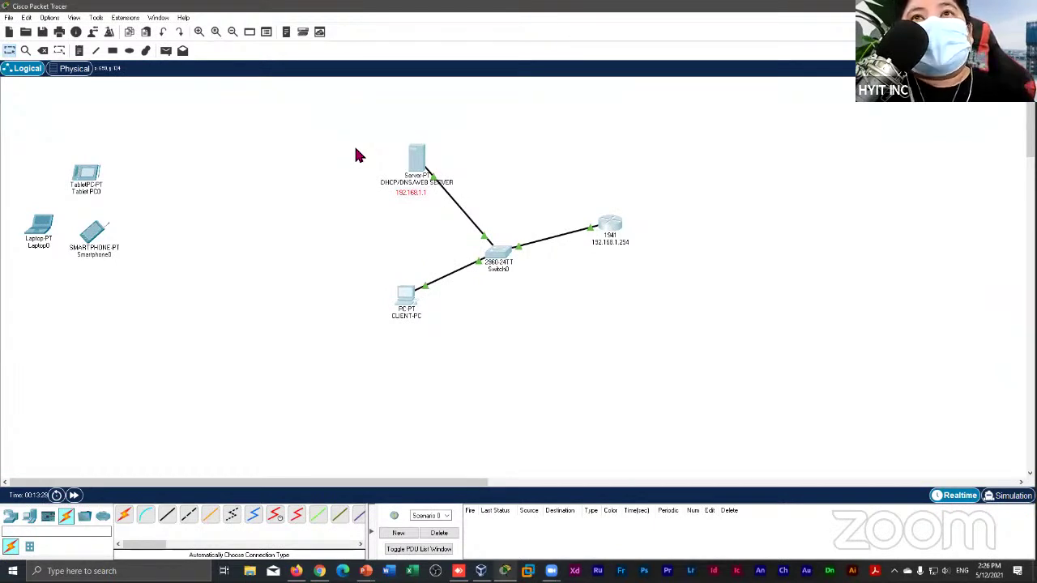
Select the topology devices and the server's 192.168.1.1 label, then minimize Packet Tracer
left_click_drag(733, 384, 296, 98)
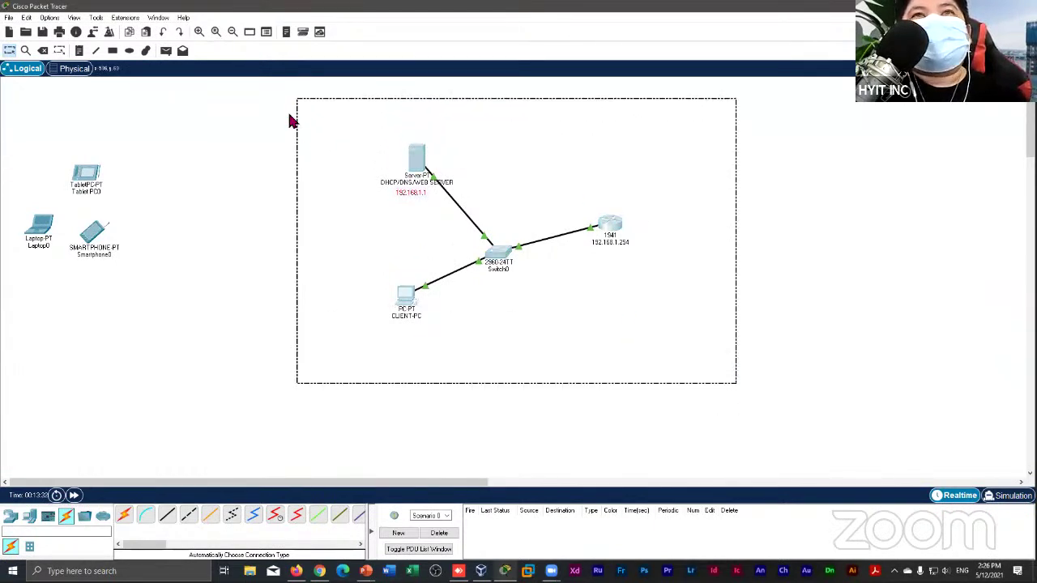
left_click(338, 148)
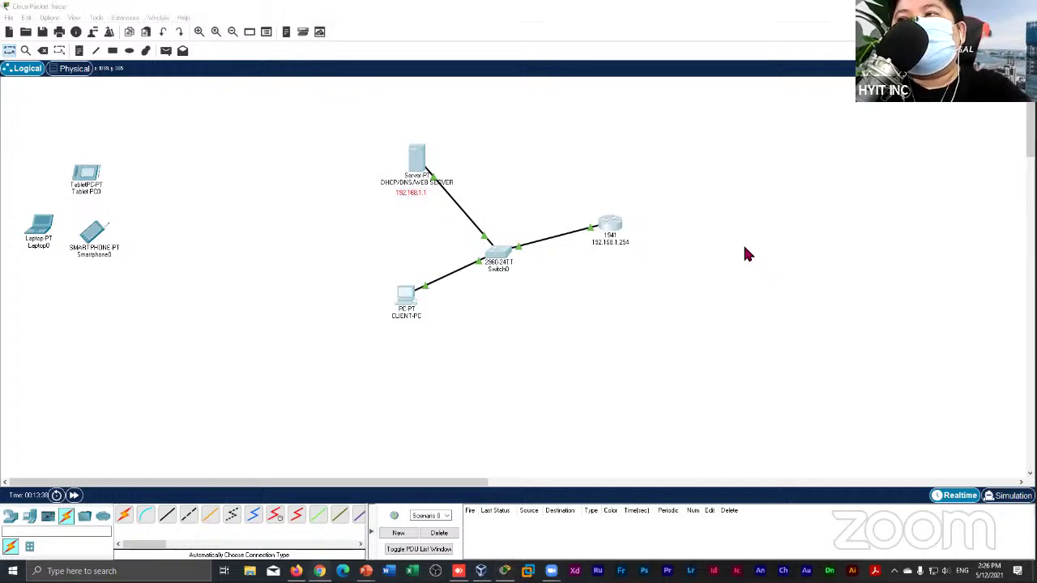
left_click_drag(741, 357, 486, 209)
left_click(581, 322)
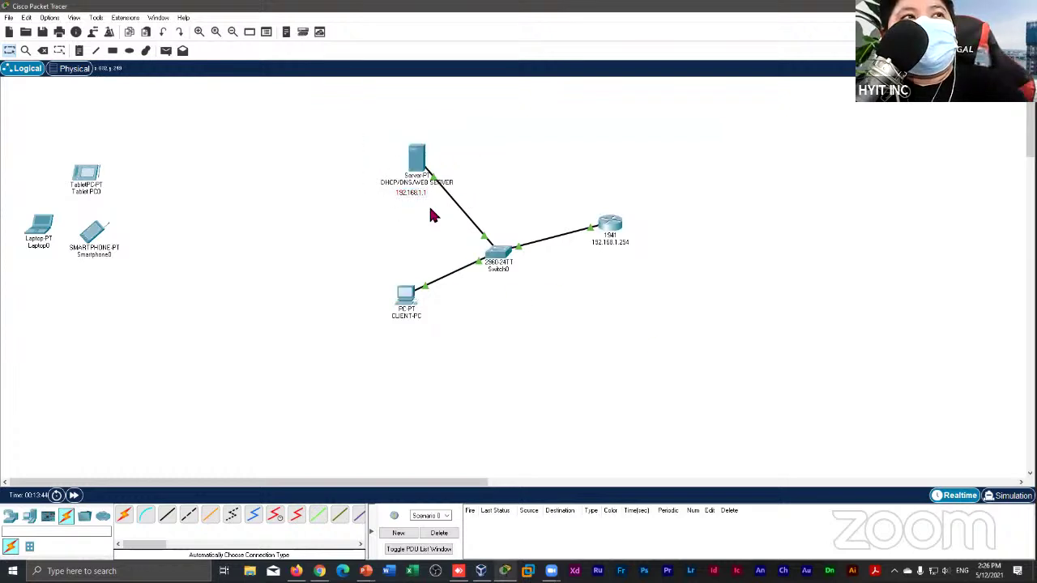
left_click(409, 201)
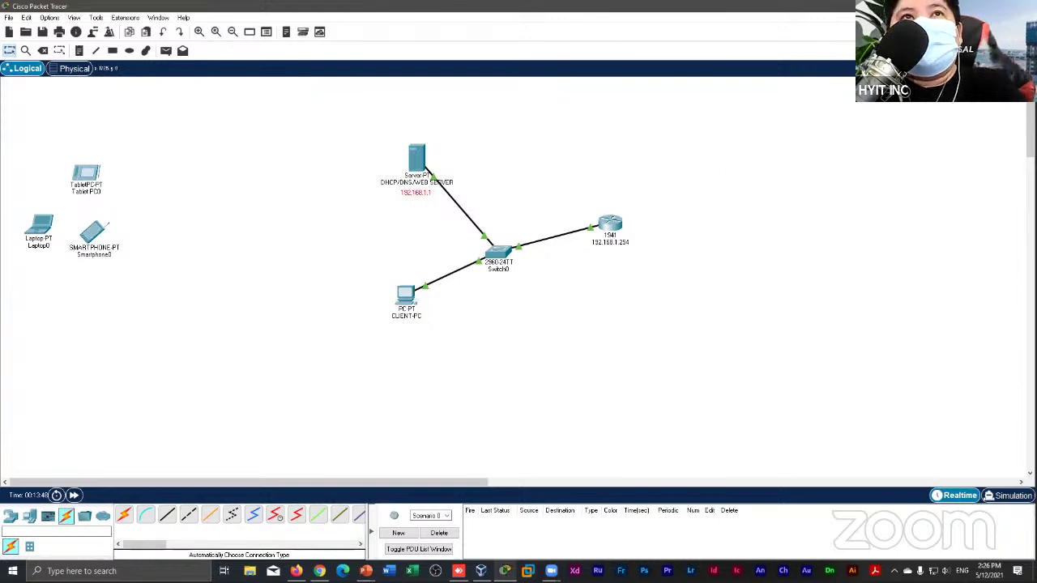
left_click(979, 6)
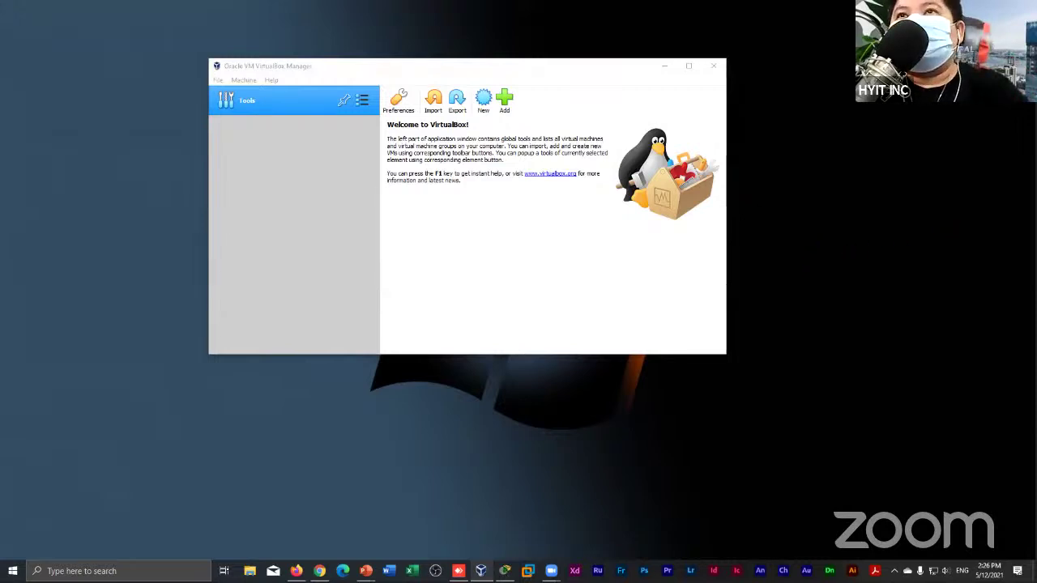
left_click_drag(609, 67, 593, 71)
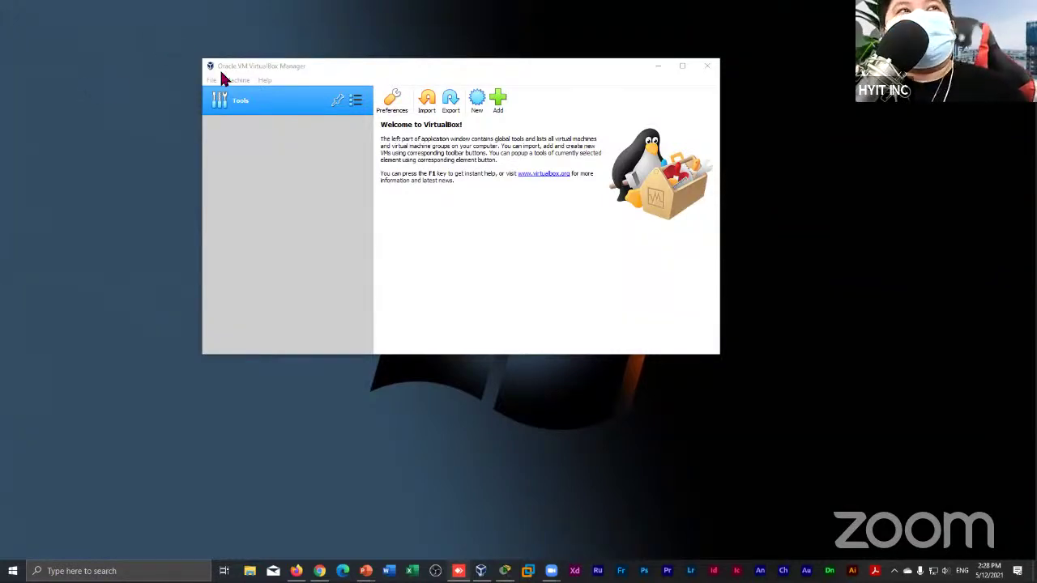
Bring the VirtualBox Manager window to the front and drag it slightly left
left_click(406, 61)
left_click_drag(381, 66, 350, 66)
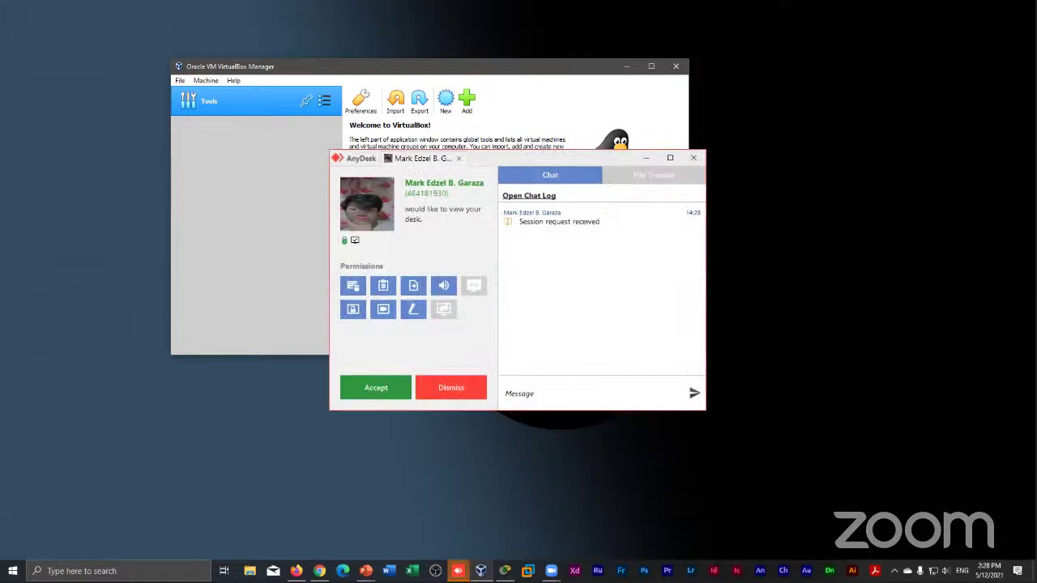
Accept the incoming AnyDesk session and minimize its window
left_click(387, 387)
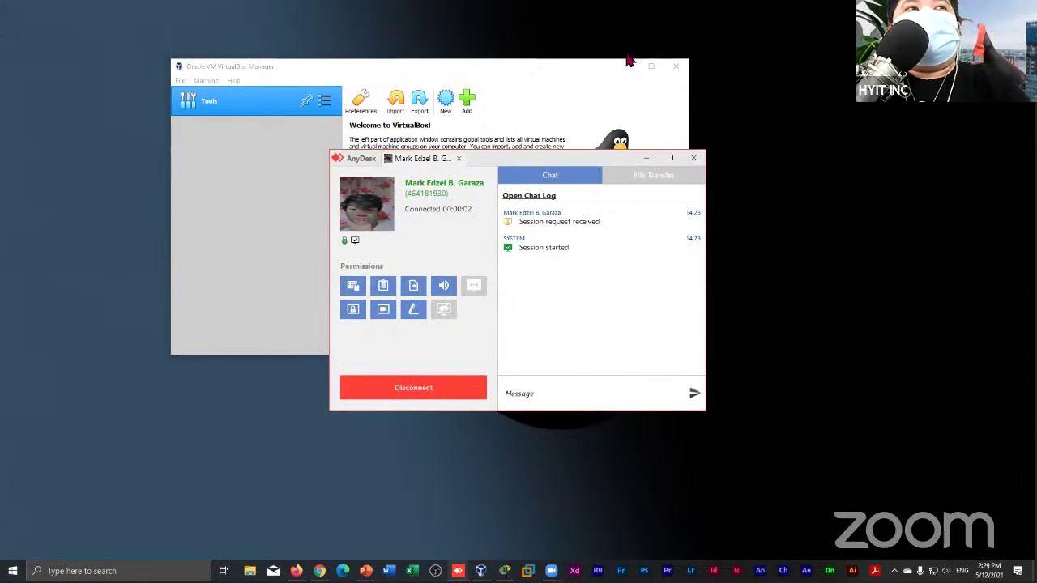
left_click(652, 158)
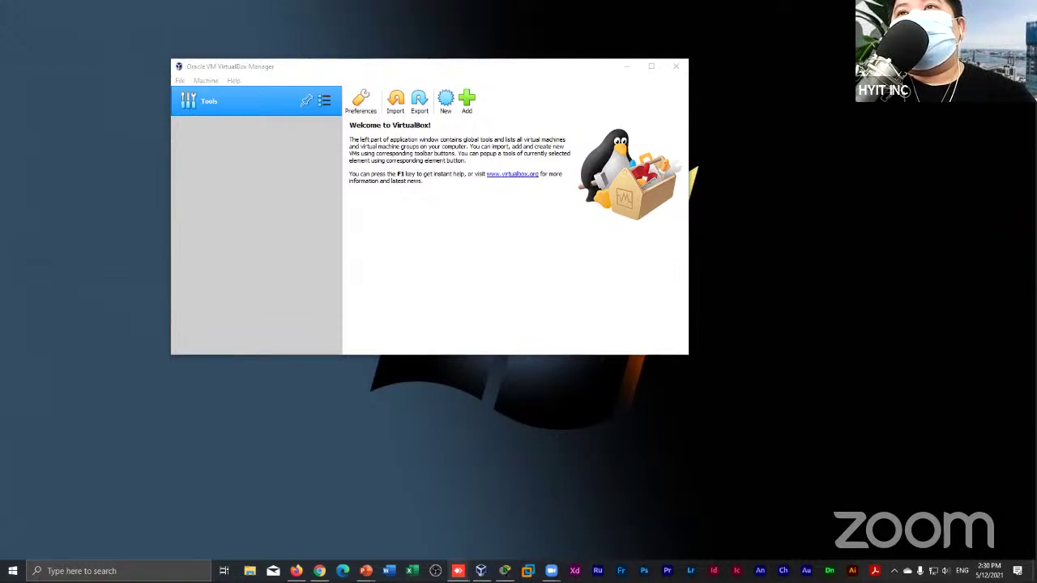
Switch back to VirtualBox Manager and minimize the new AnyDesk request window
key("alt+Tab")
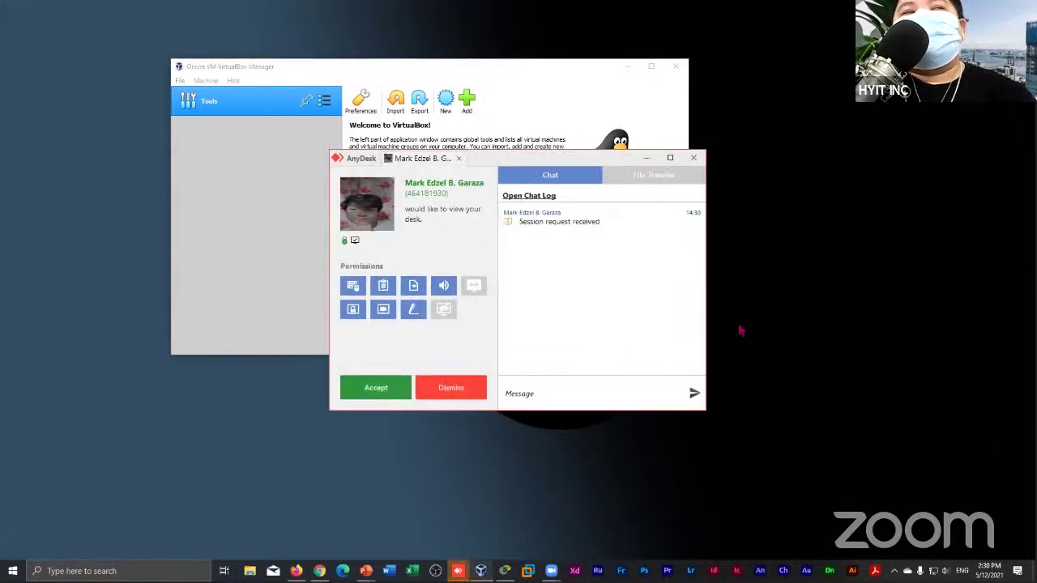
left_click(645, 158)
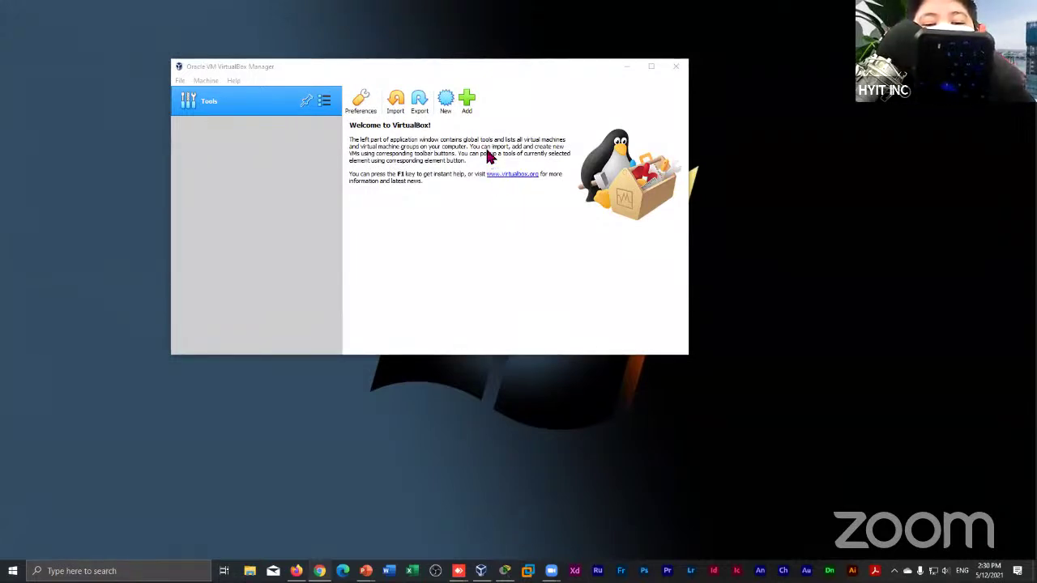
Open the Add virtual machine file picker and browse This PC into Local Disk (I:)
left_click(467, 101)
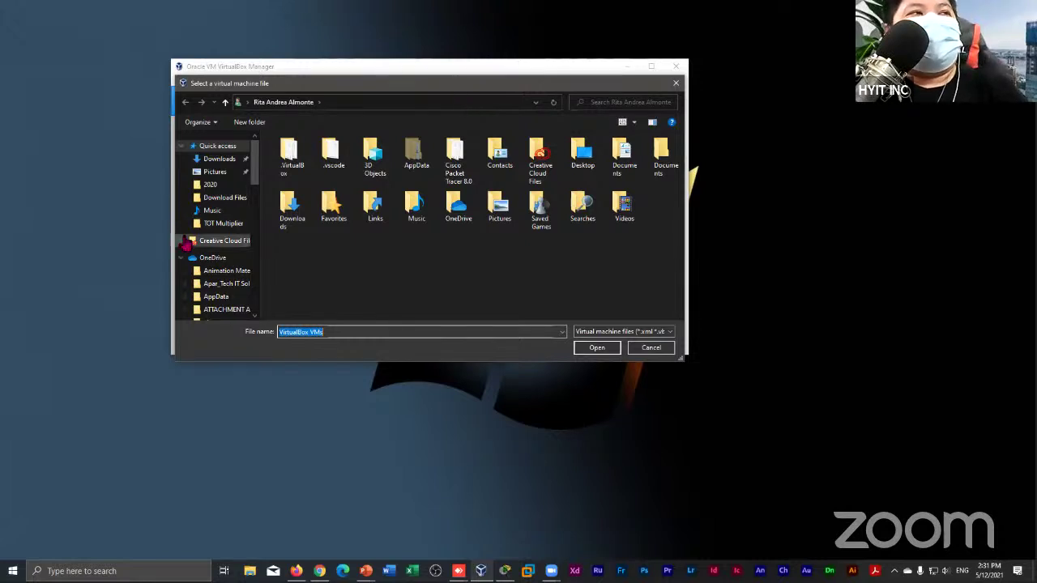
scroll(243, 237, "down", 5)
scroll(251, 236, "down", 1)
left_click(231, 284)
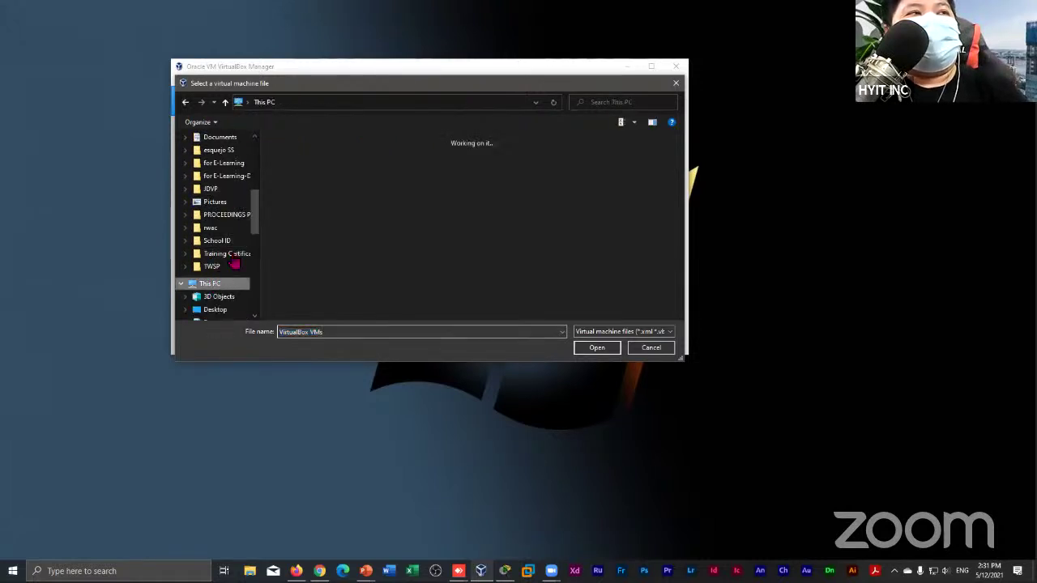
scroll(397, 243, "down", 3)
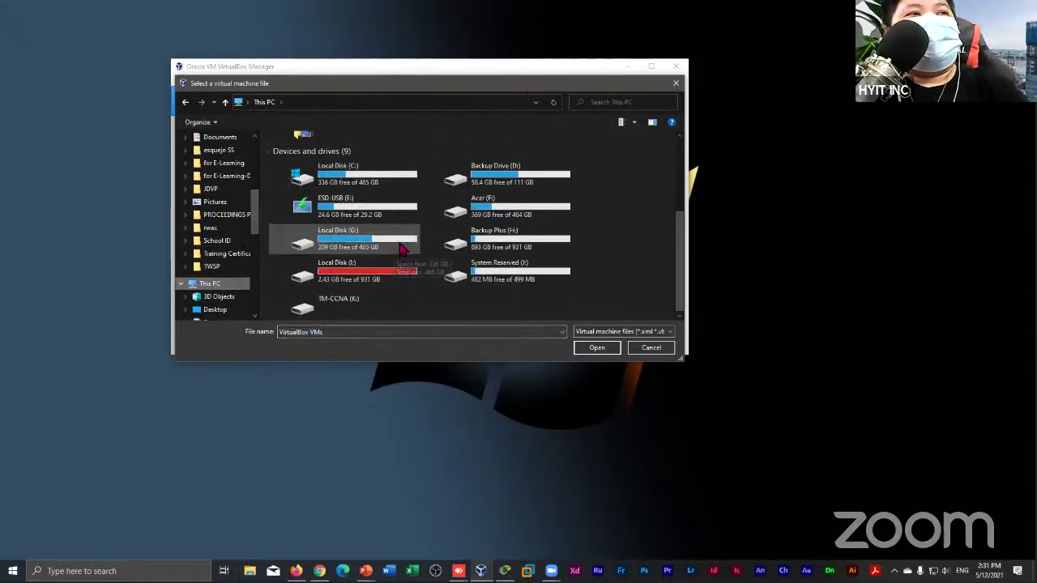
double_click(348, 268)
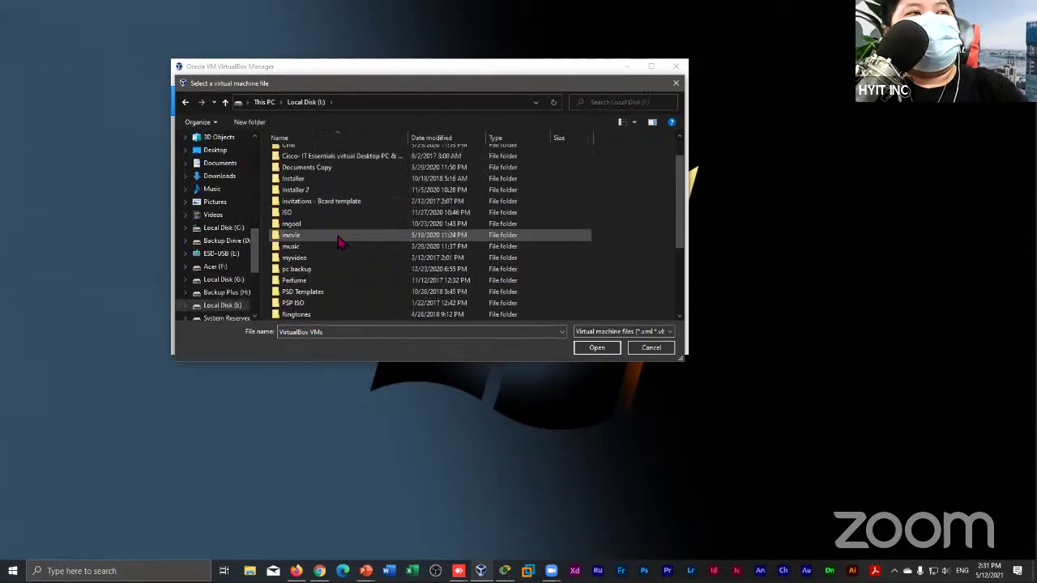
Navigate to Training Files > CSS > css apps and select the PowerISO folder
scroll(328, 243, "down", 5)
double_click(304, 280)
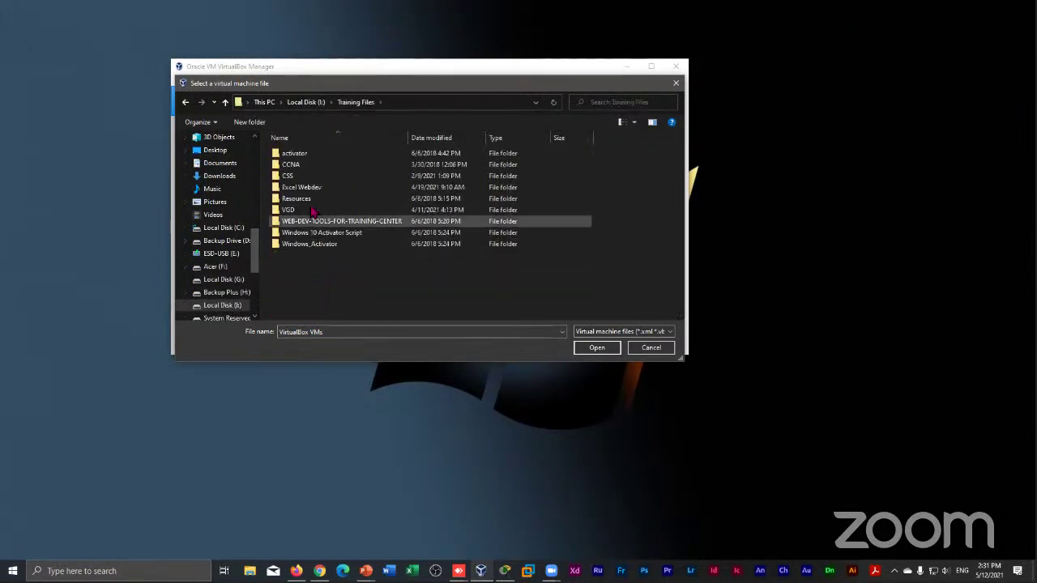
left_click(293, 165)
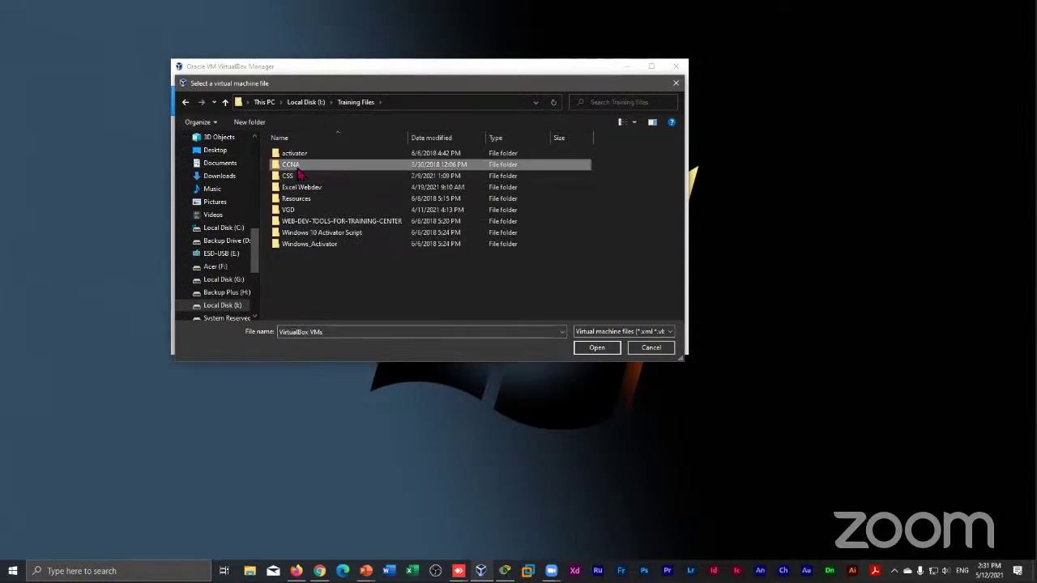
double_click(294, 177)
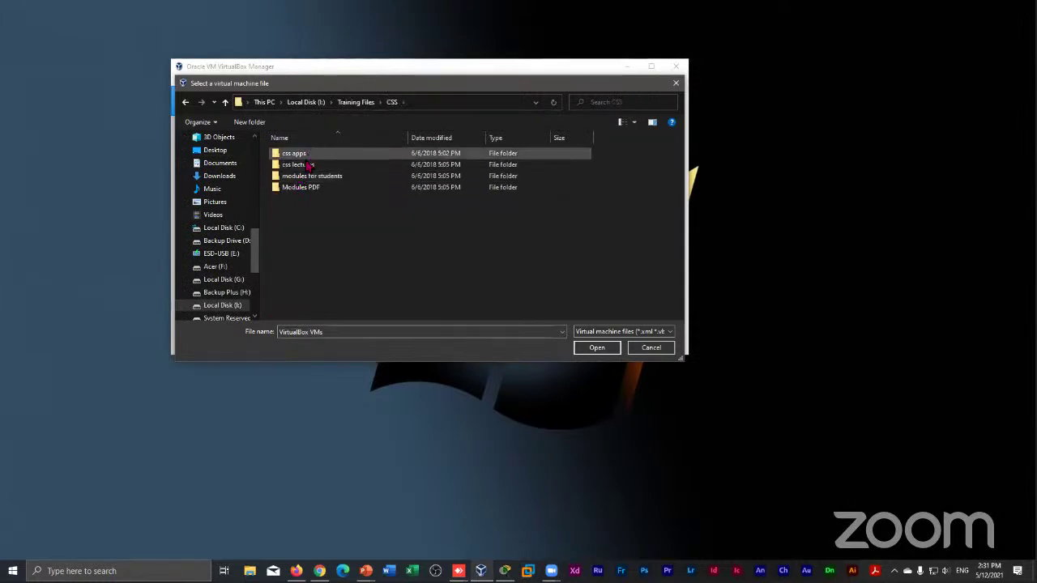
double_click(306, 157)
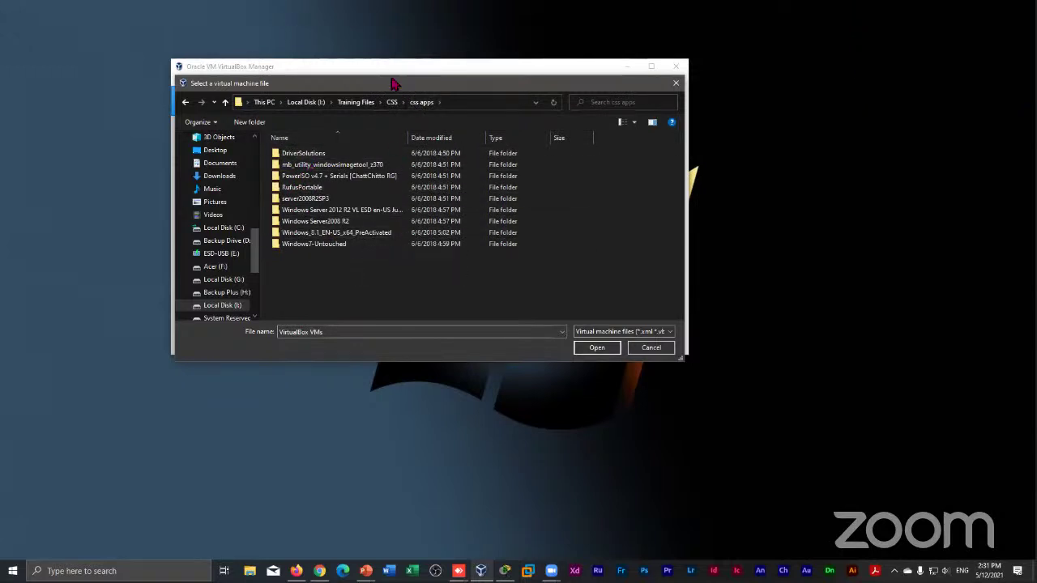
left_click_drag(394, 84, 382, 74)
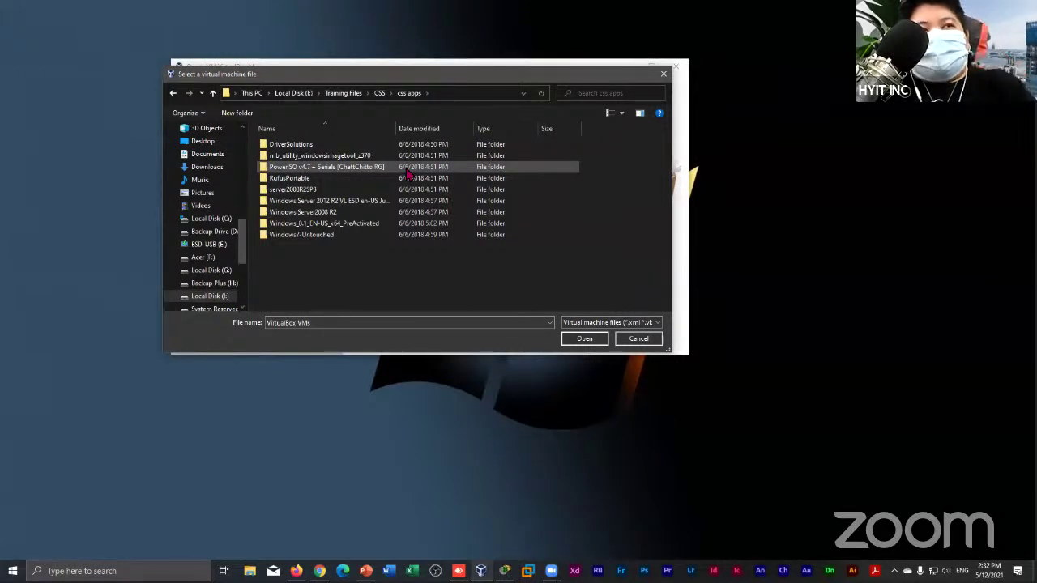
left_click(408, 171)
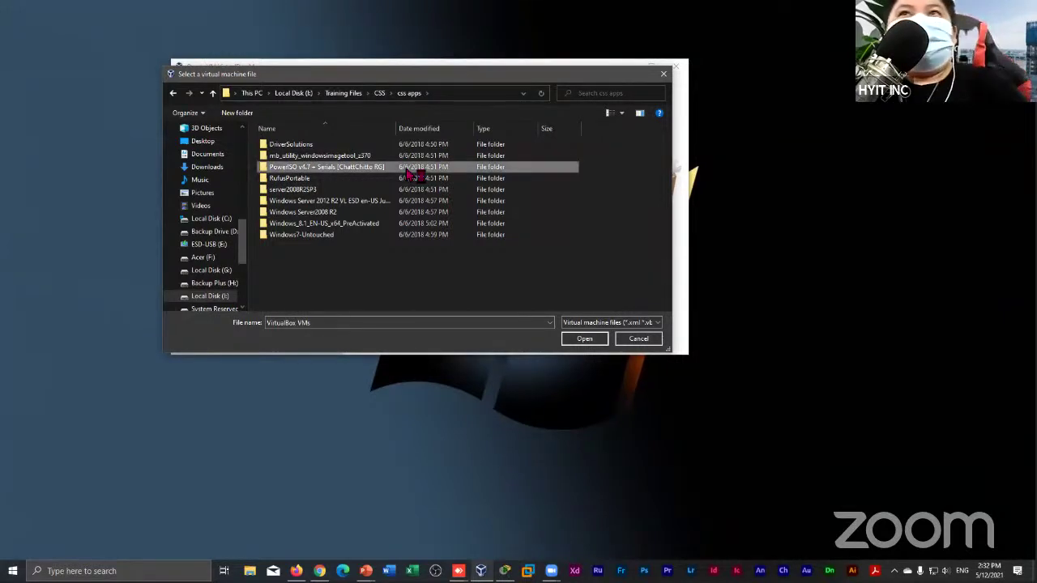
Return to css apps and open the PowerISO v4.7 + Serials folder
right_click(408, 170)
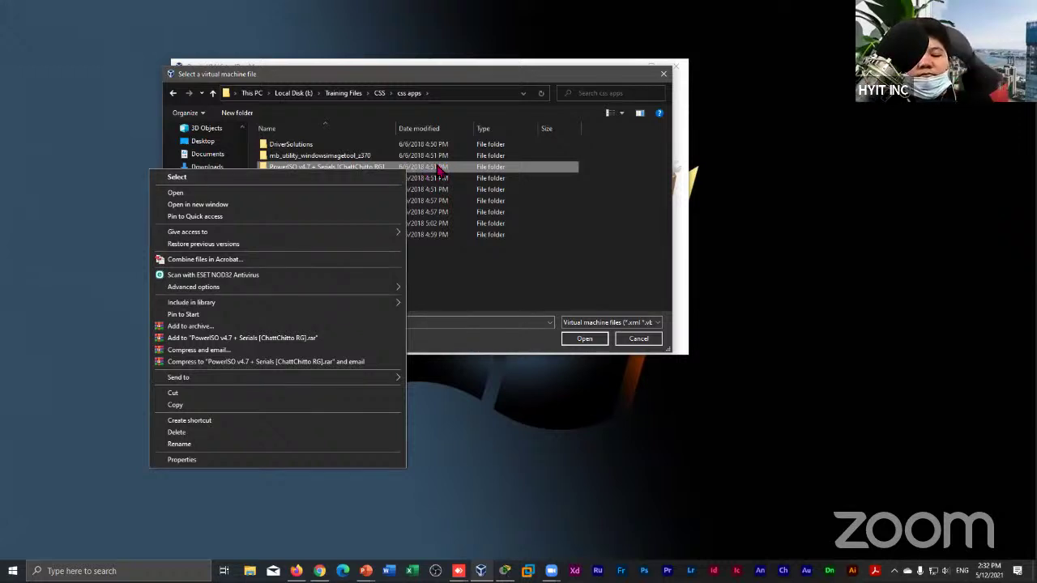
key("Escape")
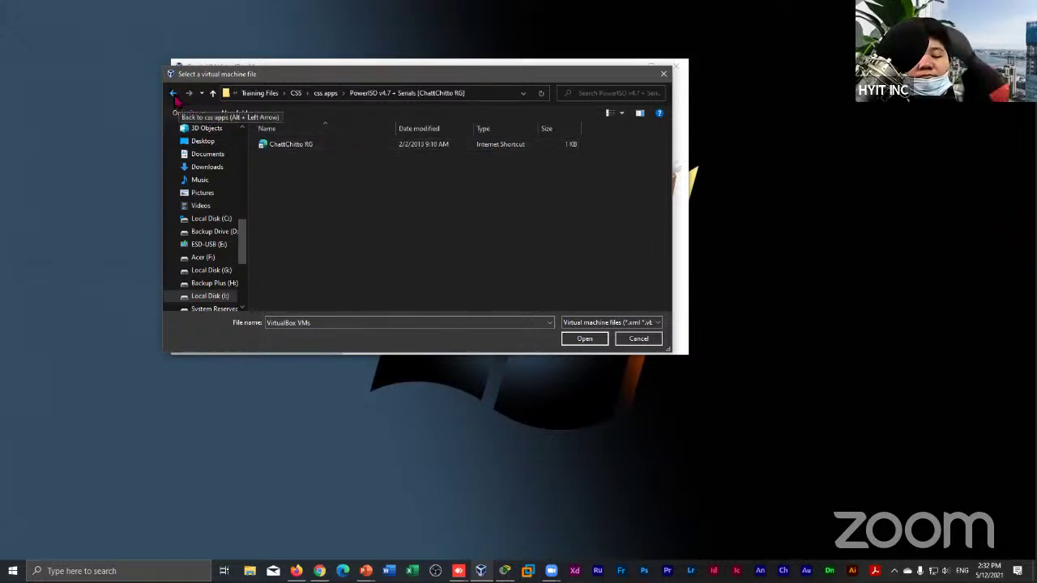
left_click(174, 93)
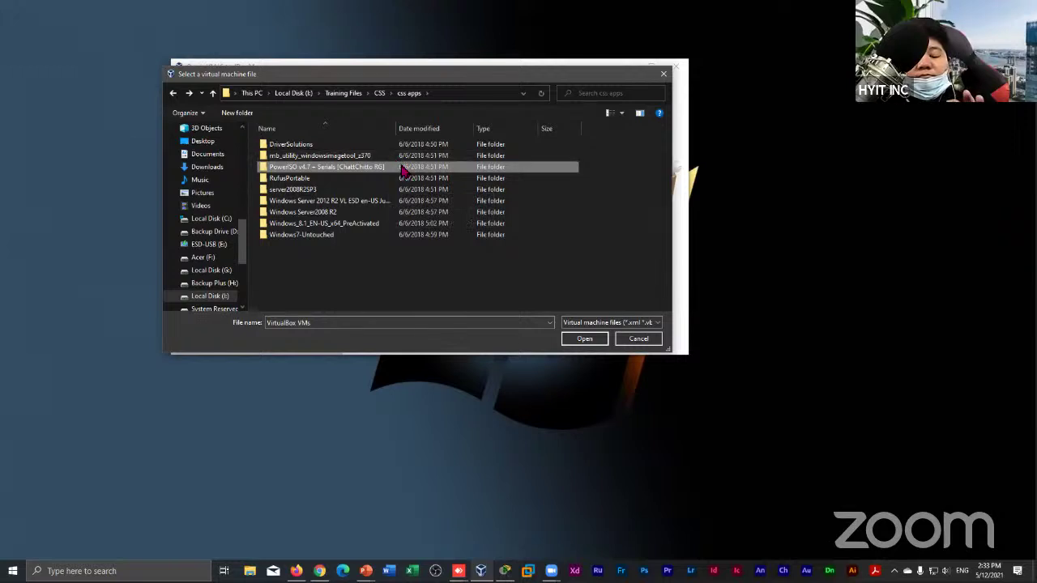
double_click(403, 168)
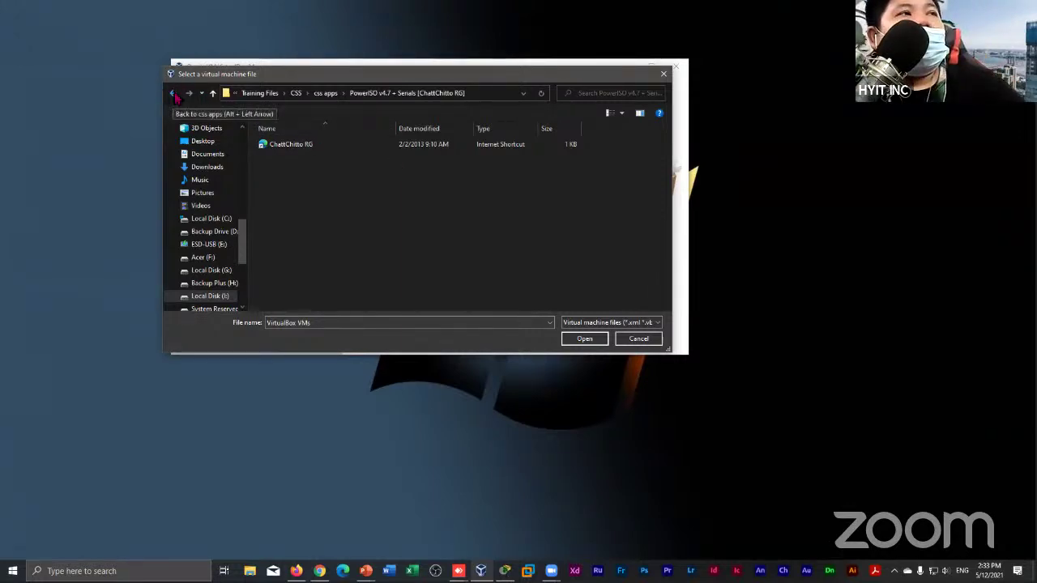
Go back from PowerISO v4.7 to the css apps folder
left_click(173, 94)
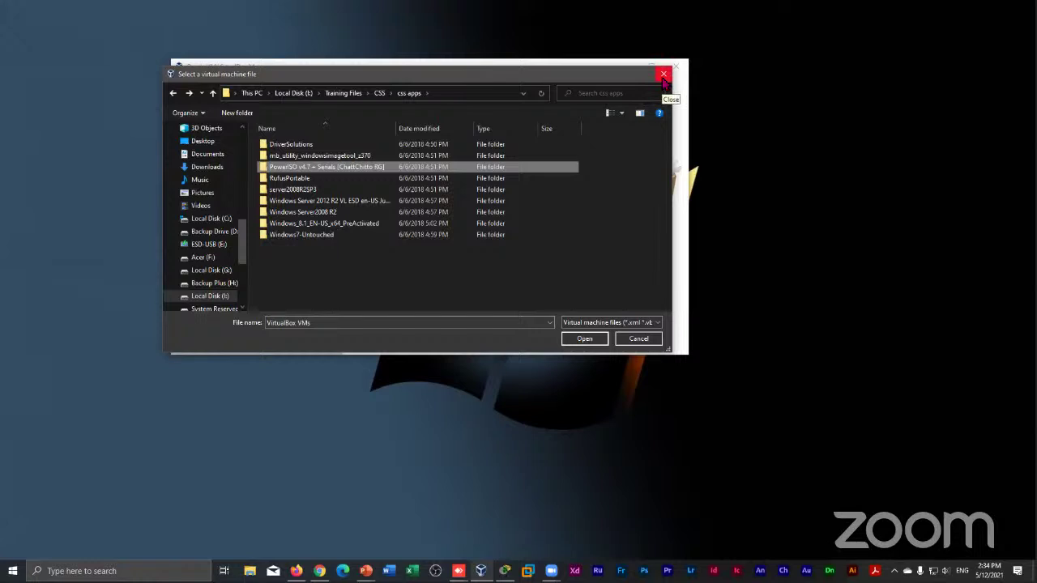
Close the file picker, dismiss the stray menu, and launch the New virtual machine wizard
left_click(663, 74)
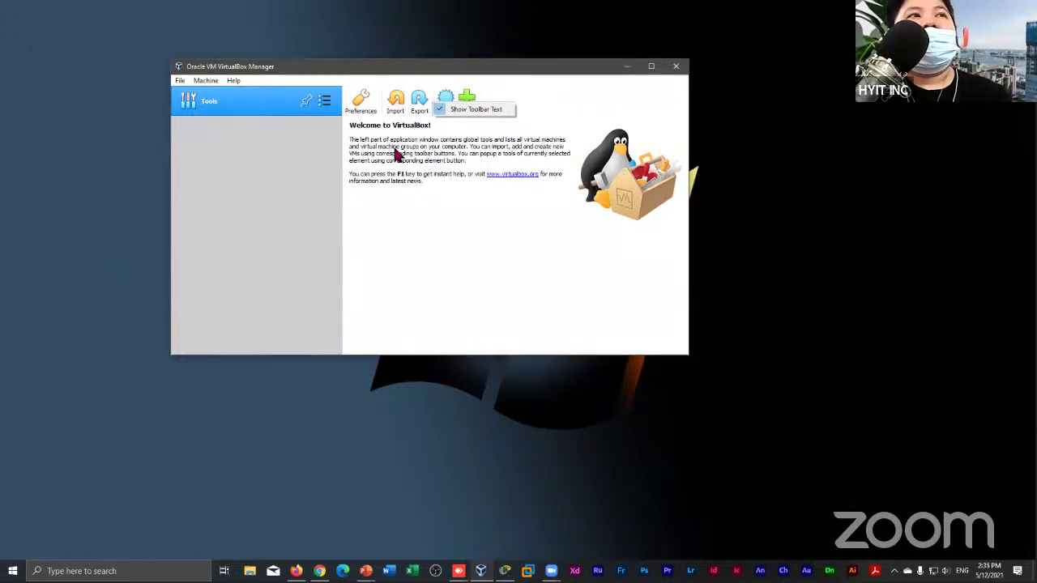
left_click(430, 223)
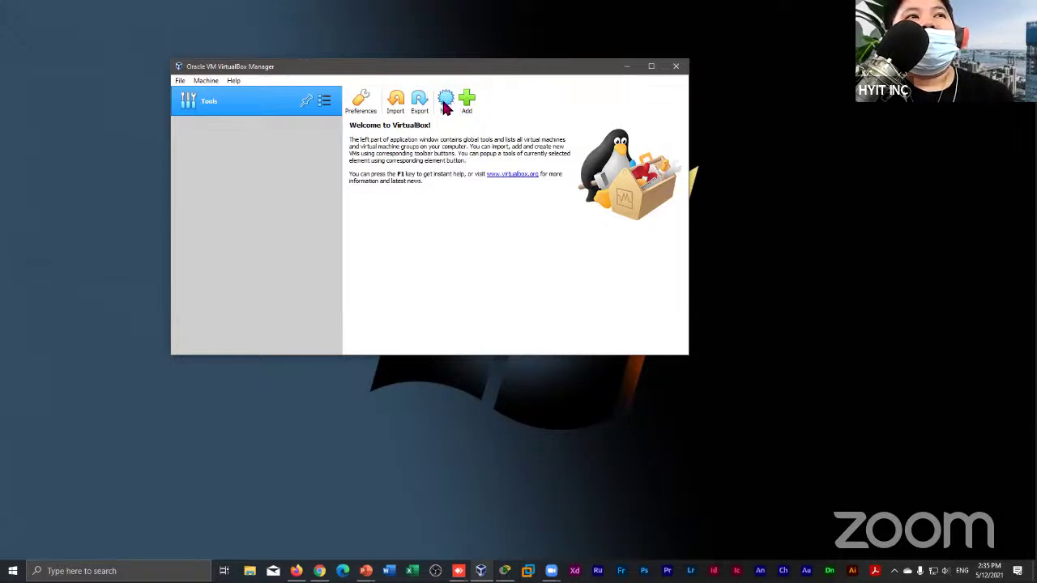
left_click(444, 106)
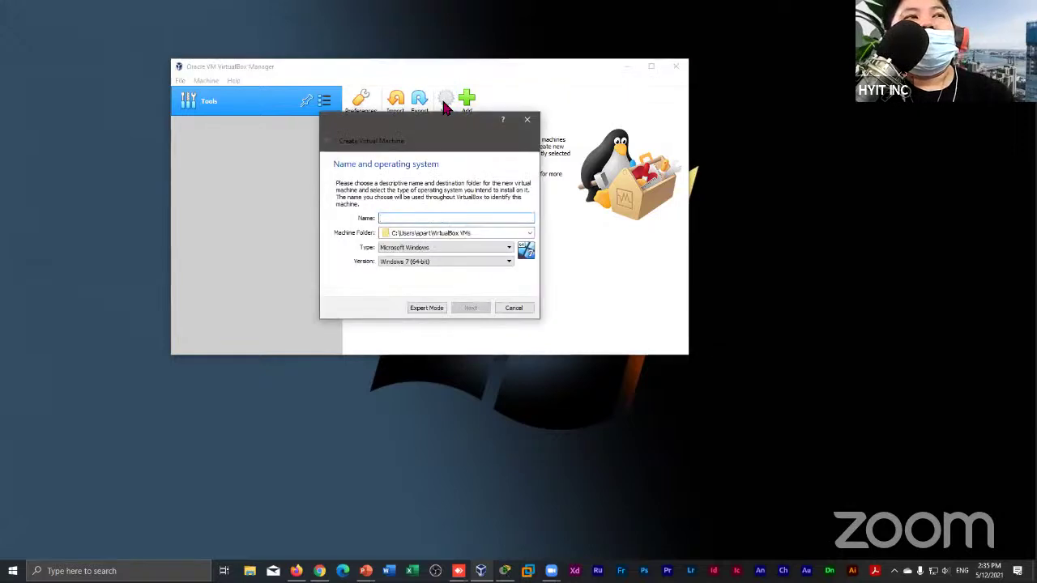
Name the machine 'Client', keep Windows 7 (64-bit), and advance to memory size
left_click(510, 262)
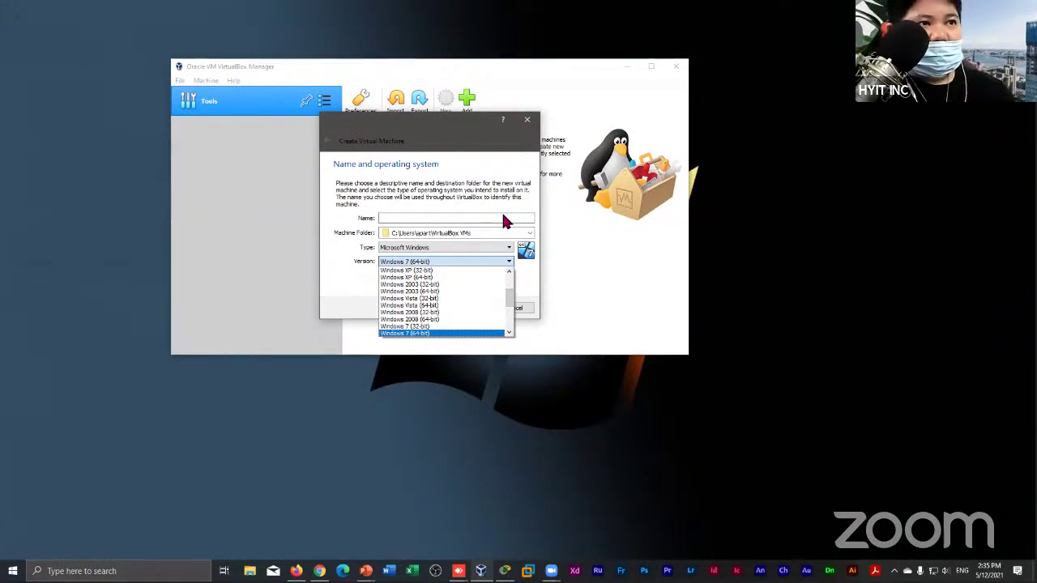
left_click(505, 218)
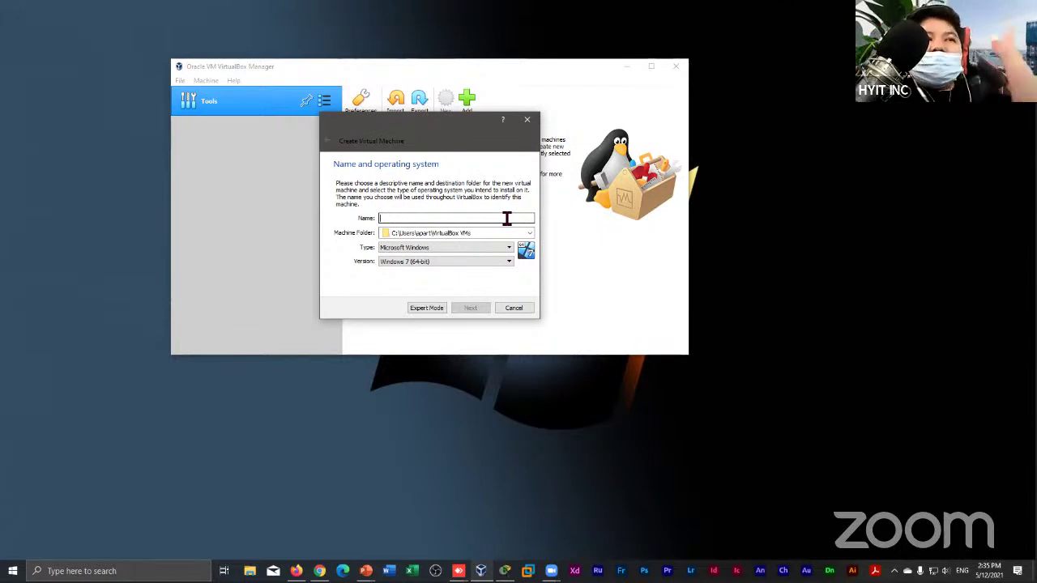
type("Client")
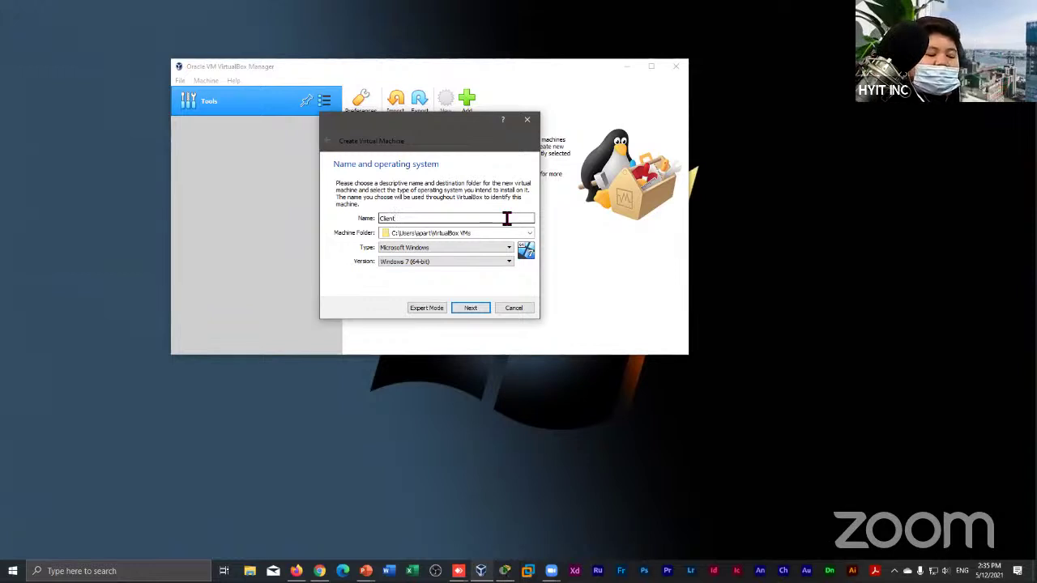
left_click(469, 308)
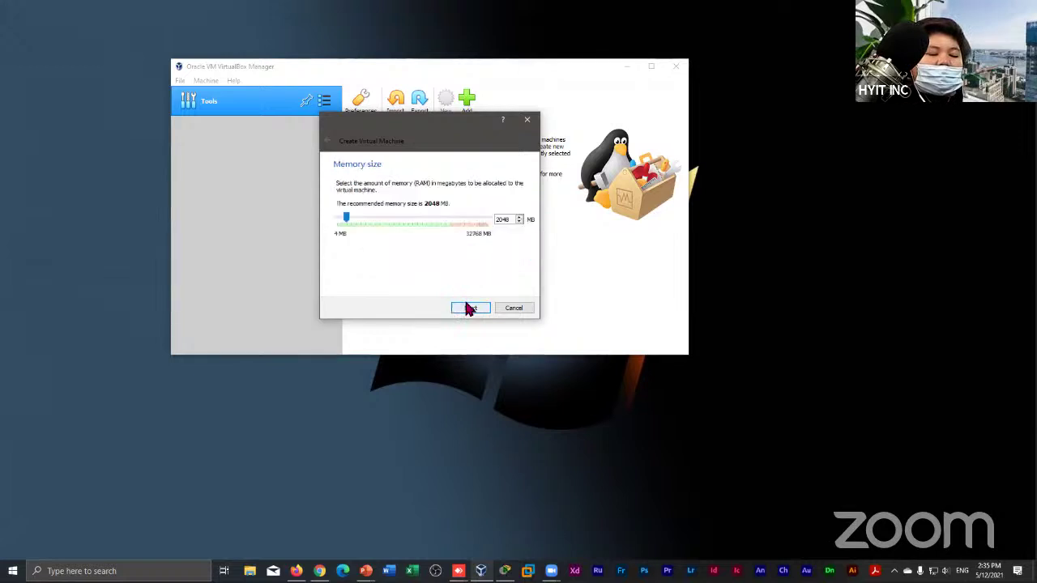
Keep 2048 MB of memory and choose 'Create a virtual hard disk now'
double_click(511, 222)
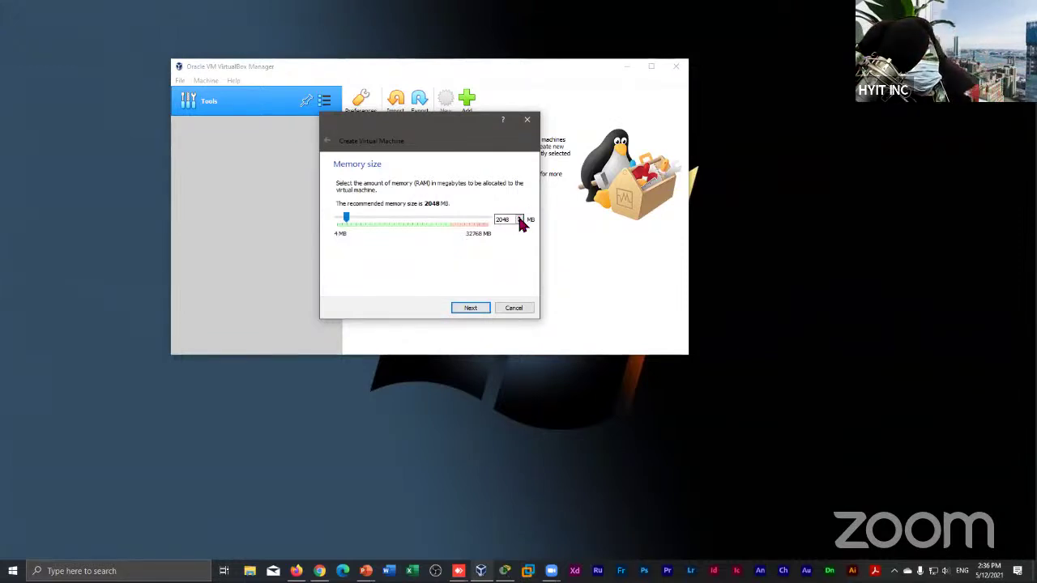
double_click(511, 222)
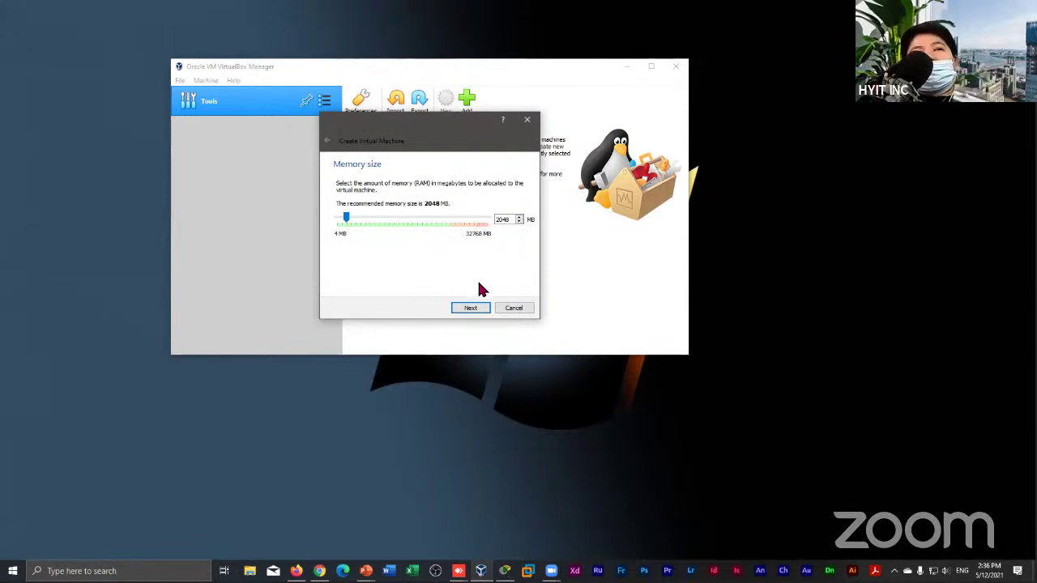
left_click(470, 308)
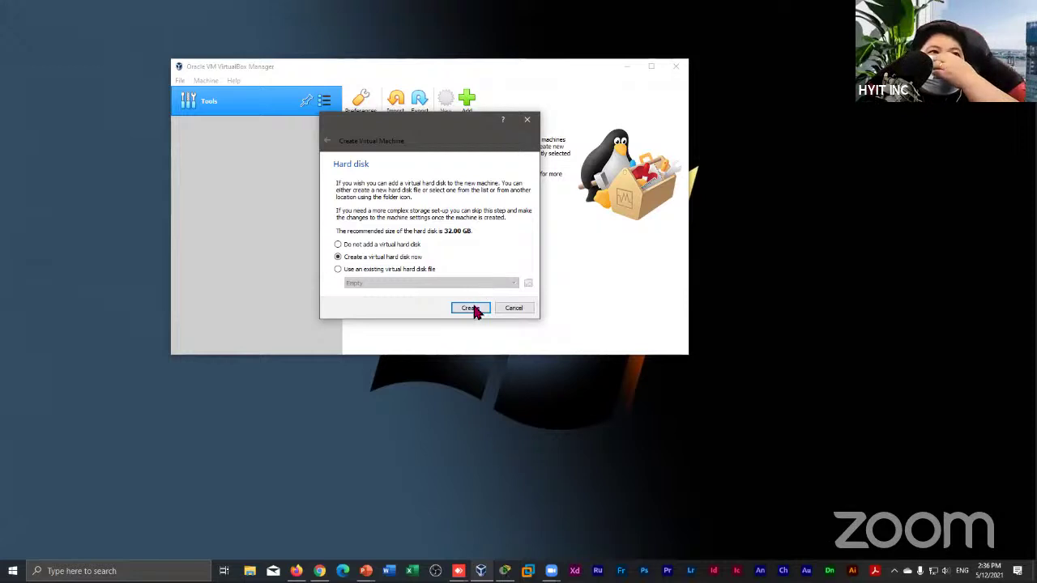
left_click(472, 308)
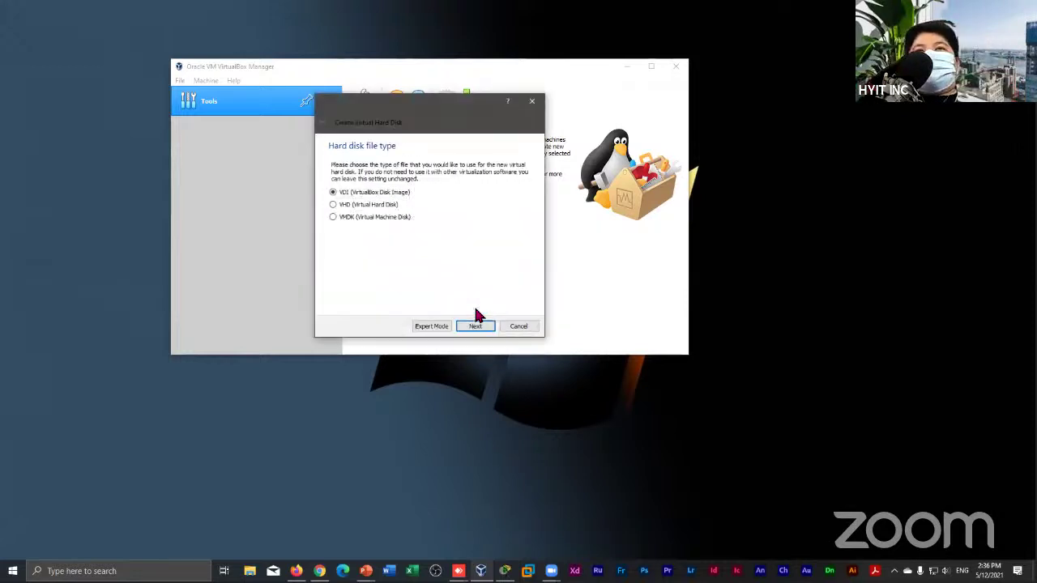
Create Client.vhd as a dynamically allocated 32.00 GB VHD disk for the Client machine
left_click(377, 207)
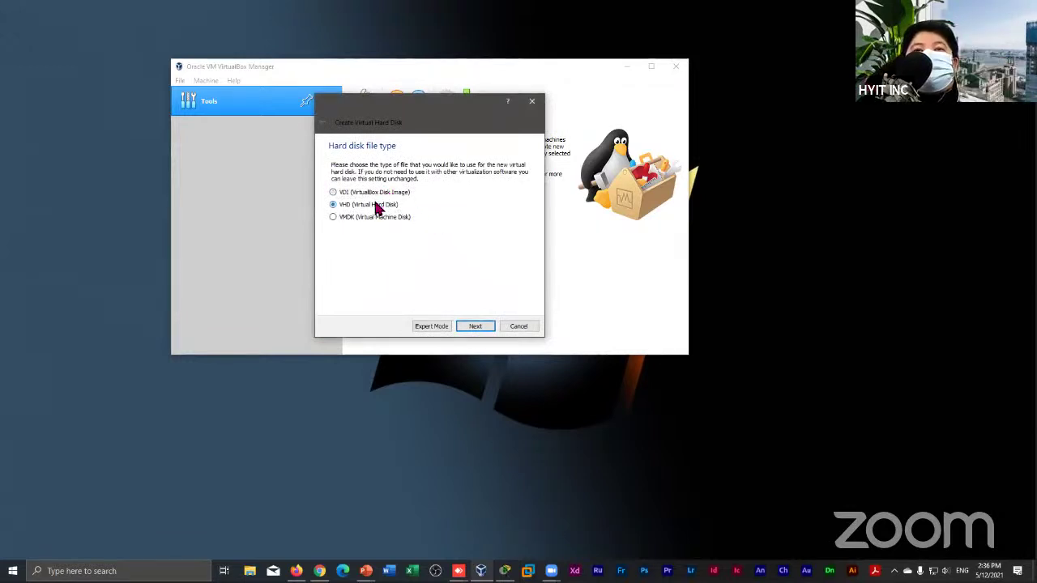
left_click(475, 326)
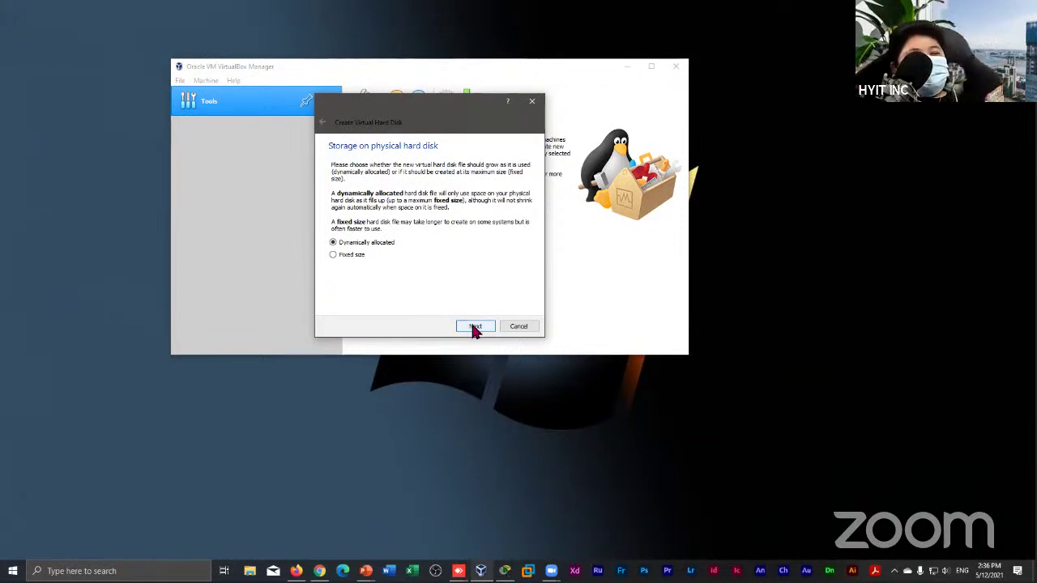
left_click(474, 326)
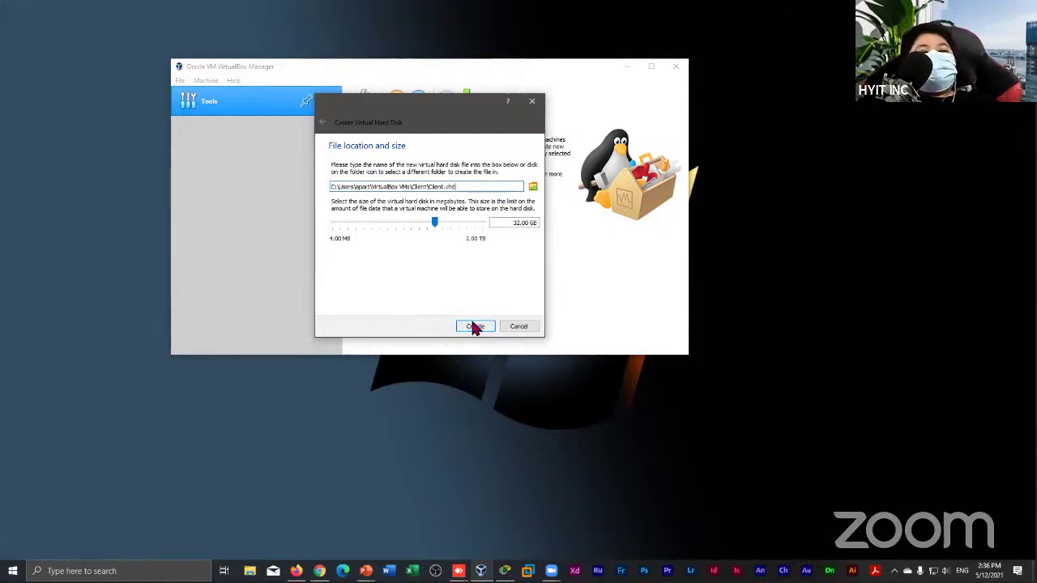
left_click(475, 327)
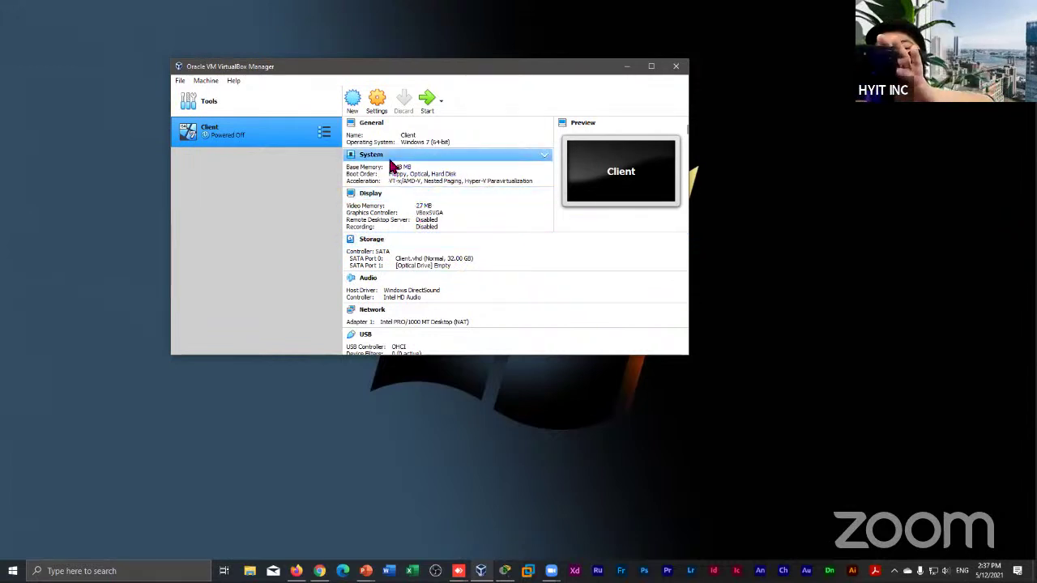
left_click(379, 99)
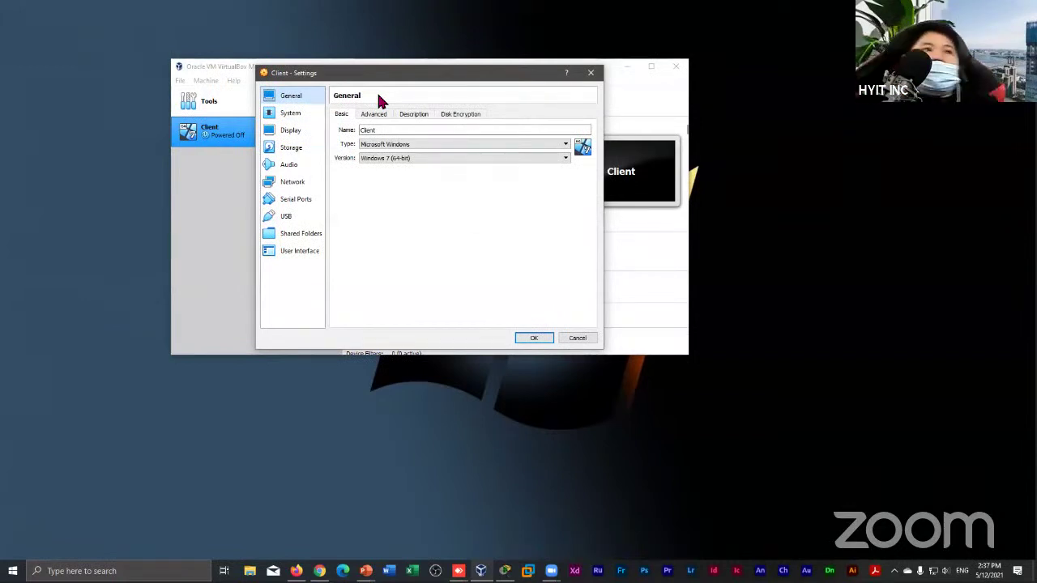
left_click(304, 135)
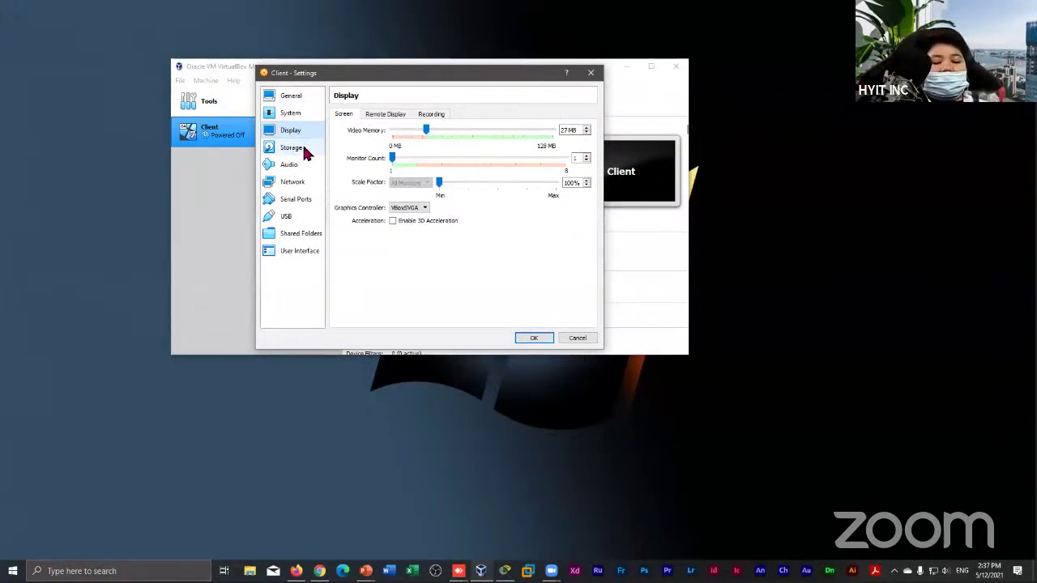
left_click(304, 154)
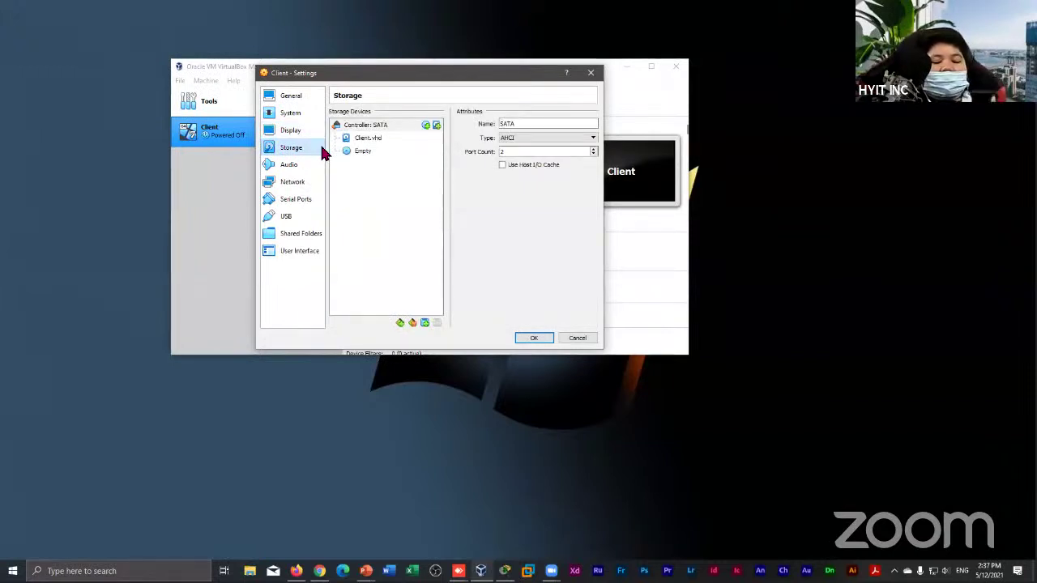
left_click(361, 153)
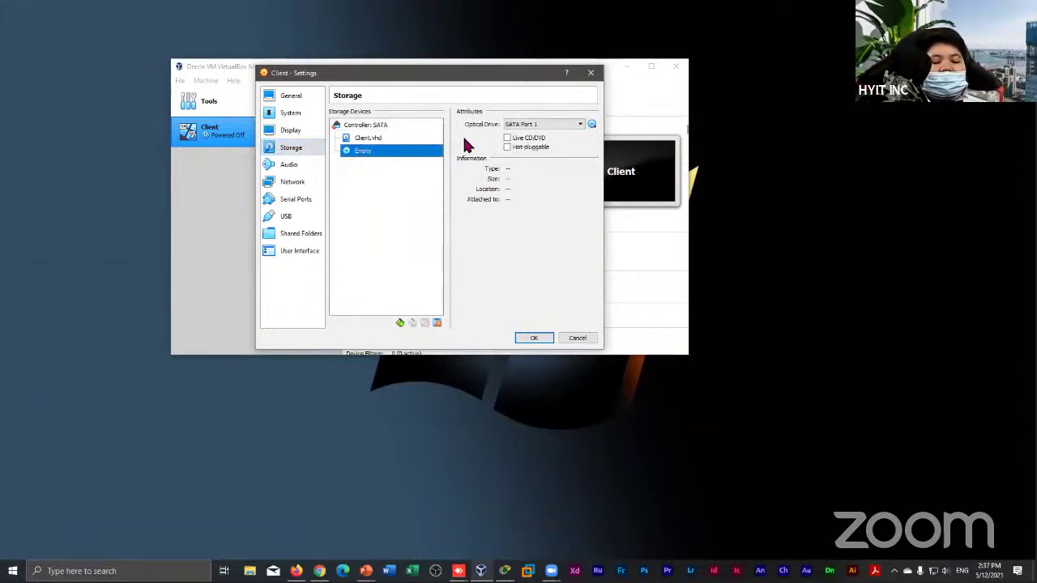
left_click(590, 124)
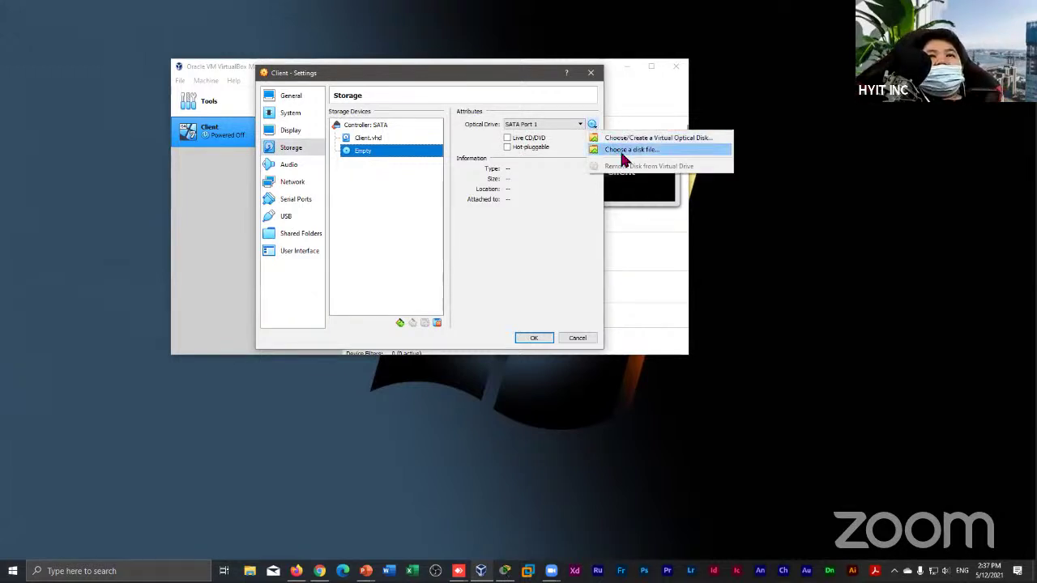
left_click(537, 184)
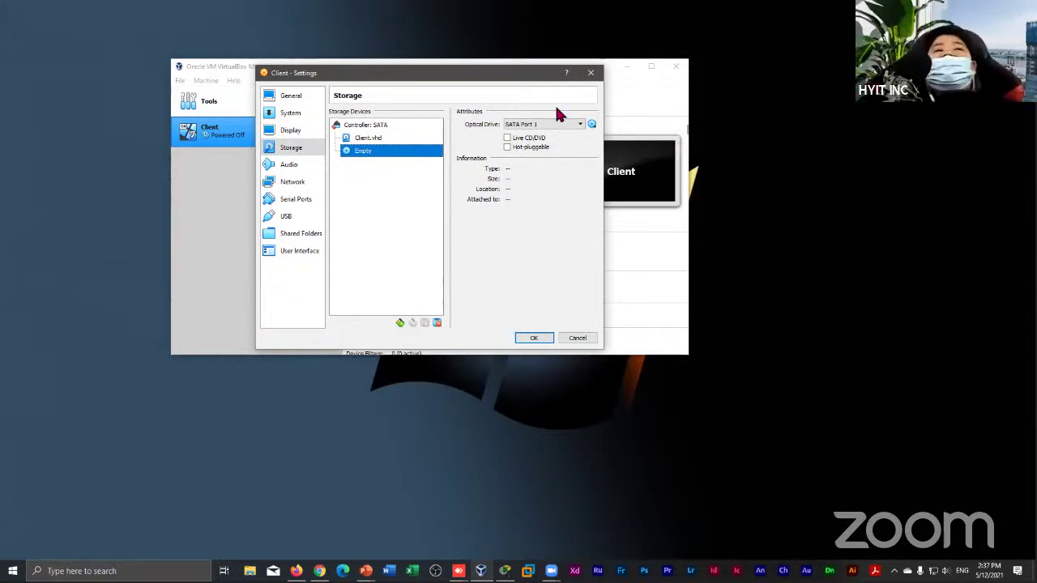
left_click(591, 74)
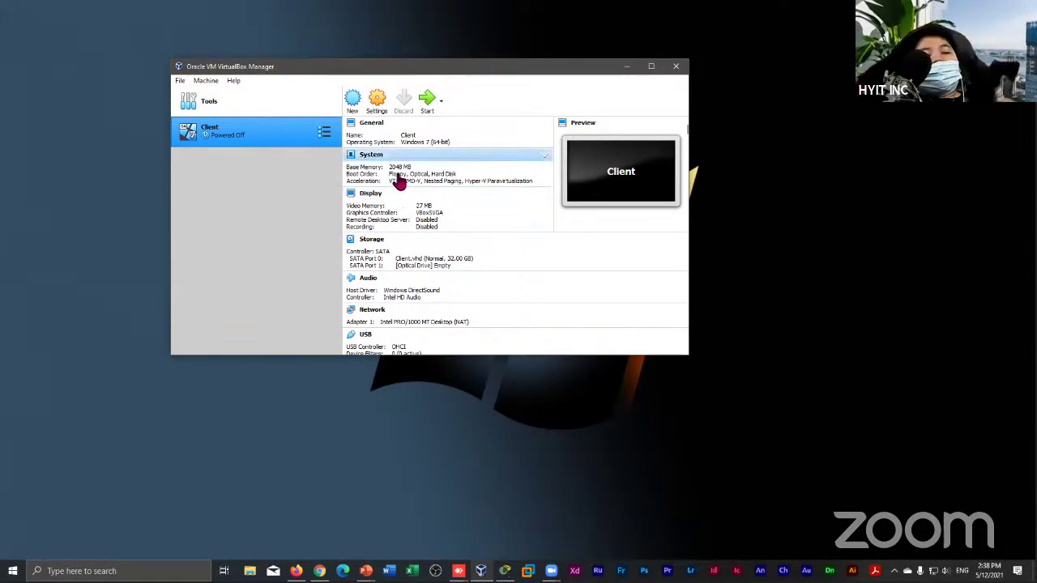
Open the Client machine's Settings, look at the Storage page, then close the dialog
left_click(378, 107)
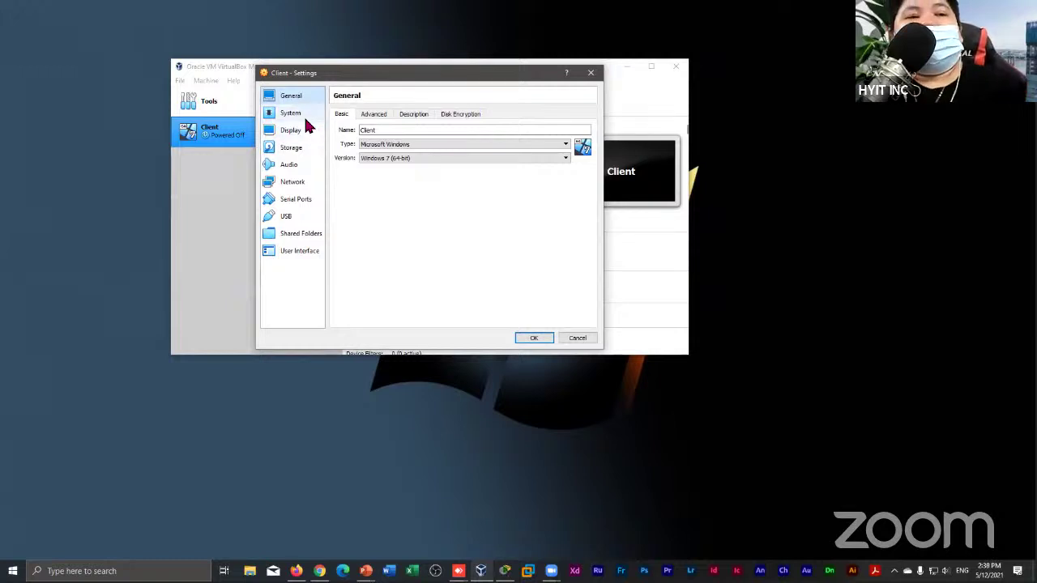
left_click(297, 150)
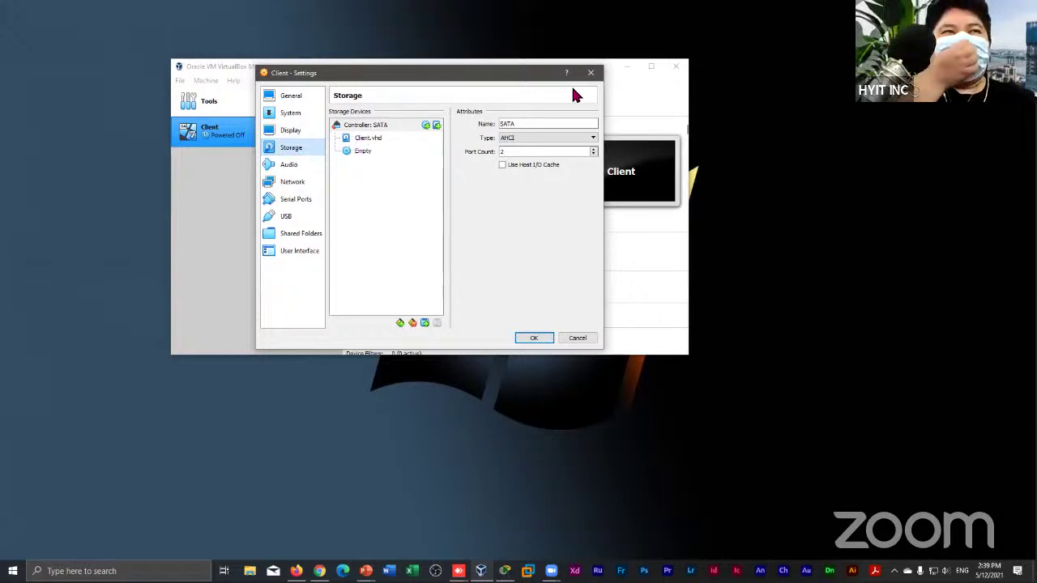
left_click(596, 76)
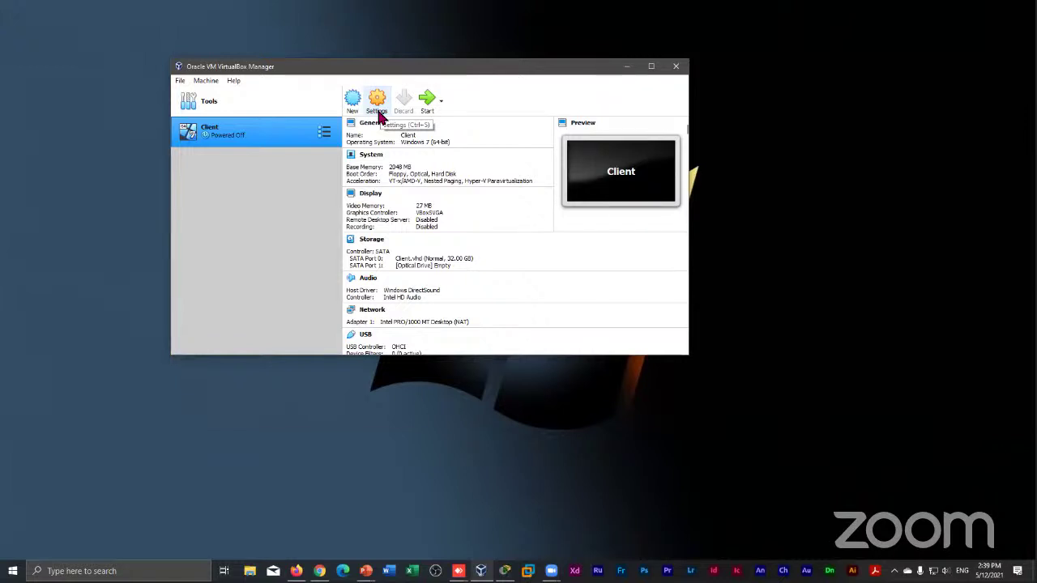
In Client's Storage settings, remove the Client.vhd attachment from Controller: SATA
right_click(379, 116)
key("Escape")
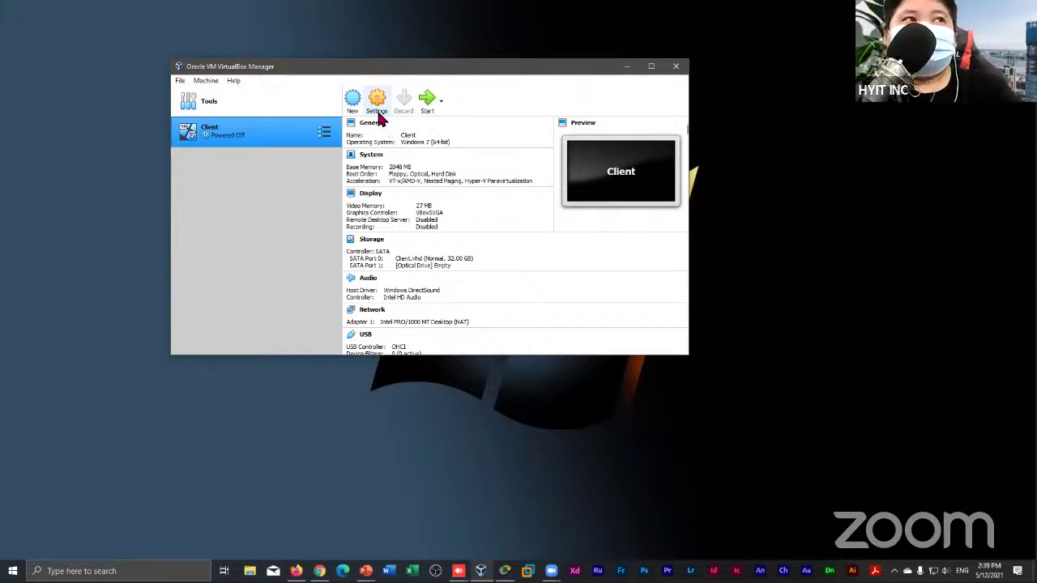
right_click(374, 99)
key("Escape")
right_click(380, 105)
key("Escape")
left_click(377, 104)
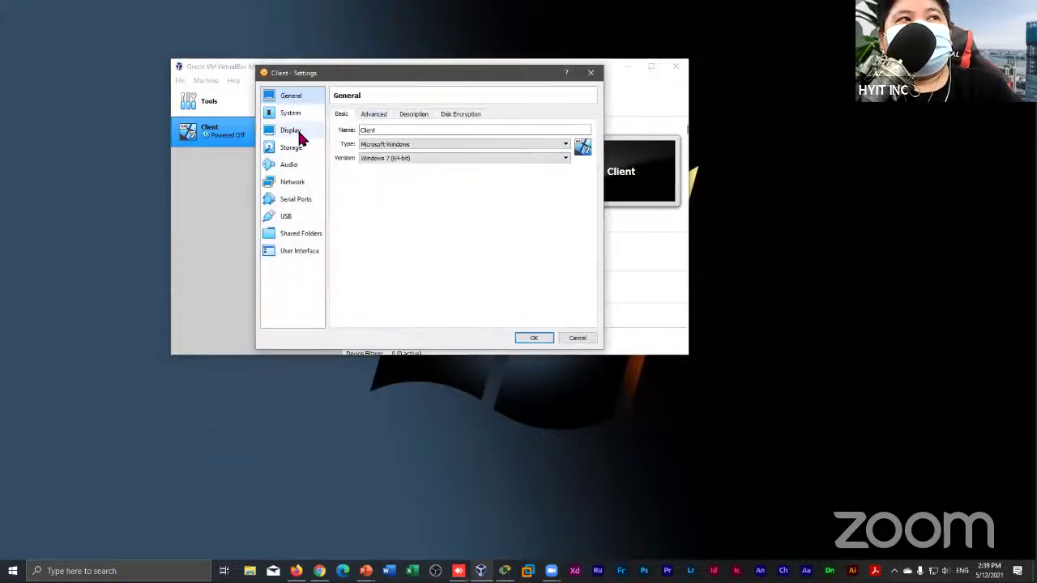
left_click(291, 149)
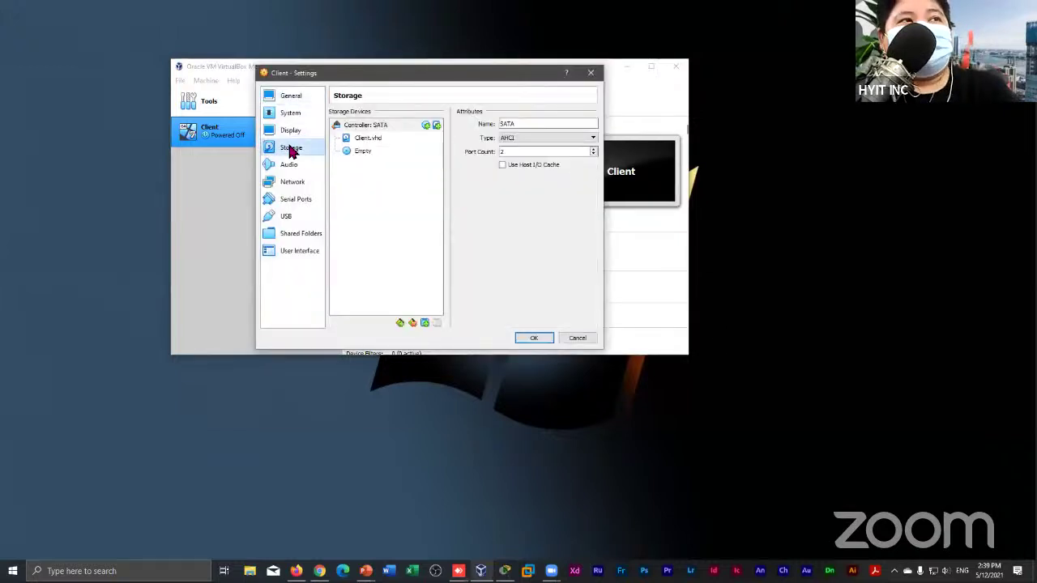
left_click(406, 139)
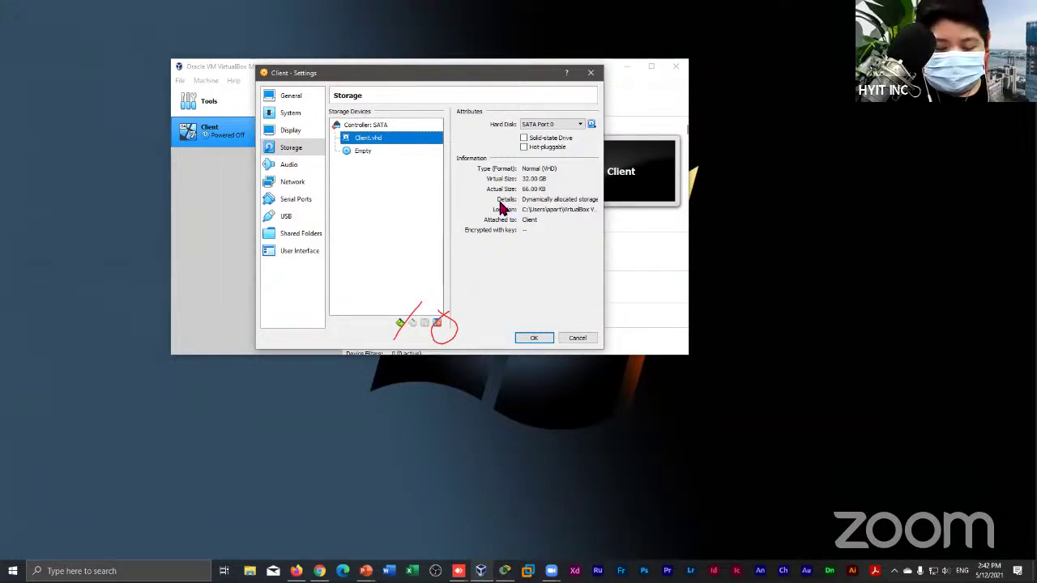
left_click(437, 322)
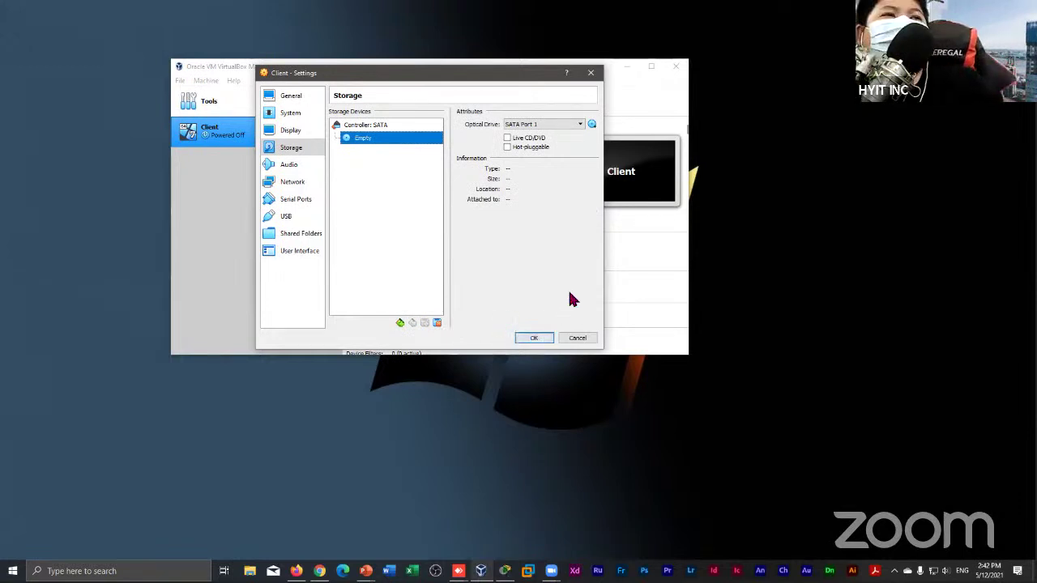
With Controller: SATA selected, use Add Attachment to show the Optical Drive / Hard Disk choice
left_click(400, 324)
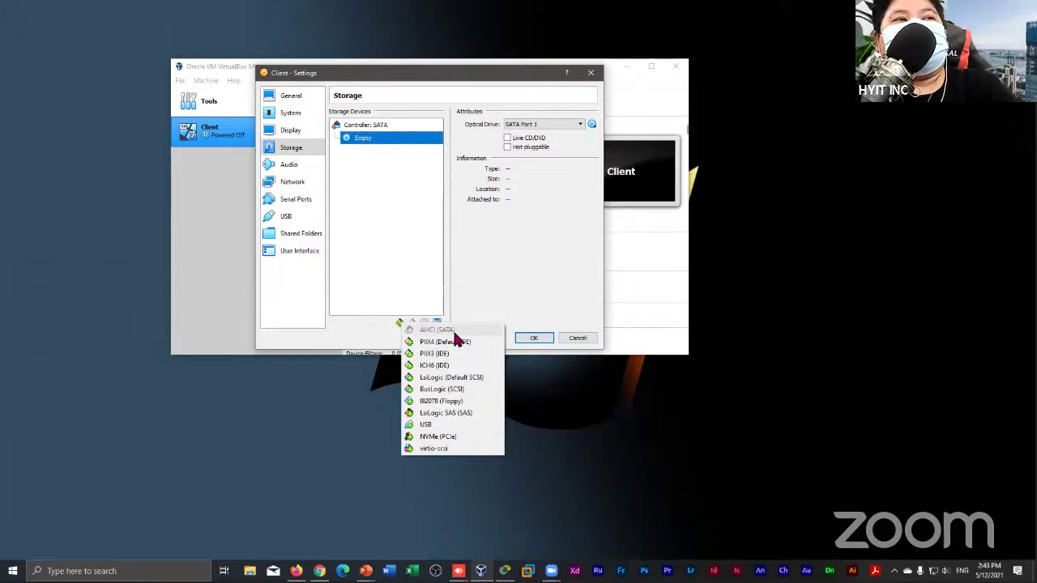
left_click(498, 284)
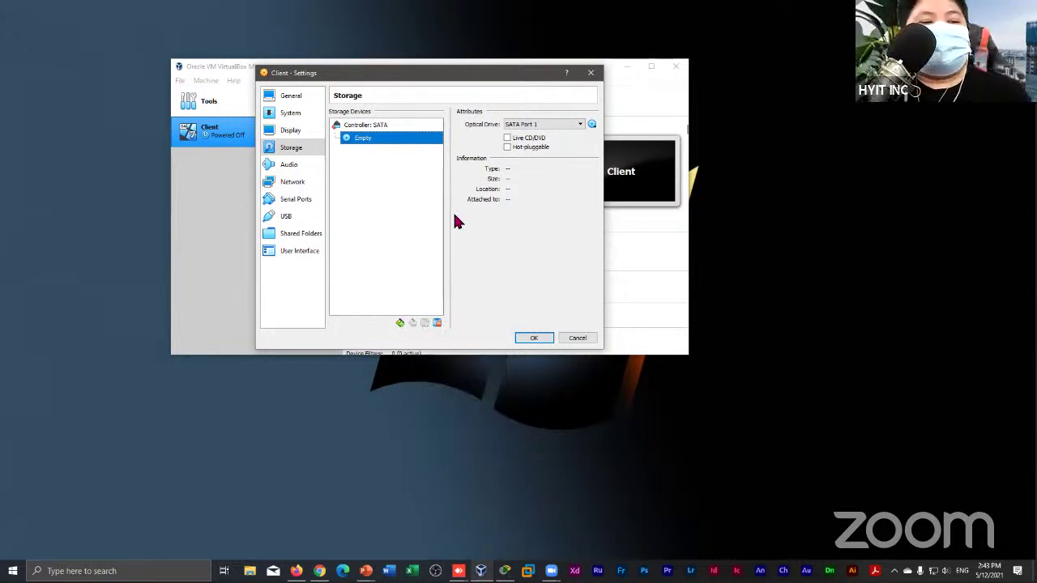
left_click(425, 127)
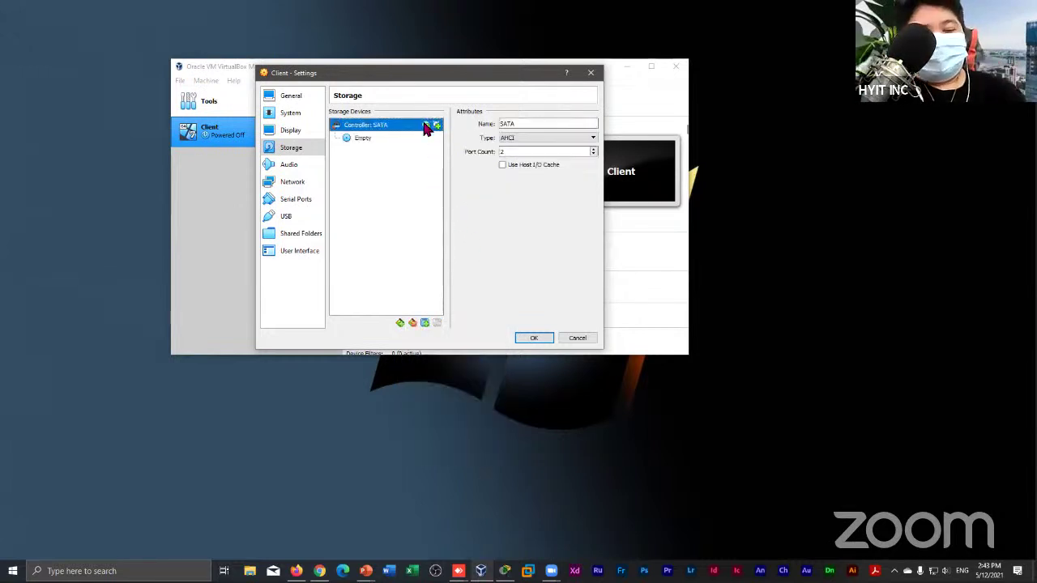
left_click(400, 324)
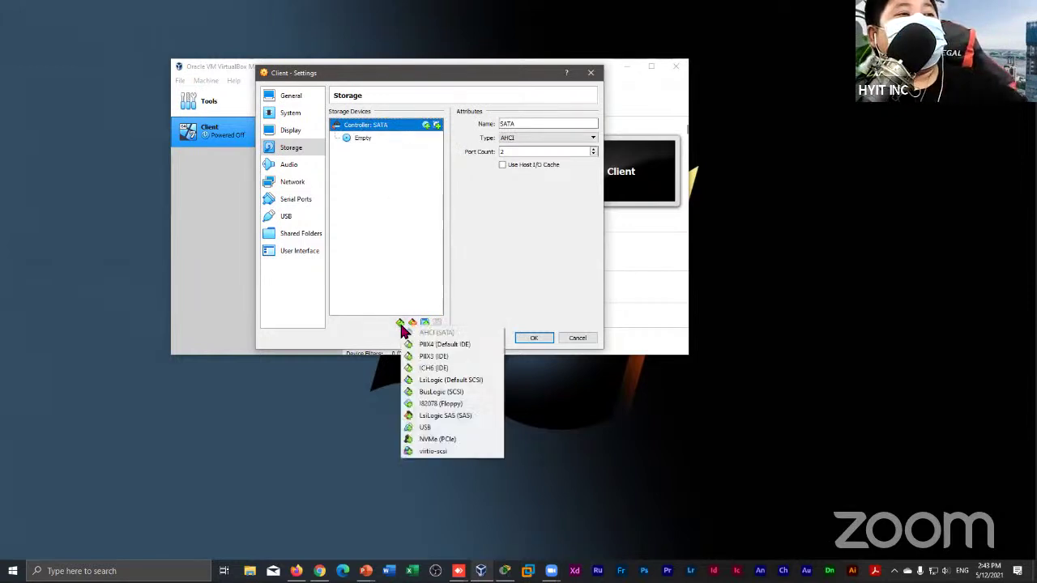
left_click(409, 336)
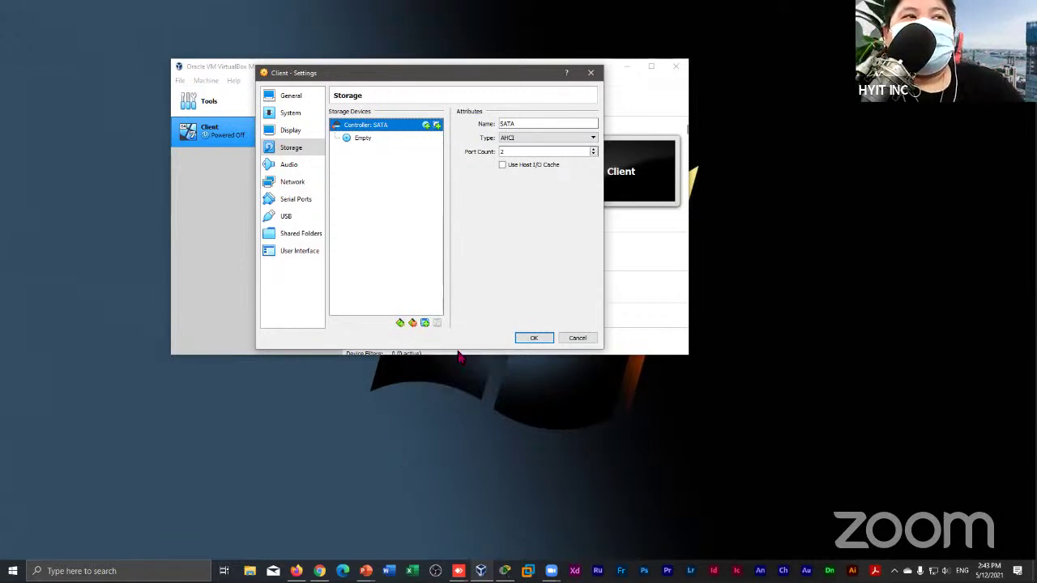
left_click(423, 324)
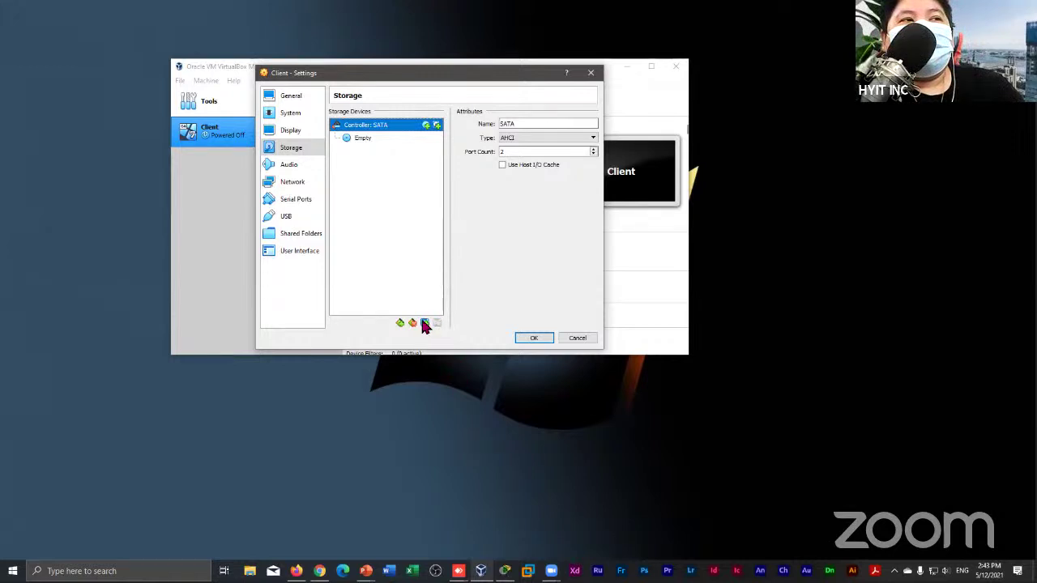
left_click(424, 323)
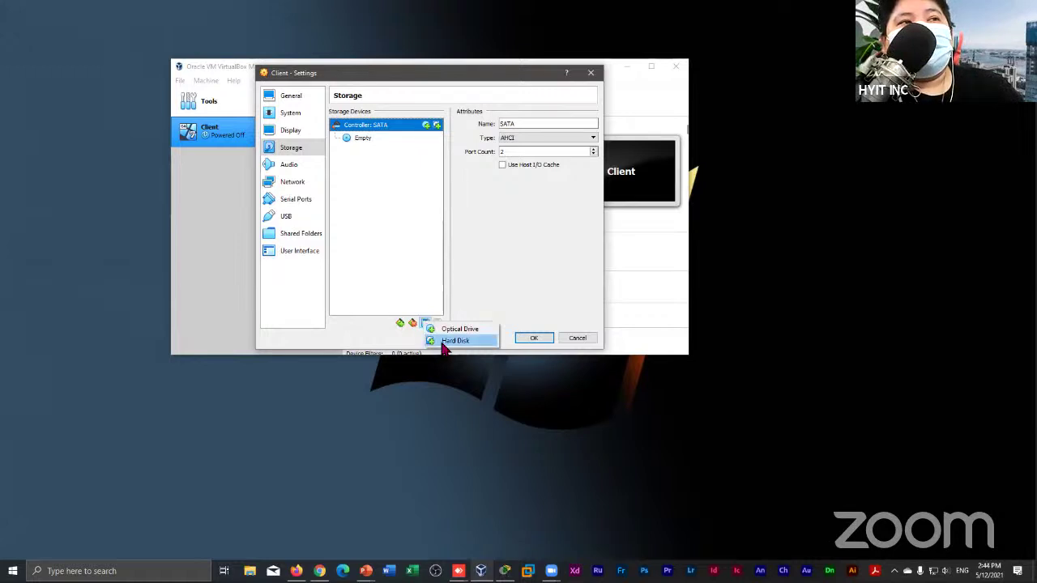
Choose Hard Disk to open the Hard Disk Selector, then cancel the Add file browser
left_click(455, 340)
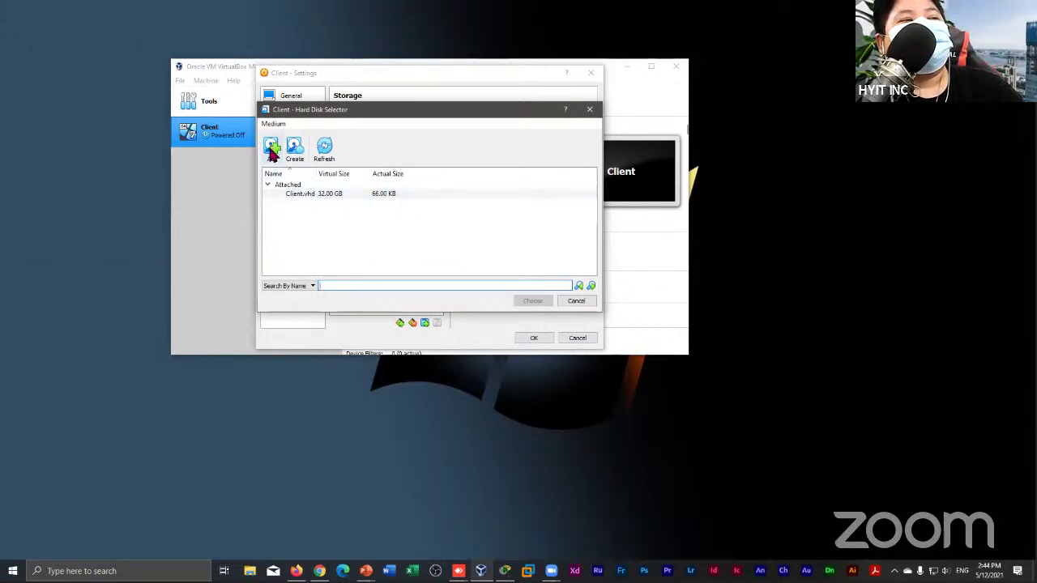
left_click(272, 151)
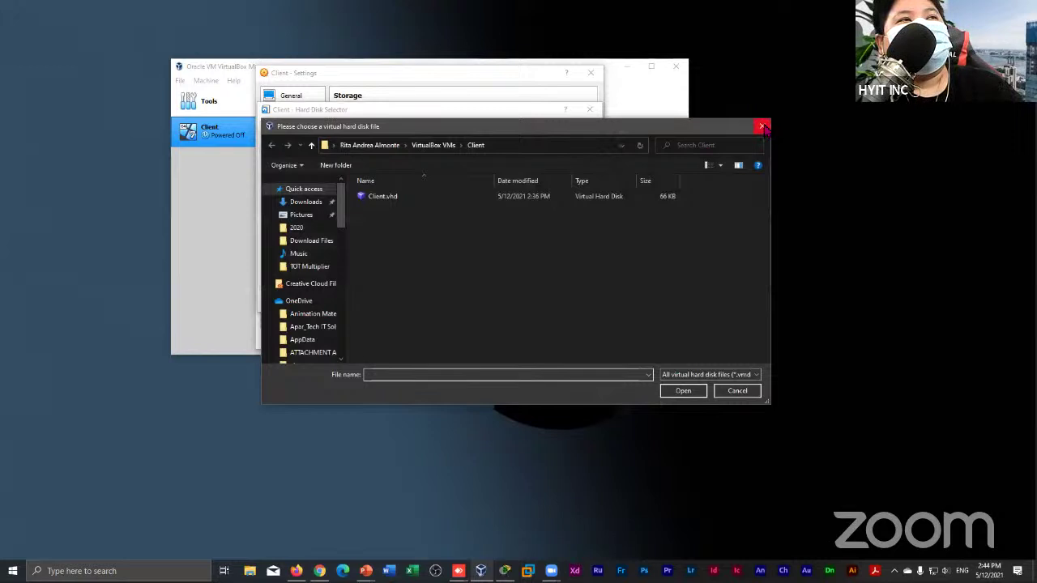
left_click(762, 127)
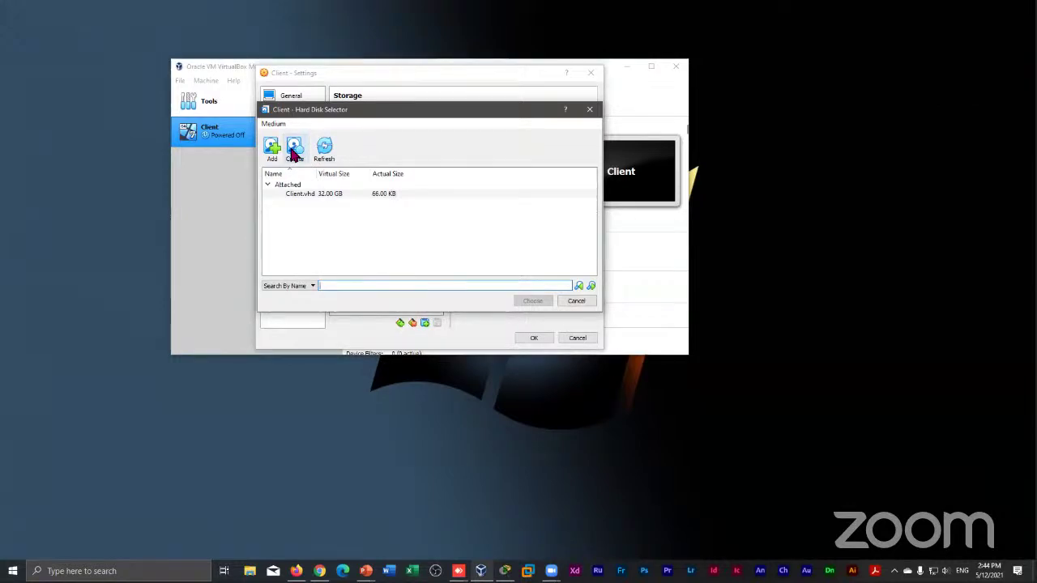
Start a new dynamically allocated VHD disk from the Hard Disk Selector, proposed as Client_1.vhd
left_click(294, 153)
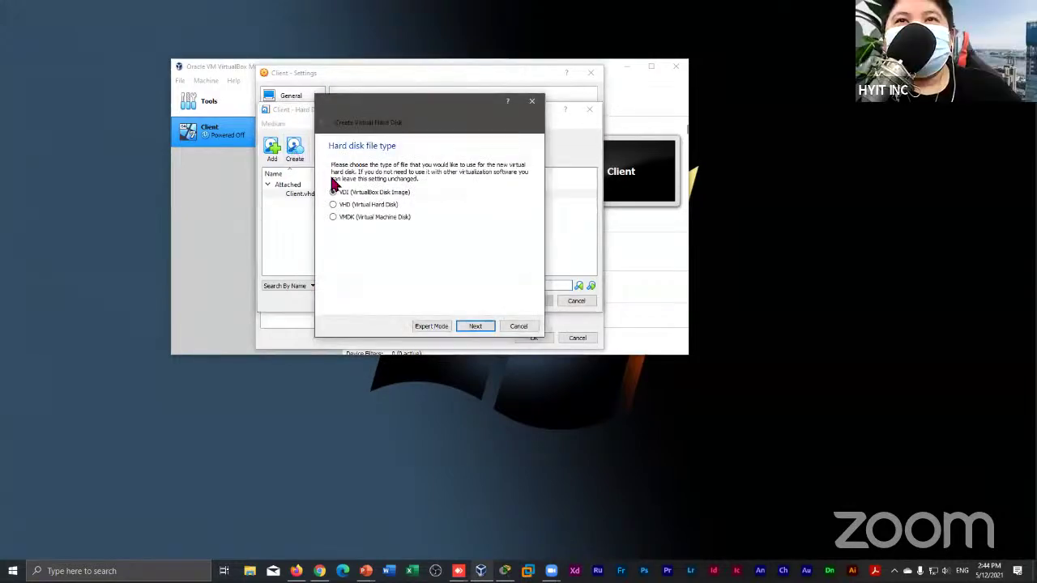
left_click(371, 206)
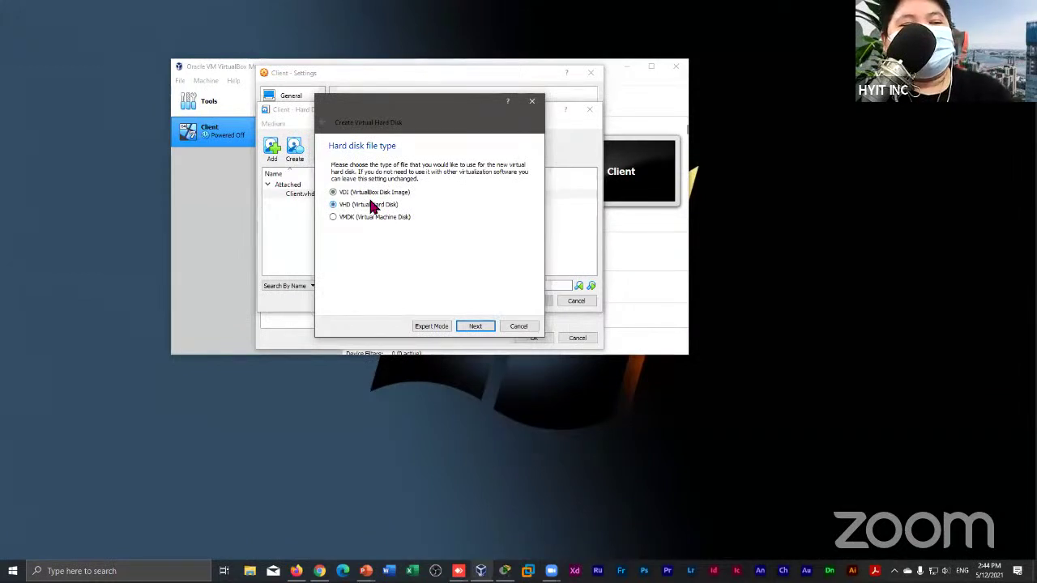
left_click(476, 326)
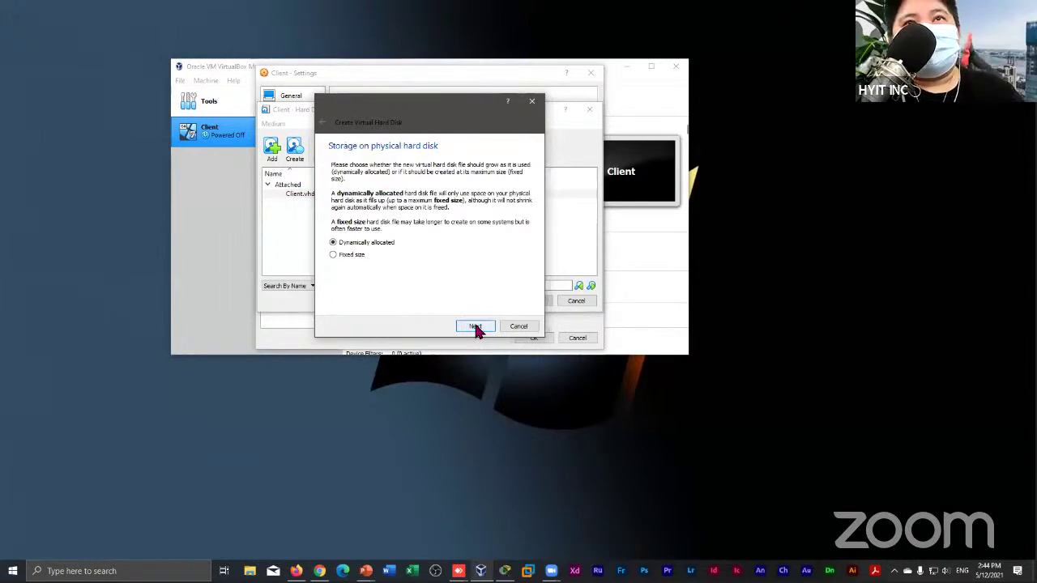
left_click(476, 327)
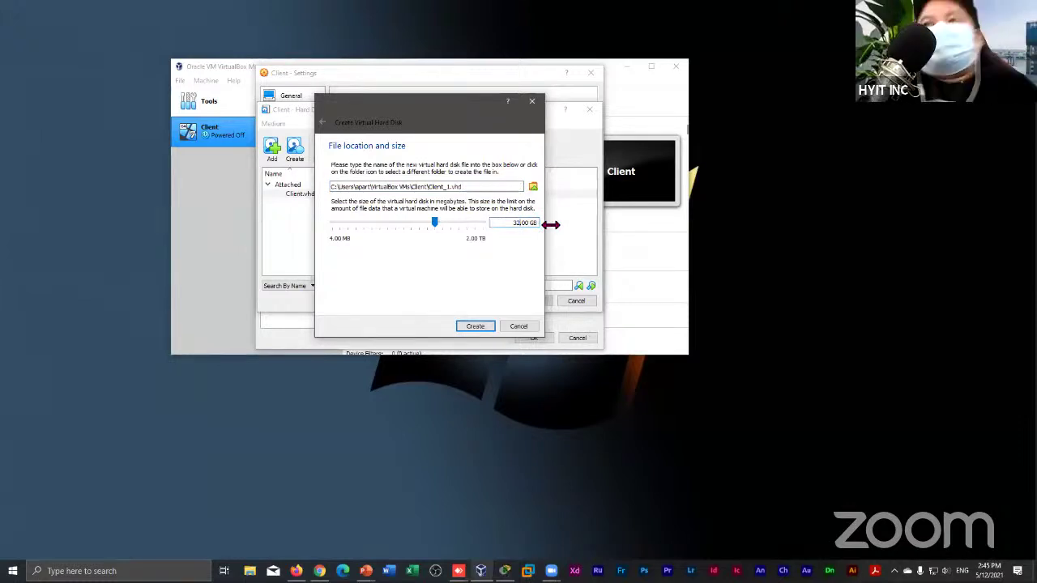
Set the Client_1.vhd size to 80.00 GB and create the disk
key("Left")
key("Left")
key("Left")
key("Left")
key("Left")
key("Left")
key("Left")
key("Left")
key("Left")
key("Left")
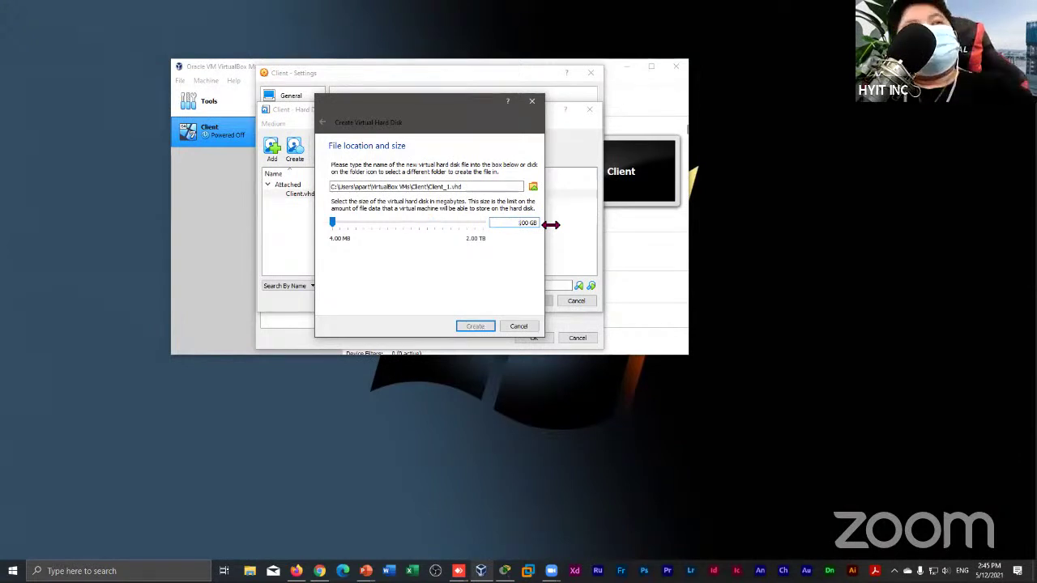
key("Right")
key("Right")
key("Right")
key("Right")
key("Right")
key("Right")
key("Right")
key("Right")
key("Right")
key("Right")
key("Right")
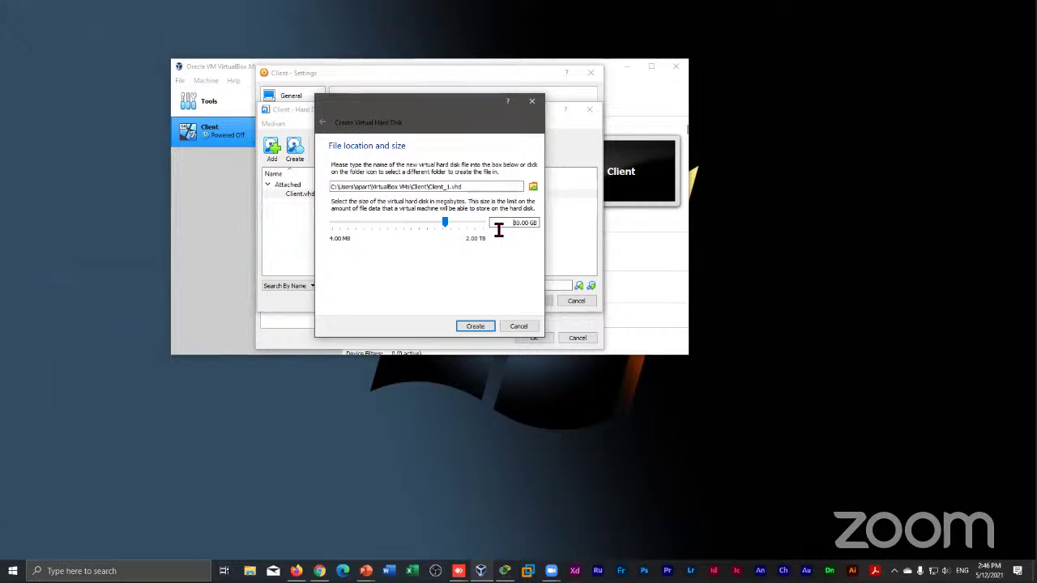
left_click(478, 327)
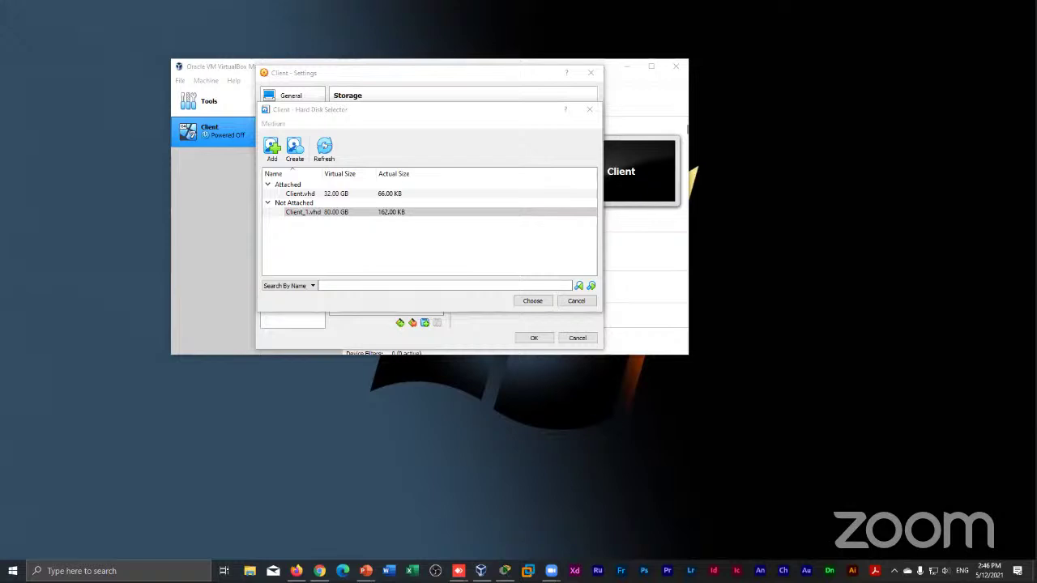
Select Client_1.vhd under Not Attached and choose it for the SATA controller
left_click(464, 215)
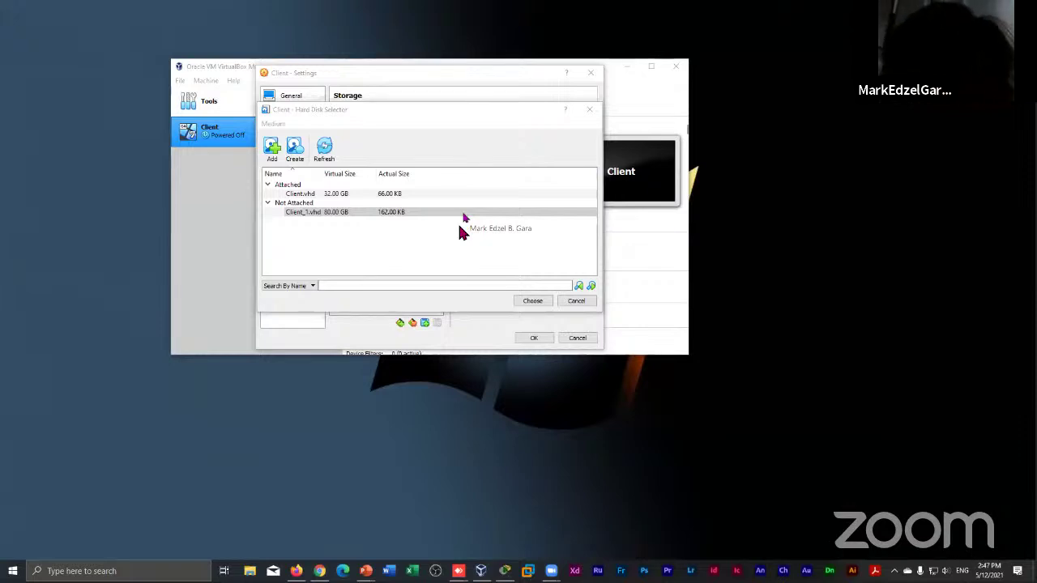
left_click(436, 213)
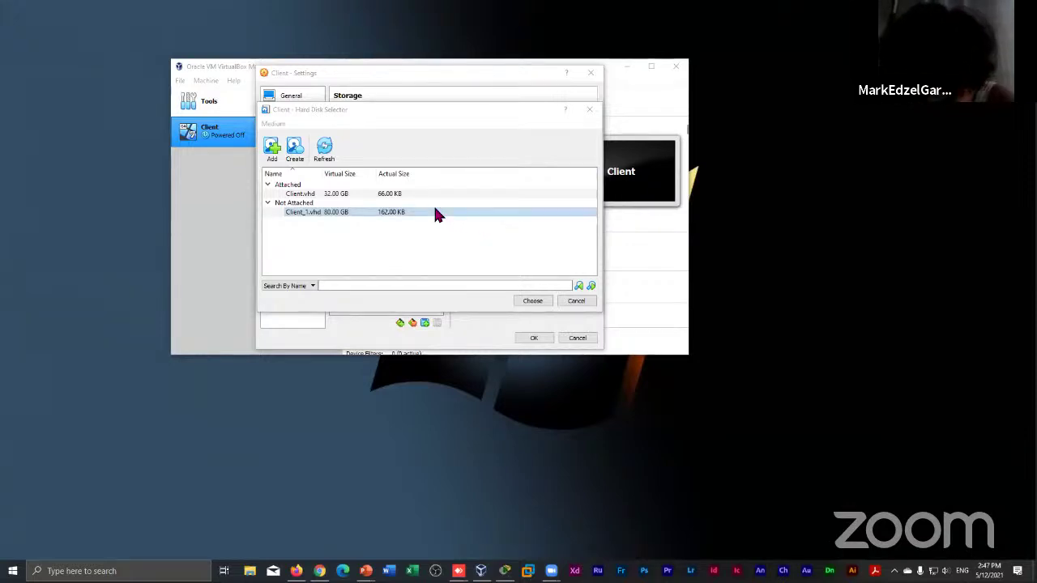
left_click(532, 302)
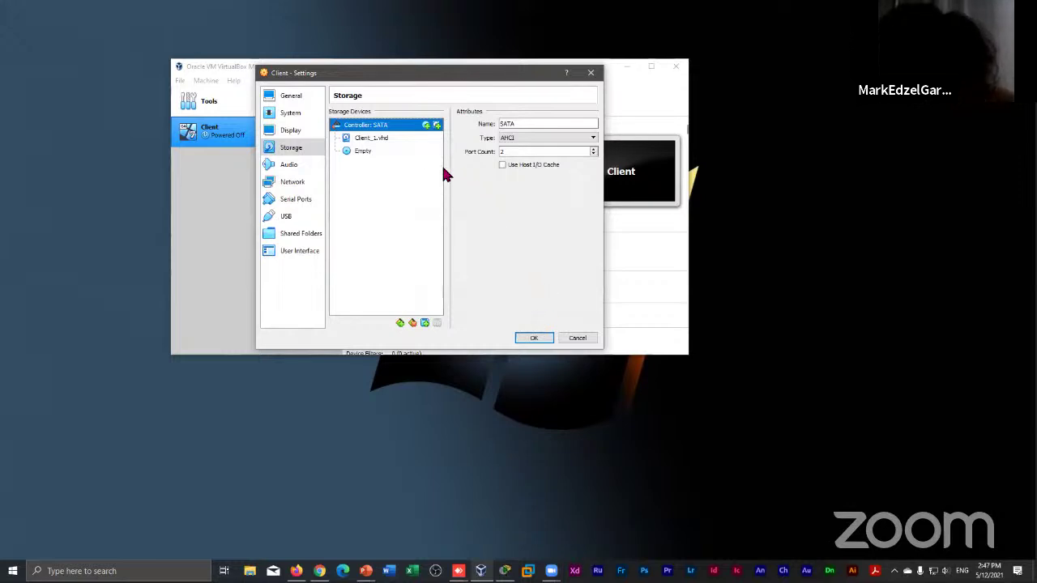
Check Client_1.vhd's 80.00 GB attributes on SATA Port 0, then select the empty optical drive
left_click(409, 139)
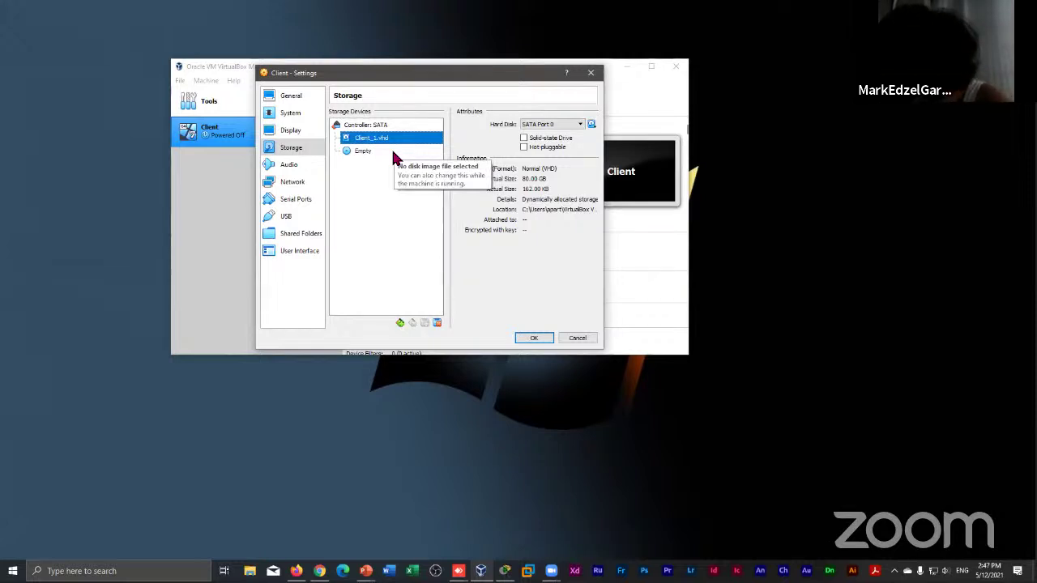
left_click(388, 150)
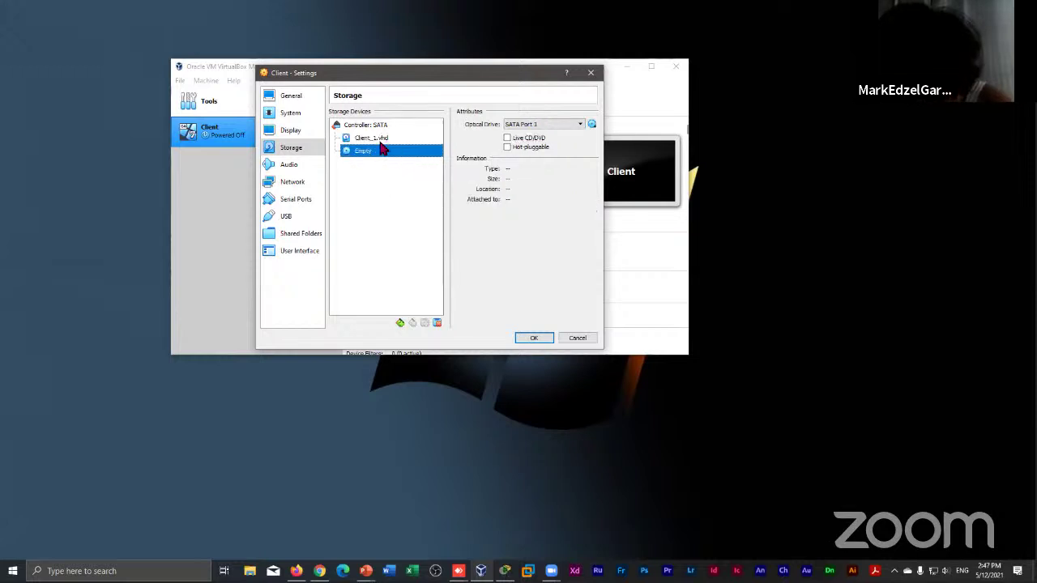
left_click(381, 140)
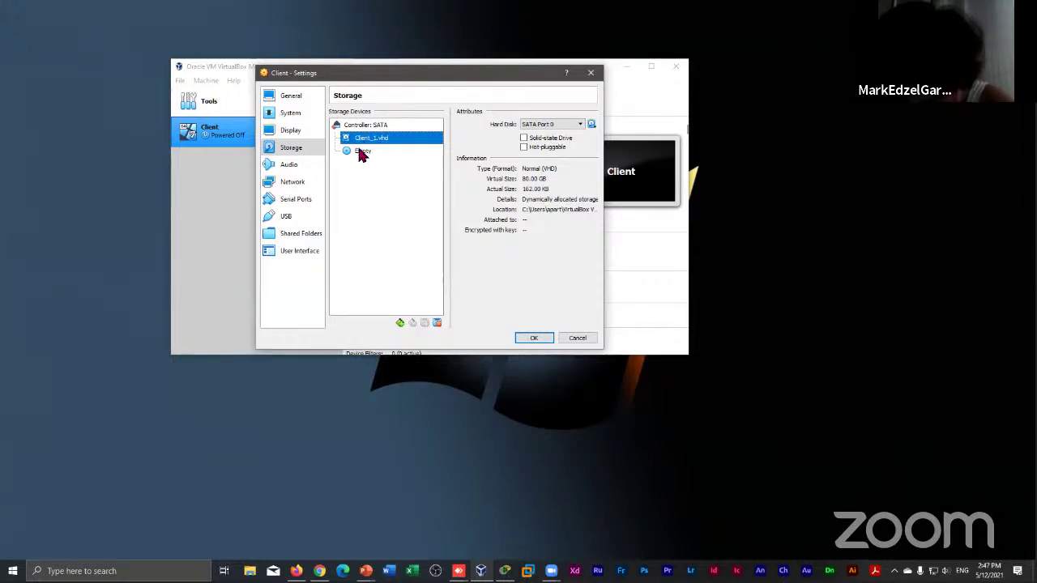
left_click(360, 154)
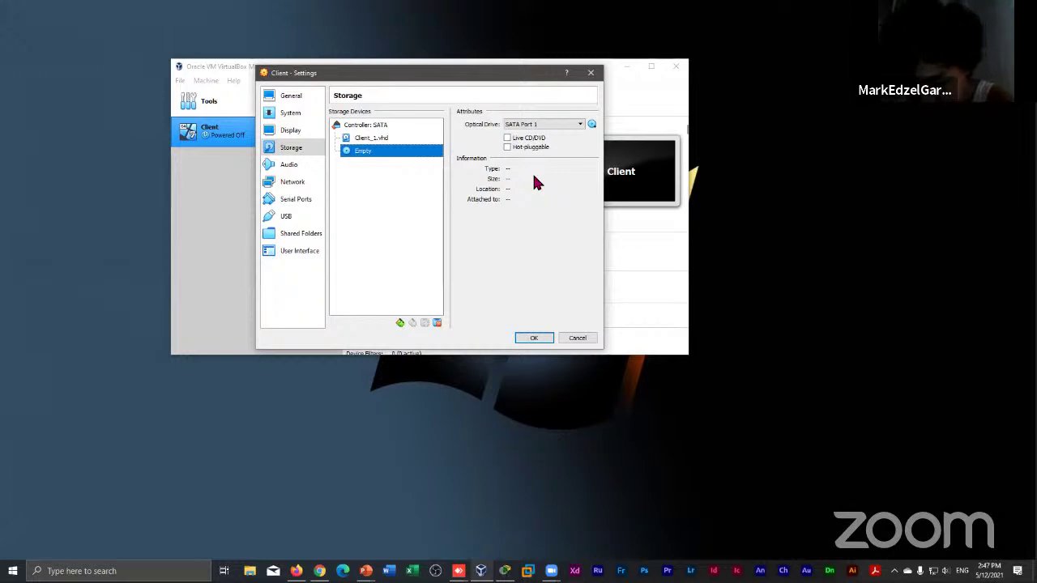
Browse for an optical disk image file and open Local Disk (I:)
left_click(593, 126)
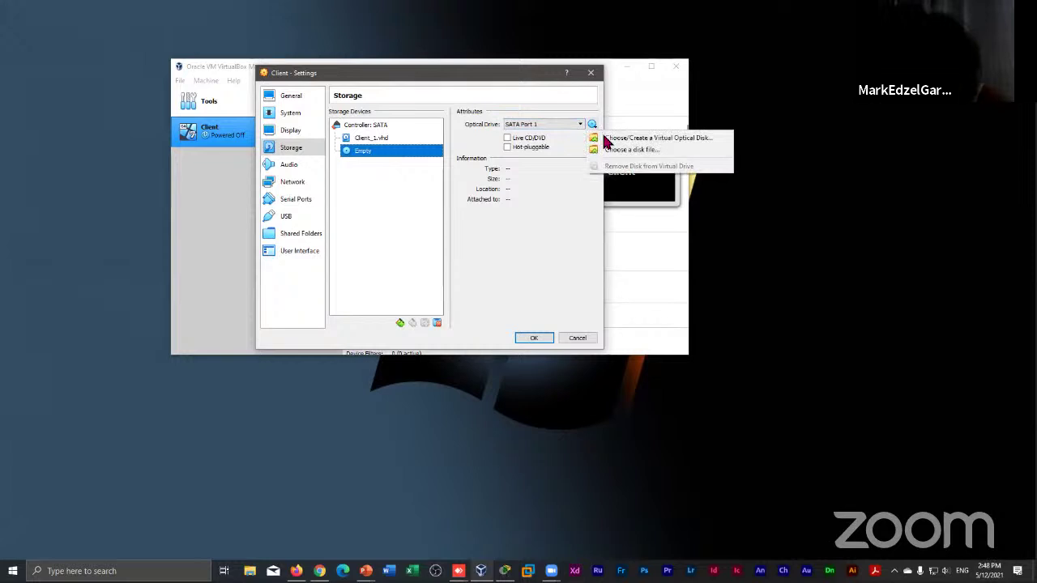
left_click(592, 126)
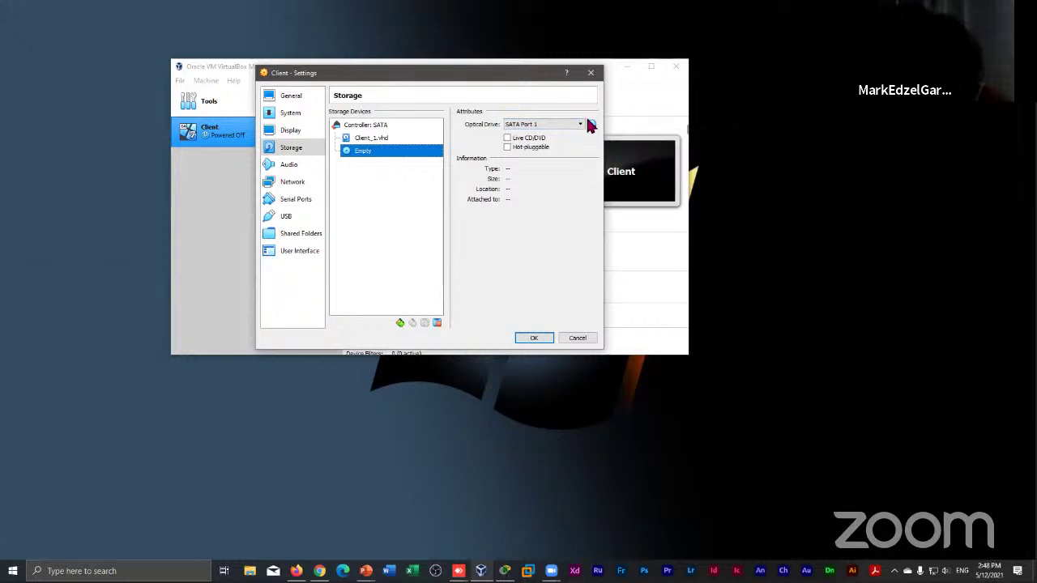
left_click(589, 121)
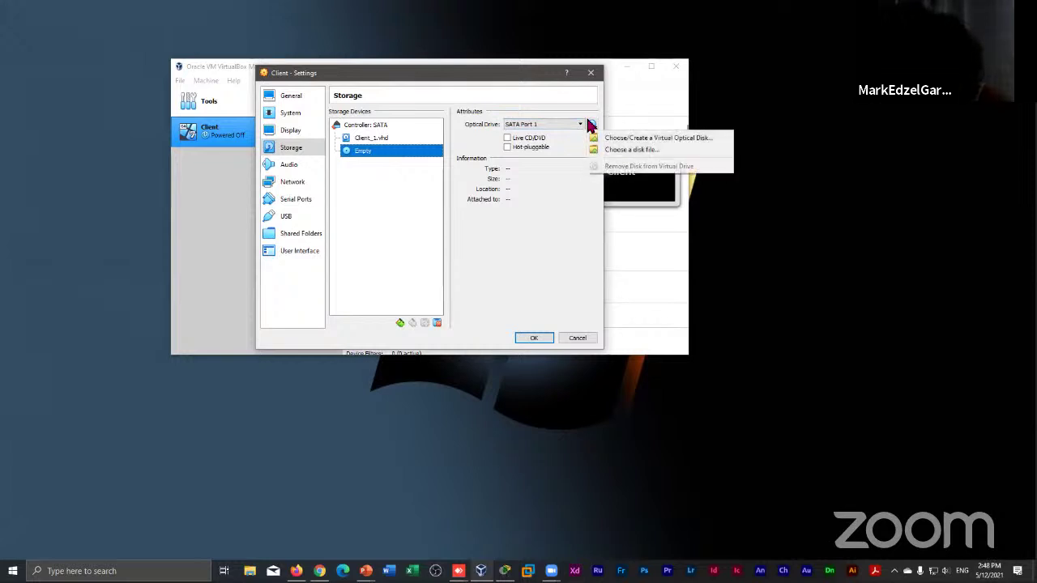
left_click(630, 150)
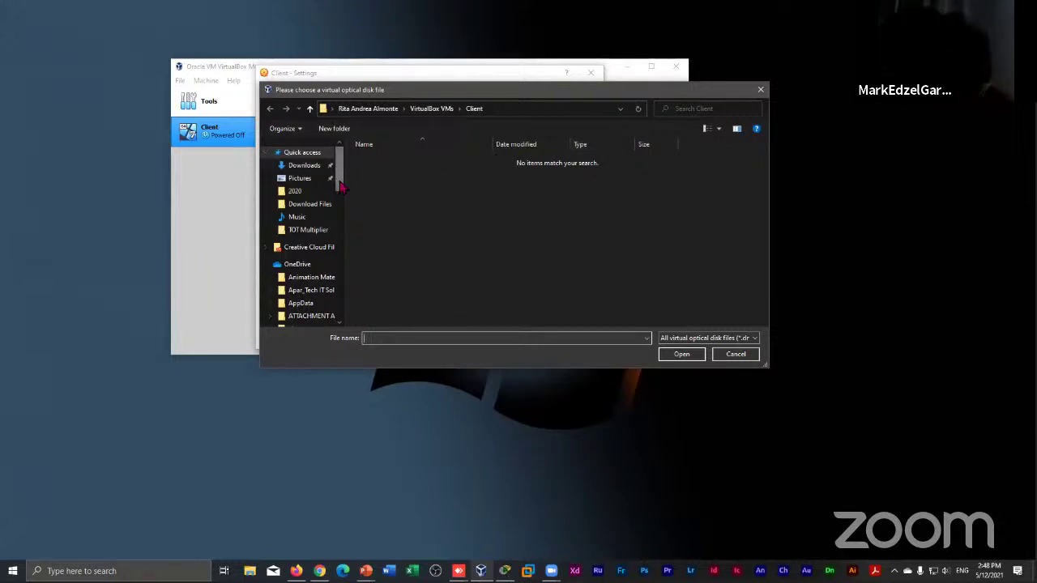
scroll(341, 197, "down", 5)
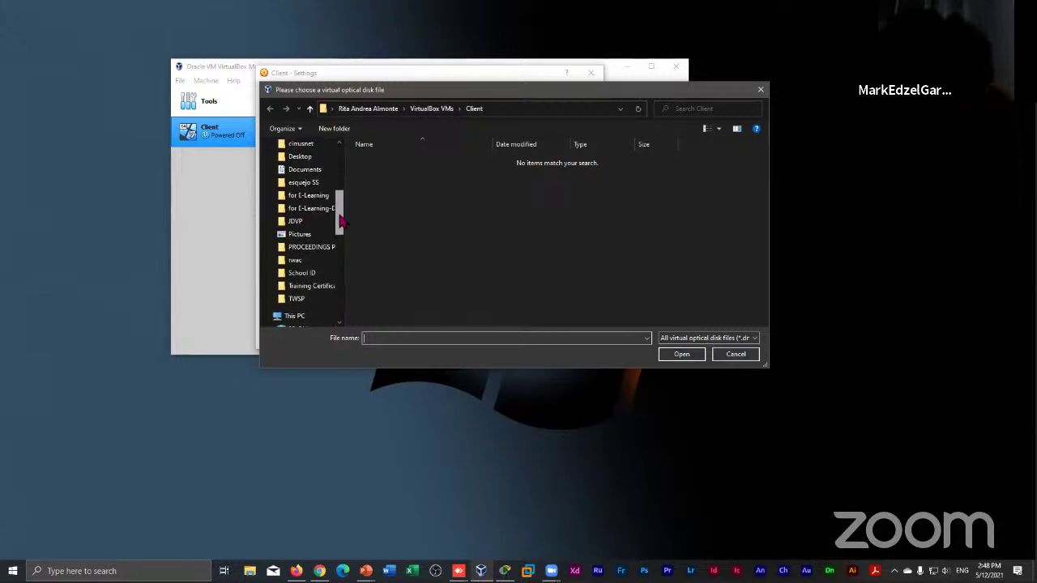
scroll(341, 223, "down", 1)
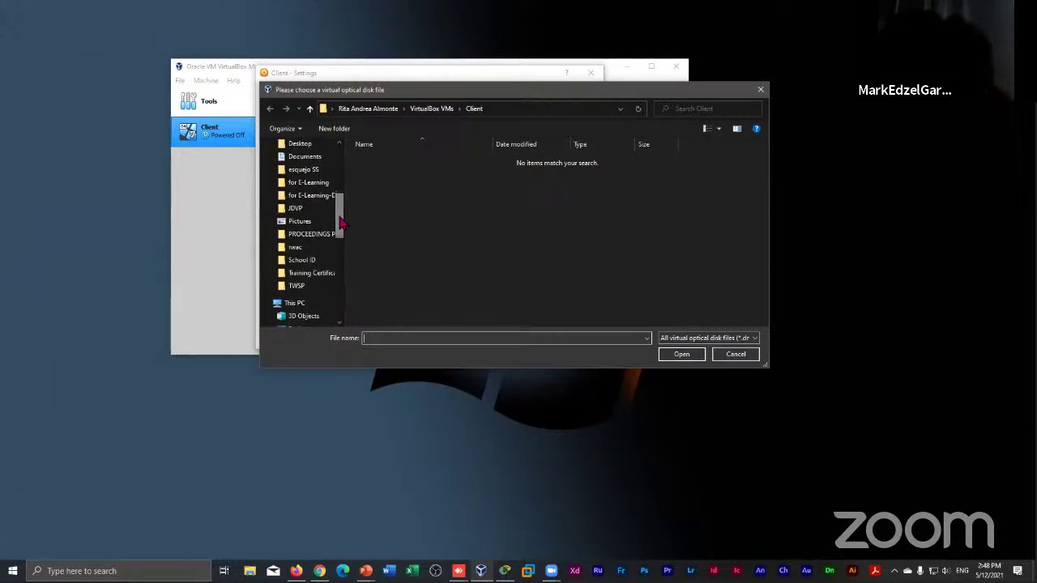
left_click_drag(341, 222, 341, 242)
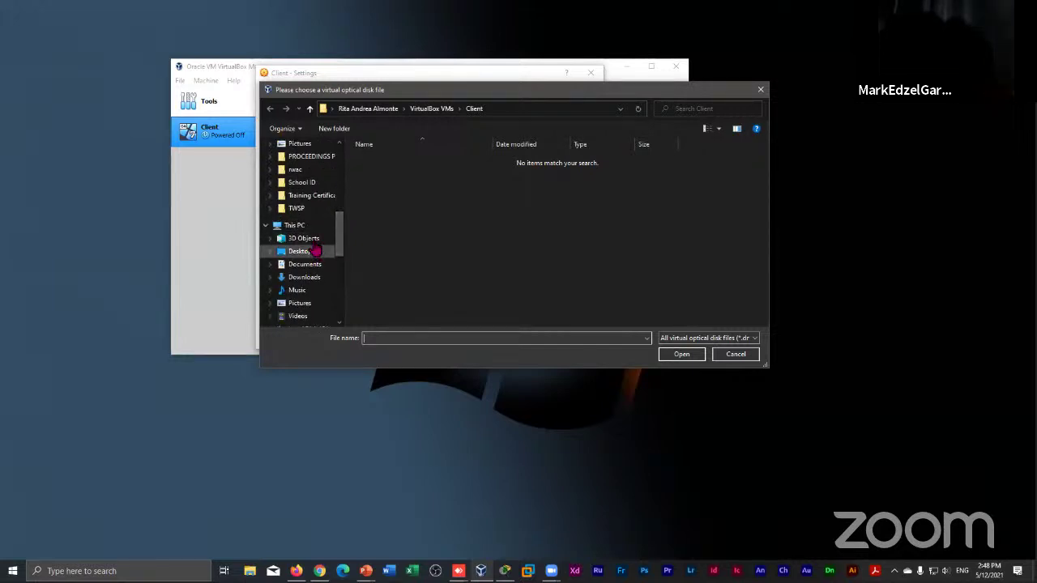
left_click(306, 226)
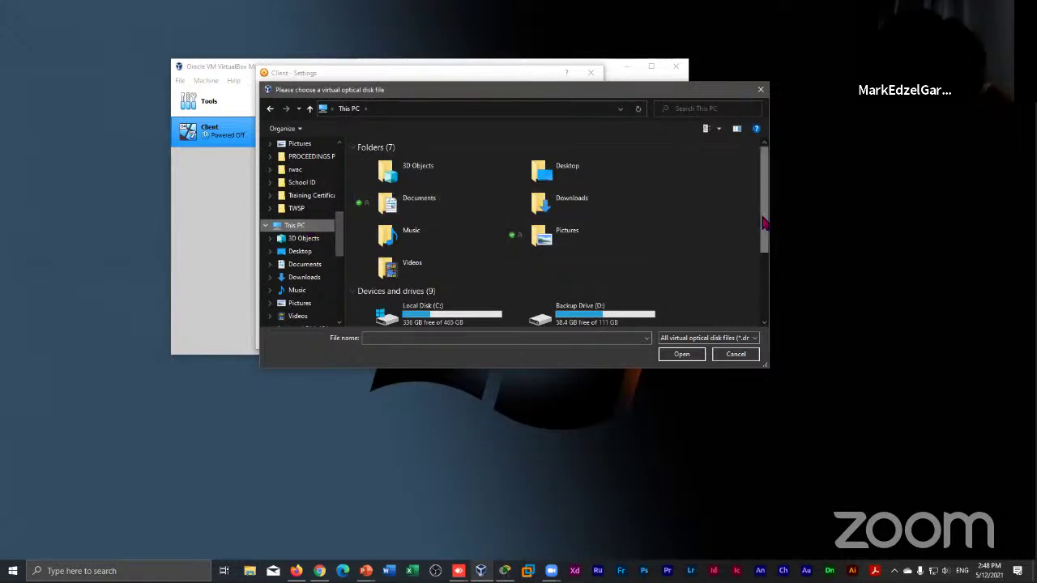
left_click_drag(763, 223, 765, 293)
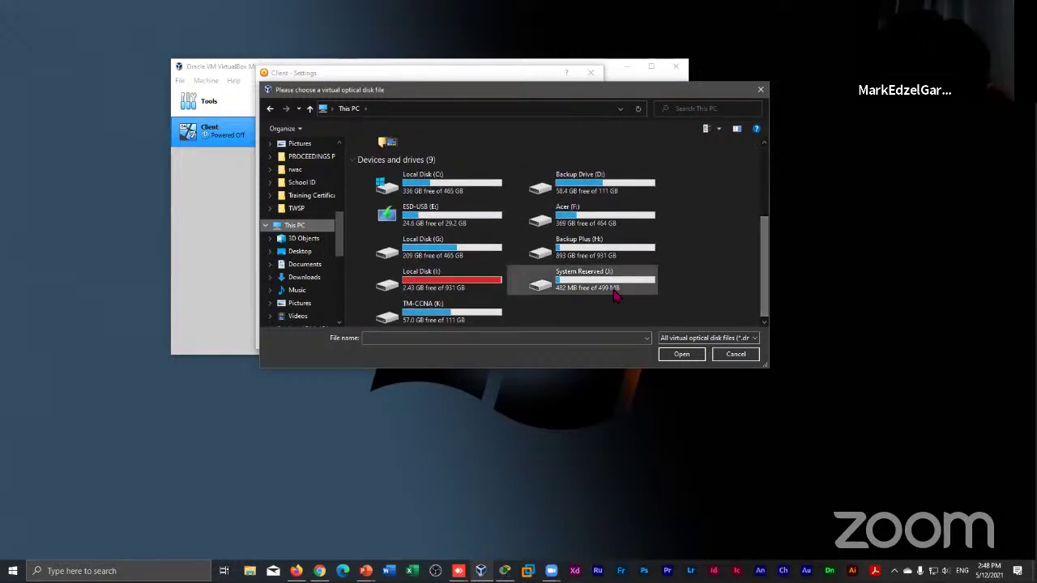
left_click(467, 285)
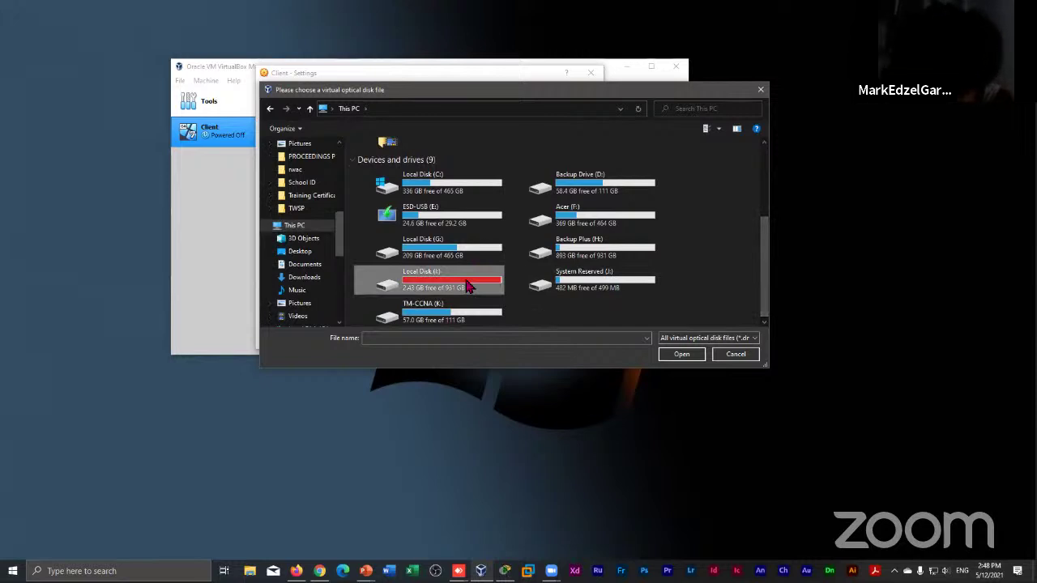
double_click(467, 285)
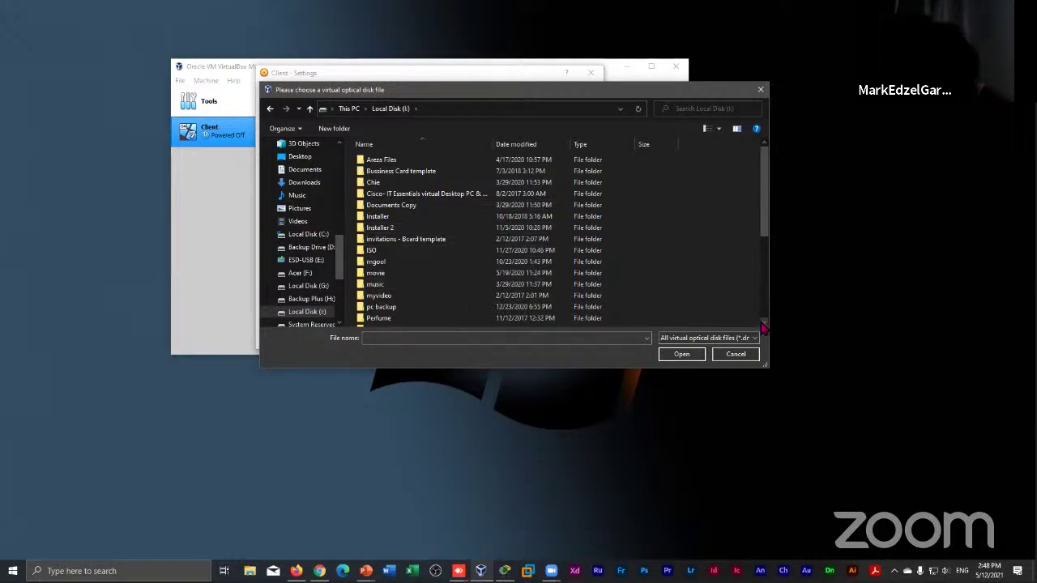
Go to Training Files > CSS > css apps and load Windows 7 Ultimate.iso
left_click(761, 322)
left_click(761, 323)
left_click(762, 323)
left_click(761, 323)
left_click(761, 323)
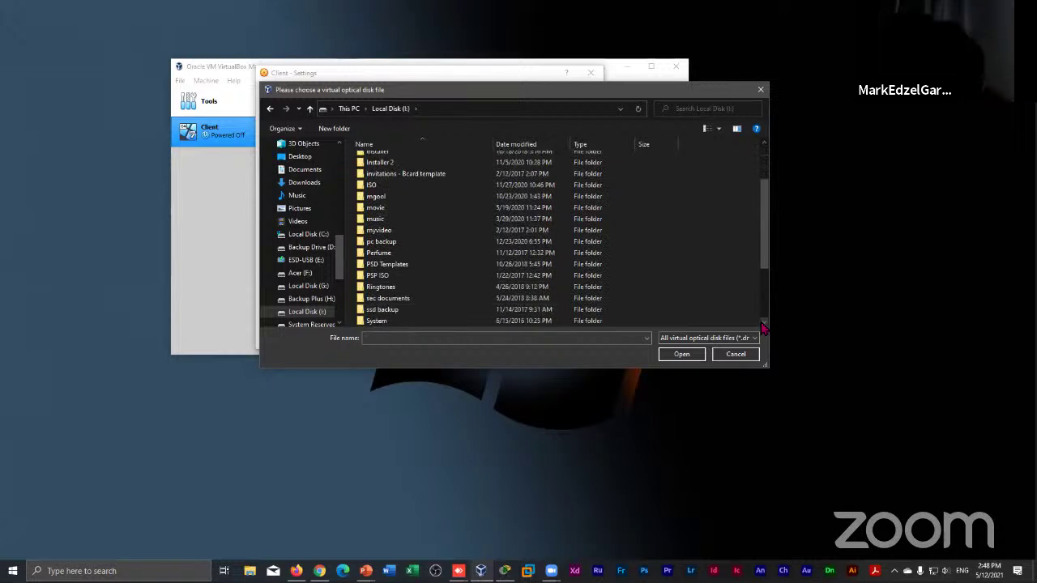
left_click(761, 323)
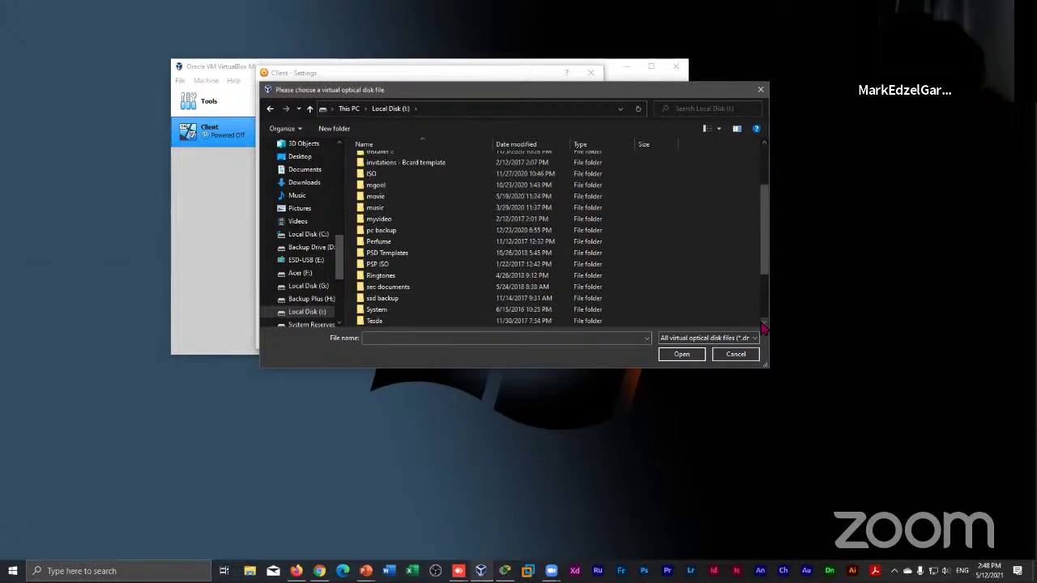
left_click(761, 323)
left_click(761, 323)
left_click(761, 323)
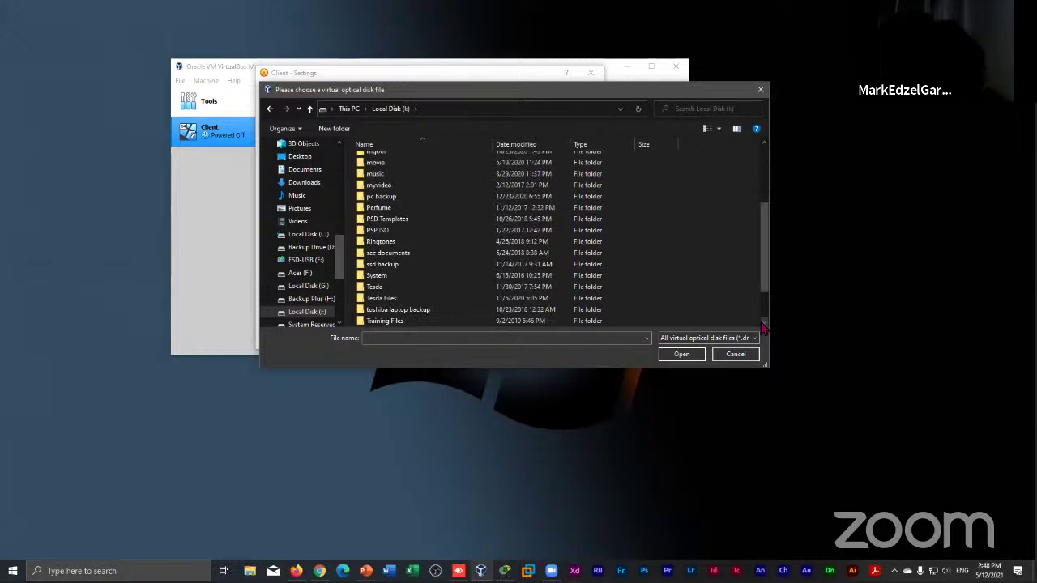
left_click(762, 323)
left_click(761, 323)
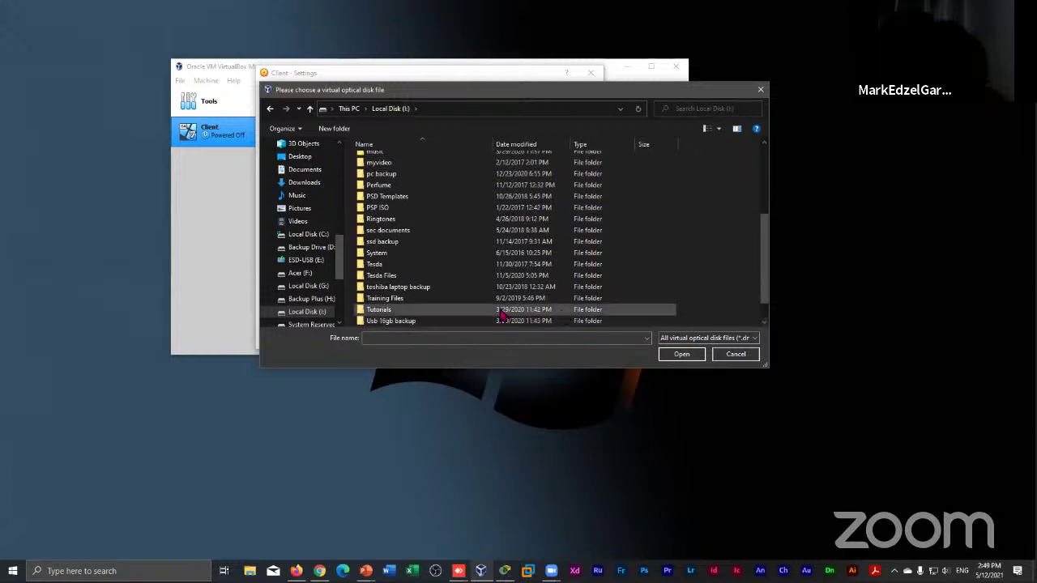
left_click(444, 301)
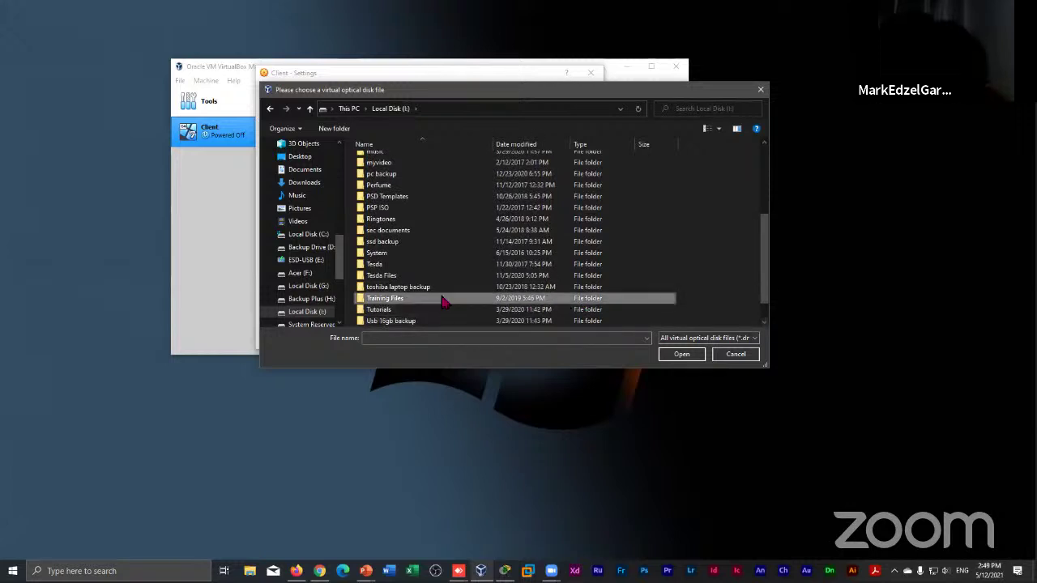
double_click(444, 302)
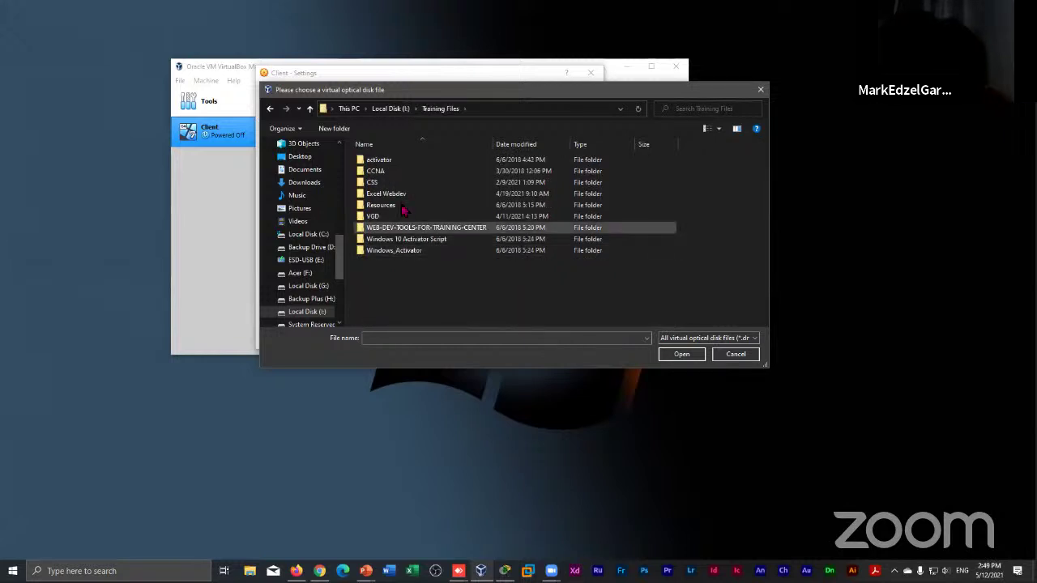
double_click(413, 184)
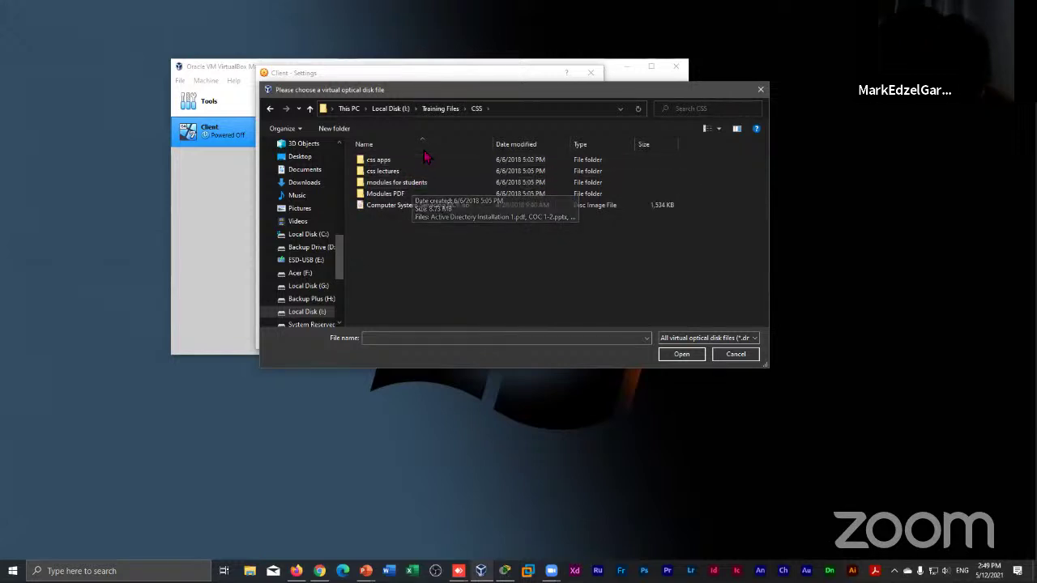
double_click(435, 164)
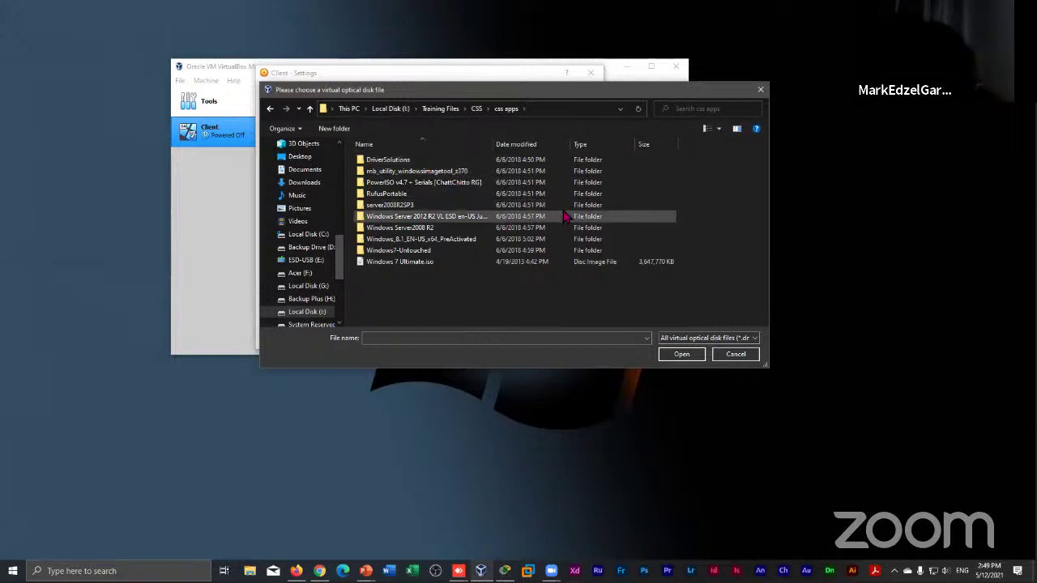
left_click(500, 267)
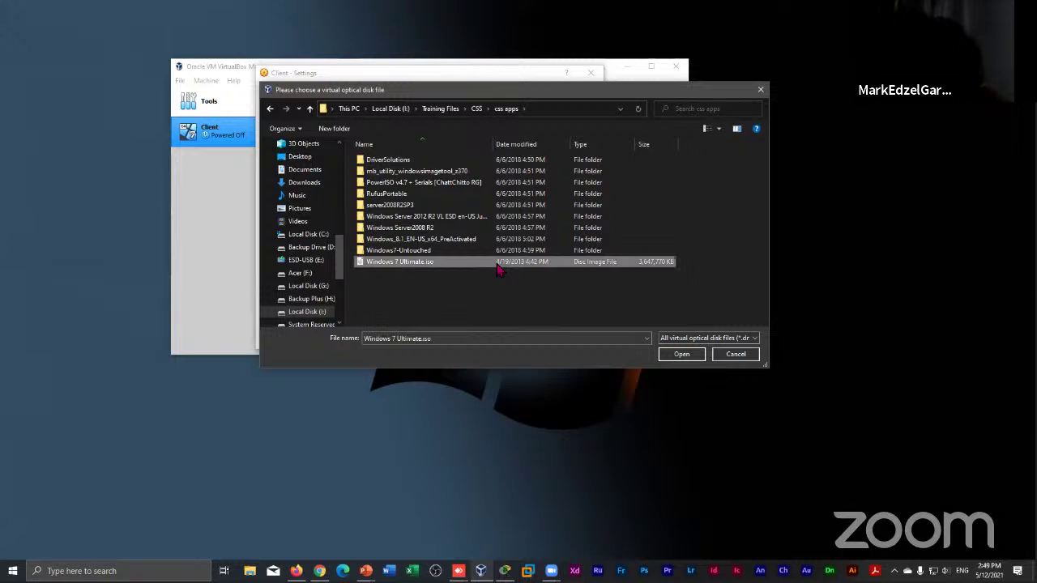
double_click(497, 264)
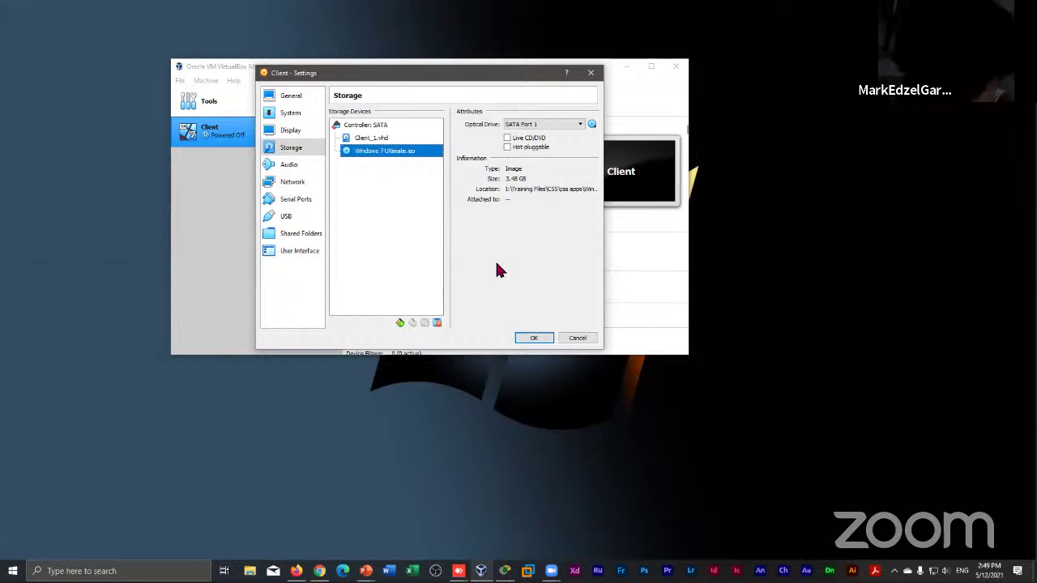
Save the Client settings with Windows 7 Ultimate.iso attached on SATA Port 1
left_click(539, 339)
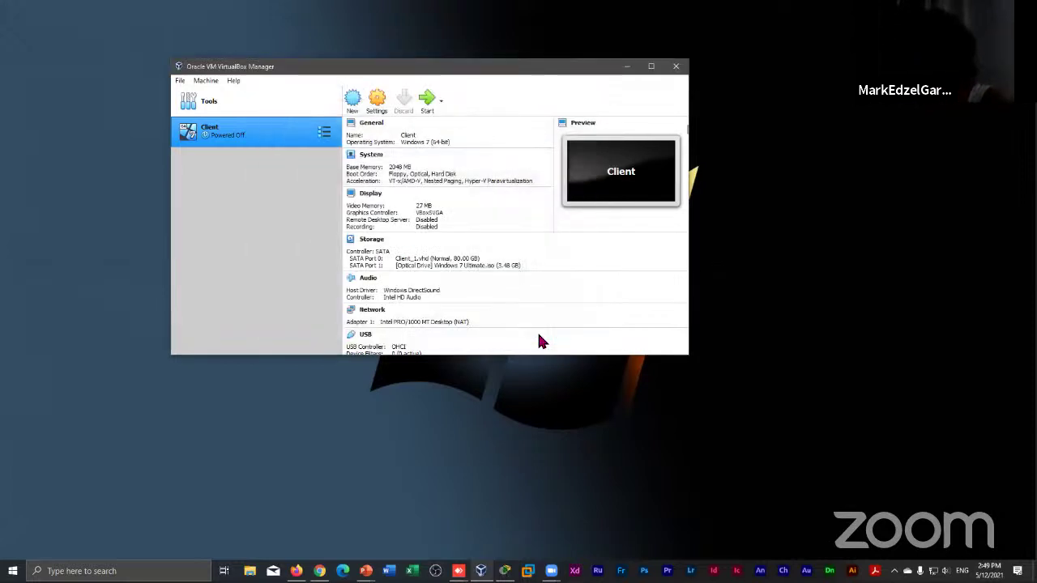
Boot the Client VM, keep the default language and keyboard, and start the Windows 7 installation
left_click(428, 99)
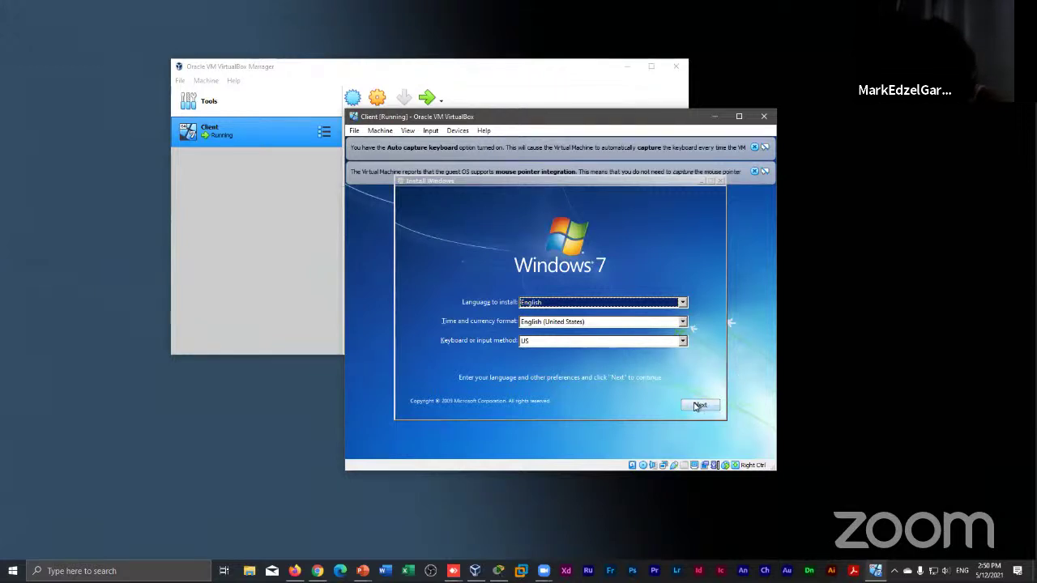
left_click(698, 405)
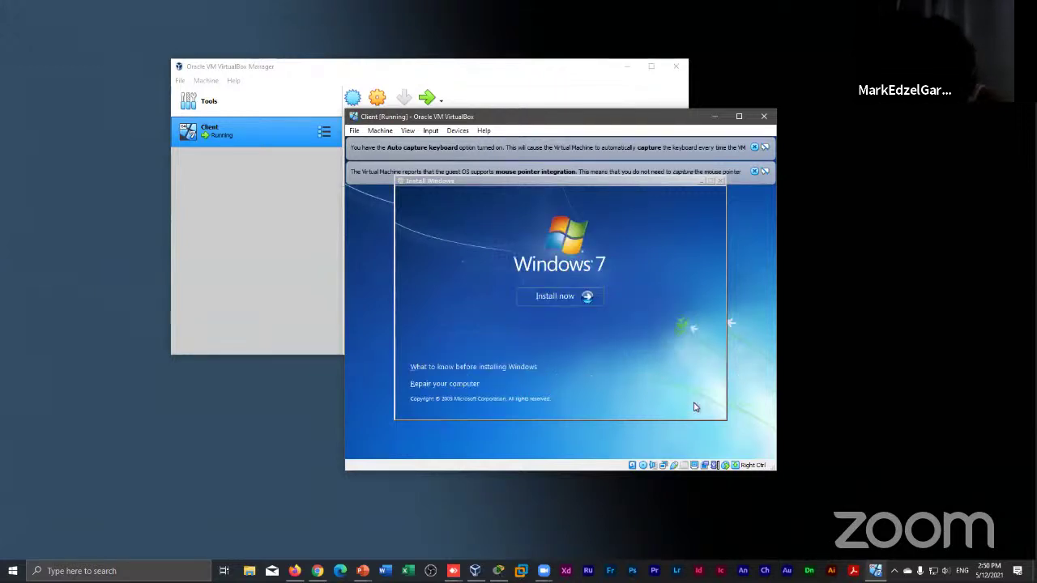
left_click(566, 297)
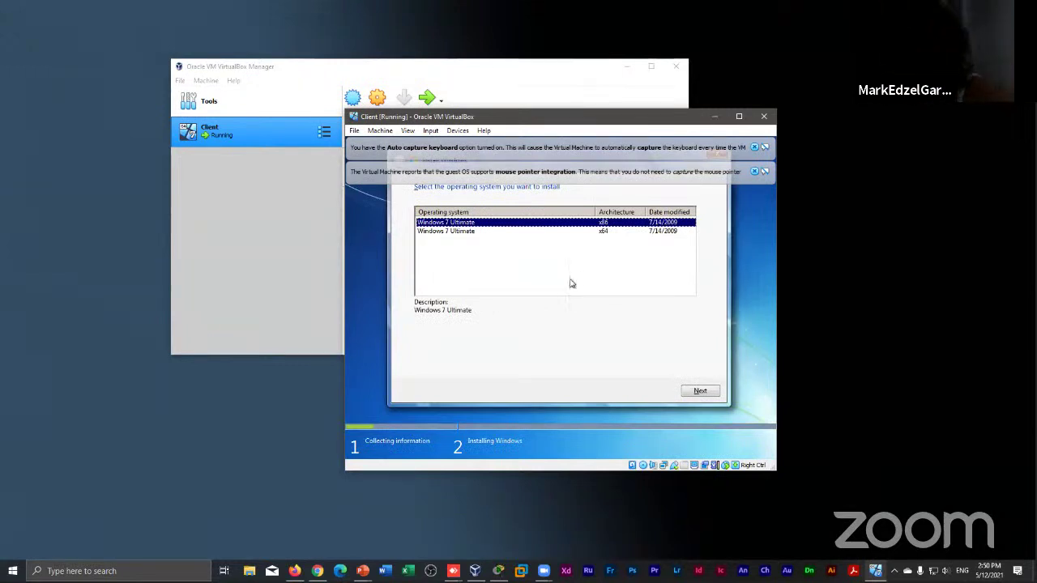
Select Windows 7 Ultimate x64 and accept the licence terms
left_click(616, 232)
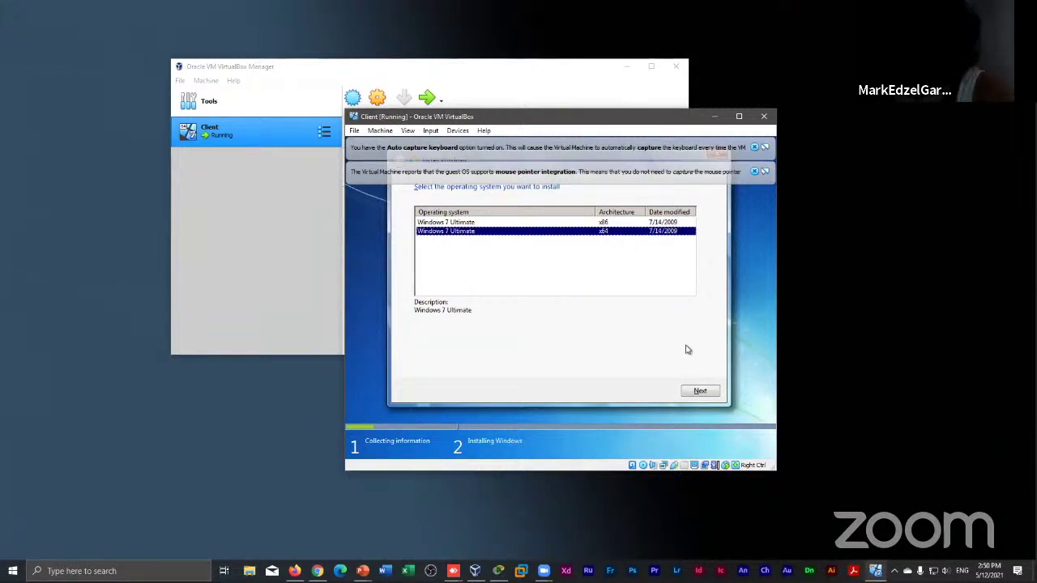
left_click(700, 392)
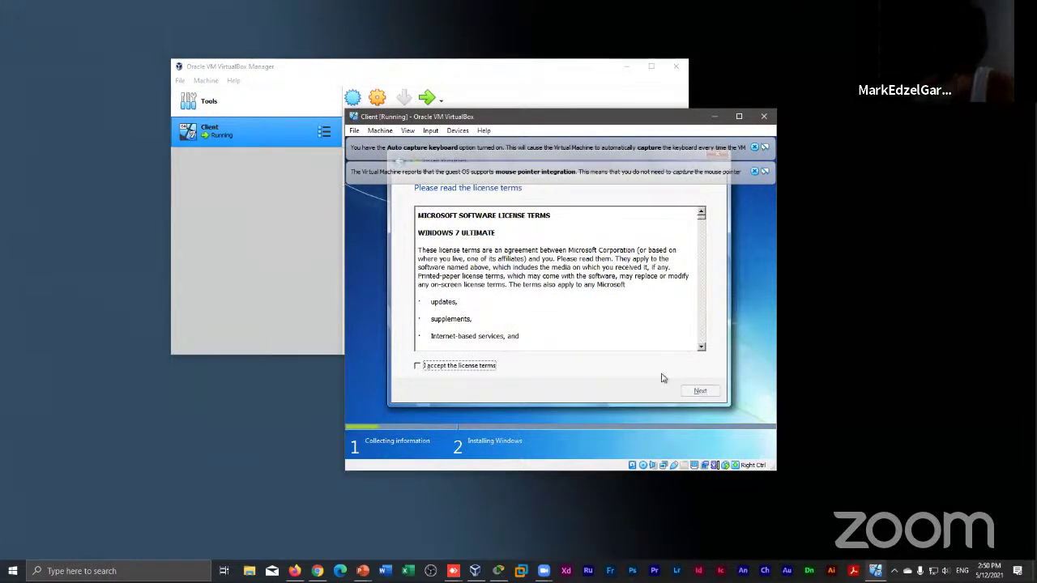
left_click(443, 367)
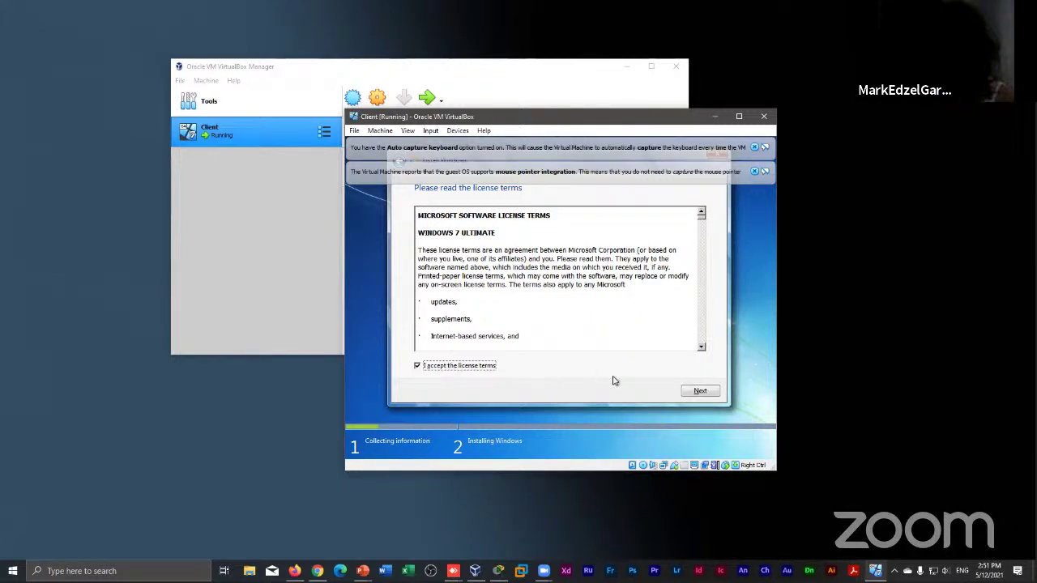
left_click(694, 391)
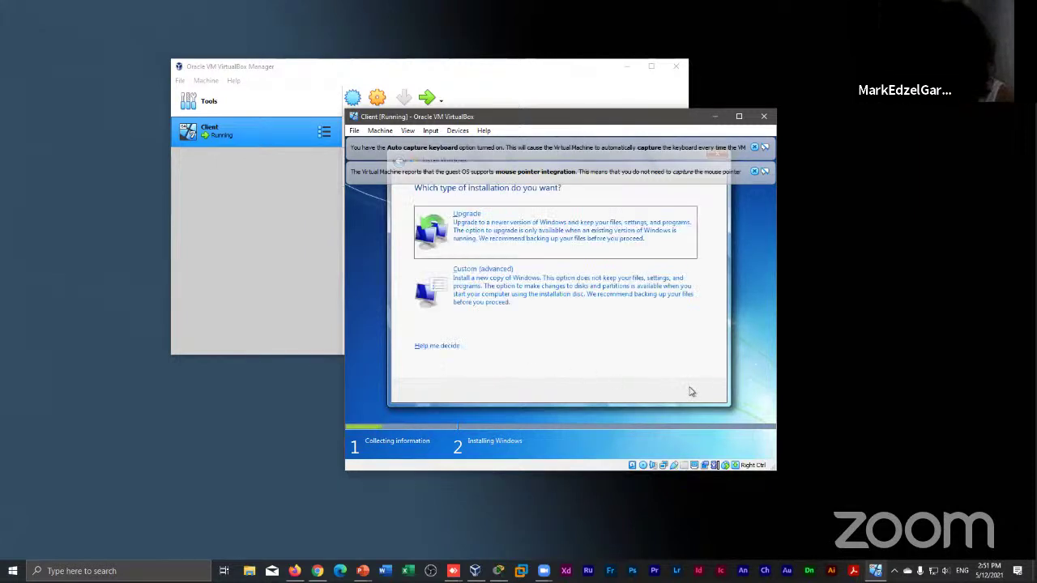
Choose a Custom install and create a 20000 MB partition plus System Reserved, leaving 60.5 GB unallocated
left_click(596, 312)
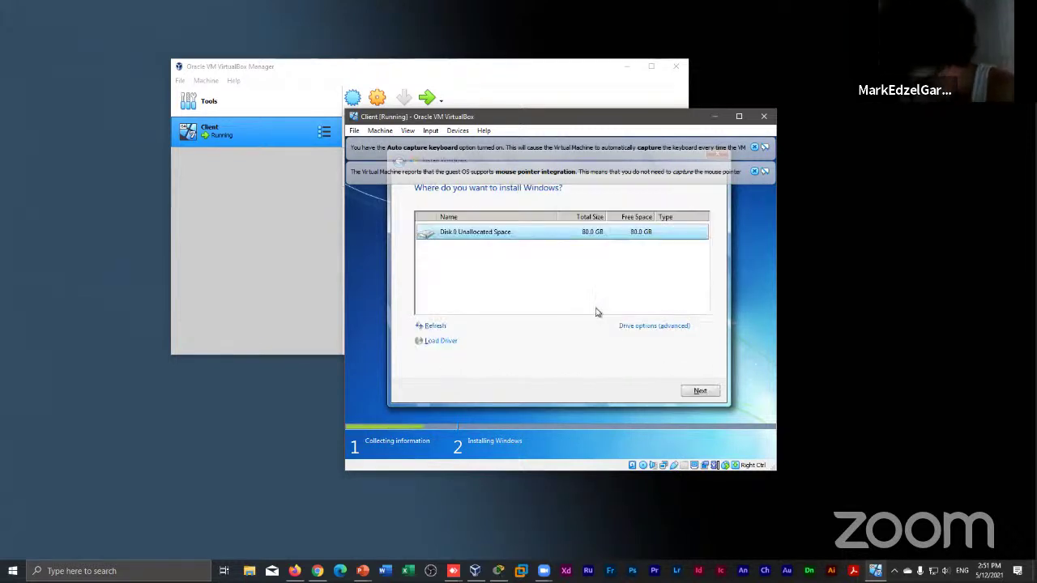
left_click(644, 328)
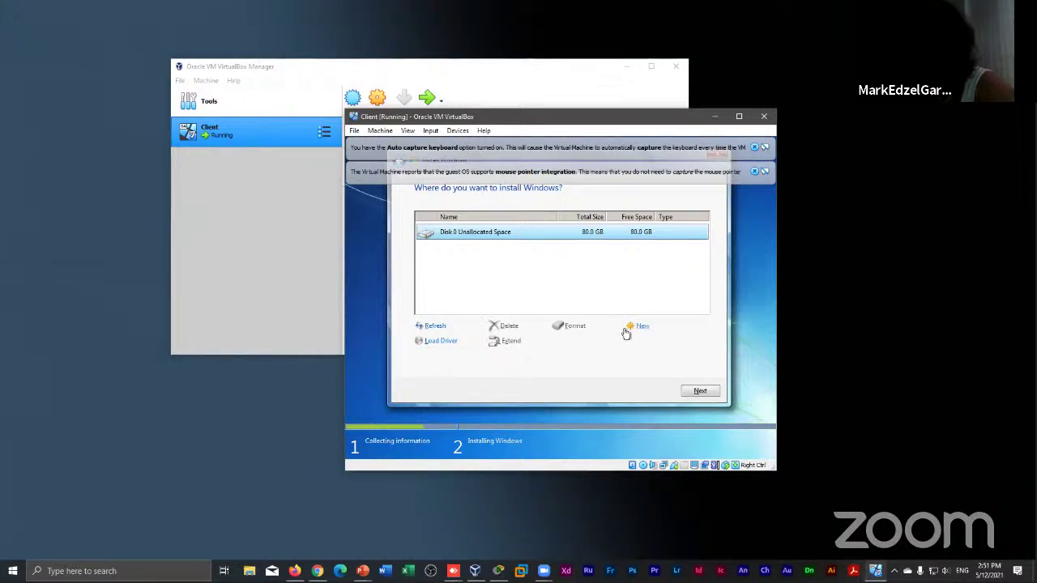
left_click(636, 328)
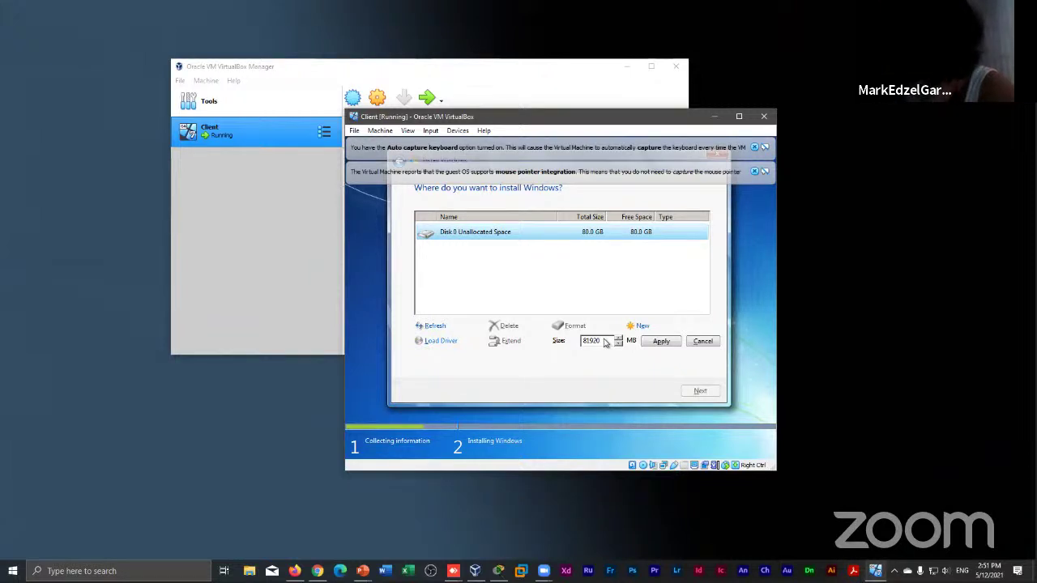
key("BackSpace")
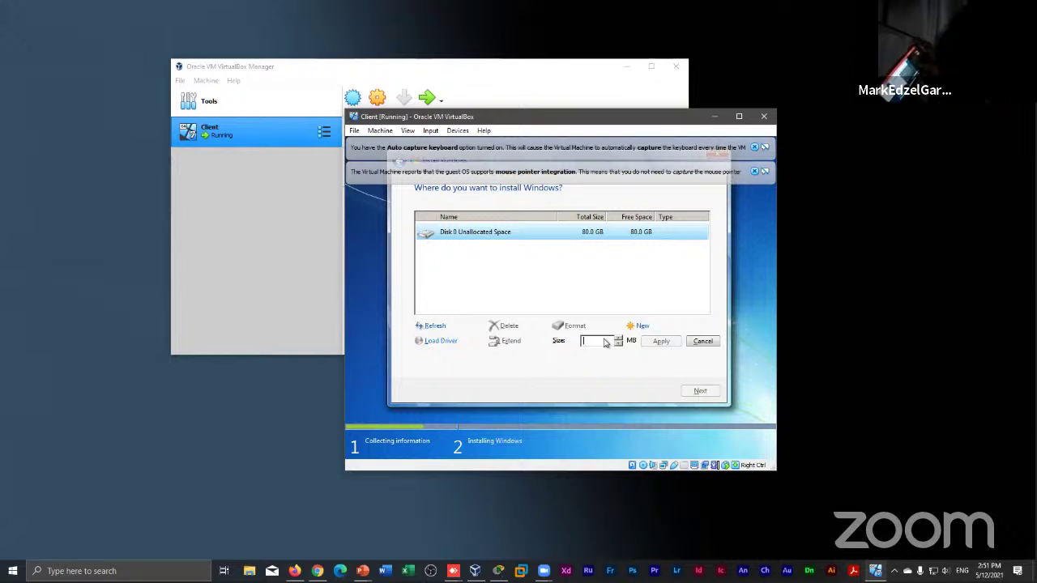
type("4")
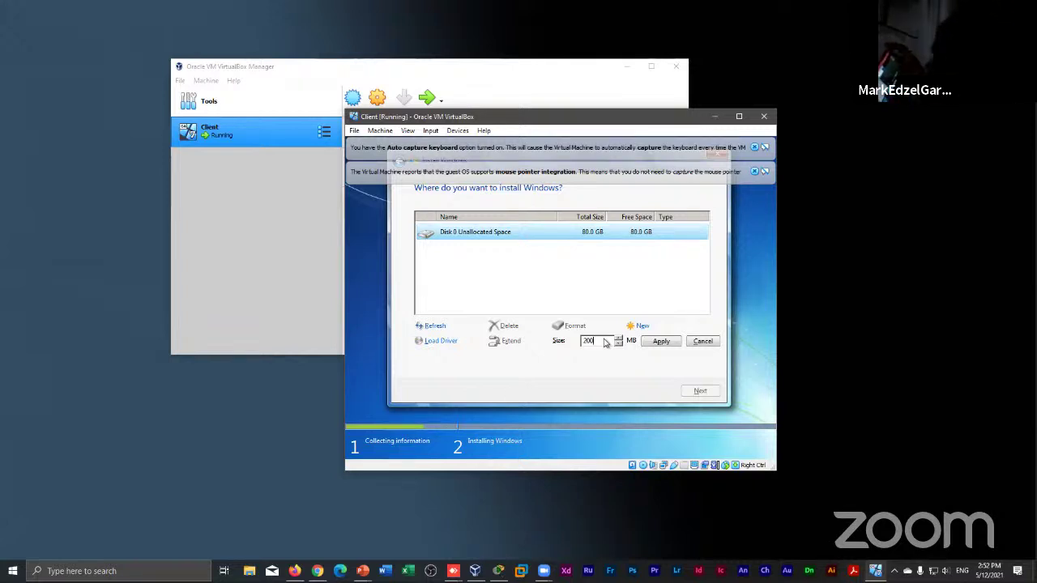
type("00")
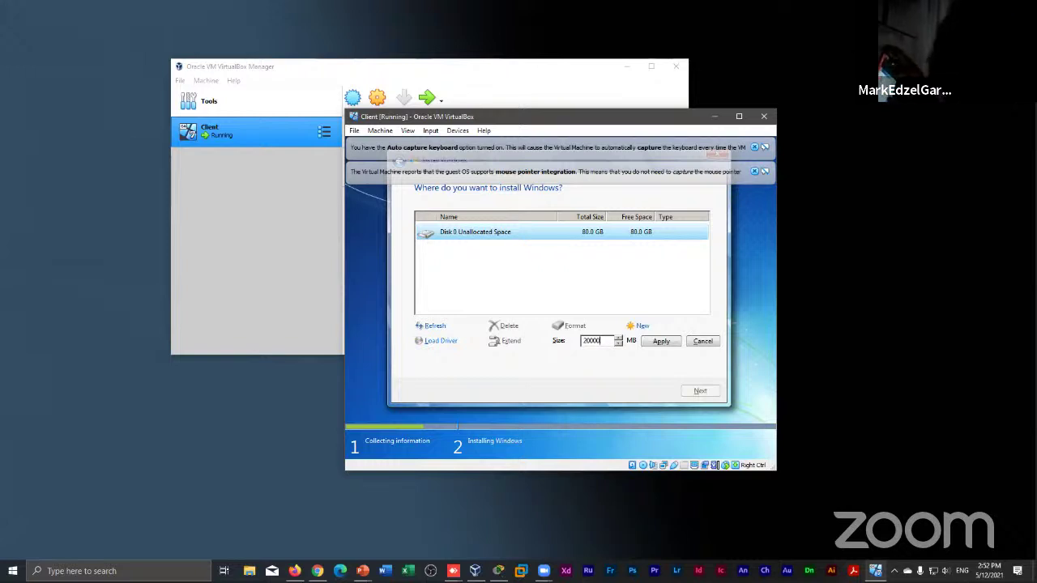
left_click(661, 341)
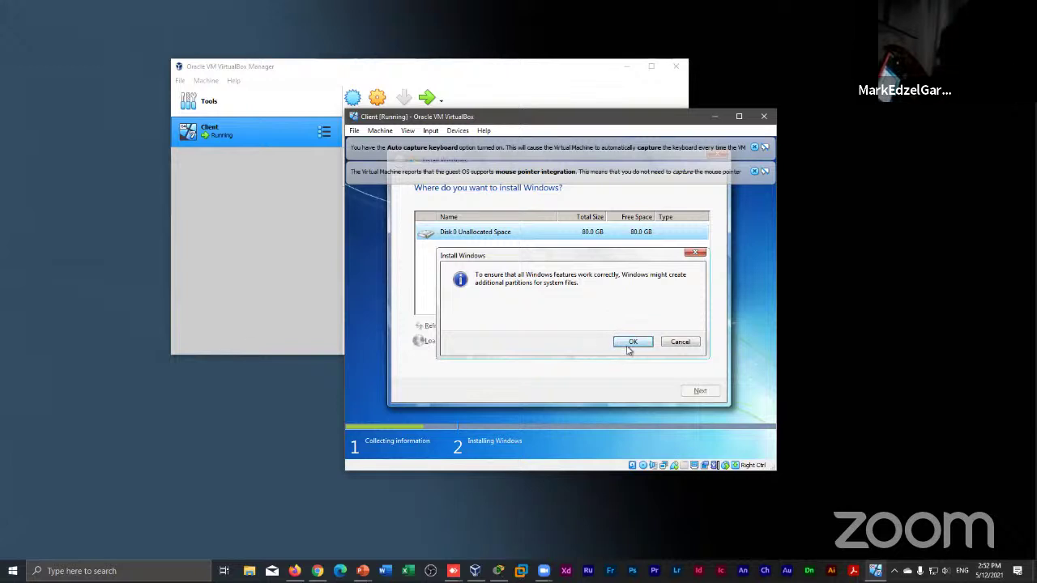
left_click(632, 343)
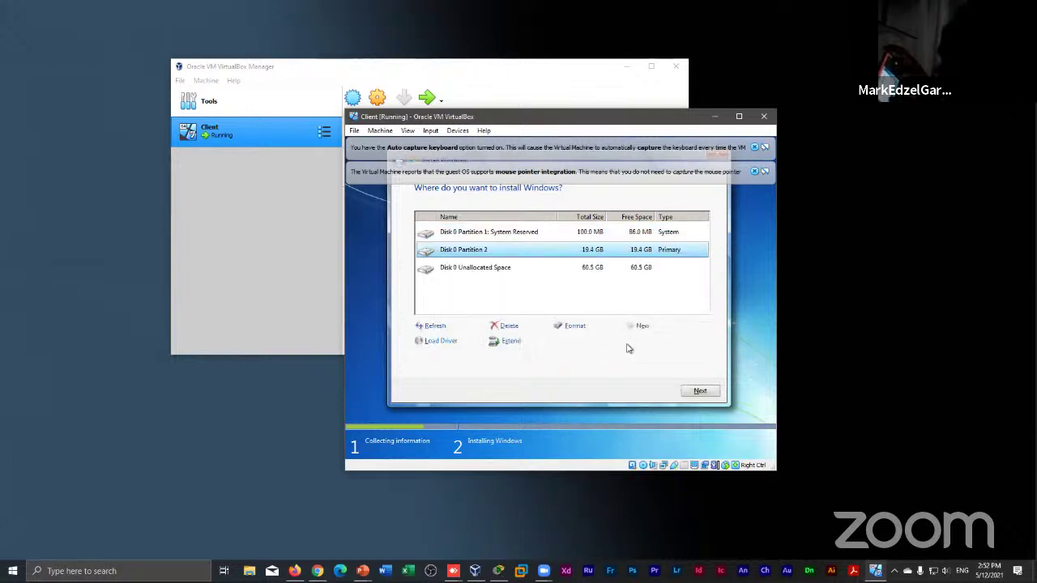
left_click(628, 272)
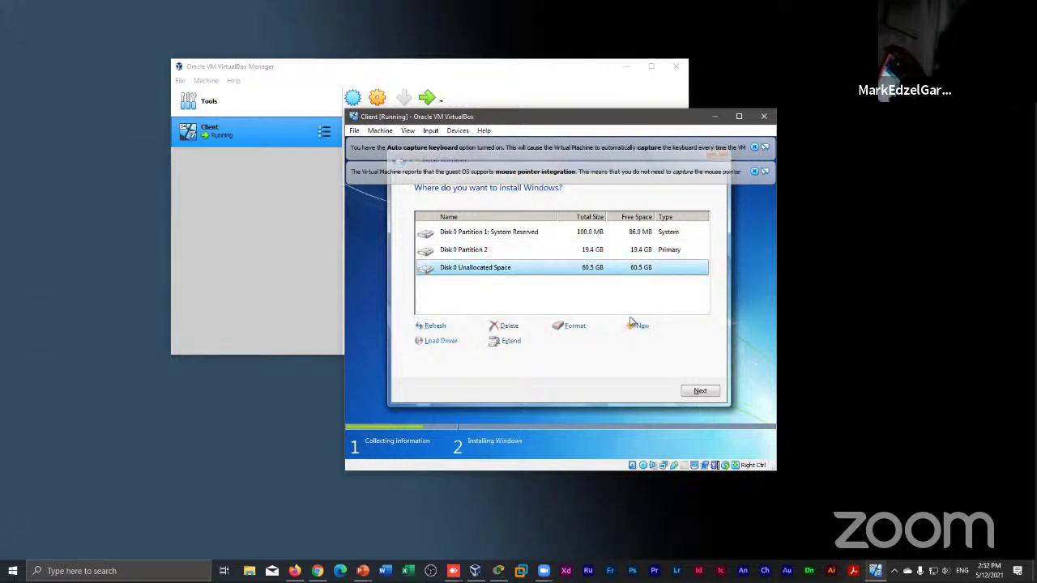
Start a new partition in the 60.5 GB unallocated space, entering then clearing a 20000 MB size
left_click(639, 328)
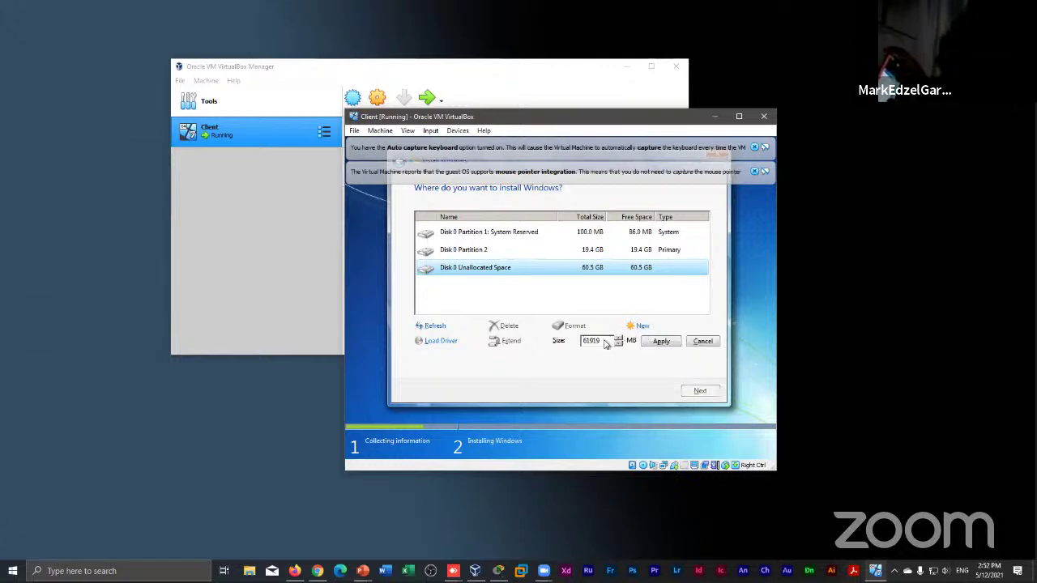
left_click(604, 344)
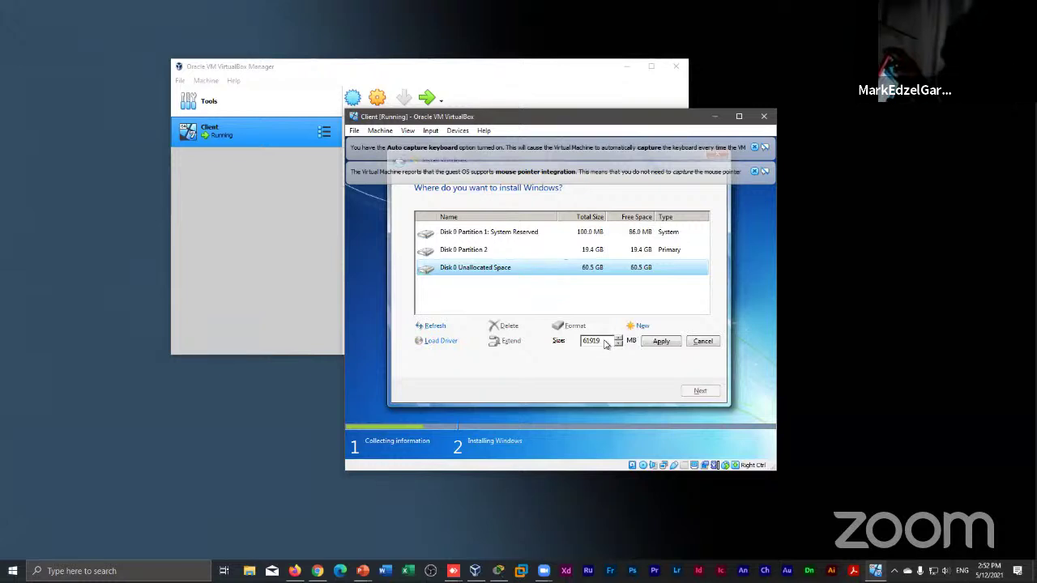
key("BackSpace")
key("BackSpace")
key("BackSpace")
key("BackSpace")
key("BackSpace")
type("2")
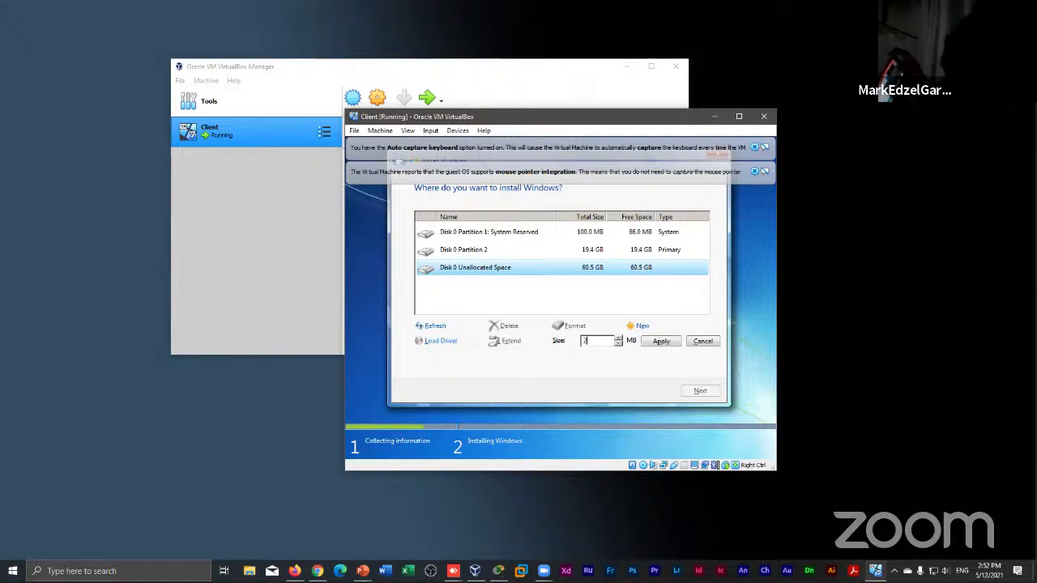
type("0000")
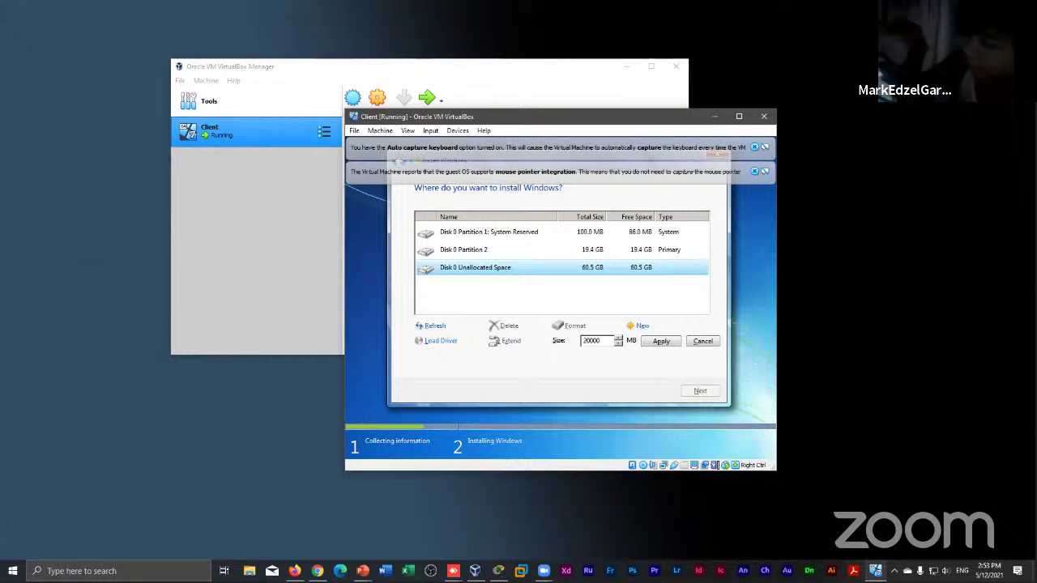
key("BackSpace")
key("BackSpace")
key("BackSpace")
key("BackSpace")
key("BackSpace")
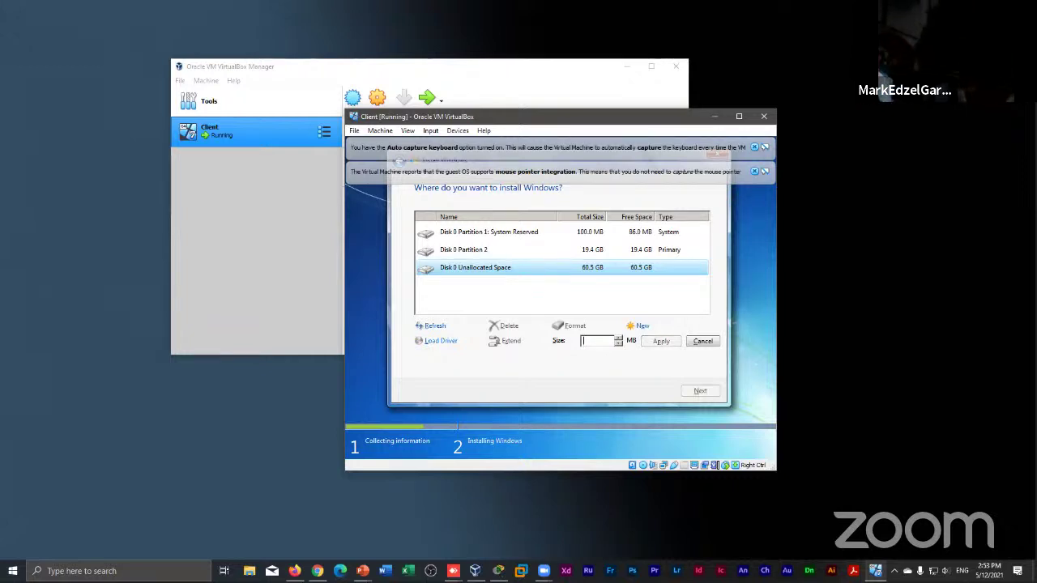
Delete Disk 0 Partition 2 and the System Reserved partition, leaving 80.0 GB unallocated
left_click(631, 253)
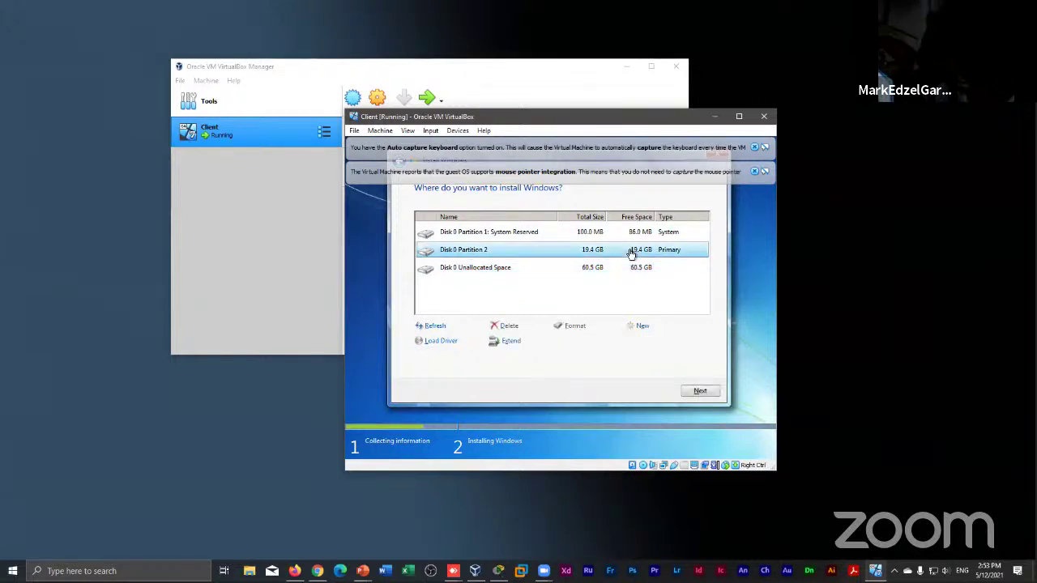
left_click(509, 326)
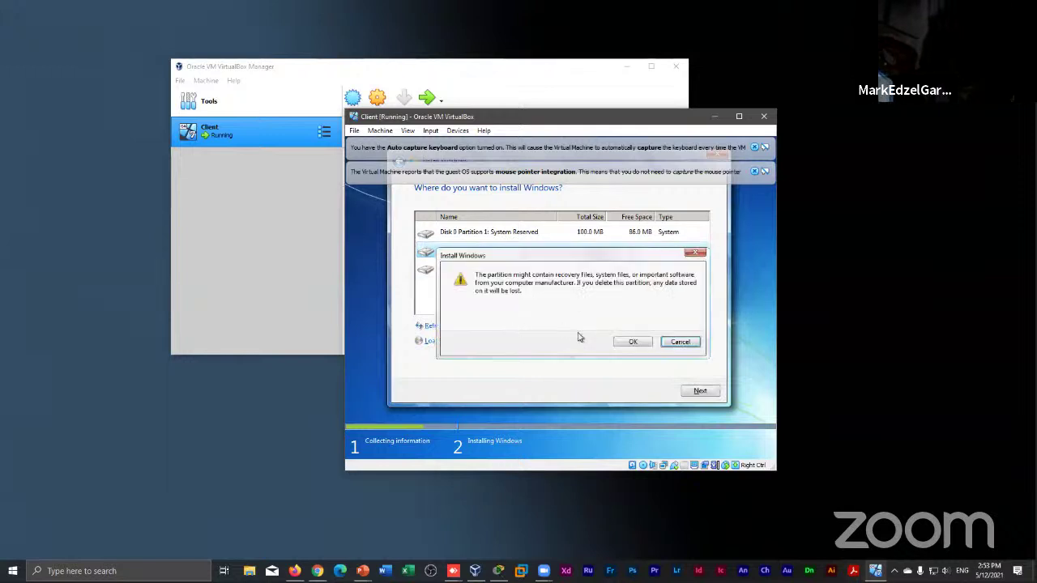
left_click(631, 342)
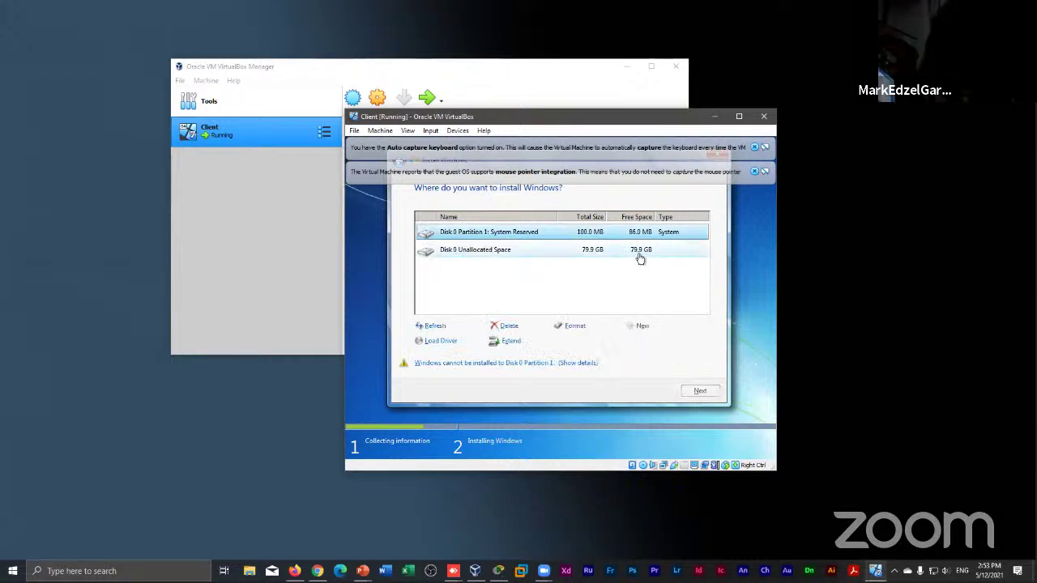
left_click(640, 254)
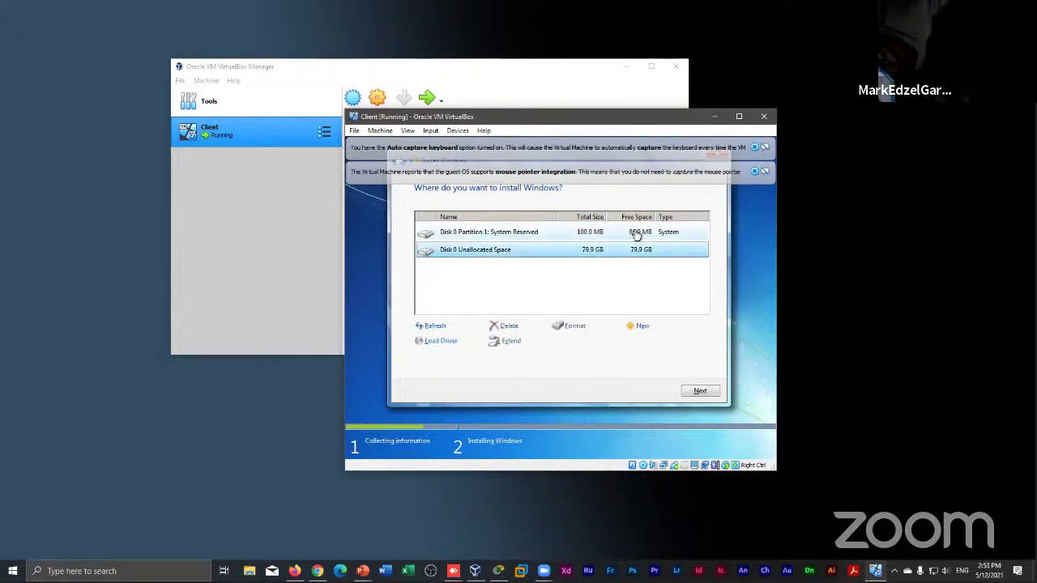
left_click(636, 234)
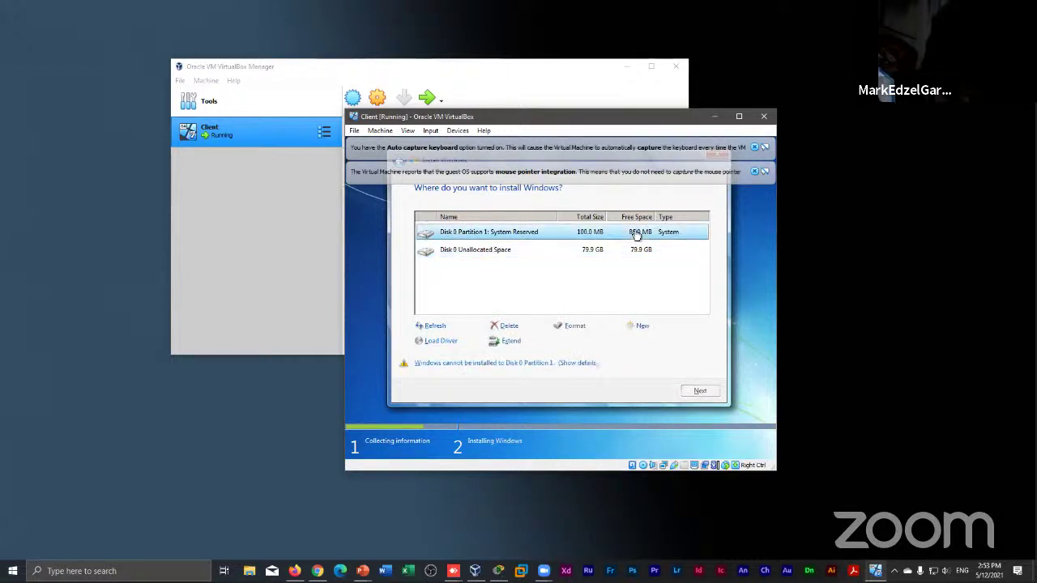
left_click(510, 327)
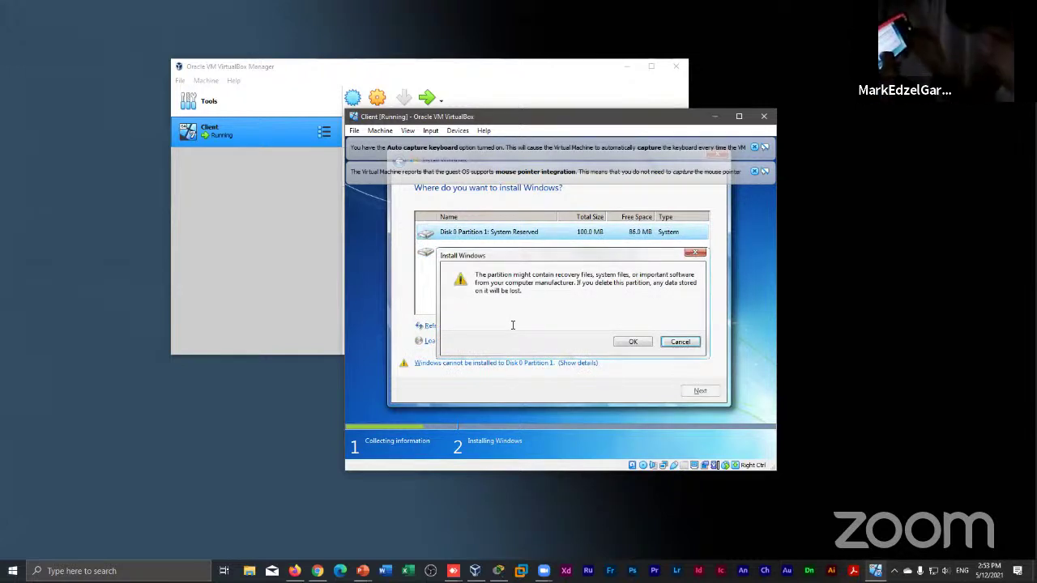
left_click(631, 342)
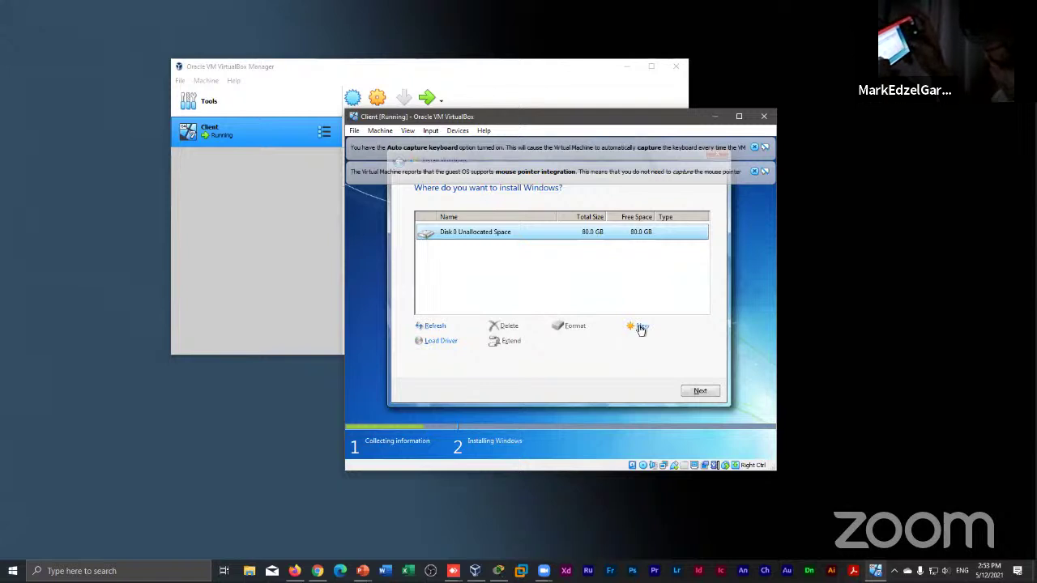
left_click(641, 328)
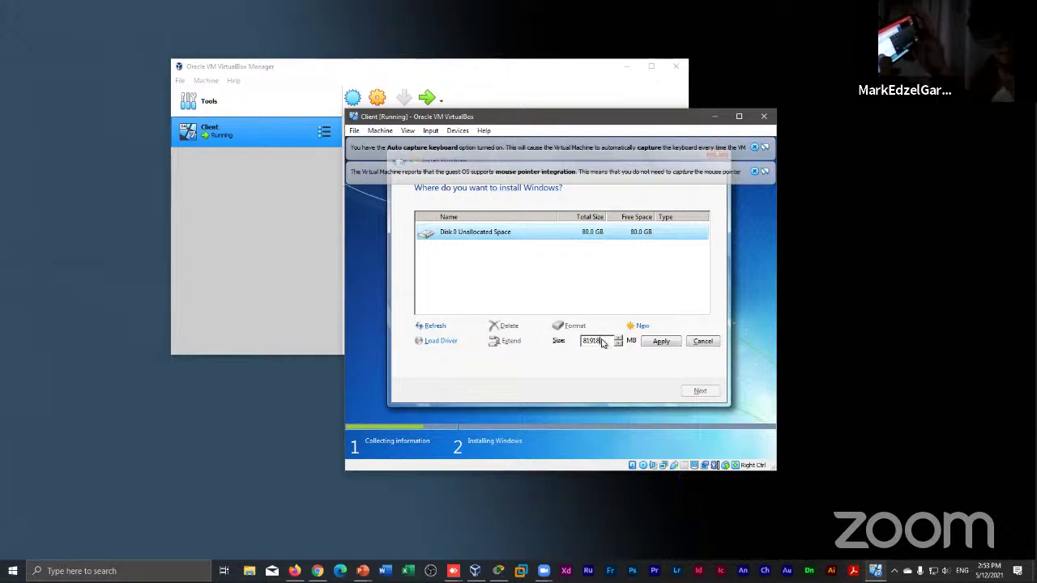
Create a 40000 MB primary partition, letting Windows add its System Reserved partition
key("BackSpace")
key("BackSpace")
key("BackSpace")
key("BackSpace")
key("BackSpace")
type("40000")
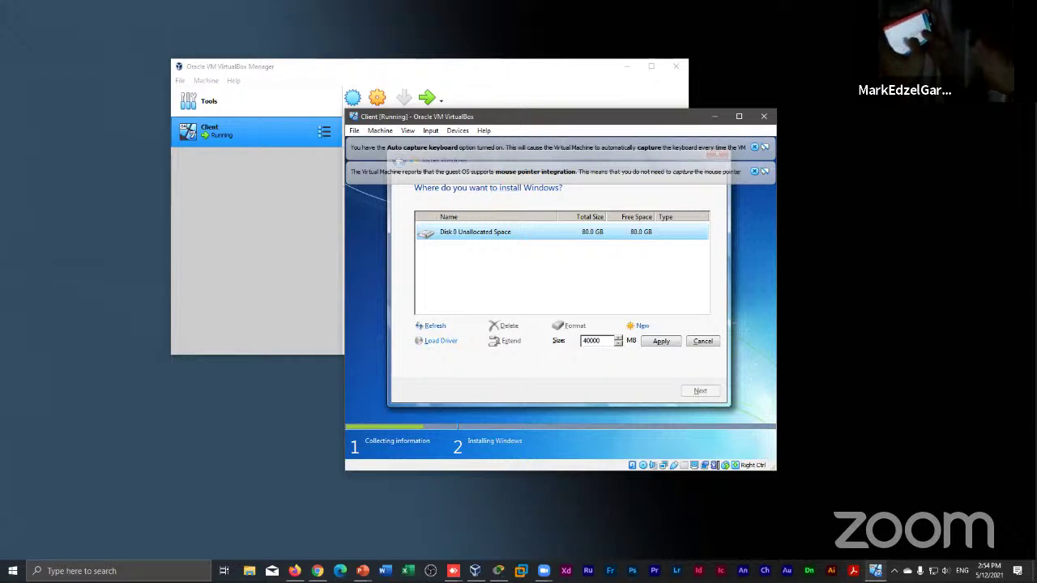
left_click(658, 342)
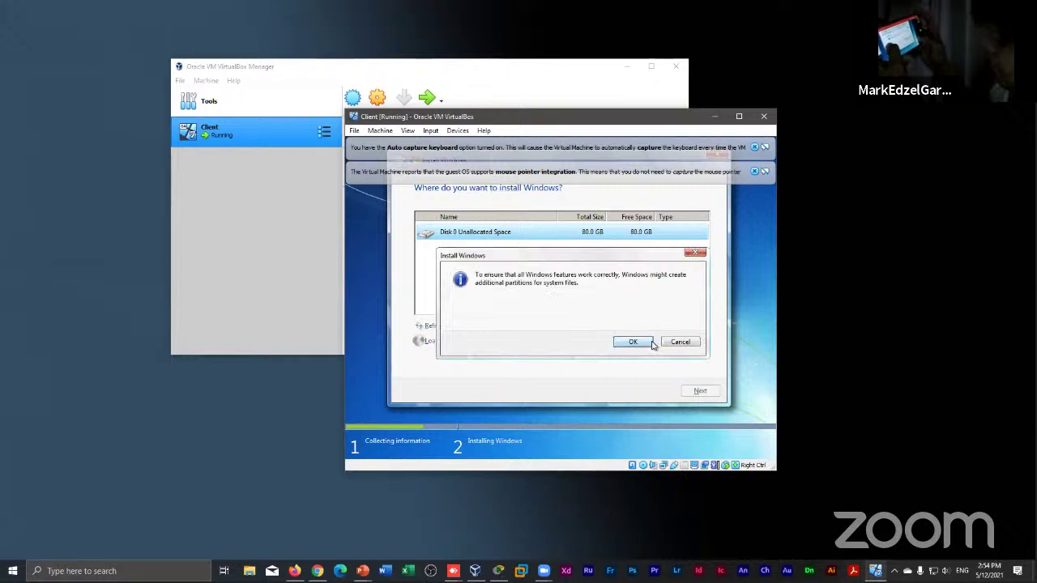
left_click(634, 343)
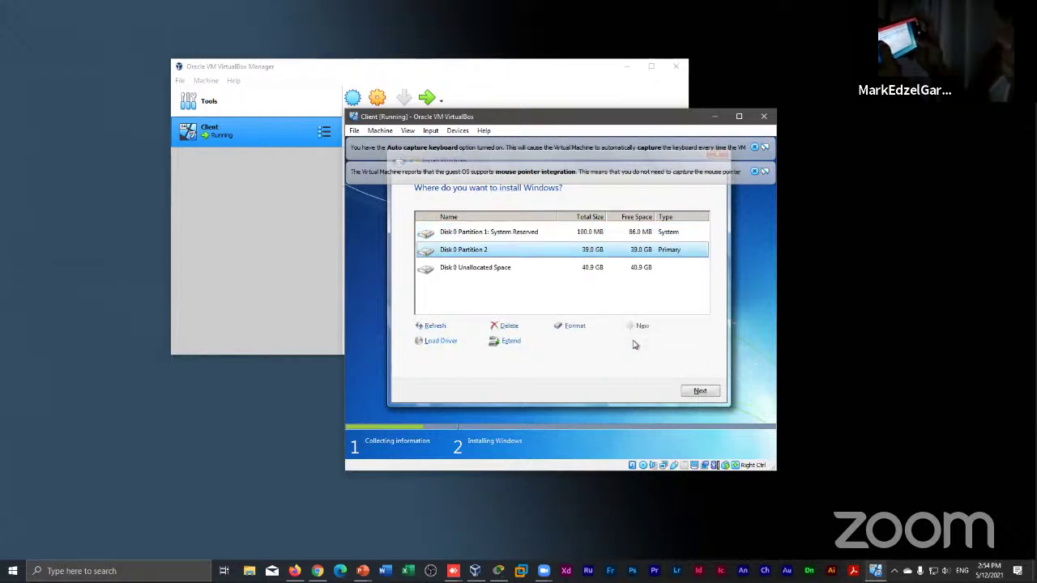
Format Partition 2 and System Reserved, then install Windows 7 onto Partition 2
left_click(662, 232)
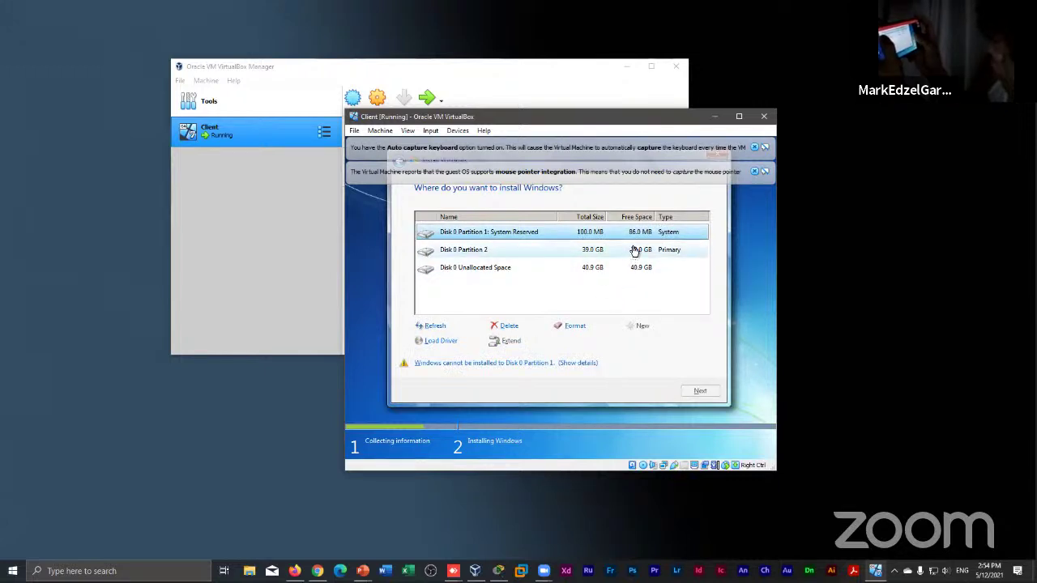
left_click(635, 251)
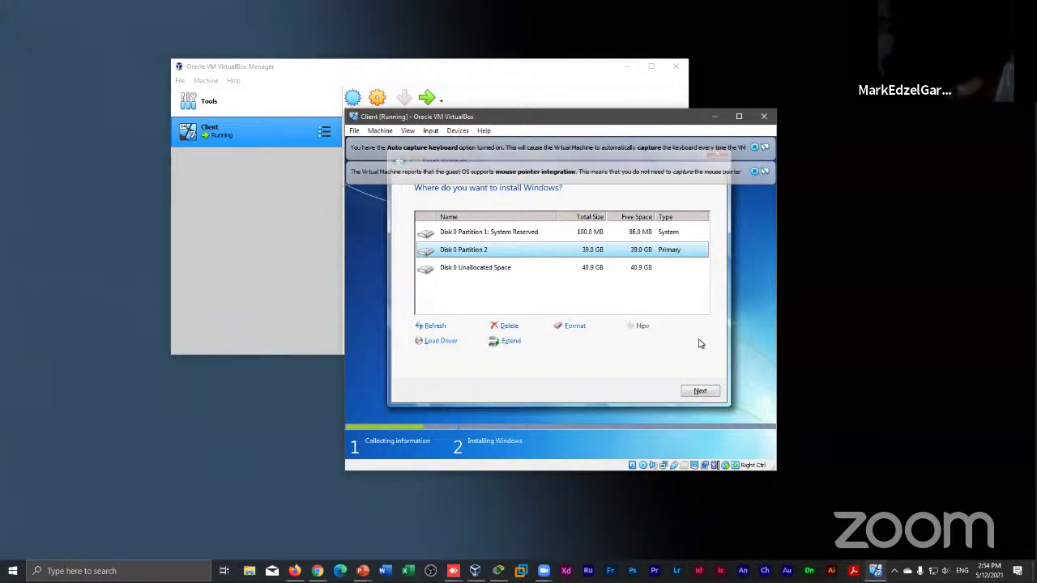
left_click(575, 326)
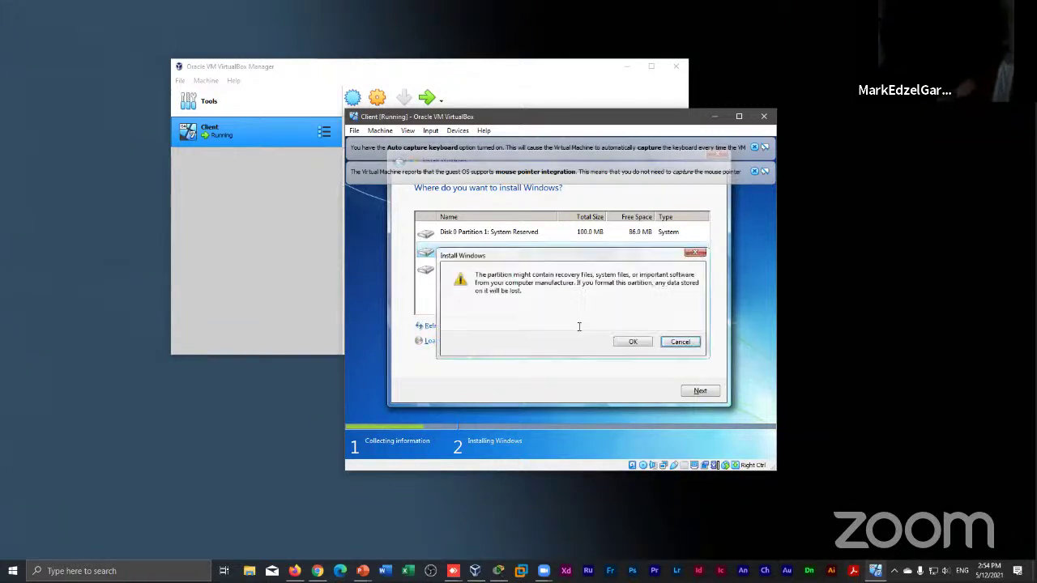
left_click(629, 342)
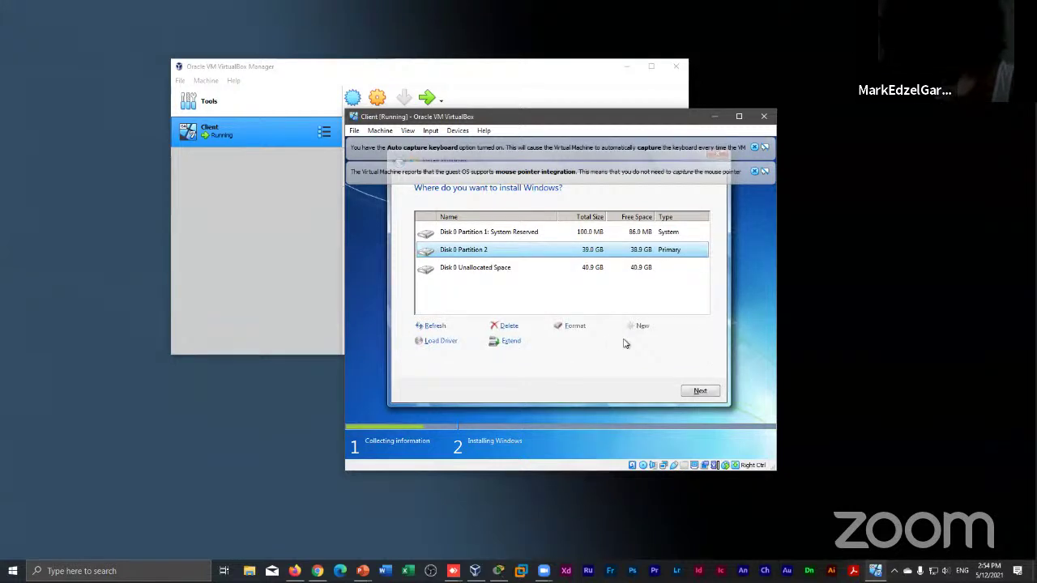
left_click(625, 275)
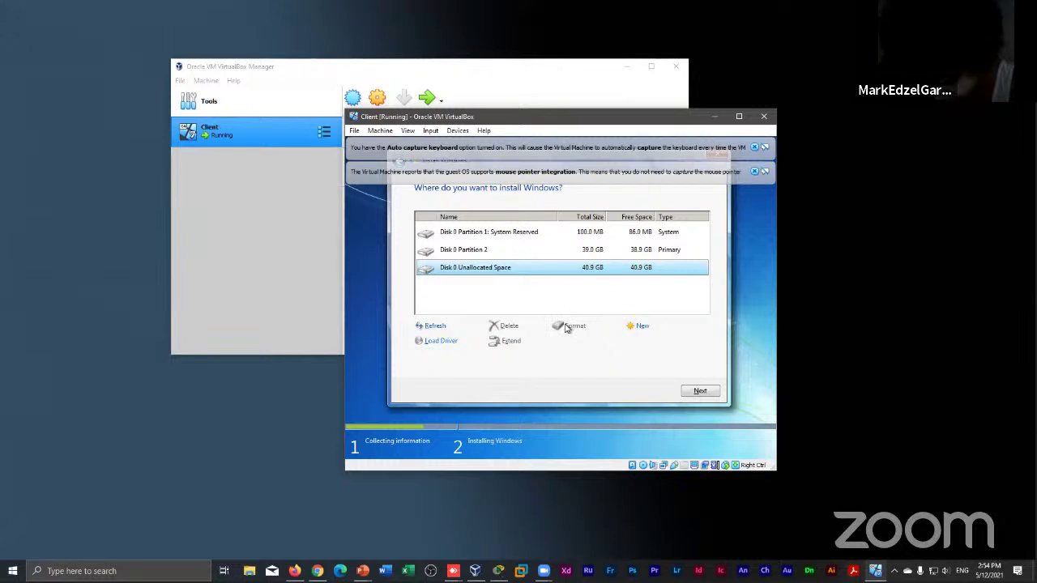
left_click(589, 234)
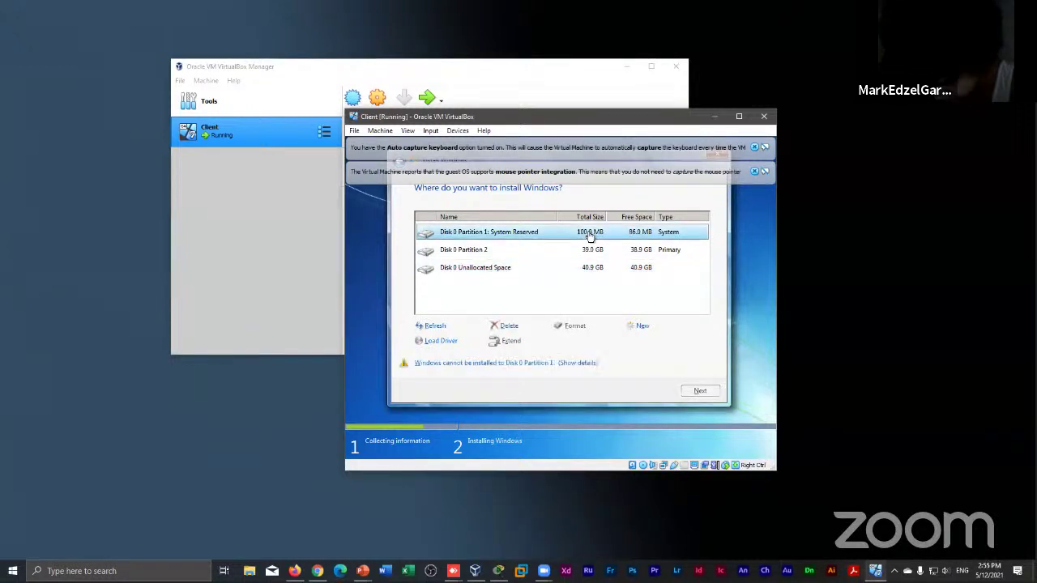
left_click(572, 327)
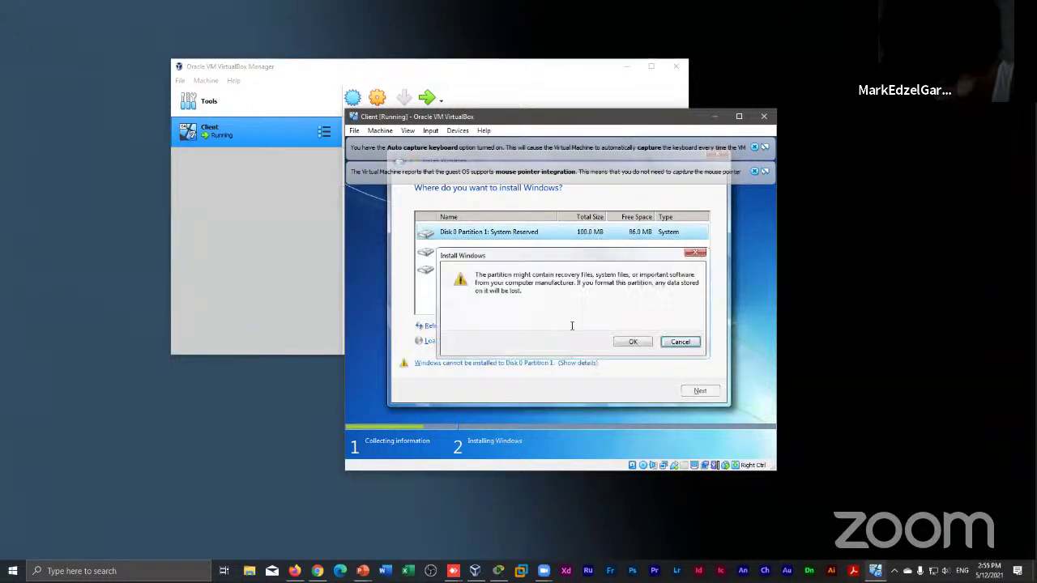
left_click(632, 343)
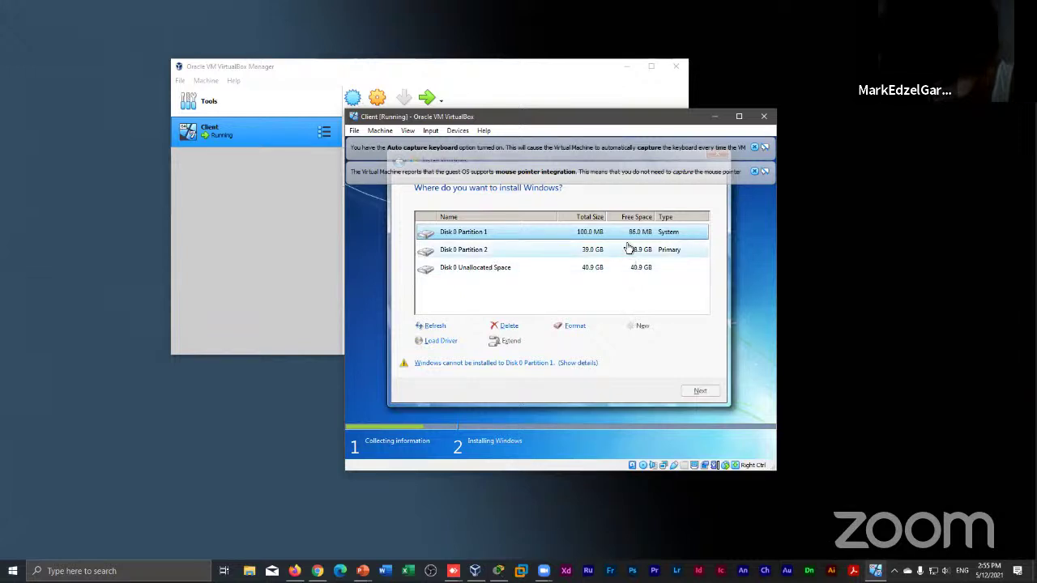
left_click(629, 249)
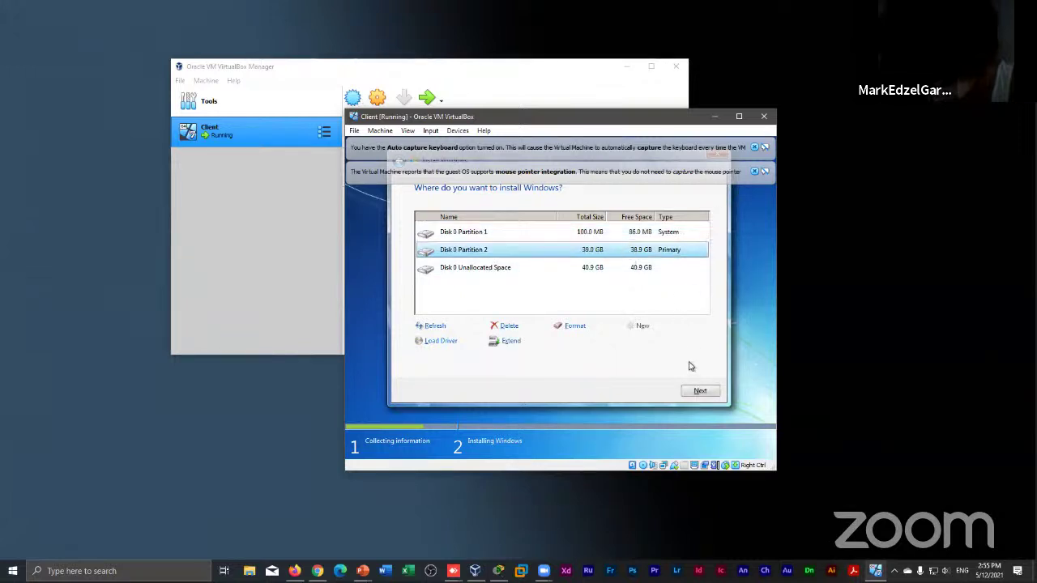
left_click(699, 392)
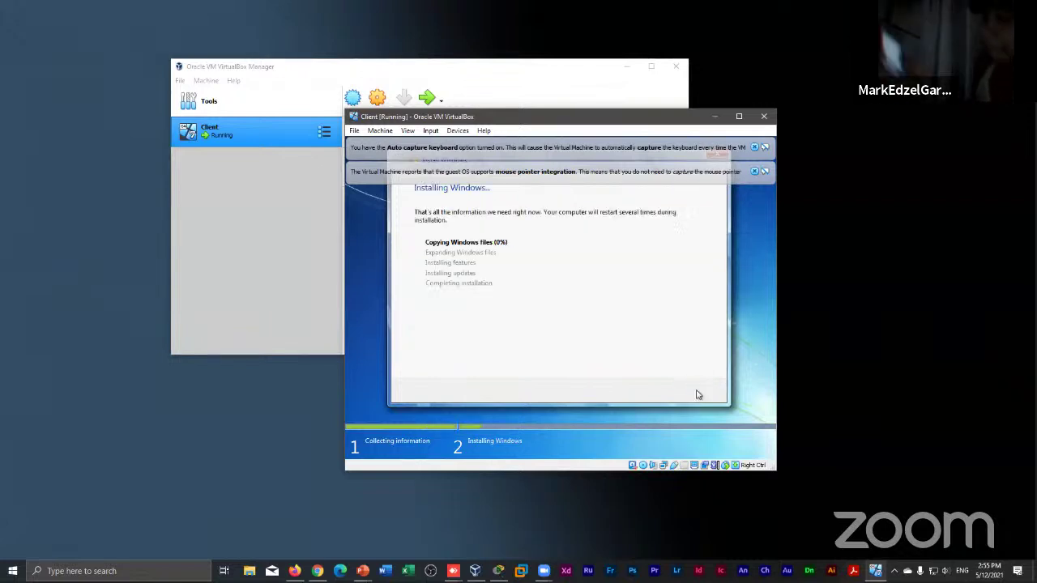
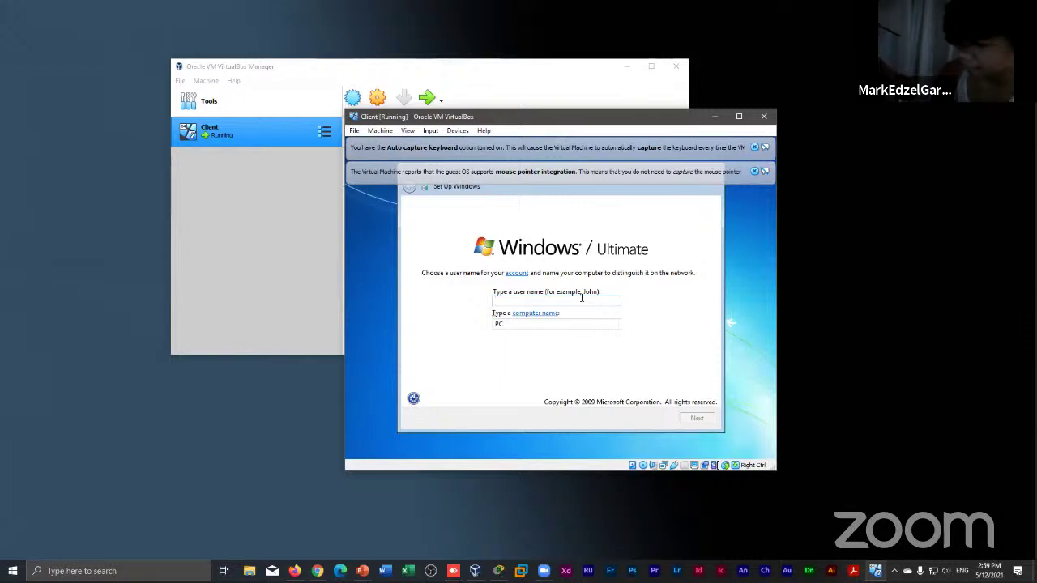
Enter 'client' as the Windows user name, giving computer name client-PC, and continue
type("edzel")
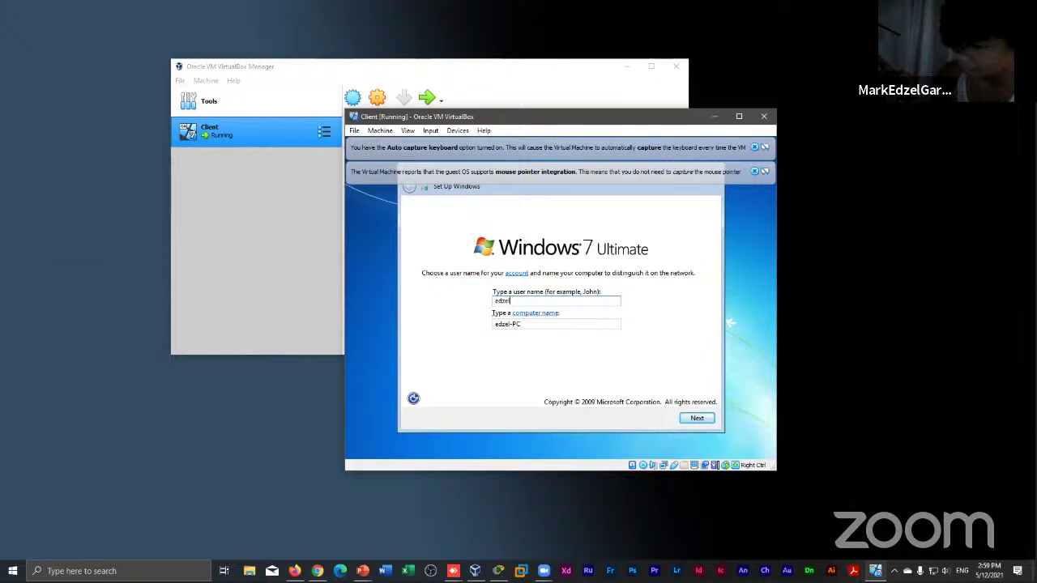
key("BackSpace")
key("BackSpace")
key("BackSpace")
key("BackSpace")
key("BackSpace")
type("cliet")
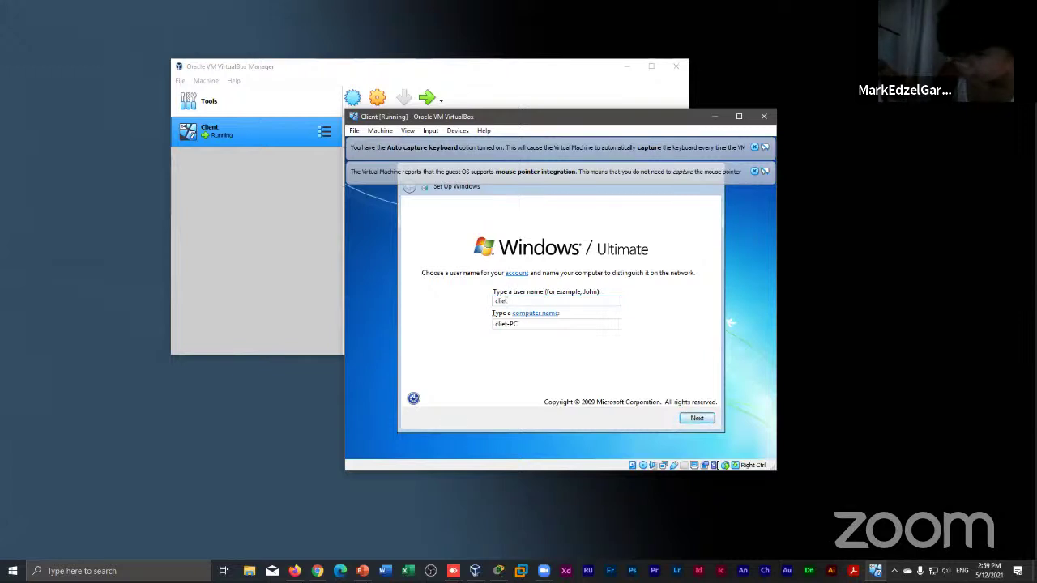
key("BackSpace")
type("nt")
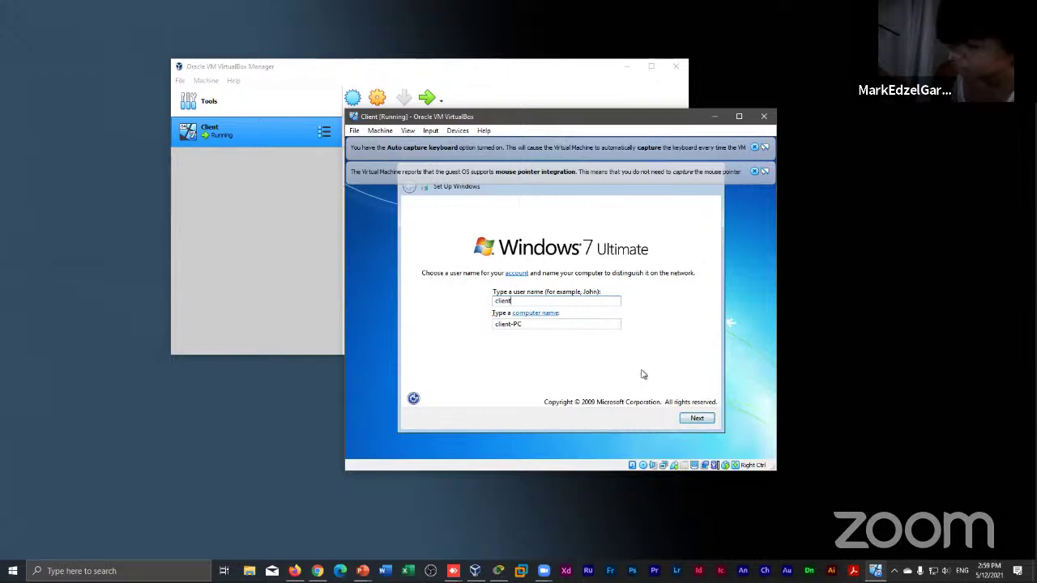
left_click(697, 420)
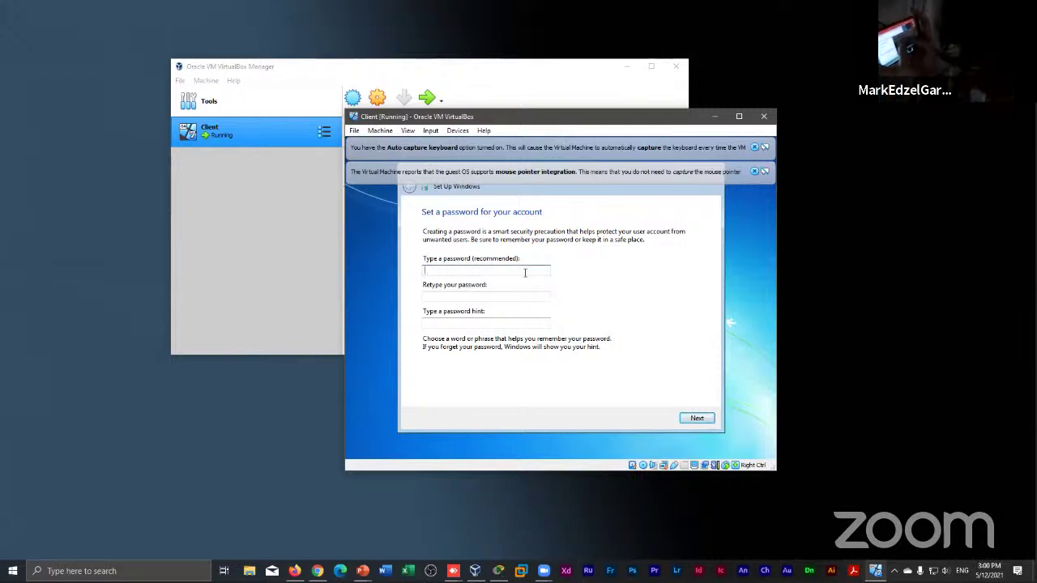
Enter the account password and retype it in the confirm field
type("a")
key("BackSpace")
type("a")
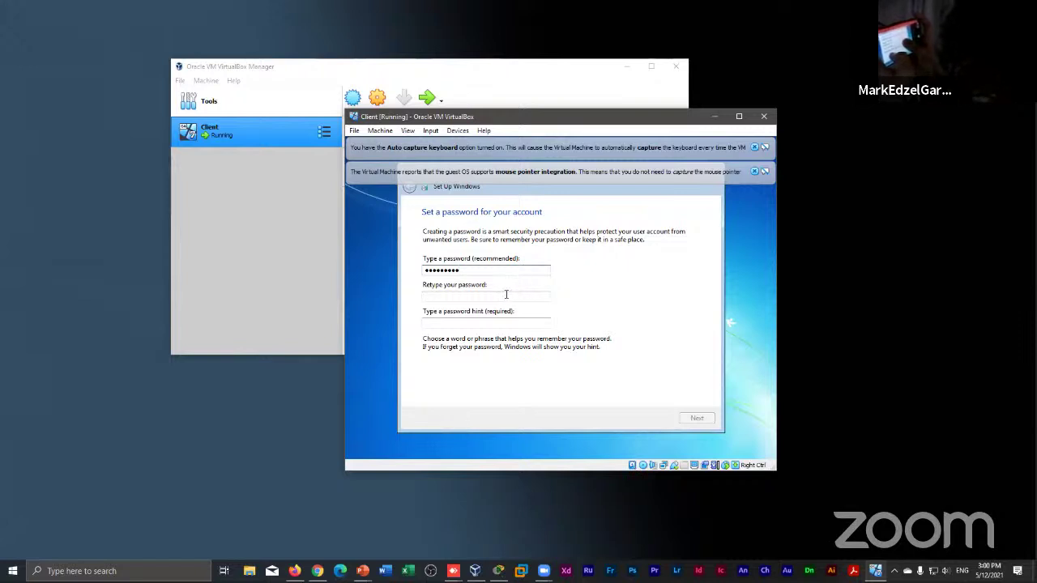
left_click(506, 296)
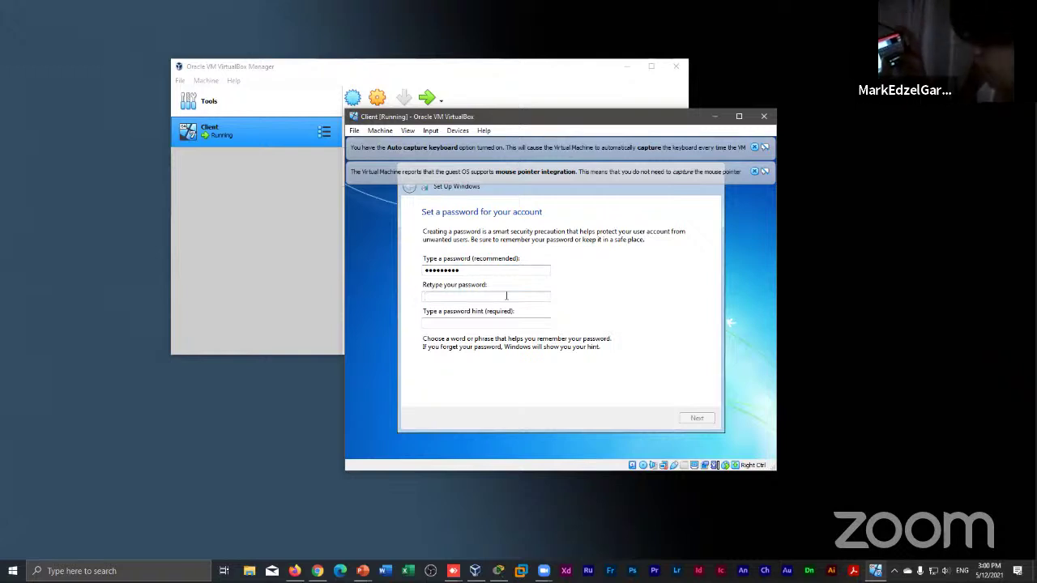
type("•••••••••")
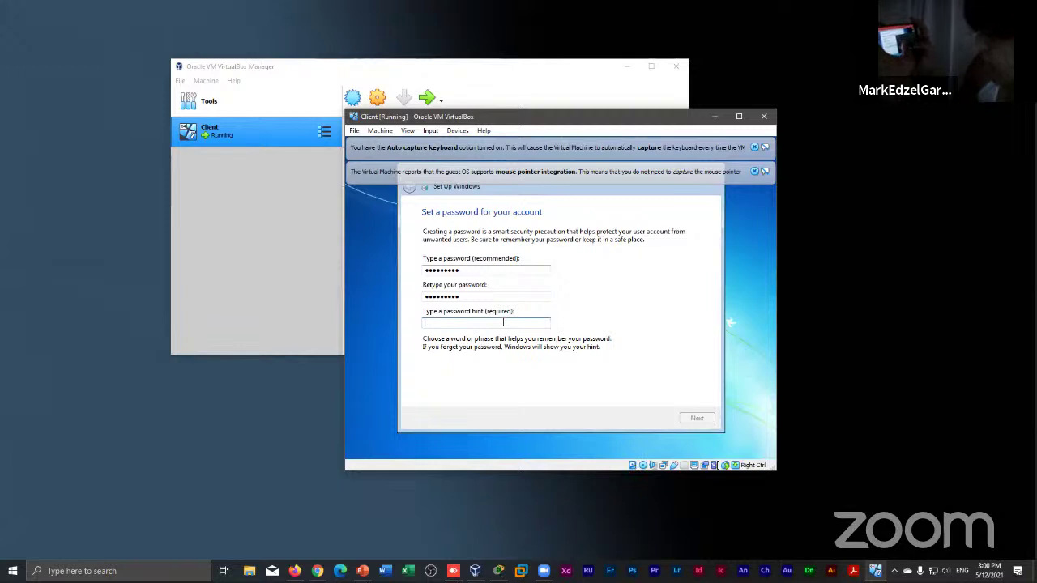
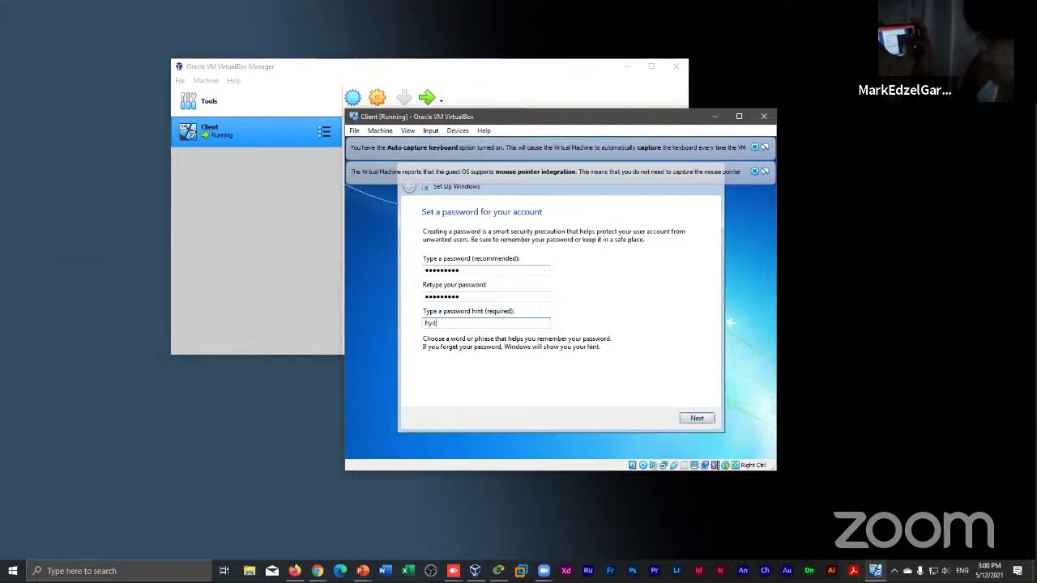
Add a password hint and continue to the product key page
key("BackSpace")
key("BackSpace")
key("BackSpace")
key("BackSpace")
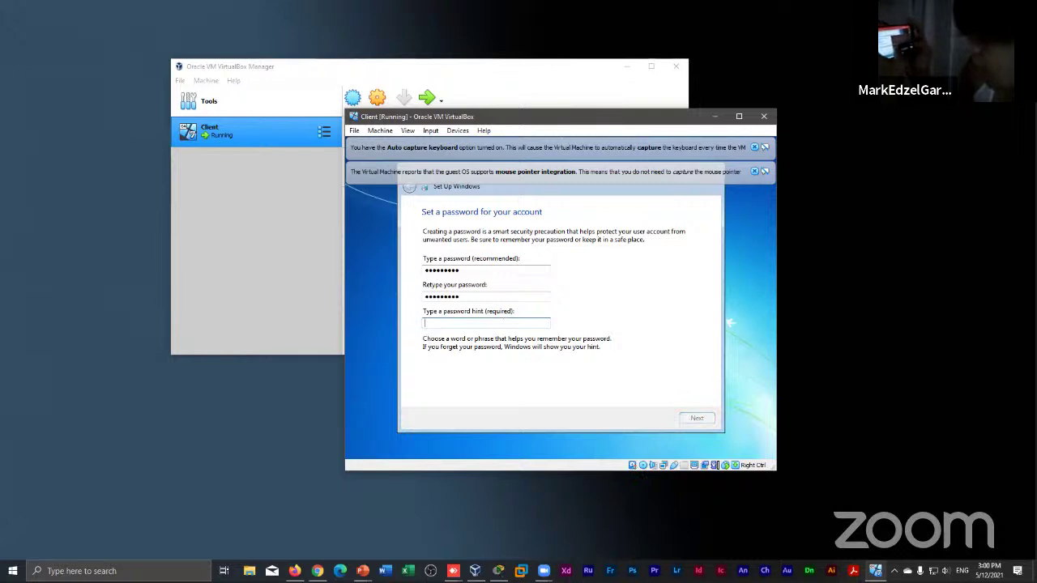
key("BackSpace")
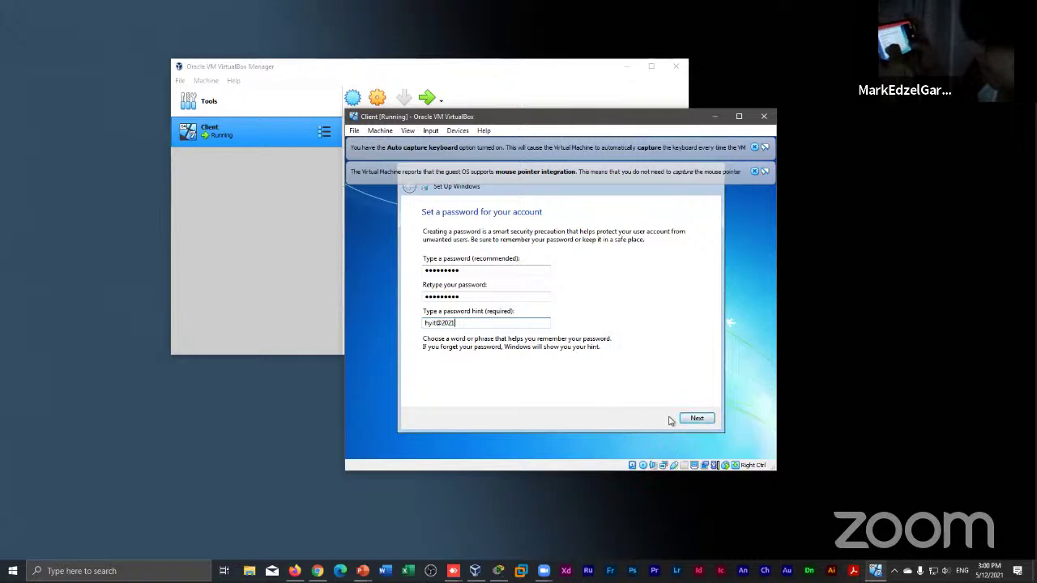
left_click(697, 420)
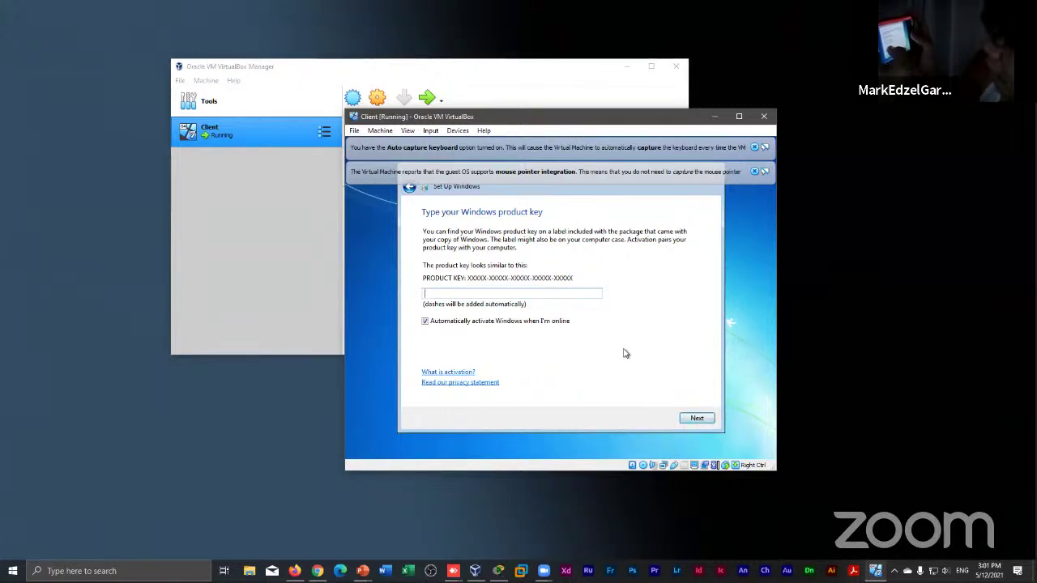
Leave the product key blank and accept the recommended update and protection settings
left_click(696, 419)
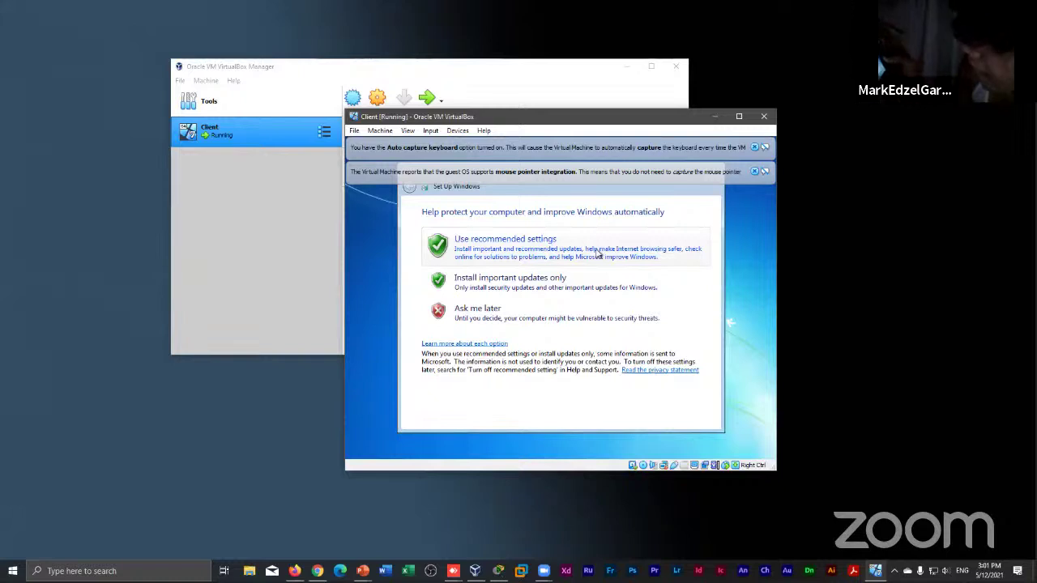
left_click(598, 253)
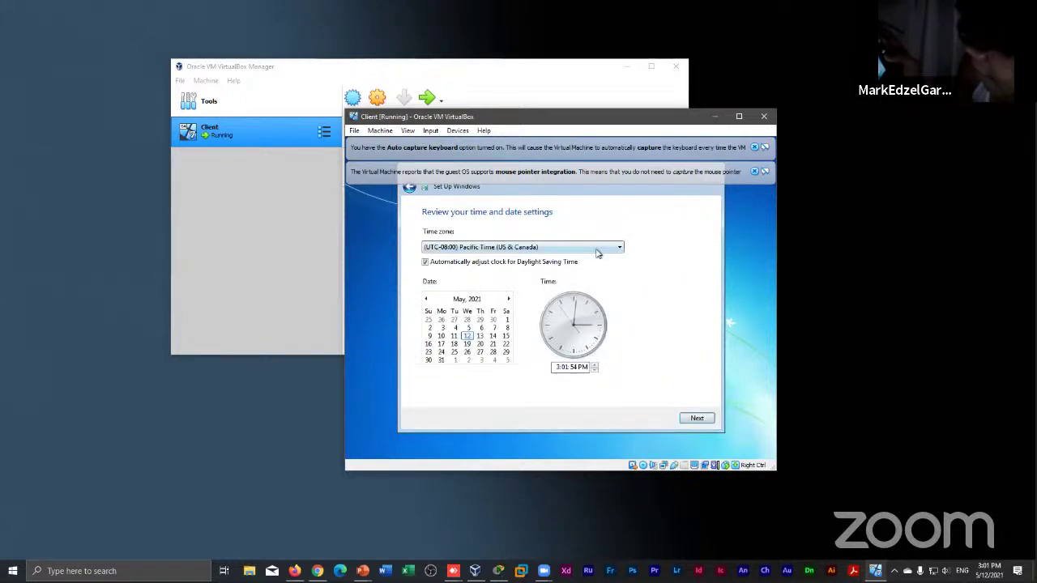
Pick a time zone from the dropdown, first landing on Newfoundland
left_click(598, 247)
scroll(598, 253, "down", 3)
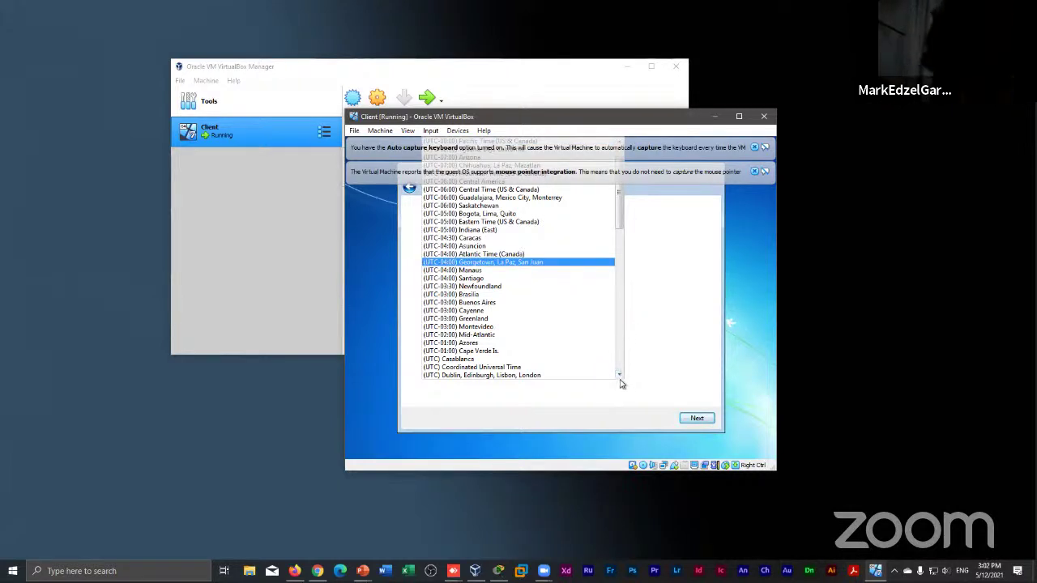
left_click_drag(620, 376, 620, 380)
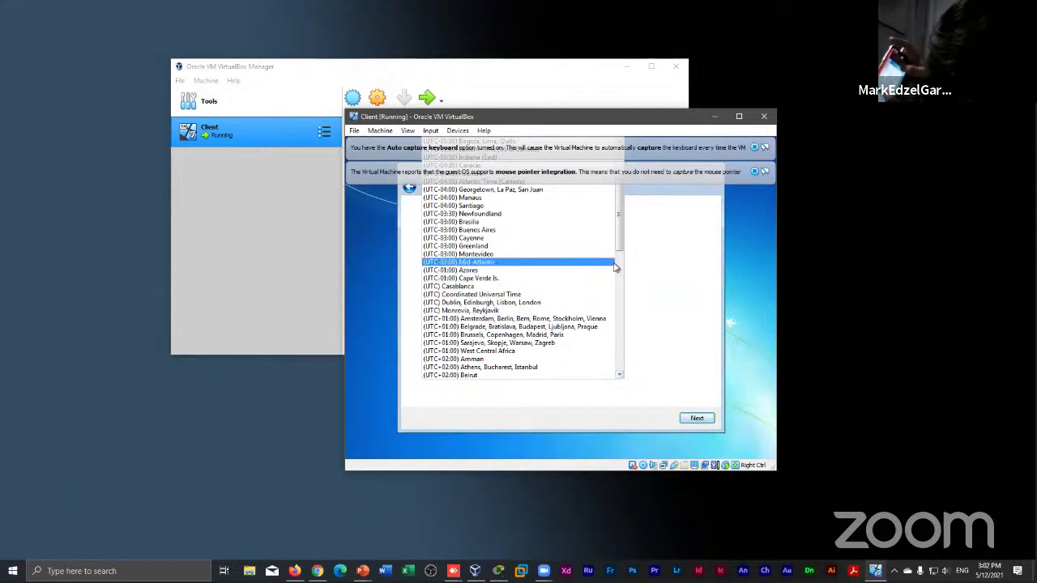
left_click(614, 214)
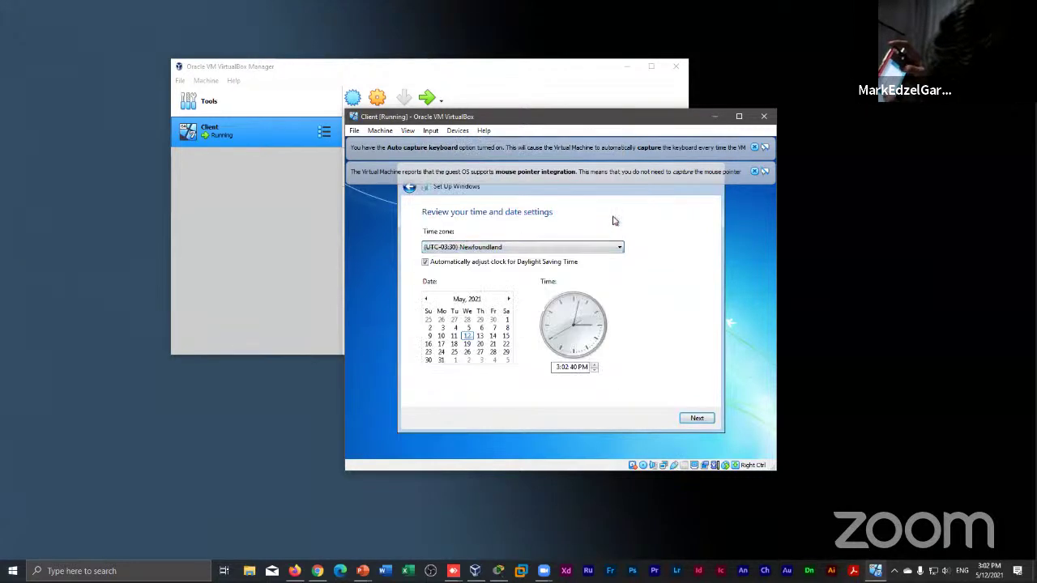
Change the time zone to (UTC+08:00) Beijing, Chongqing, Hong Kong, Urumqi and continue
left_click(620, 247)
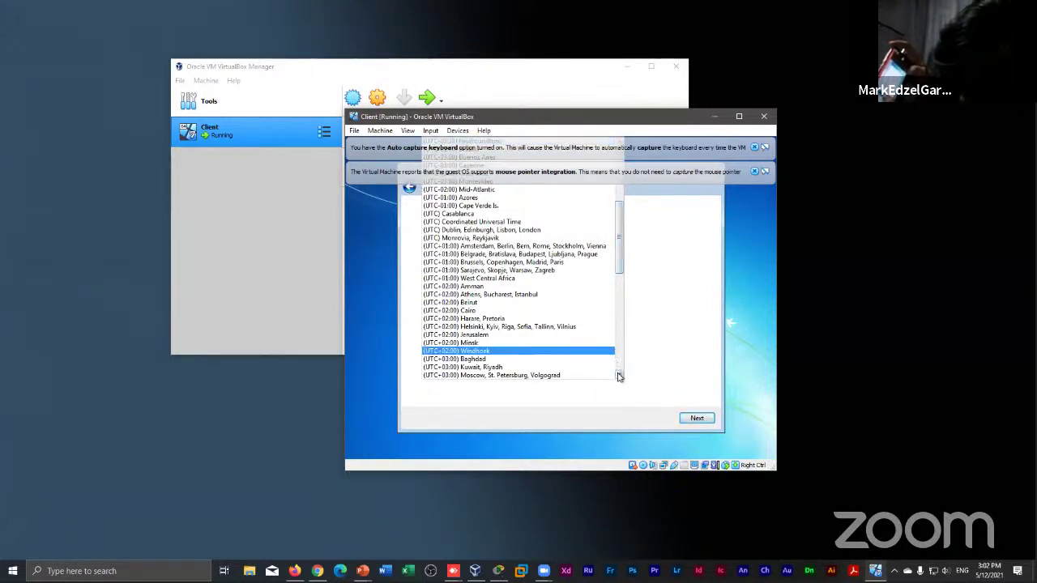
left_click(619, 375)
left_click(619, 376)
left_click(618, 376)
left_click(619, 376)
left_click(619, 376)
left_click(618, 376)
left_click(619, 375)
left_click(618, 375)
left_click(618, 376)
left_click(618, 376)
left_click(619, 376)
left_click(619, 376)
left_click(618, 375)
left_click(619, 376)
left_click(618, 376)
left_click(618, 376)
left_click(618, 376)
left_click(618, 376)
left_click(618, 376)
left_click(619, 375)
left_click(618, 376)
left_click(618, 376)
left_click(619, 376)
left_click(619, 375)
left_click(619, 376)
left_click(619, 376)
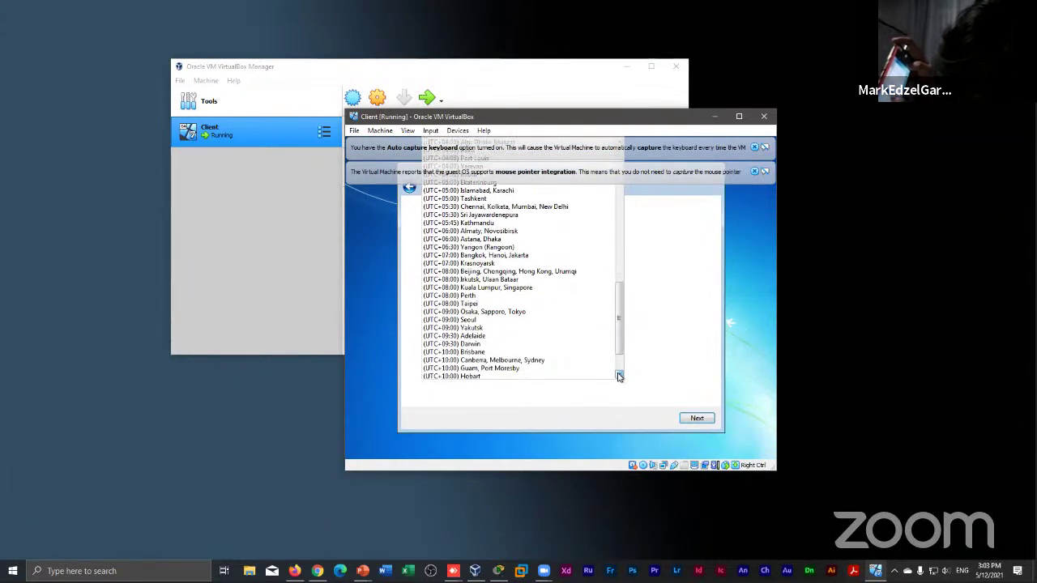
left_click(619, 376)
left_click(619, 375)
left_click(619, 375)
left_click(619, 376)
left_click(619, 375)
left_click(619, 376)
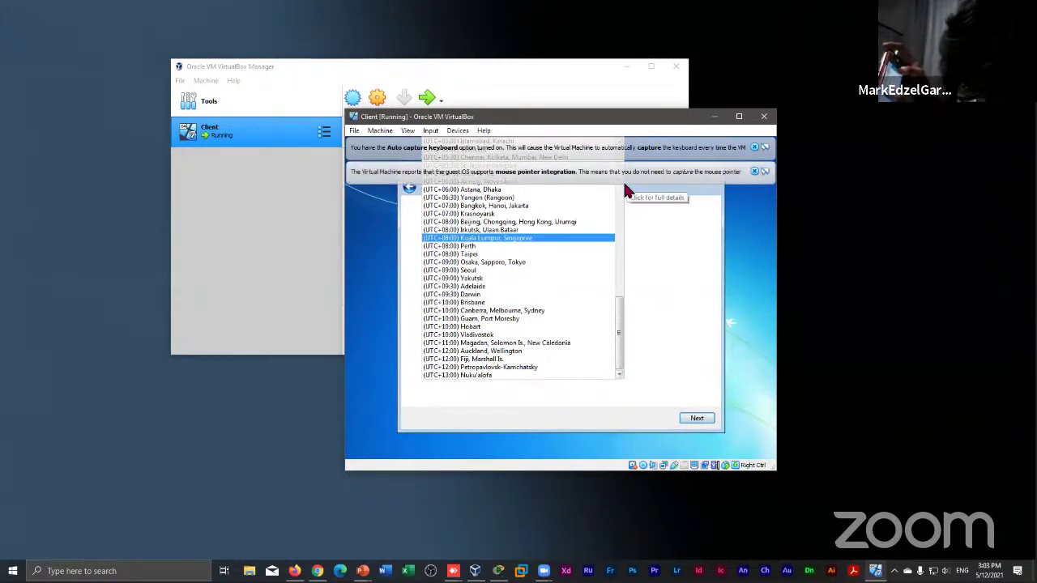
left_click(755, 151)
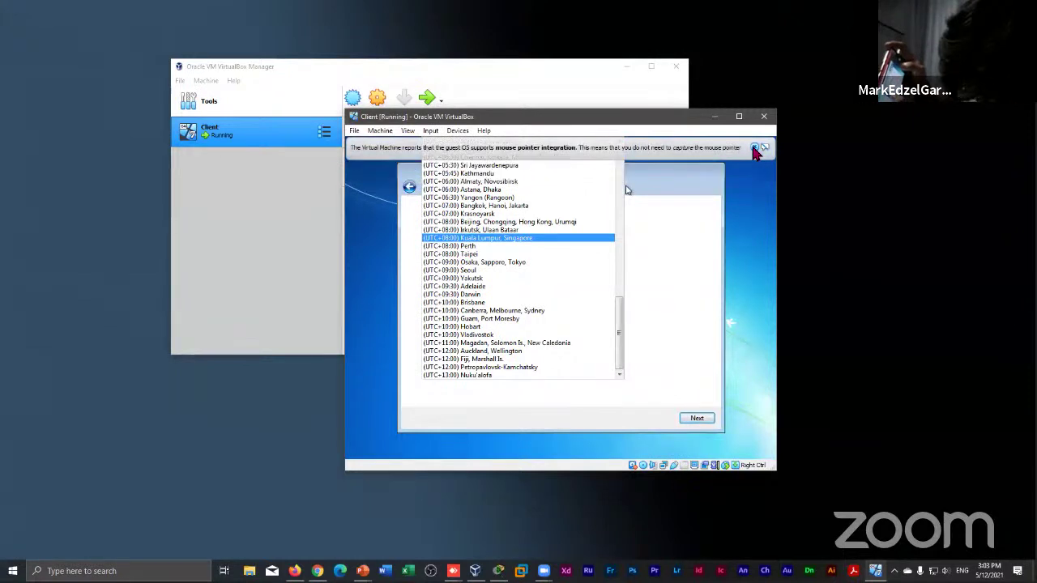
left_click(755, 149)
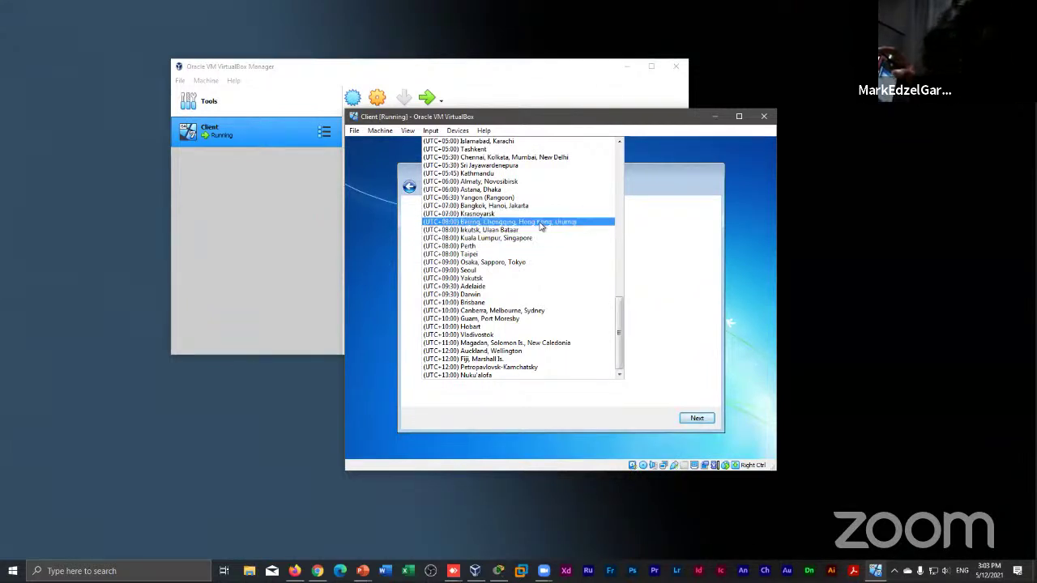
left_click(541, 222)
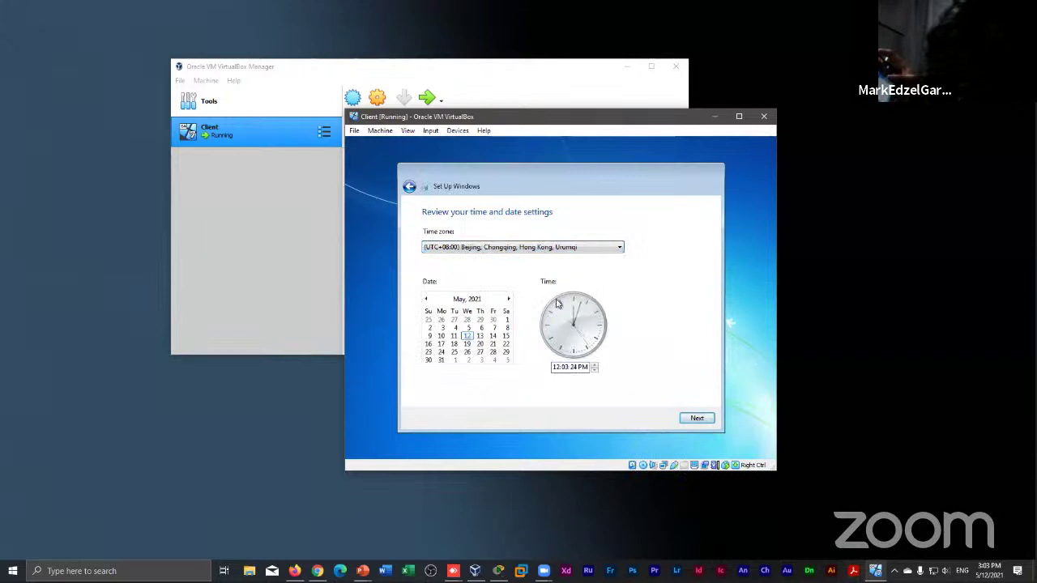
left_click(697, 418)
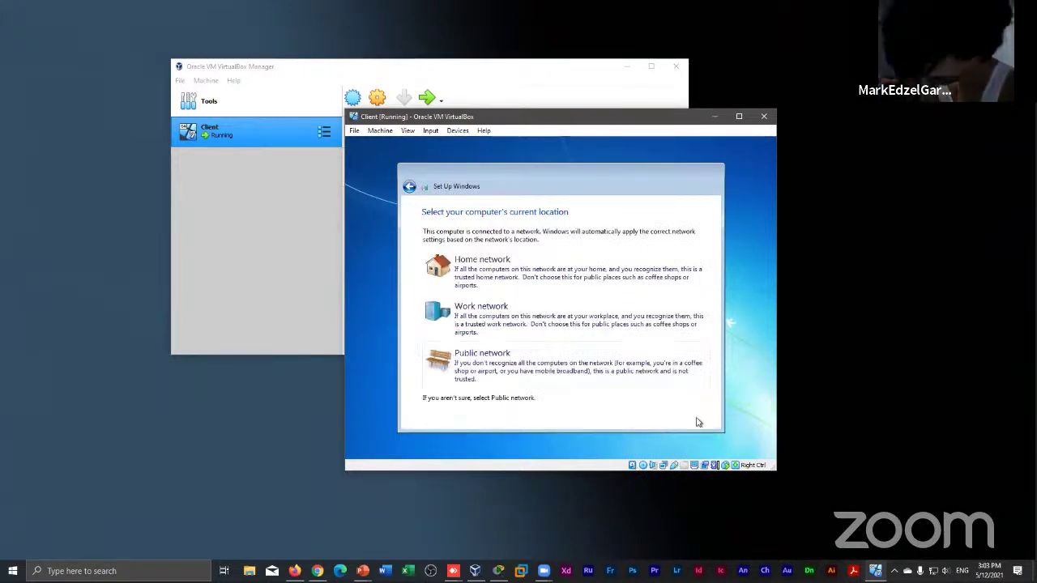
Choose Public network as the guest's location and let Windows setup finish
left_click(640, 370)
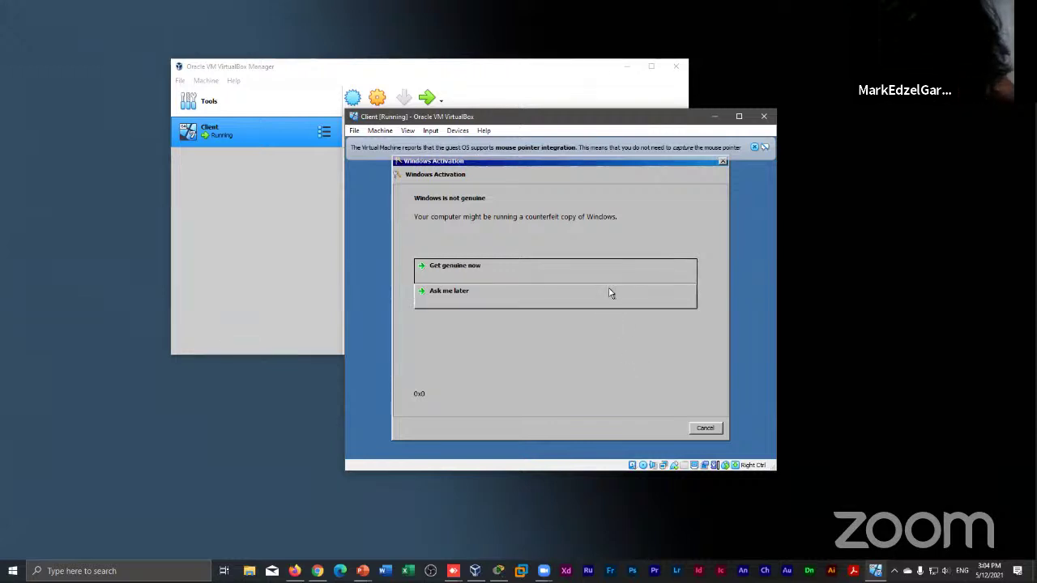
Choose 'Ask me later' for Windows activation and close the genuine-software notice
left_click(610, 293)
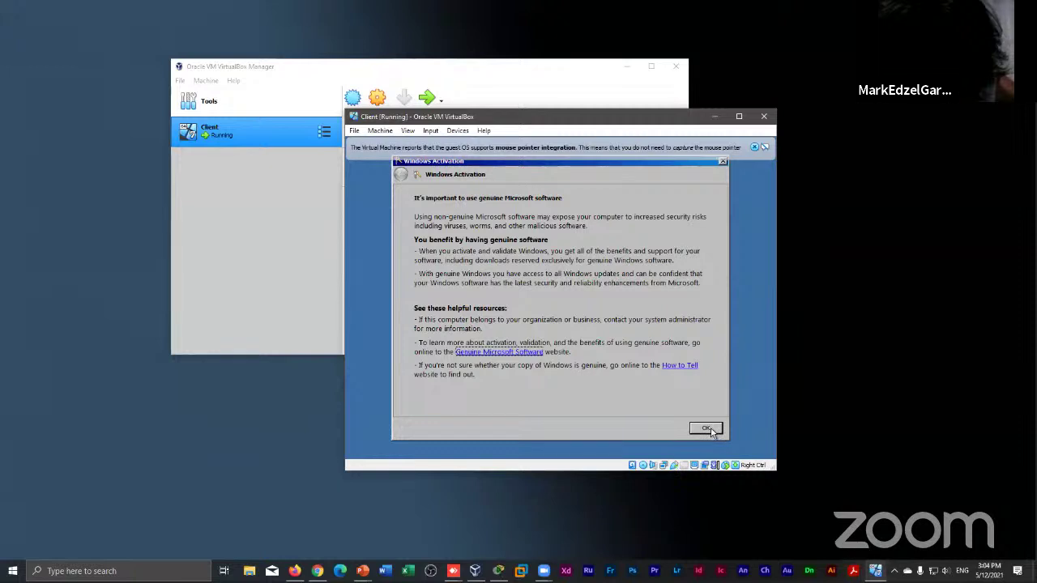
left_click(707, 428)
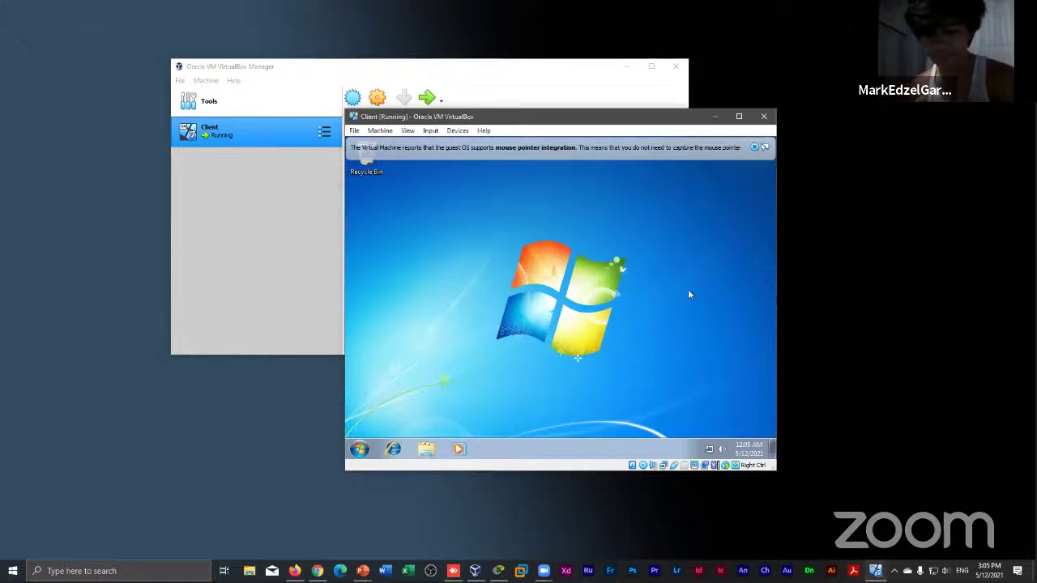
Bring up Windows Explorer in the guest and switch to Computer to list drives C: and D:
left_click(712, 163)
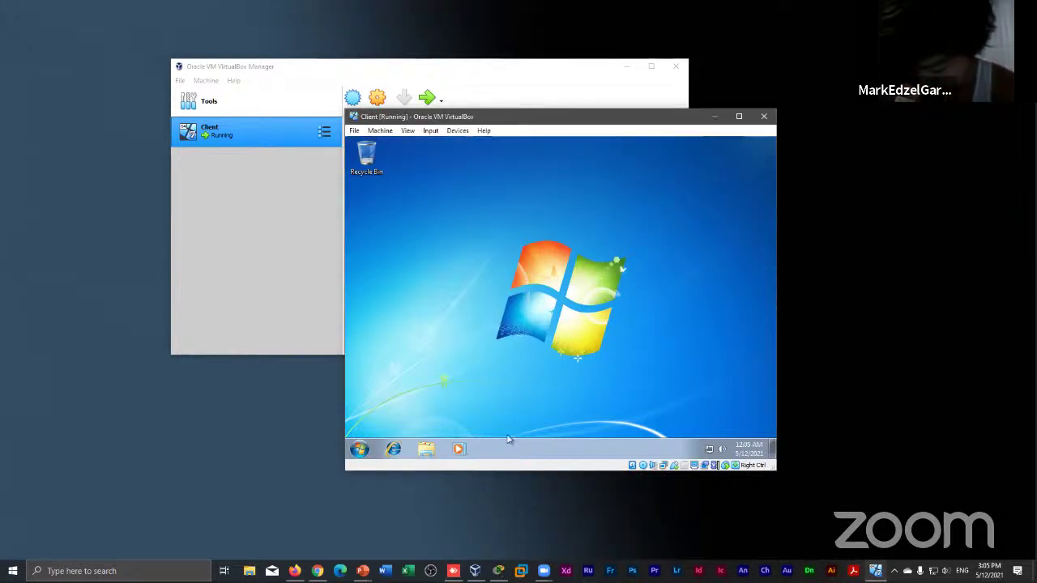
left_click(426, 449)
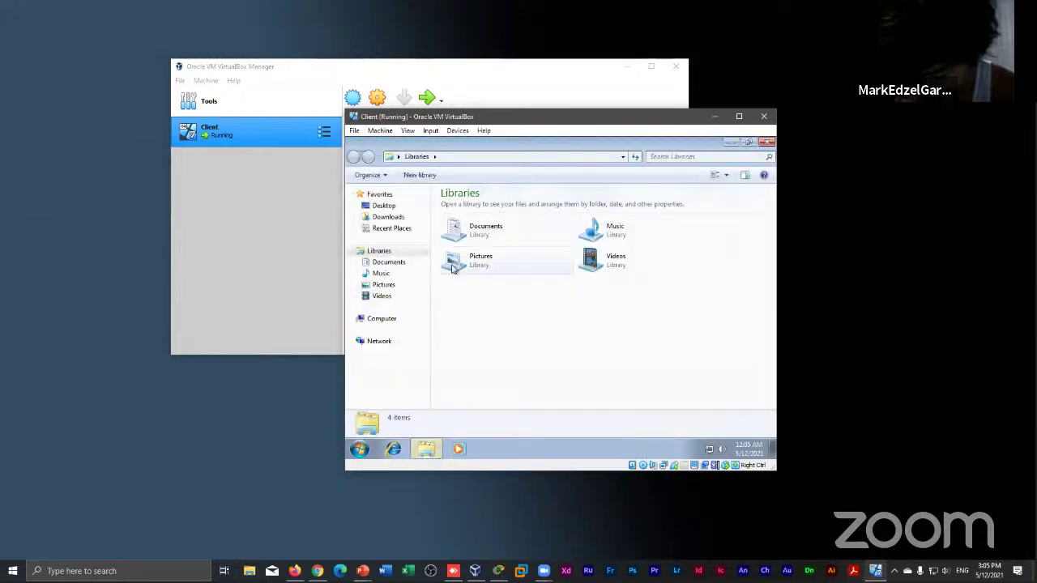
left_click(380, 321)
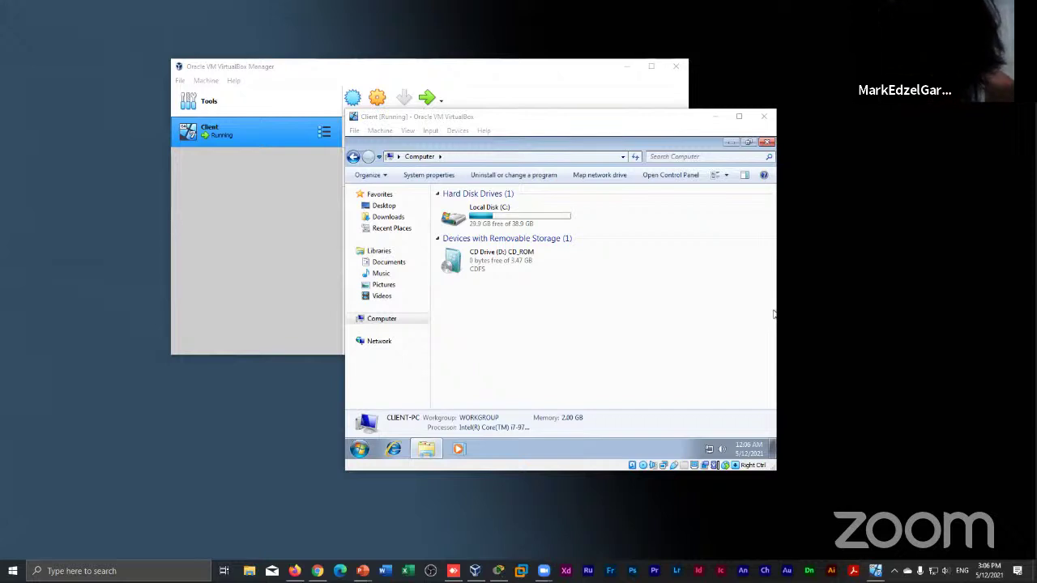
Nudge the VM window up-left, accept the AnyDesk remote session and hide its window
left_click(671, 224)
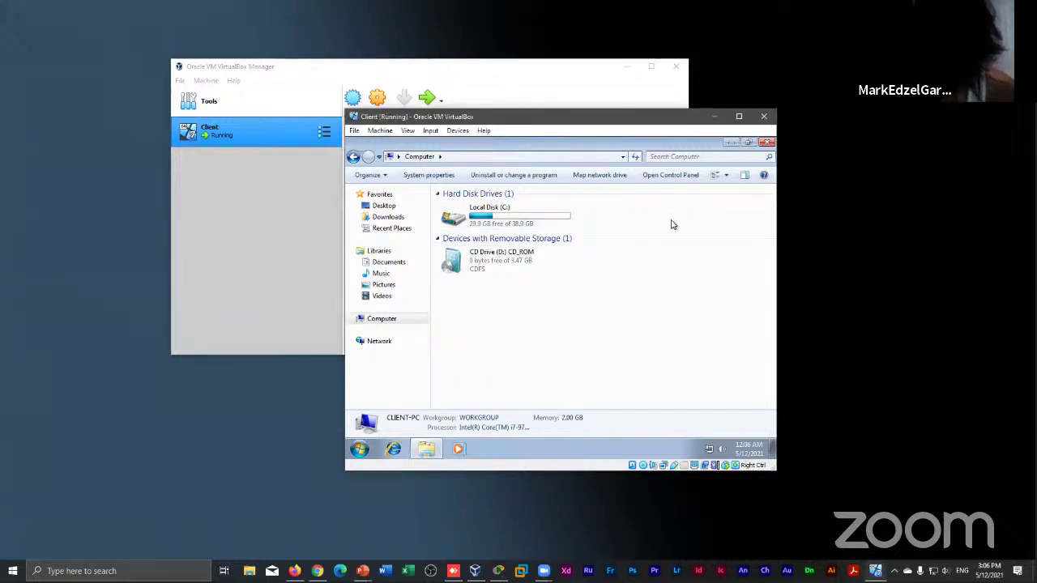
left_click_drag(580, 121, 557, 111)
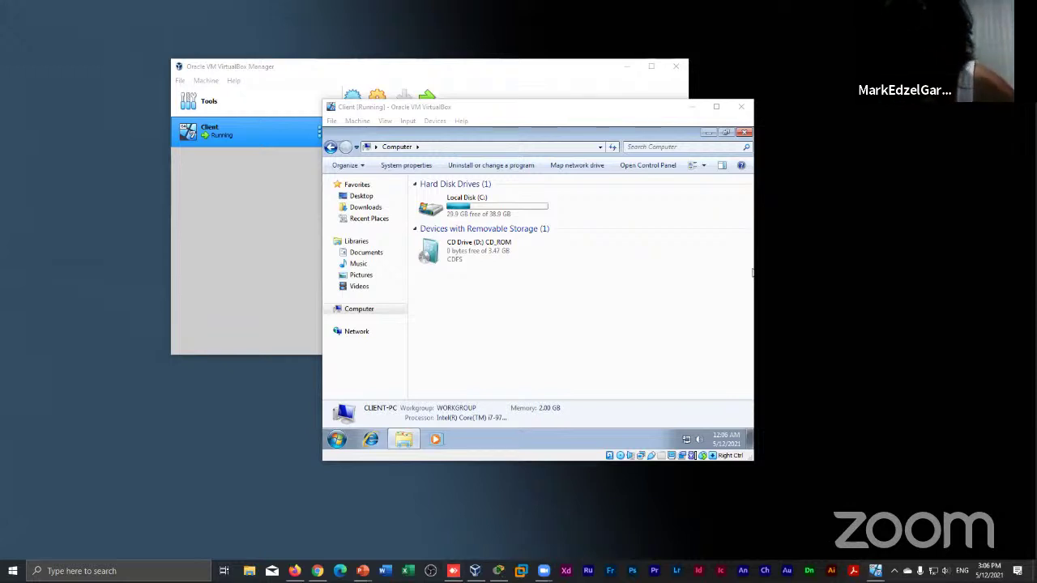
left_click(592, 280)
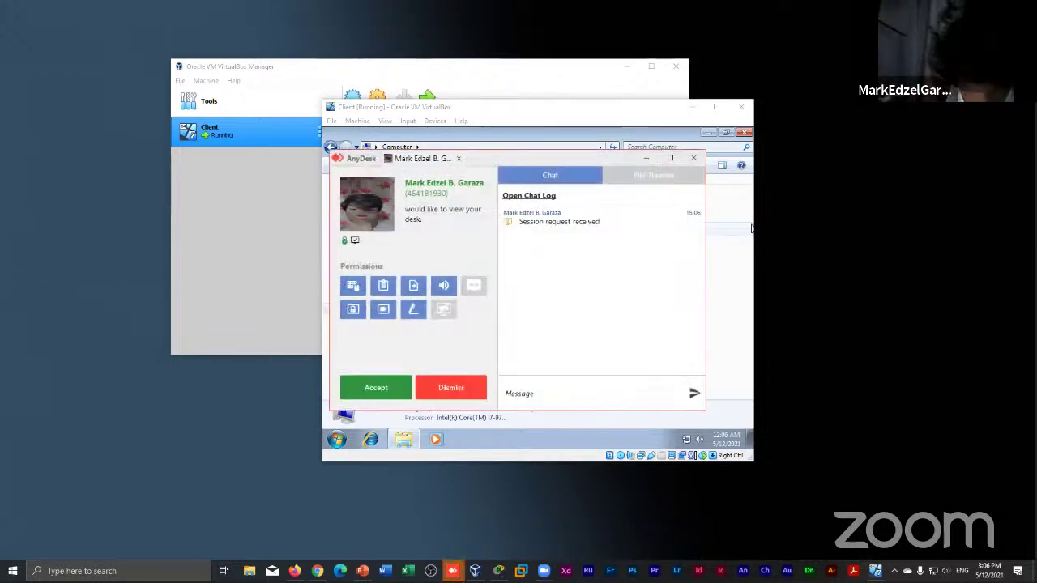
left_click(379, 387)
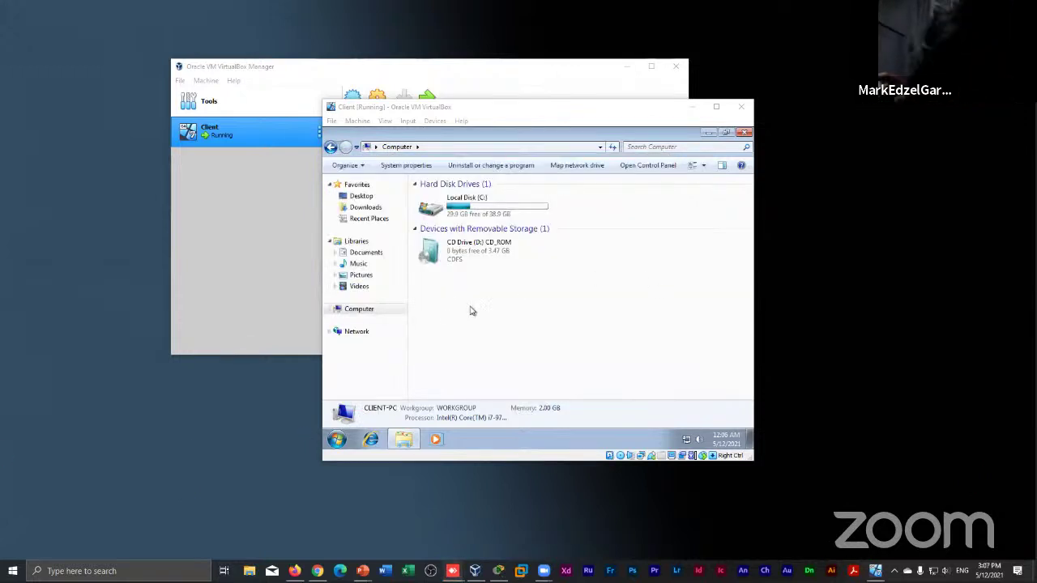
left_click(478, 305)
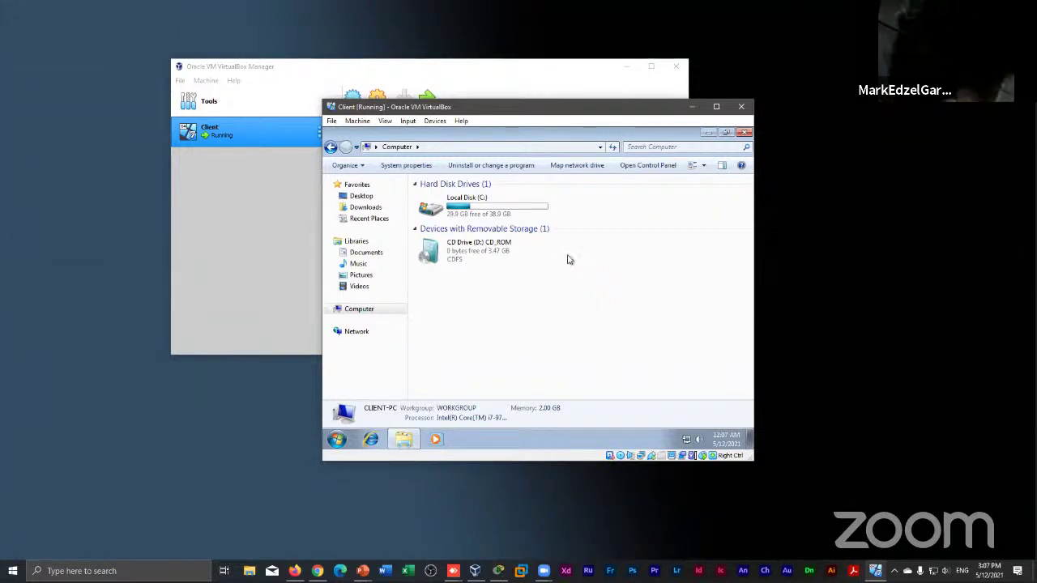
Check the CD Drive (D:) context menu, then bring up the guest's Start menu
left_click(552, 253)
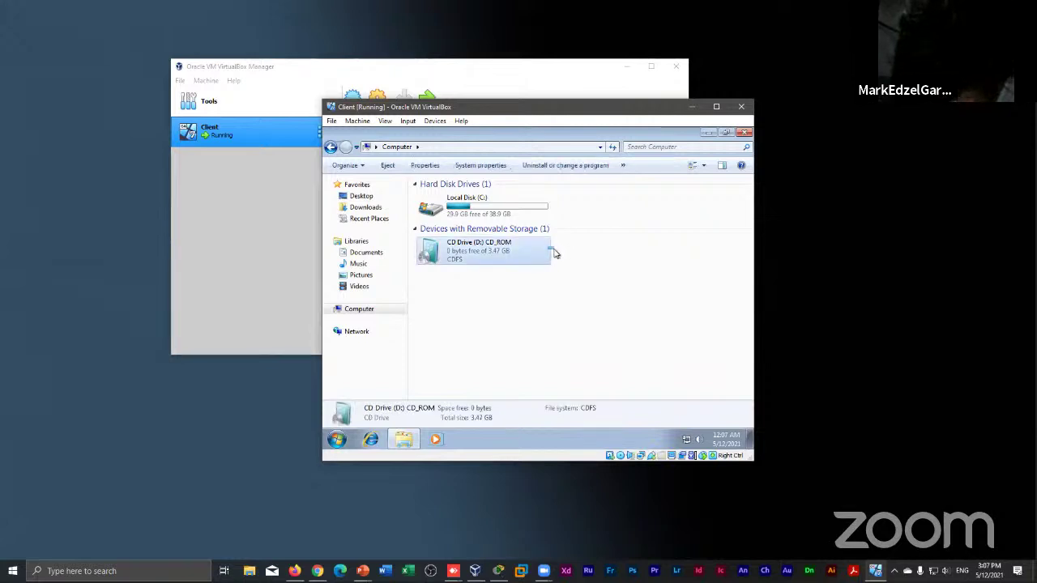
right_click(575, 271)
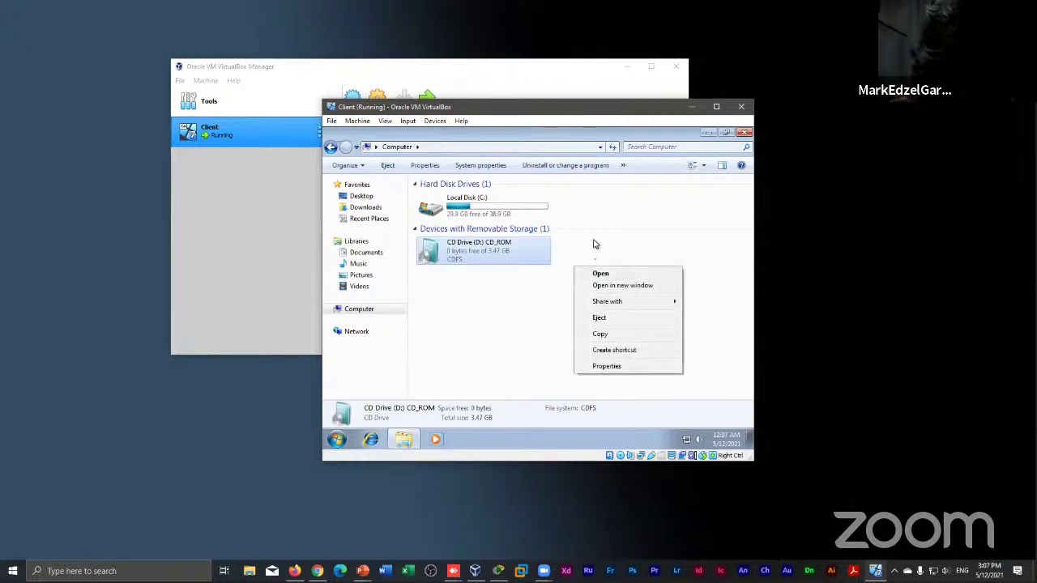
left_click(593, 244)
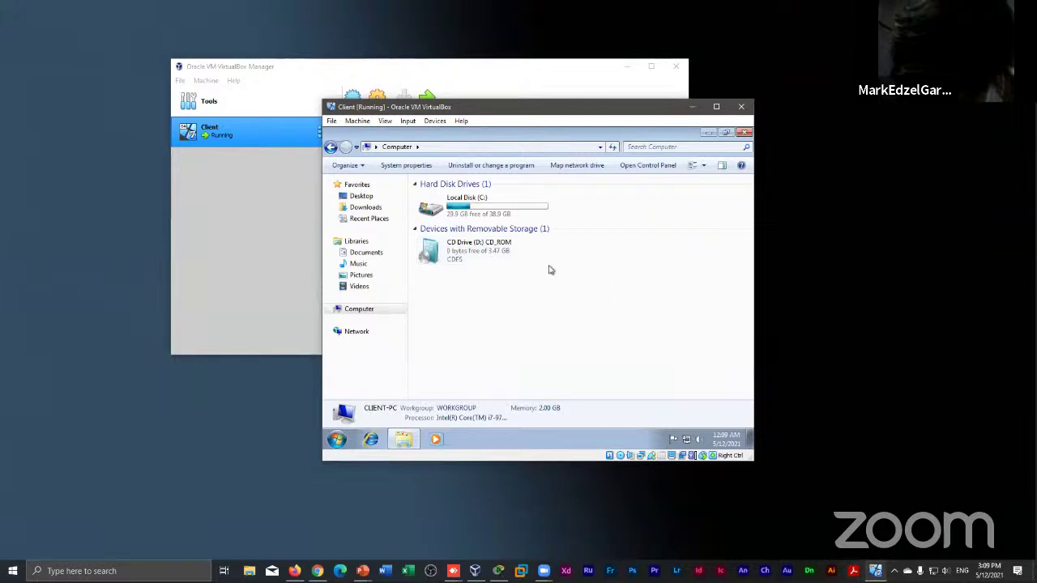
mouse_move(506, 252)
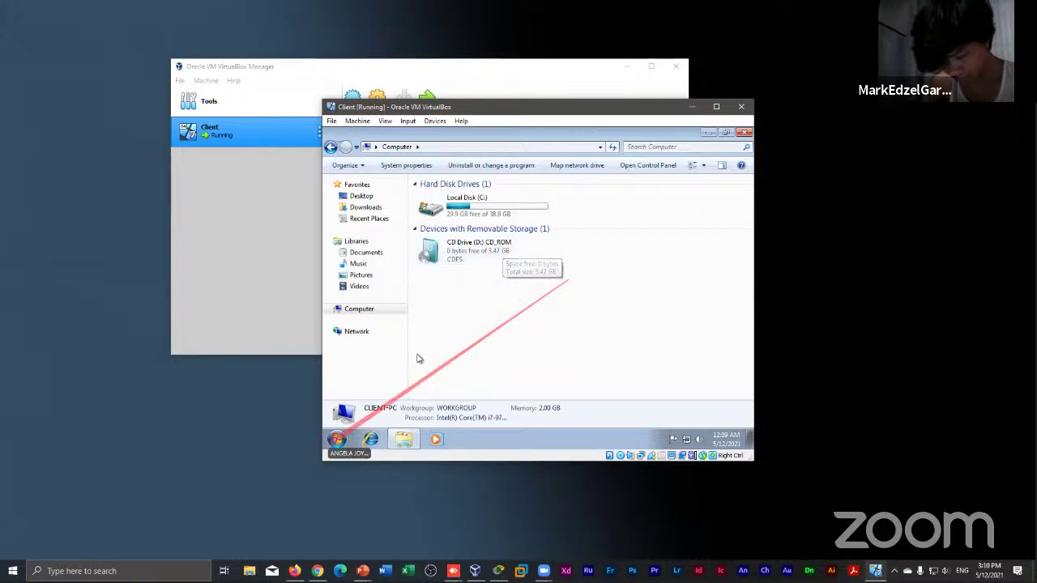
left_click(338, 439)
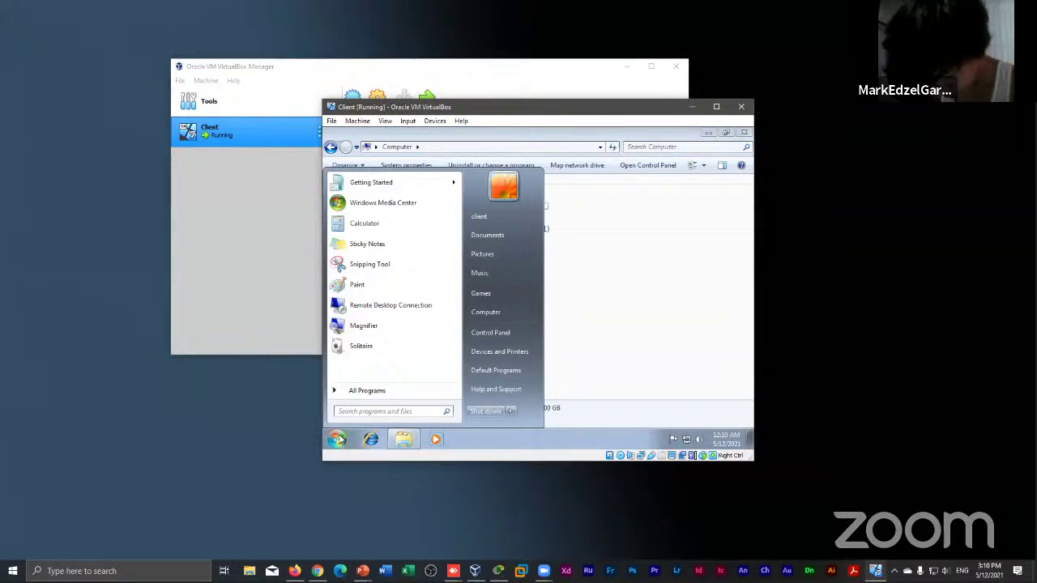
Search 'com' in the Start menu and launch Computer Management
left_click(416, 393)
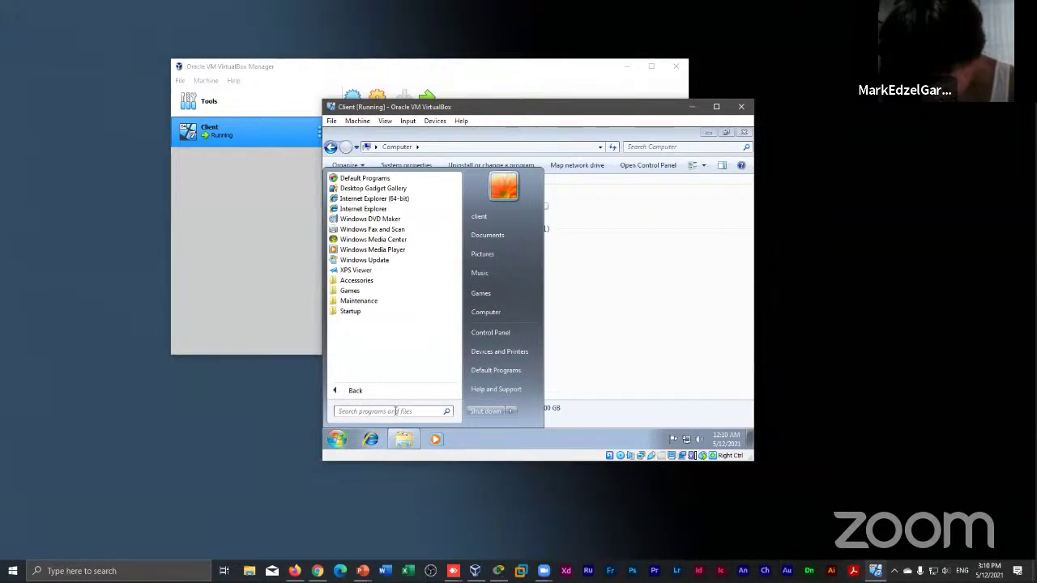
left_click(395, 411)
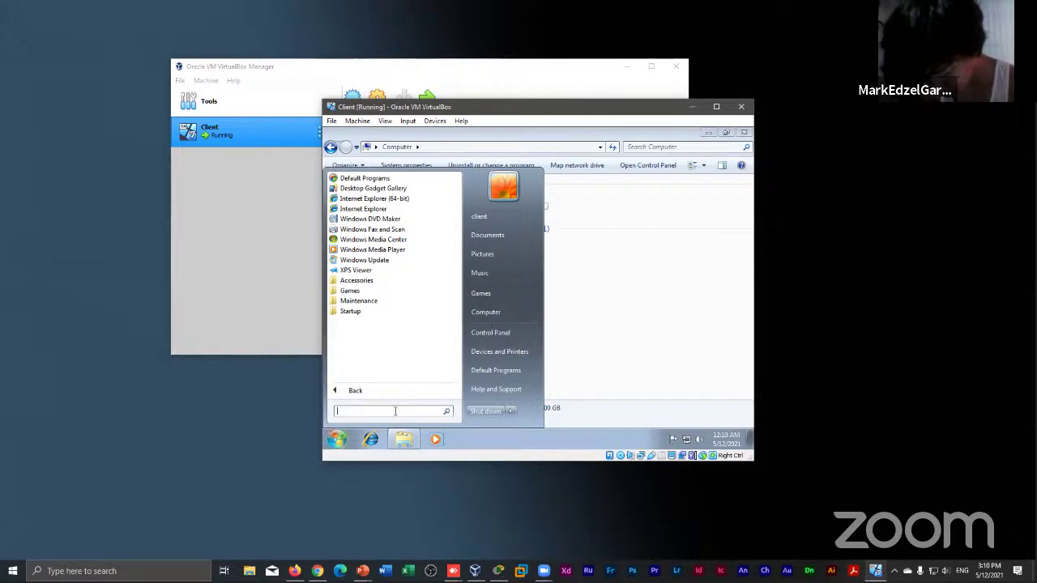
type("di")
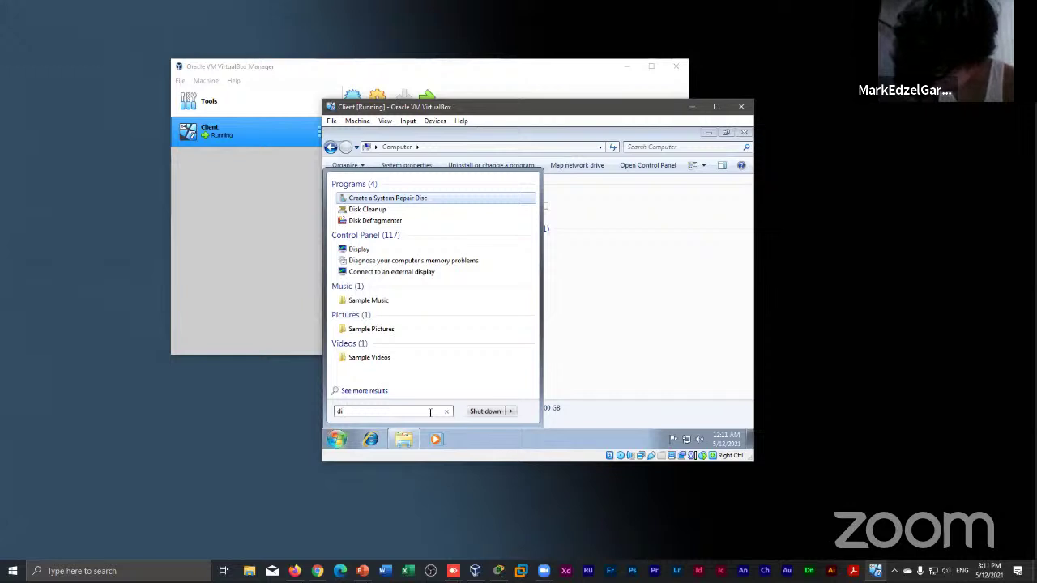
key("BackSpace")
key("BackSpace")
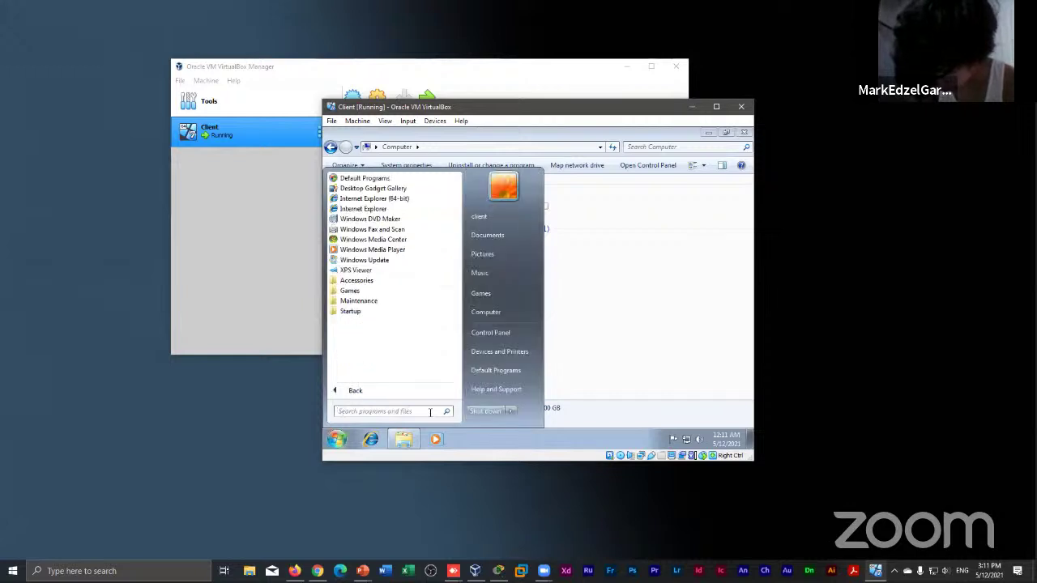
type("cp")
key("BackSpace")
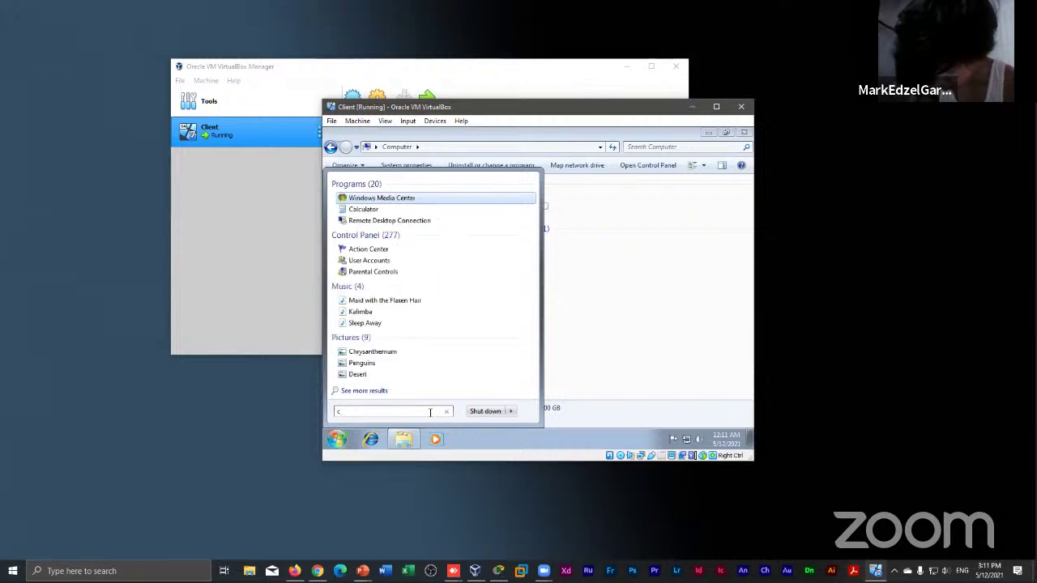
type("om")
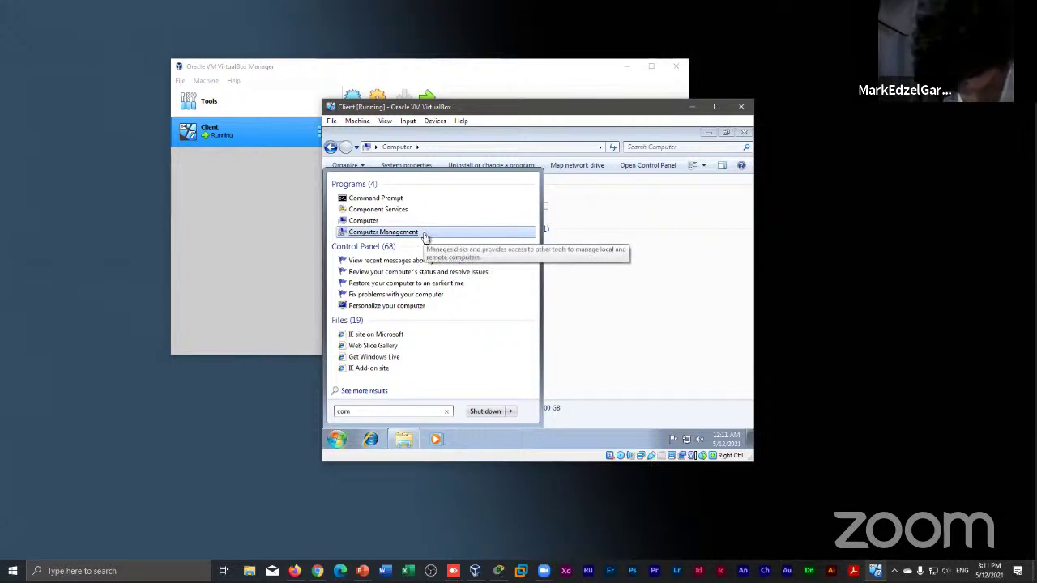
left_click(424, 235)
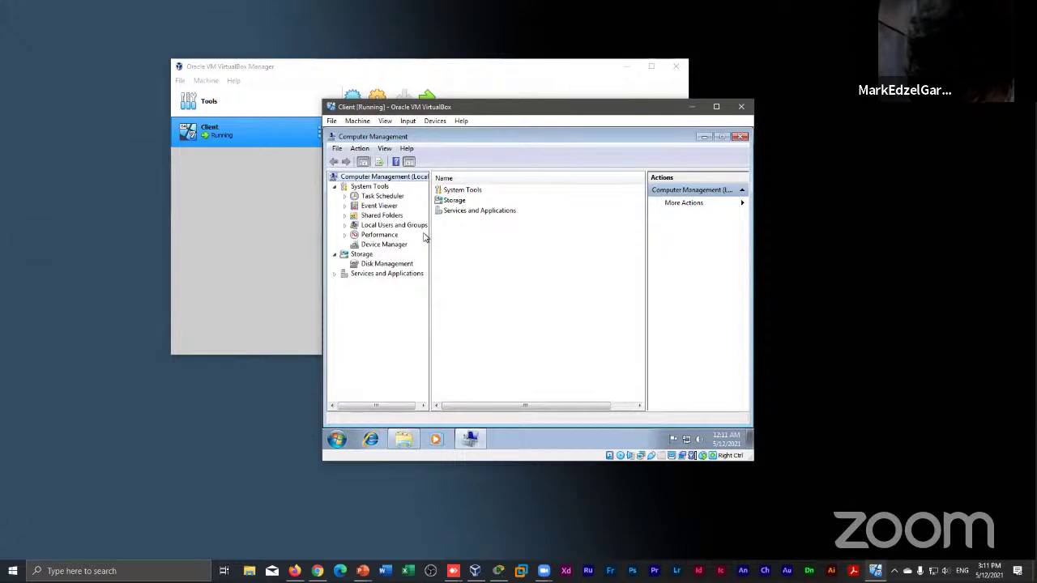
Open Disk Management in the guest and select Disk 0's 40.94 GB unallocated block
left_click(396, 268)
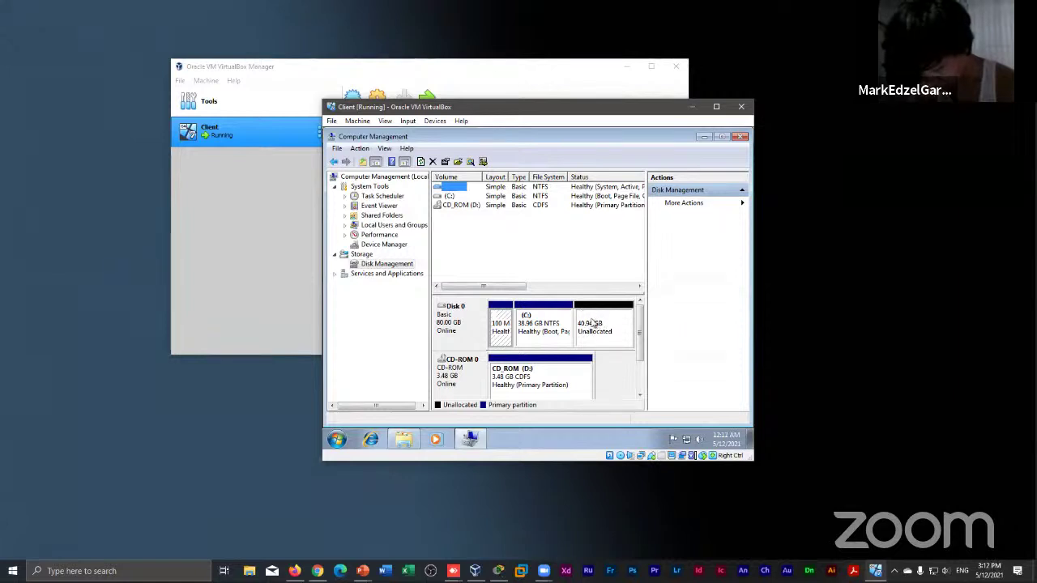
left_click(596, 323)
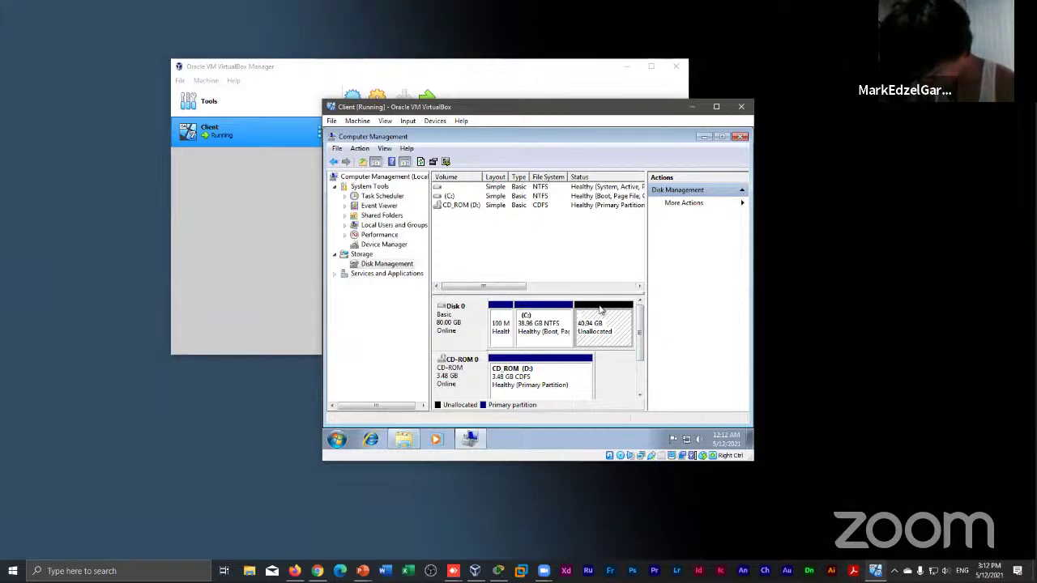
Choose New Simple Volume from the 40.94 GB unallocated block's context menu
right_click(600, 310)
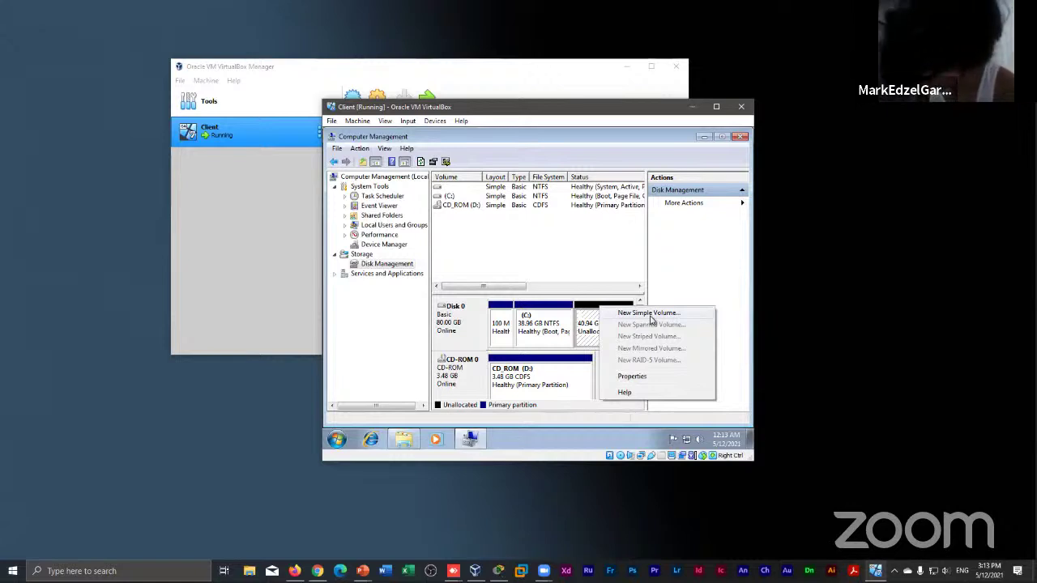
left_click(650, 315)
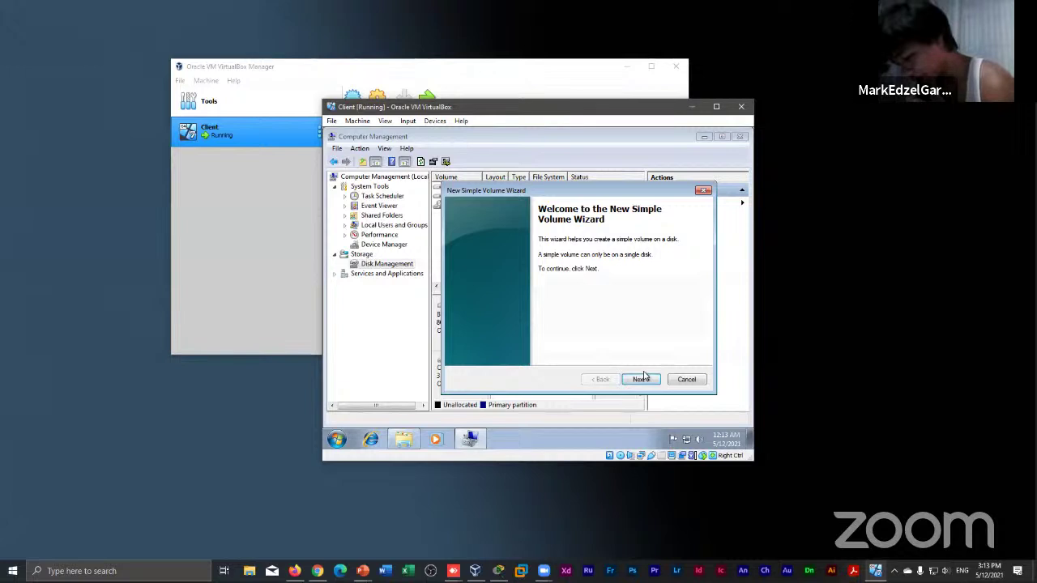
Pass the welcome page and keep the simple volume size at the maximum 41917 MB
left_click(642, 378)
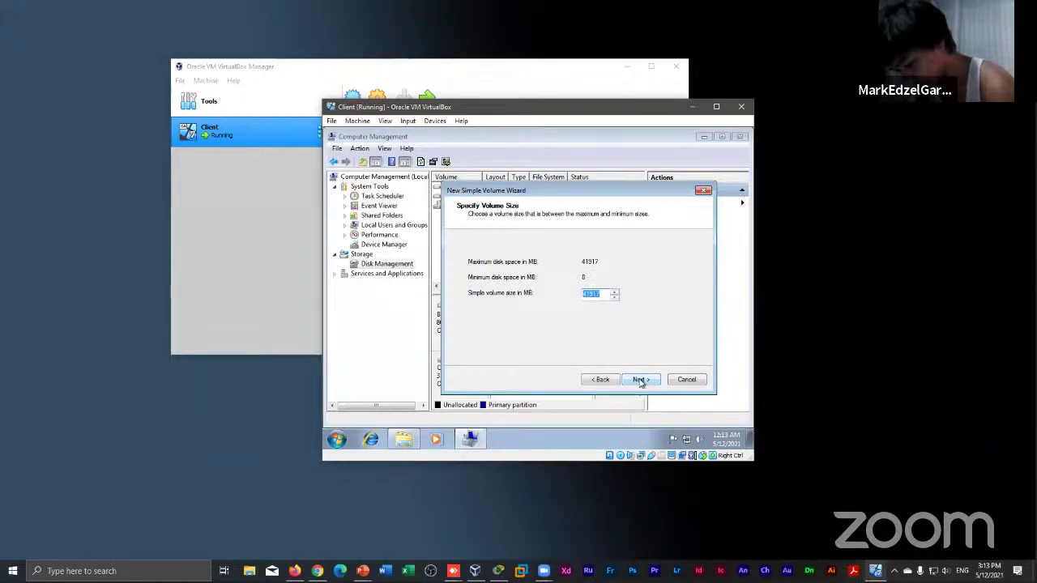
left_click(605, 294)
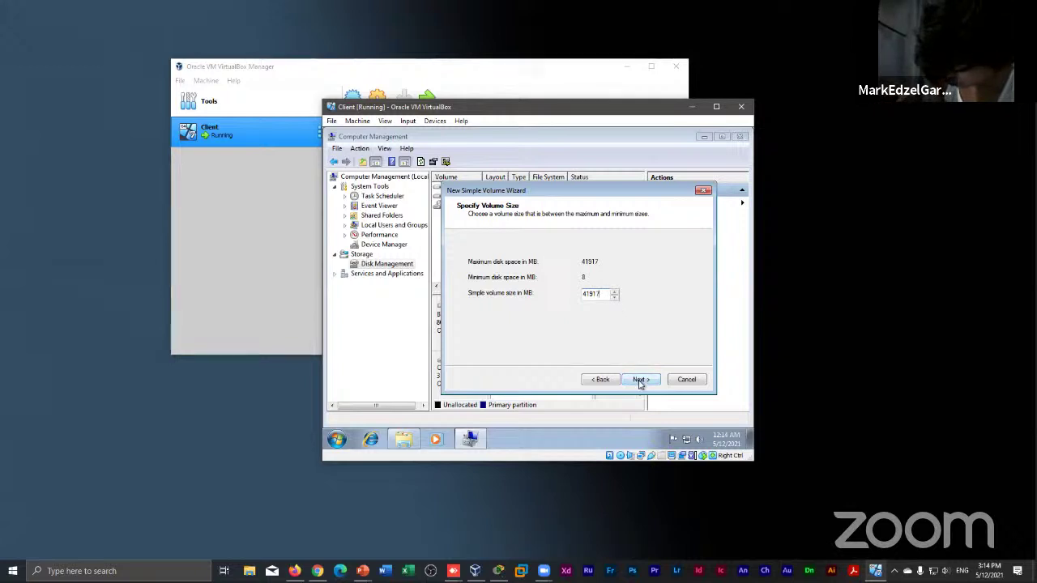
left_click(639, 381)
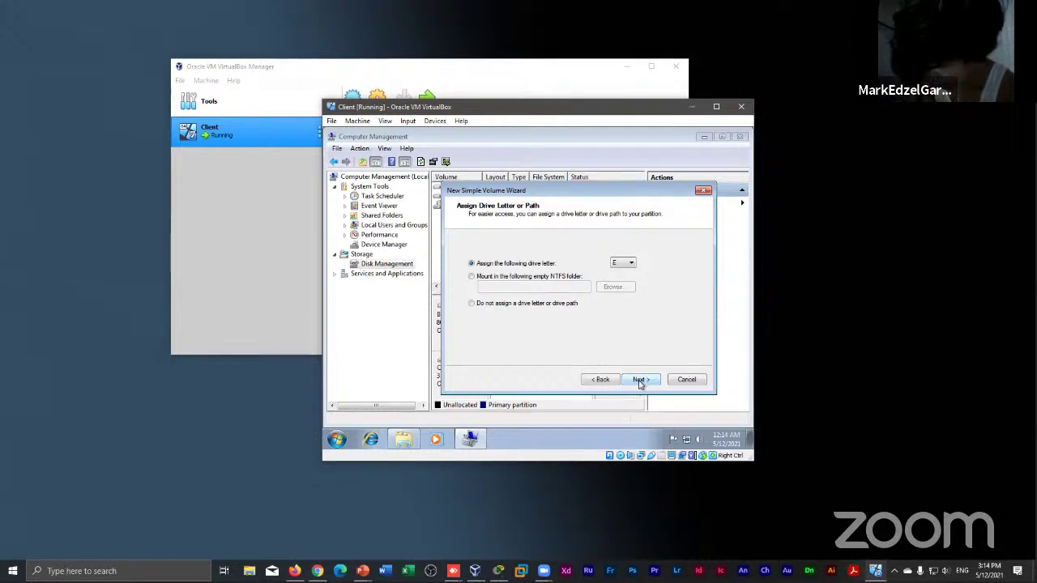
Keep drive letter E: with NTFS quick format, finish the wizard, and close Computer Management
left_click(640, 380)
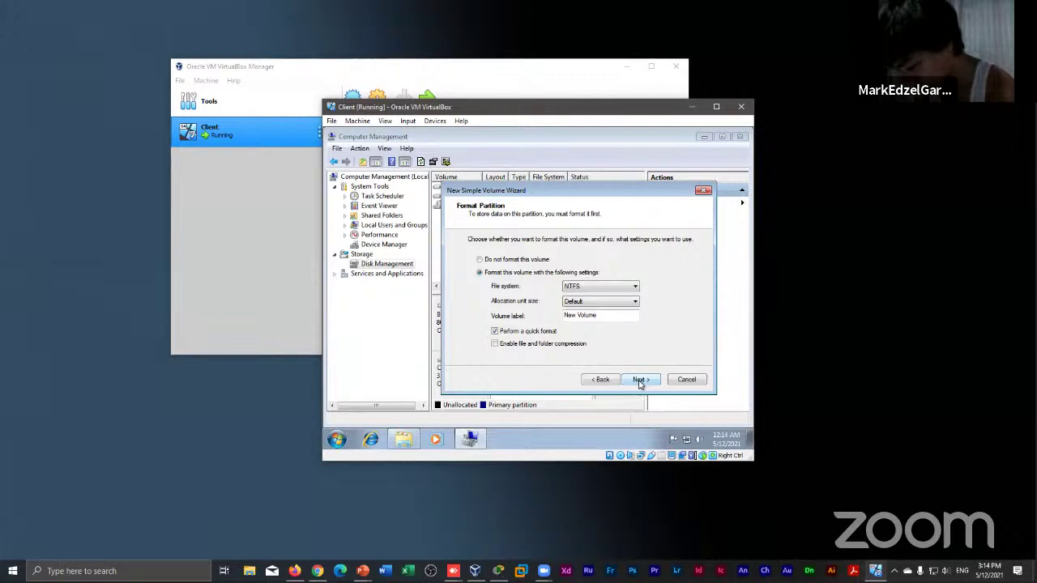
left_click(640, 381)
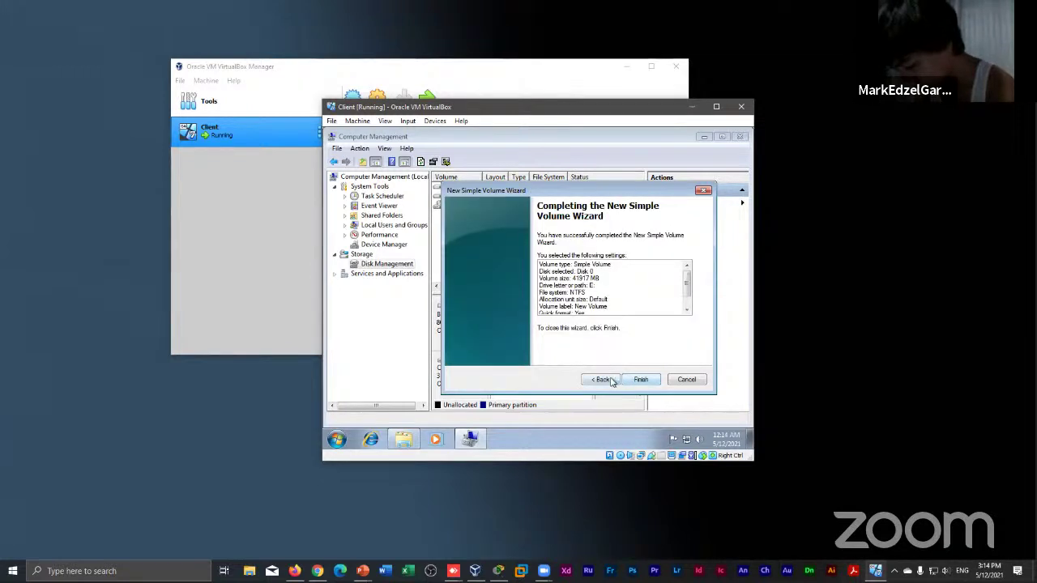
left_click(640, 380)
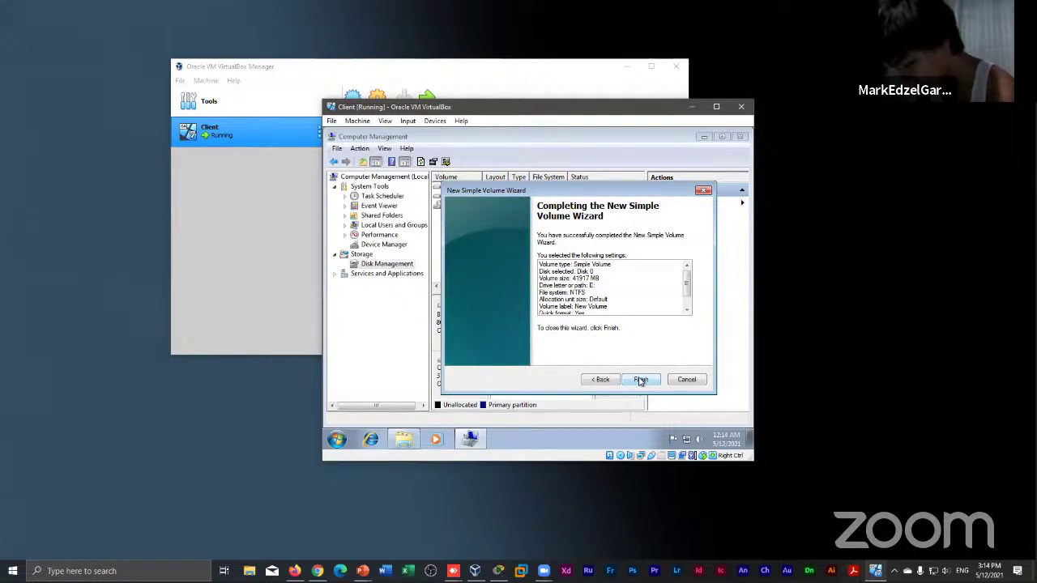
left_click(640, 380)
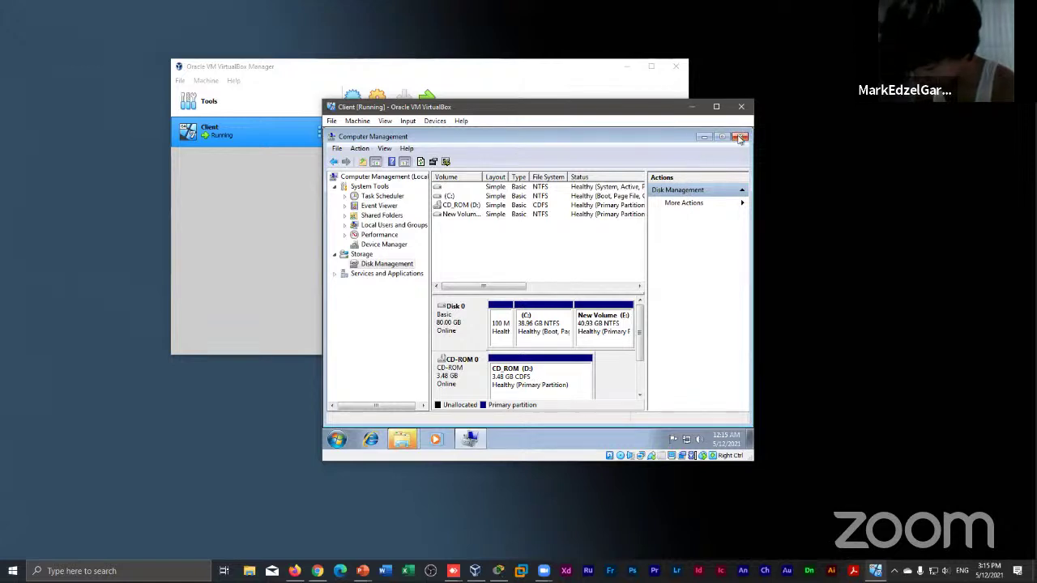
left_click(745, 140)
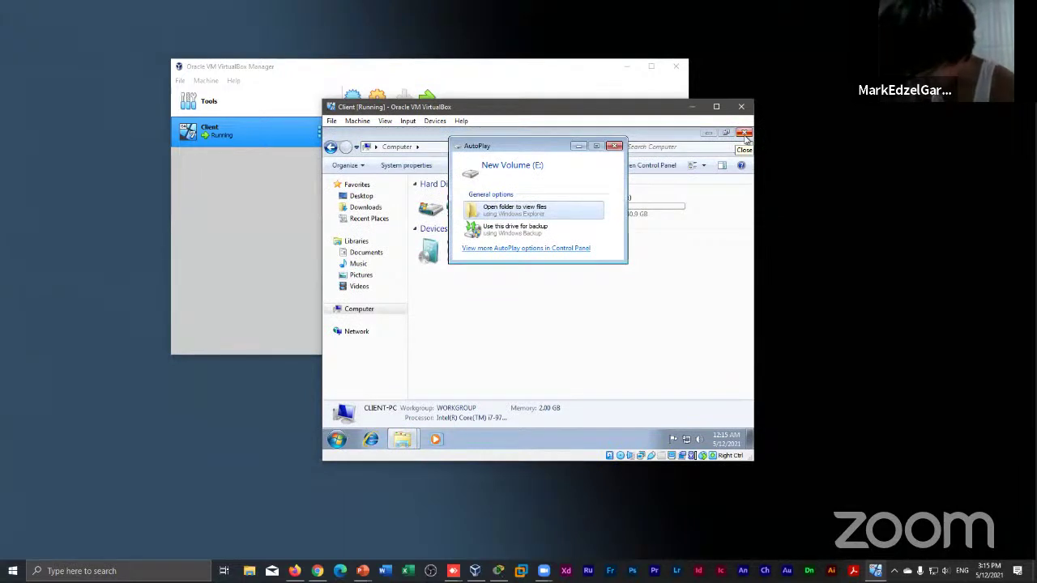
Dismiss the AutoPlay prompt, close the guest's Computer window, and minimize the Client VM window
left_click(615, 146)
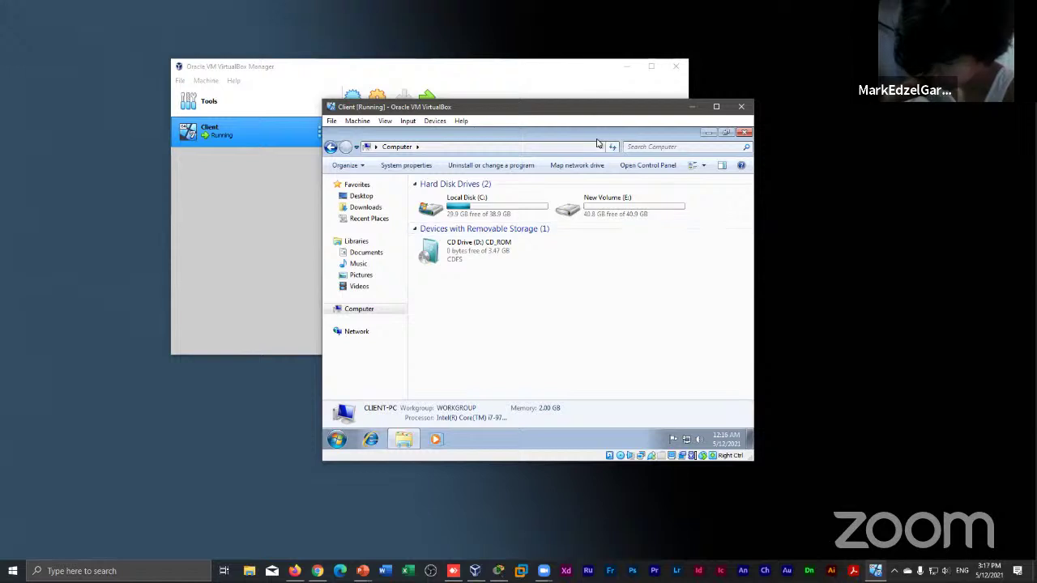
left_click_drag(581, 107, 609, 98)
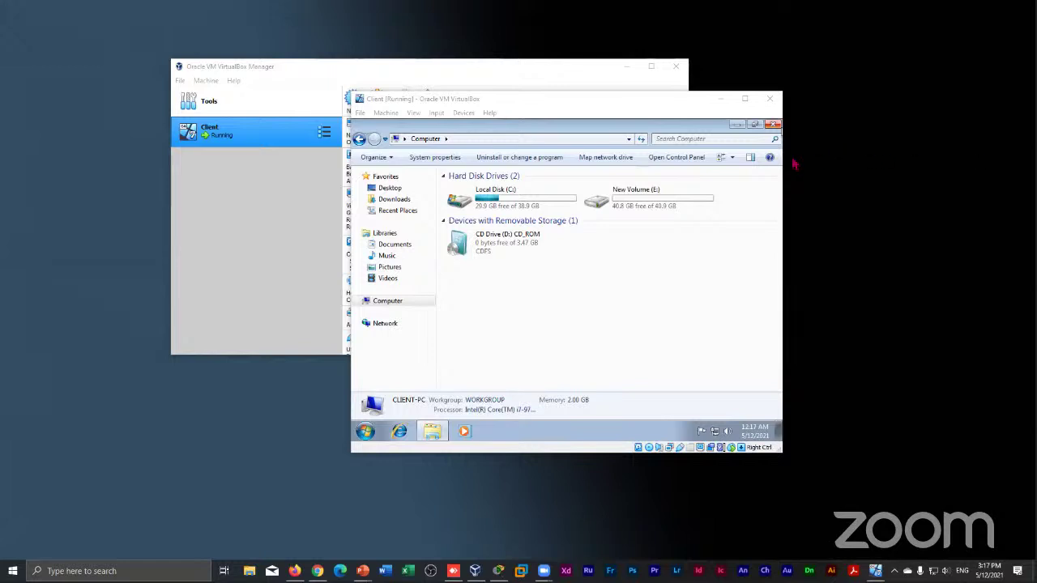
left_click(773, 124)
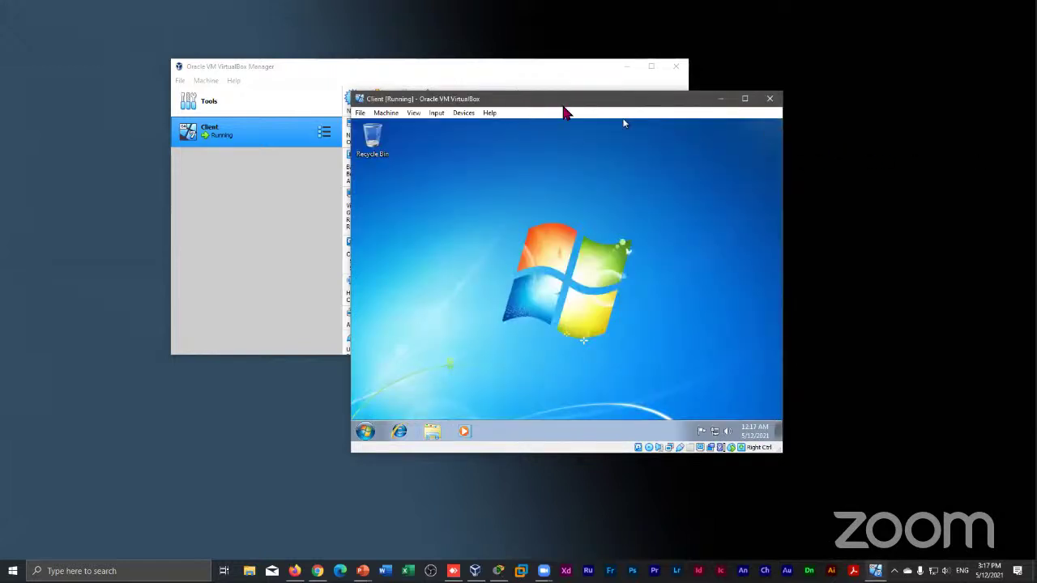
left_click_drag(667, 106, 719, 56)
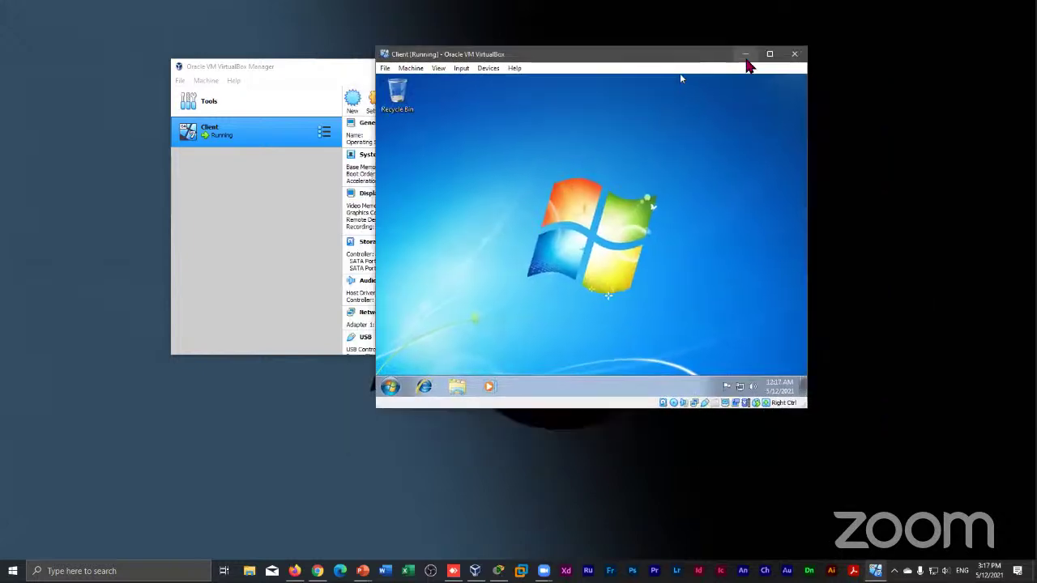
left_click(743, 54)
left_click_drag(486, 70, 561, 78)
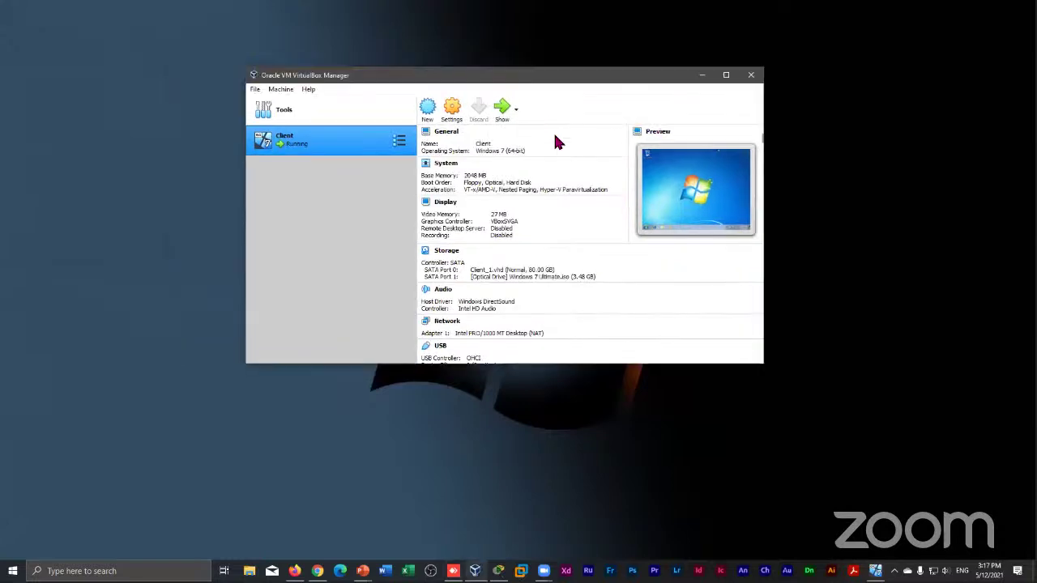
left_click(934, 199)
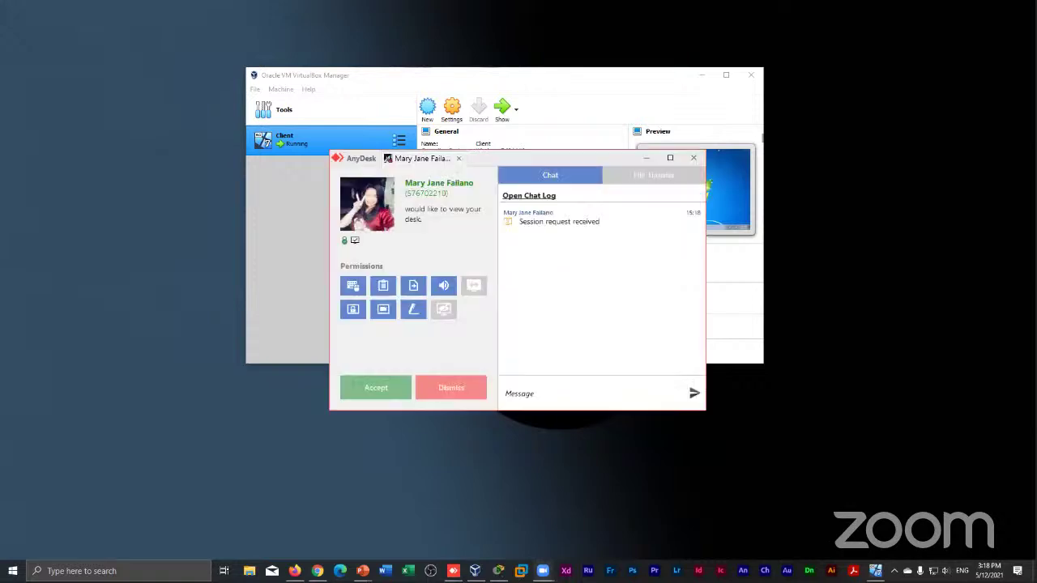
left_click(374, 389)
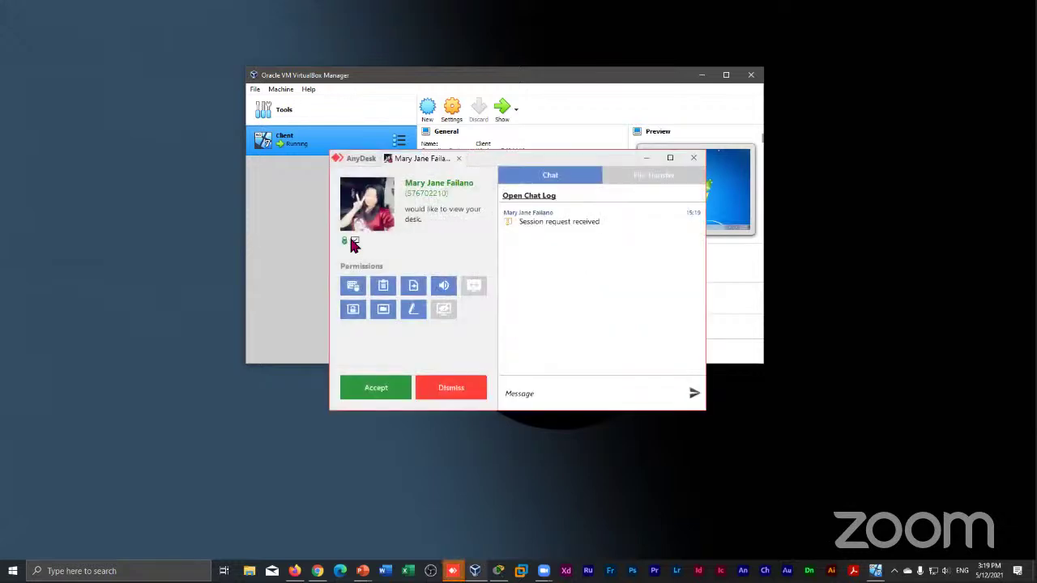
left_click(376, 391)
Accept the AnyDesk request, refocus the VirtualBox Manager, and launch the New machine wizard
left_click(397, 387)
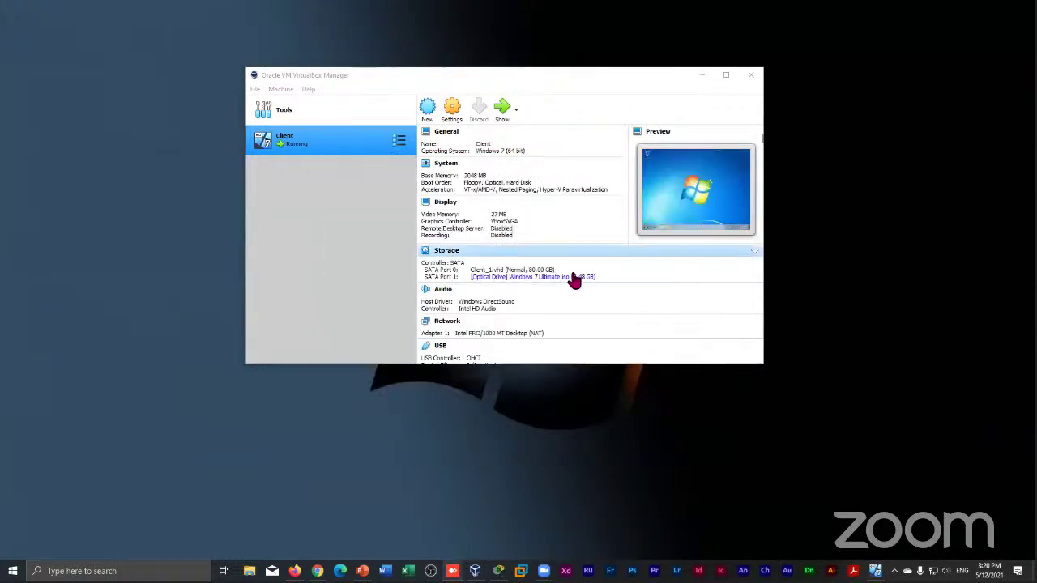
left_click(315, 221)
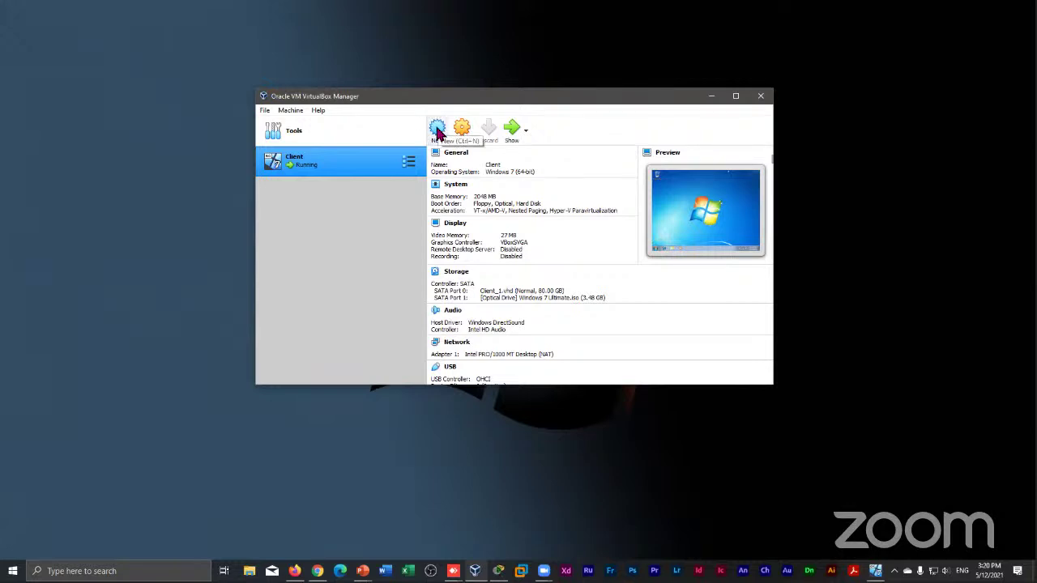
left_click(438, 129)
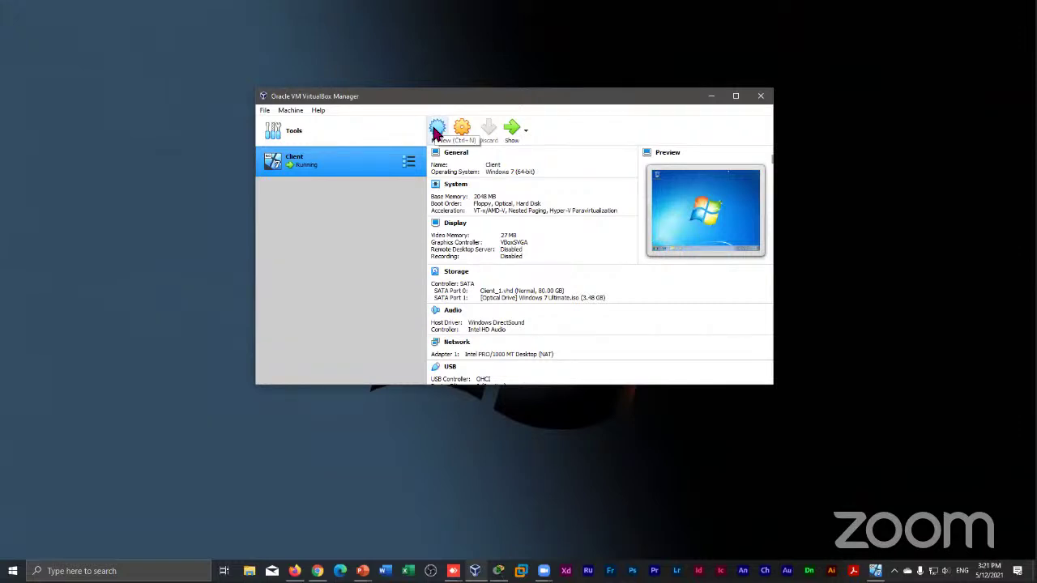
left_click(435, 130)
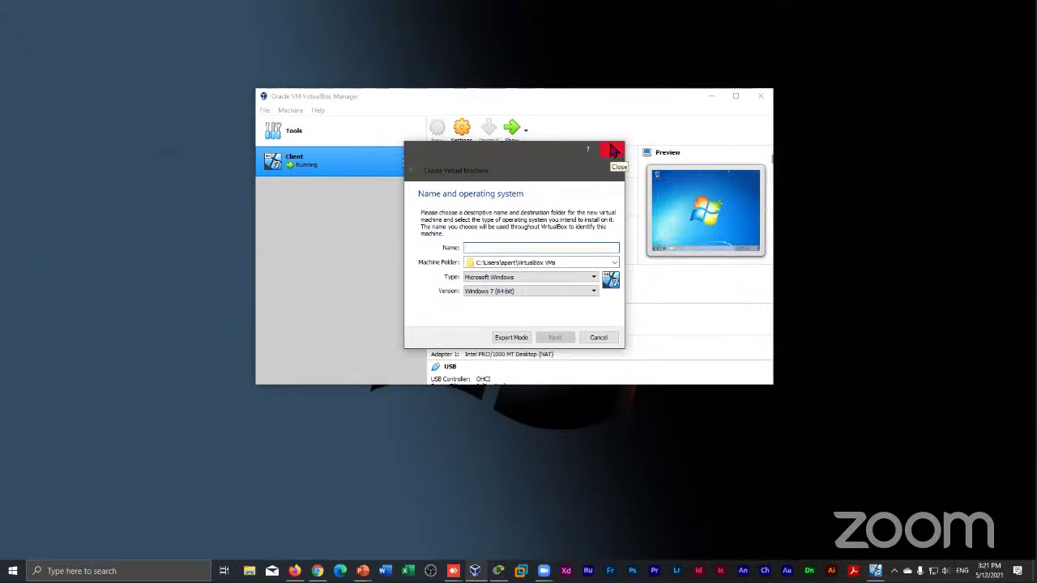
Restart the Create Virtual Machine wizard and enter the machine name, which reads 'serber'
left_click(613, 151)
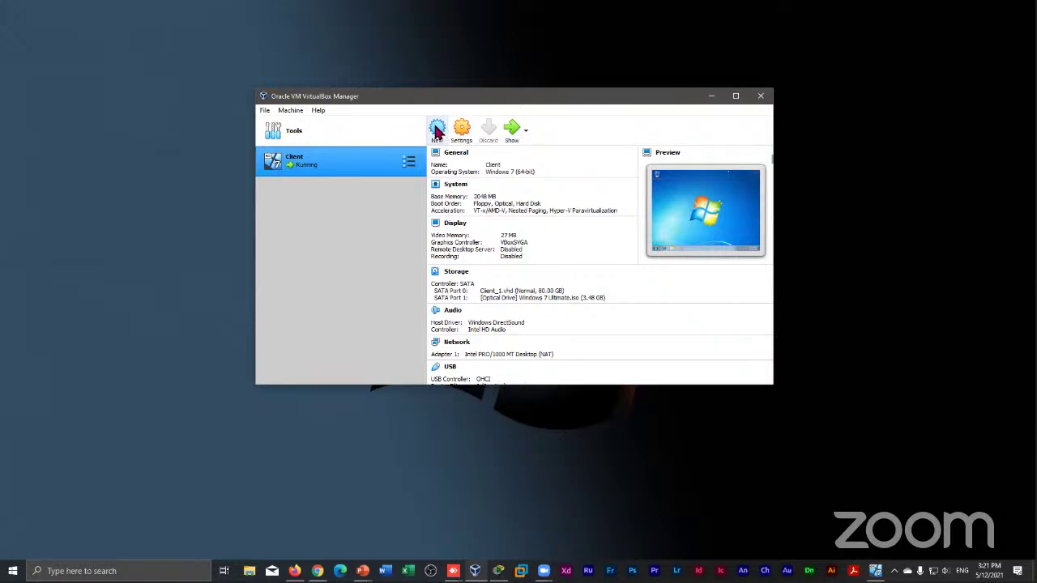
left_click(437, 132)
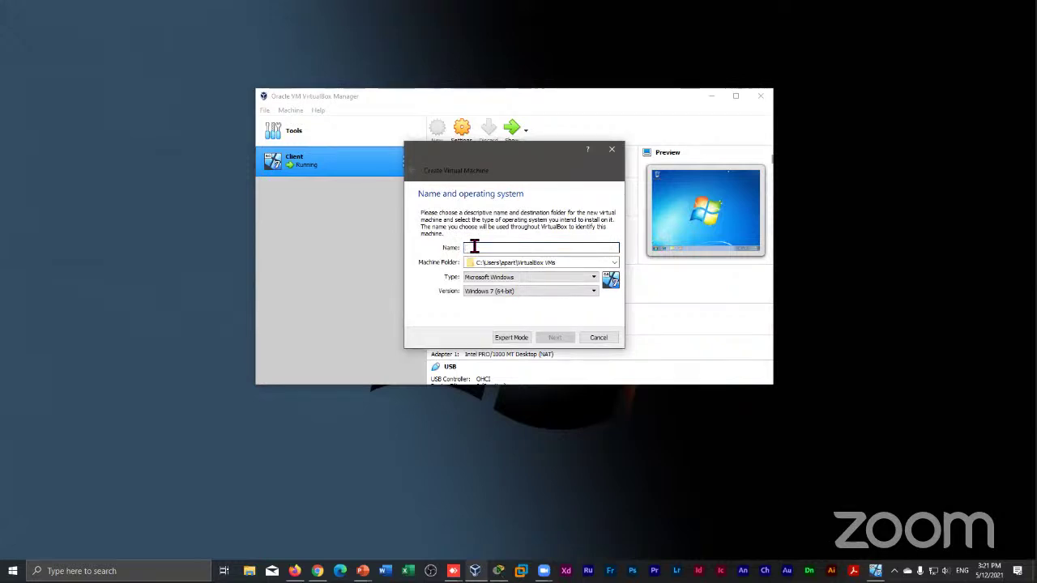
type("server")
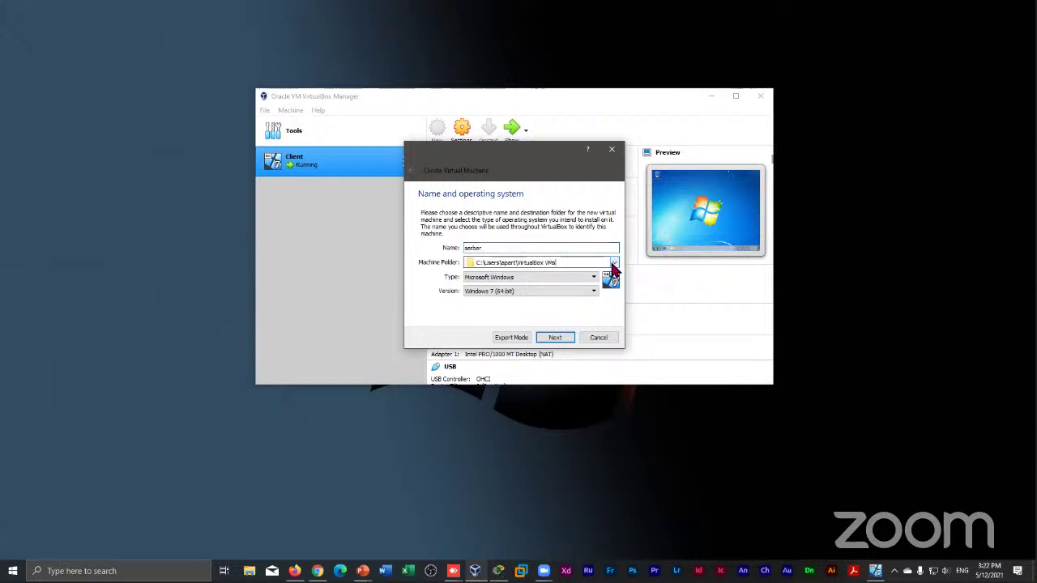
Keep the default VirtualBox VMs machine folder and Microsoft Windows as the type
left_click(614, 267)
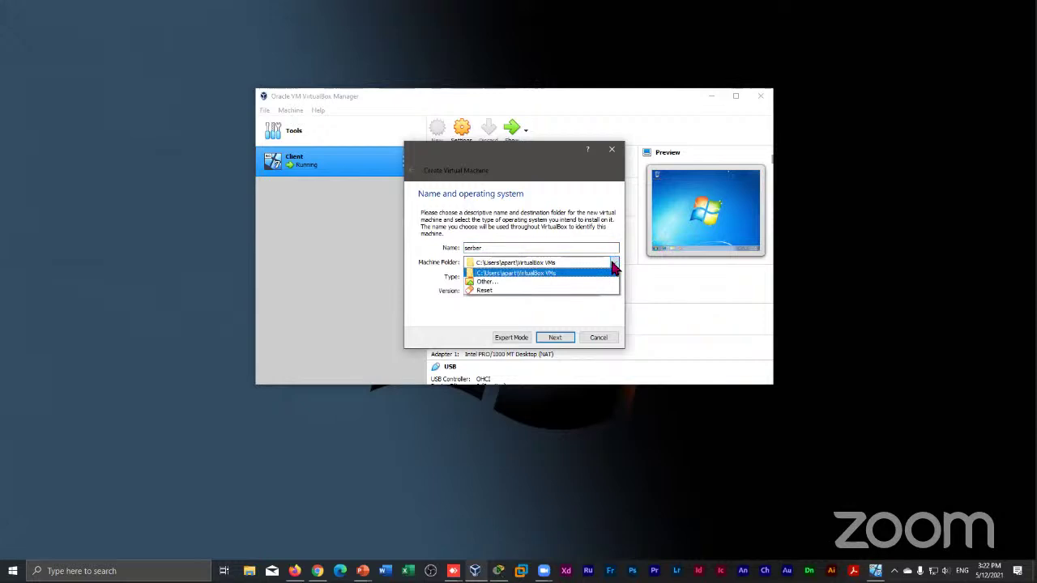
left_click(613, 267)
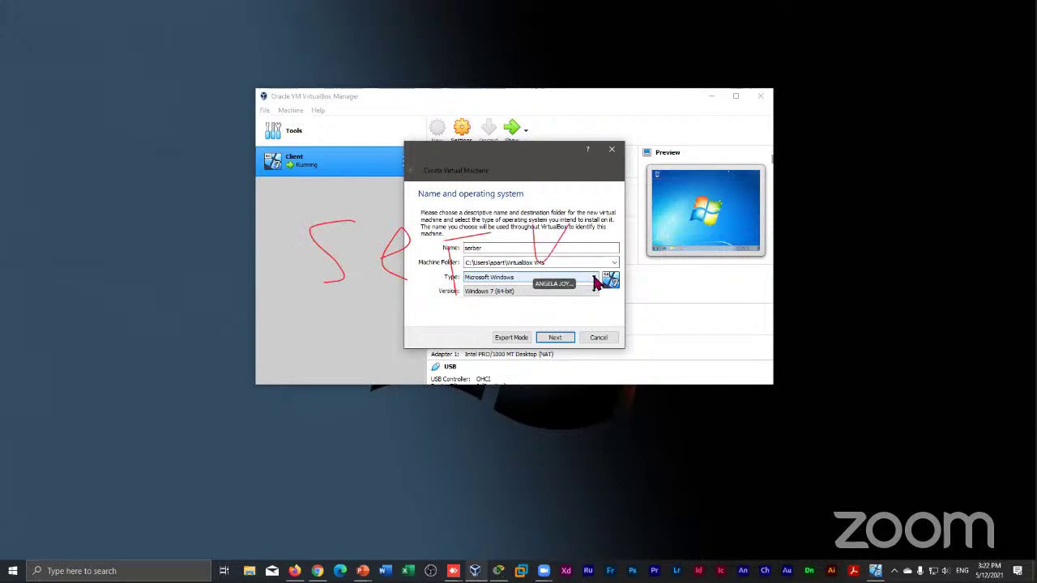
left_click(595, 280)
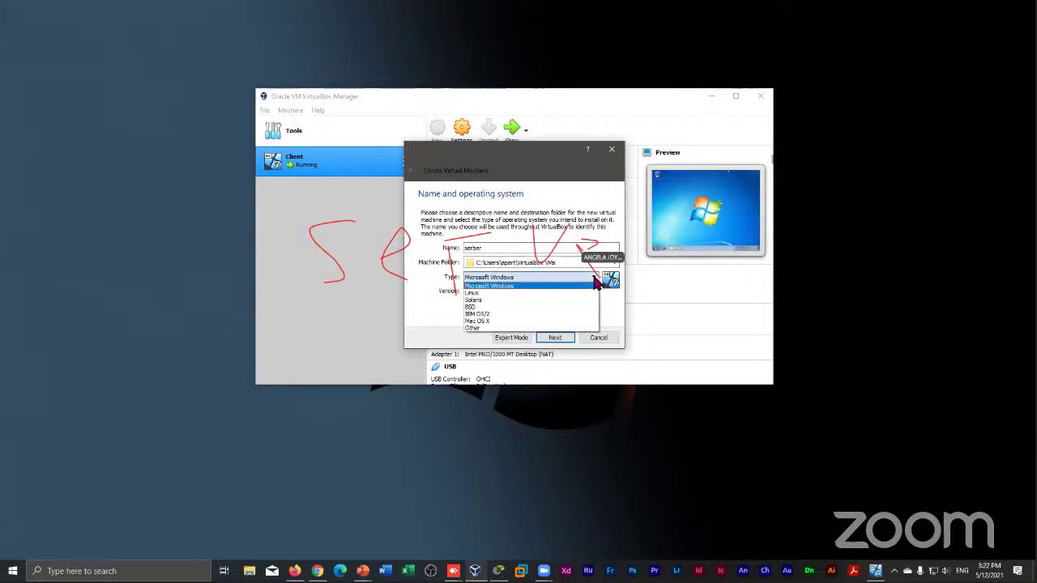
left_click(595, 280)
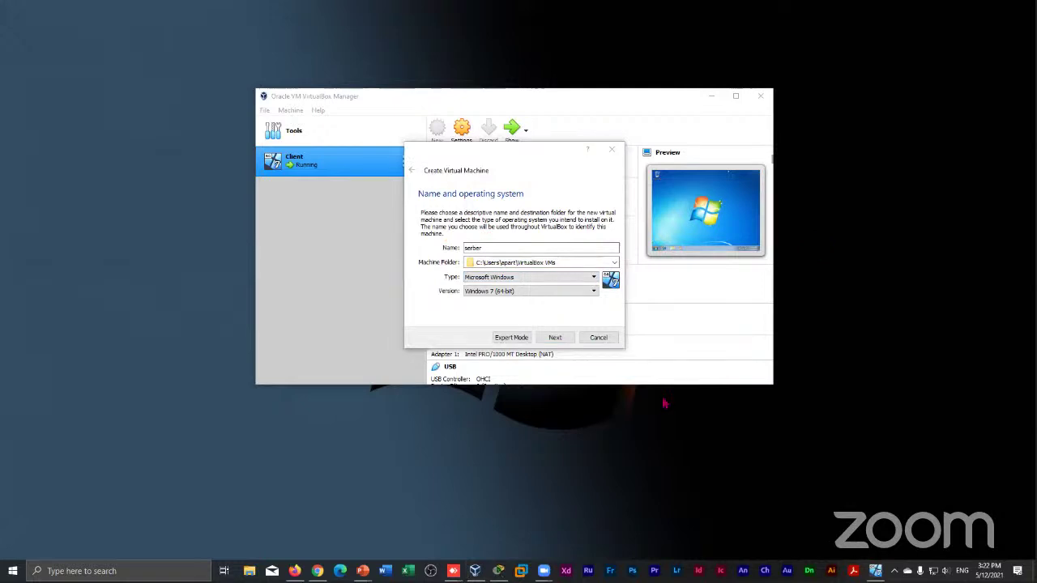
left_click(526, 262)
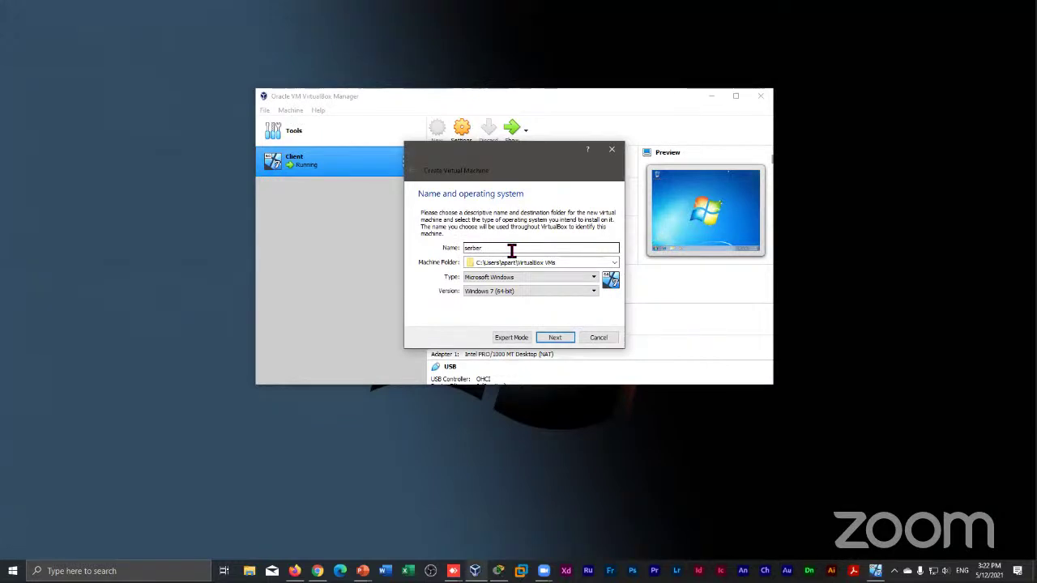
Correct the machine name from 'serber' to 'server' and proceed to the Memory size page
key("BackSpace")
key("BackSpace")
key("BackSpace")
key("BackSpace")
key("BackSpace")
key("BackSpace")
type("server")
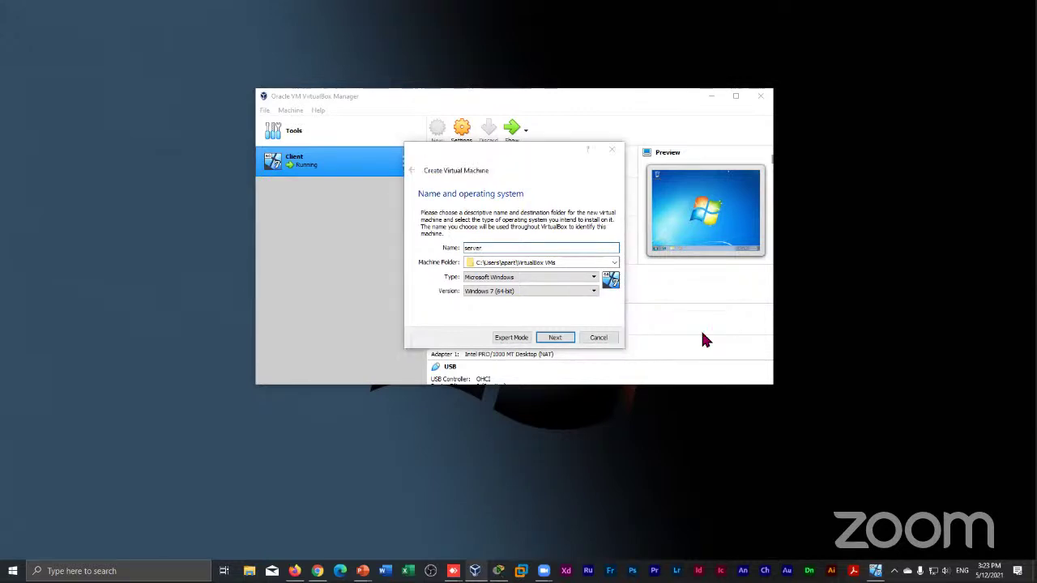
key("Return")
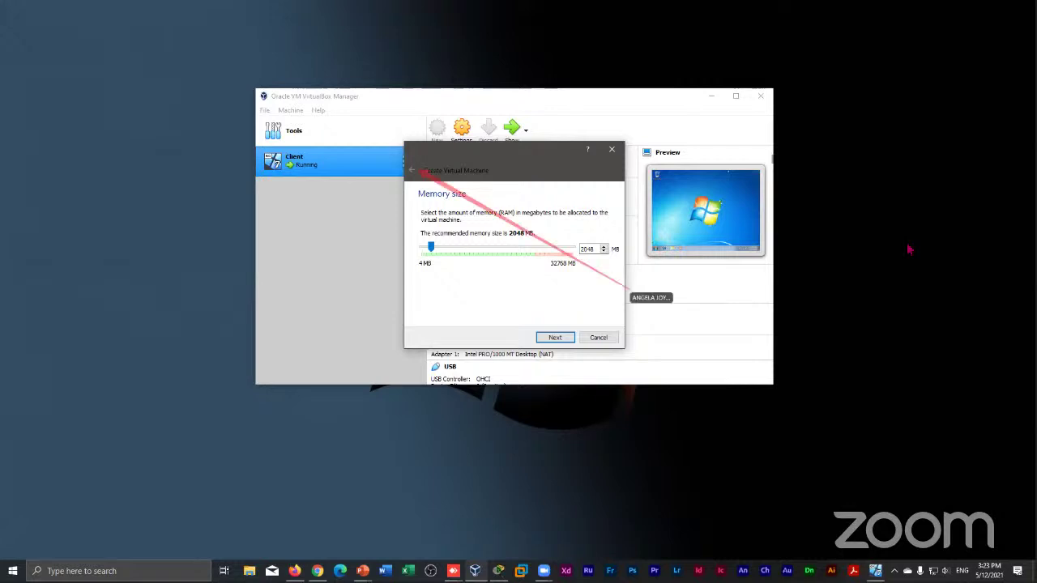
Raise the memory from the recommended 2048 MB to 3072 MB
mouse_move(781, 421)
left_mouse_down()
mouse_move(931, 299)
mouse_move(802, 405)
mouse_move(868, 228)
left_mouse_up()
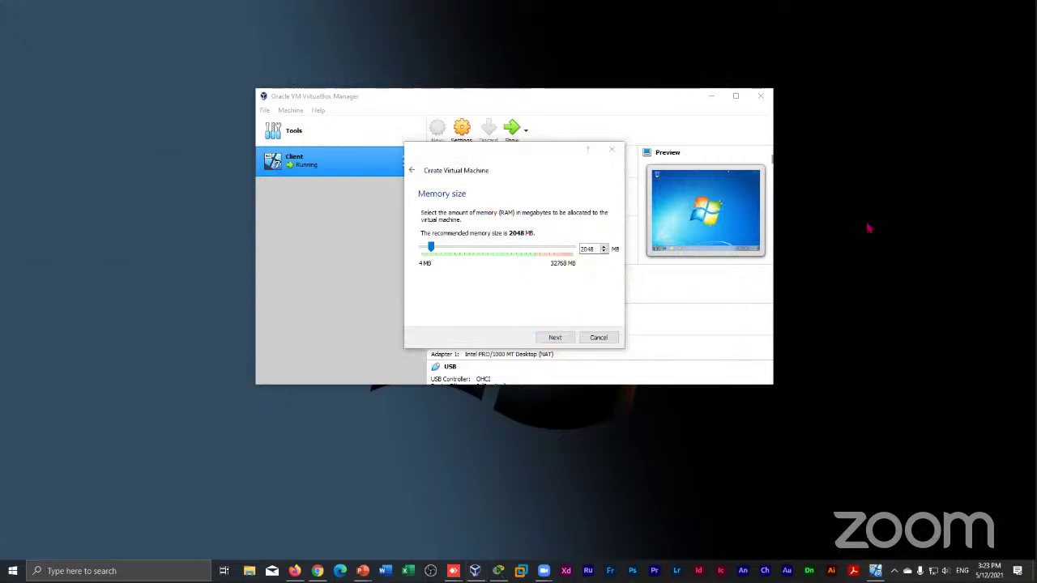
left_click_drag(795, 376, 618, 497)
left_click(538, 264)
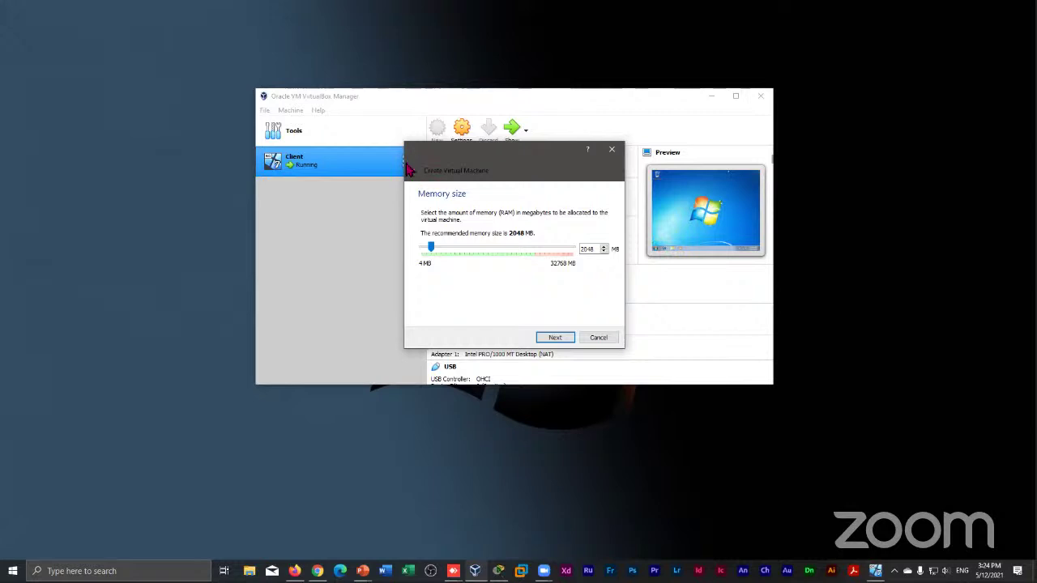
left_click(497, 249)
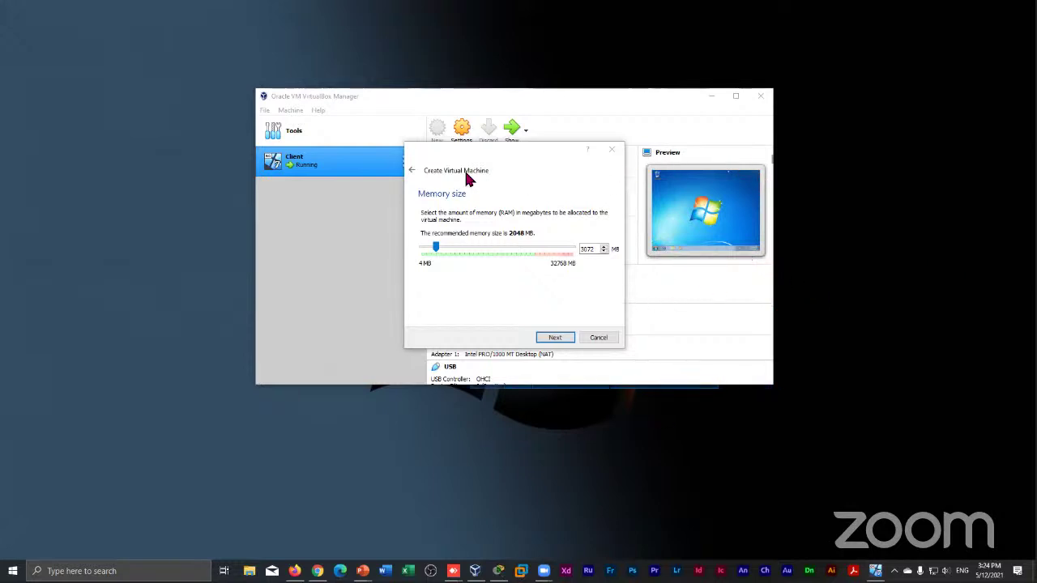
left_click(413, 170)
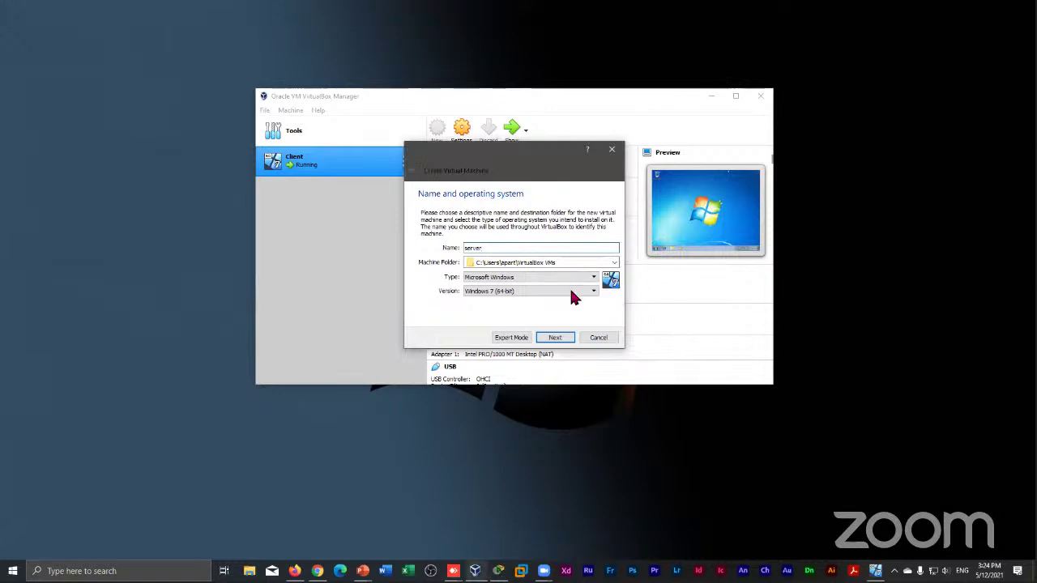
left_click(594, 278)
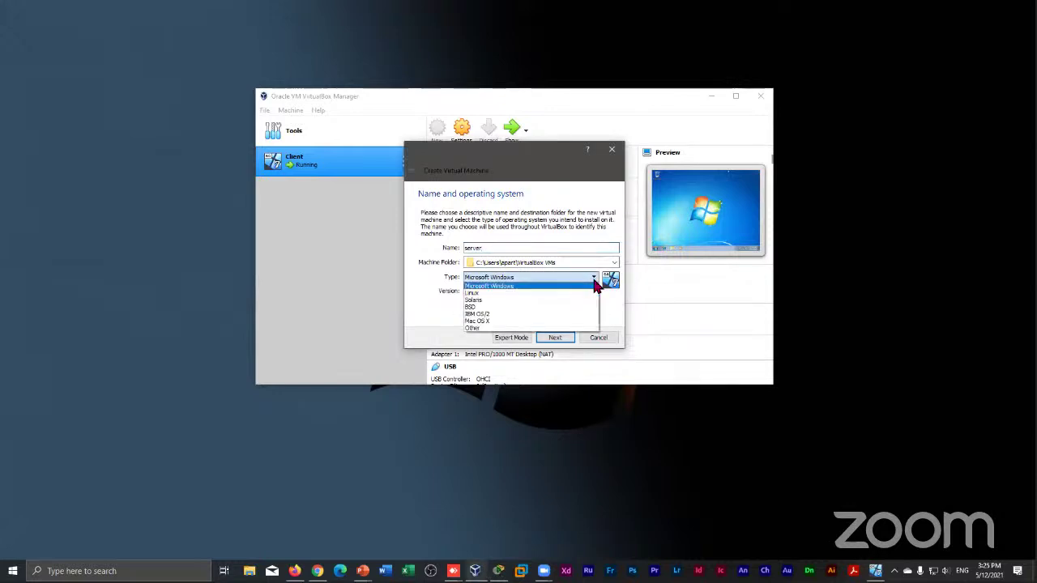
left_click(594, 285)
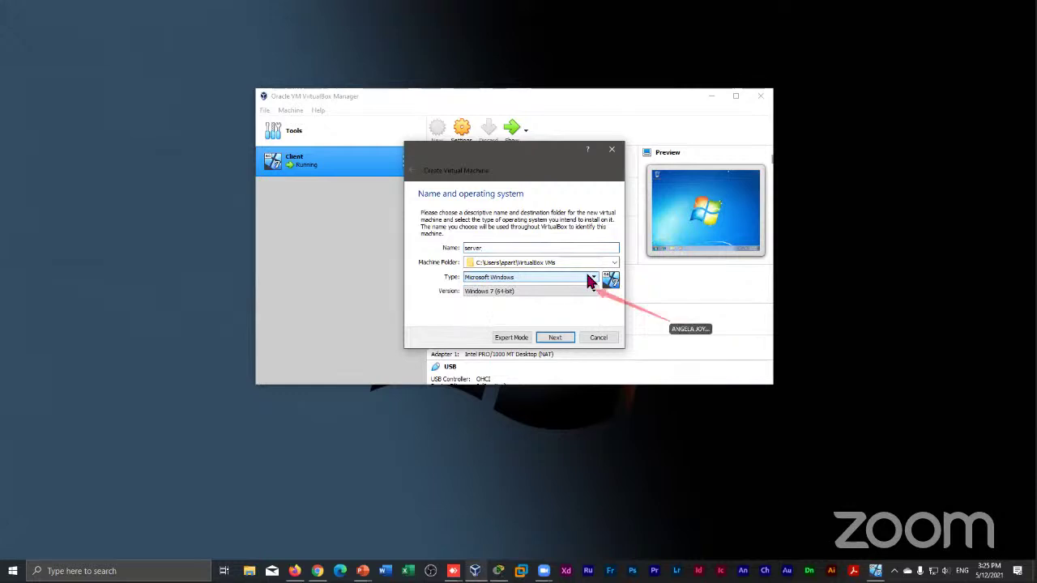
left_click(592, 280)
left_click(592, 294)
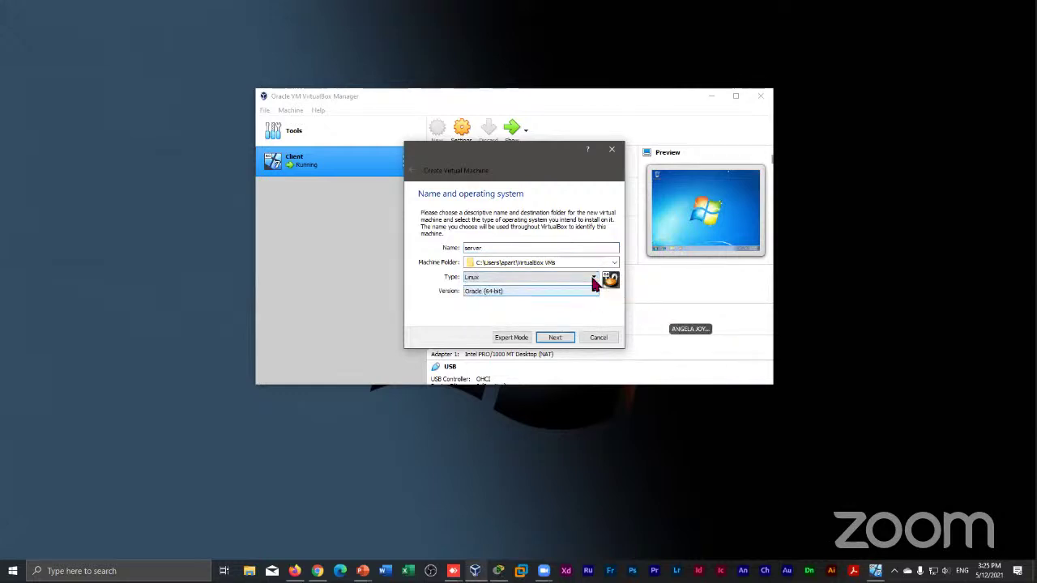
left_click(594, 280)
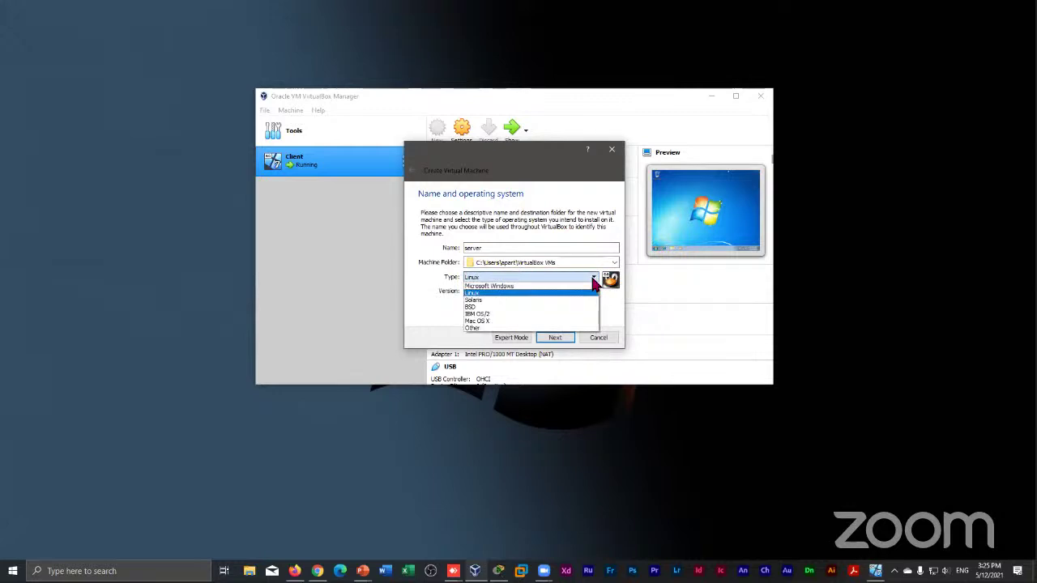
left_click(560, 290)
left_click(513, 291)
left_click(532, 278)
left_click(531, 280)
left_click(508, 293)
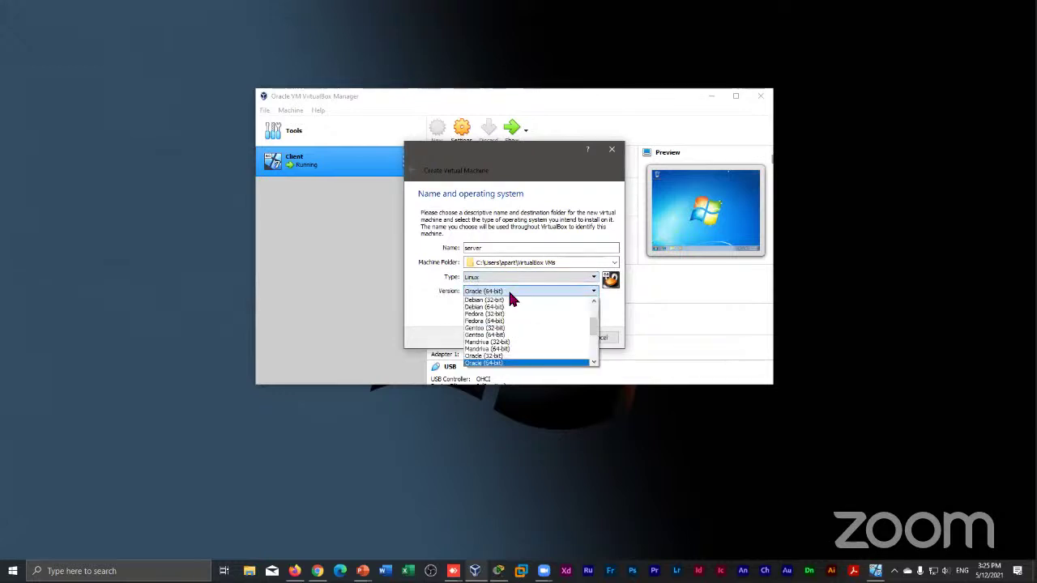
left_click(595, 287)
left_click(595, 278)
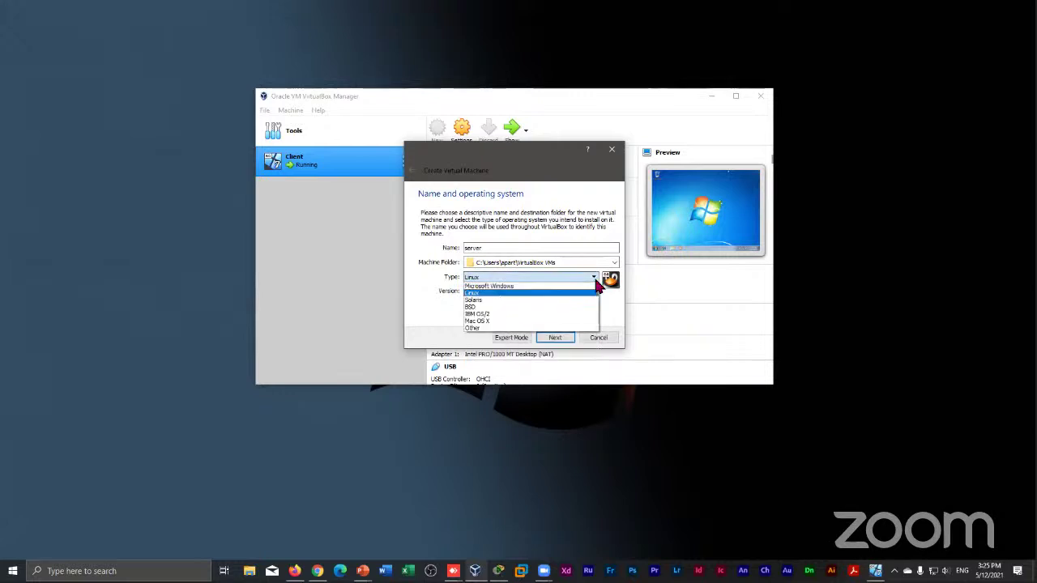
left_click(507, 287)
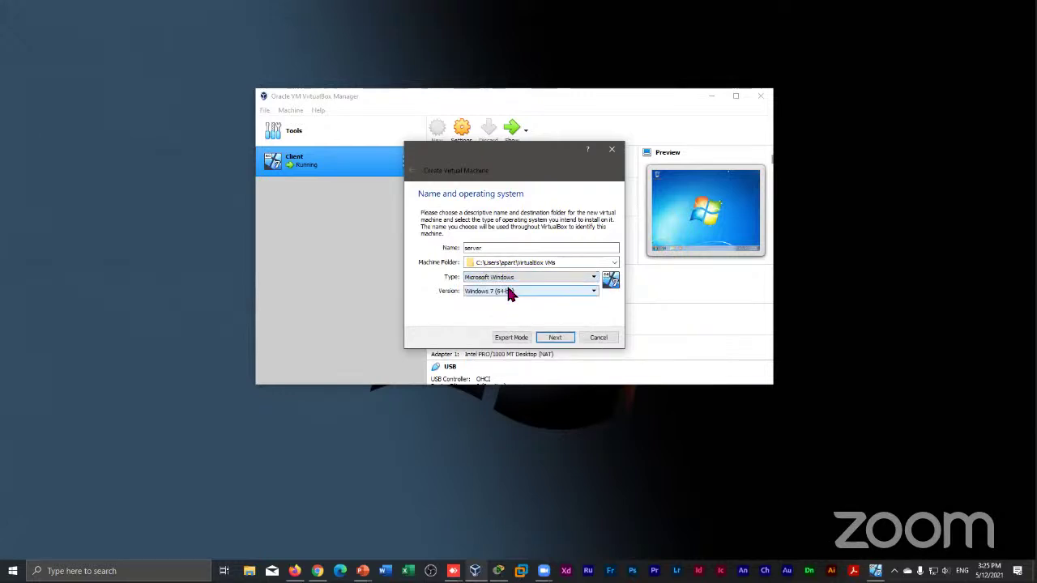
left_click(507, 293)
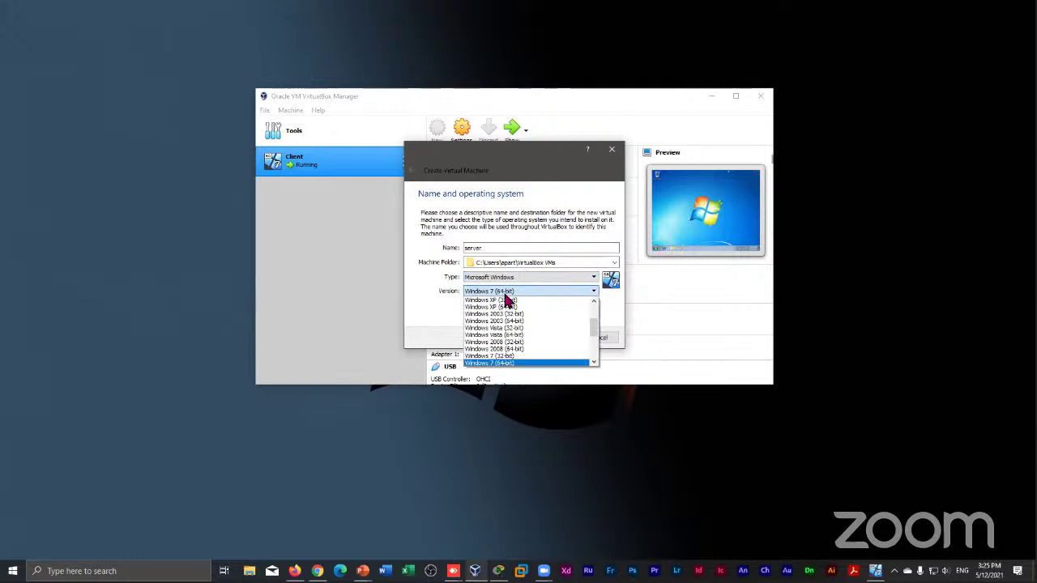
left_click(561, 364)
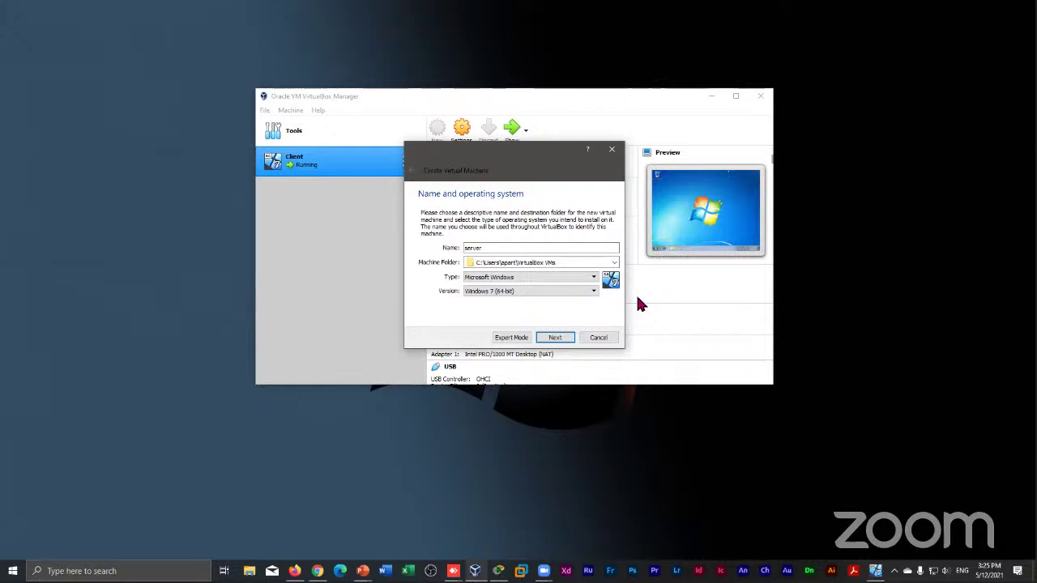
left_click(593, 291)
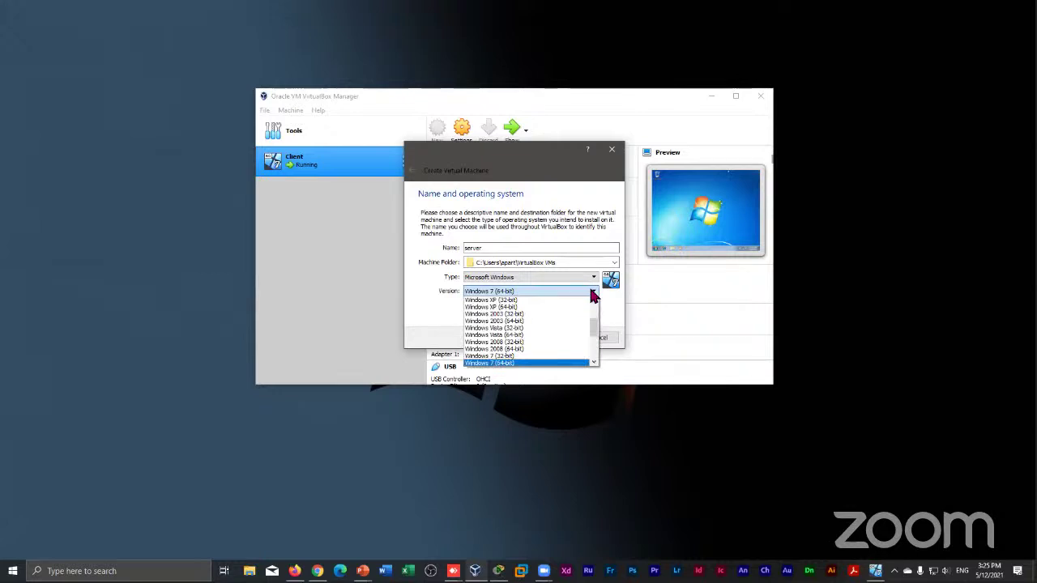
left_click(511, 355)
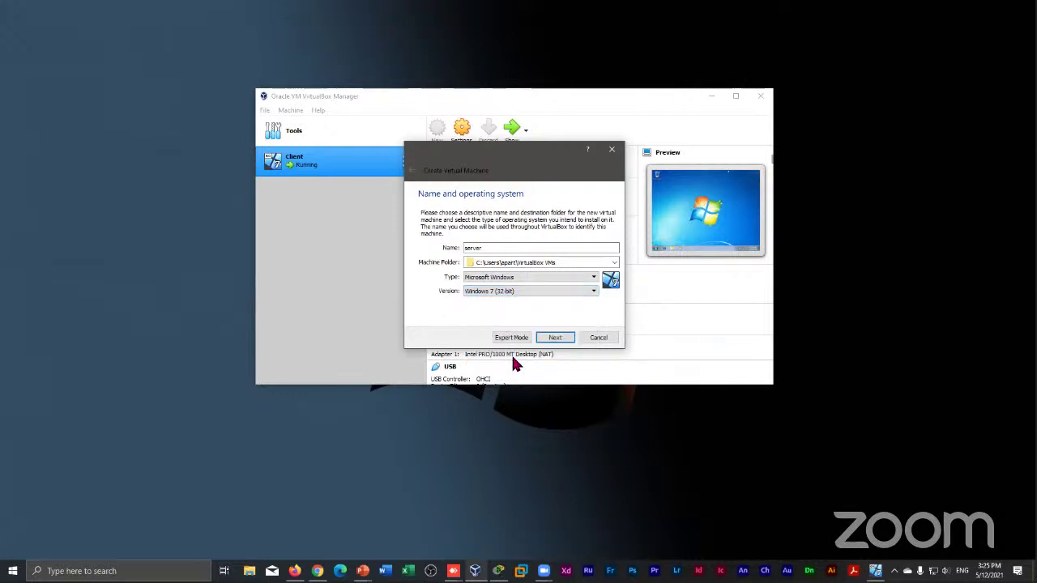
left_click(596, 290)
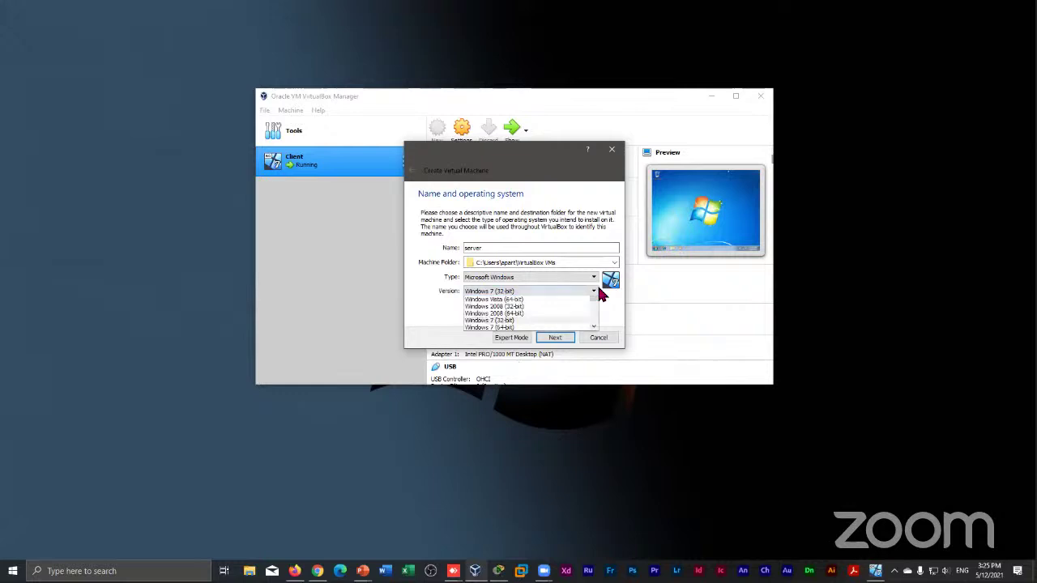
left_click(587, 302)
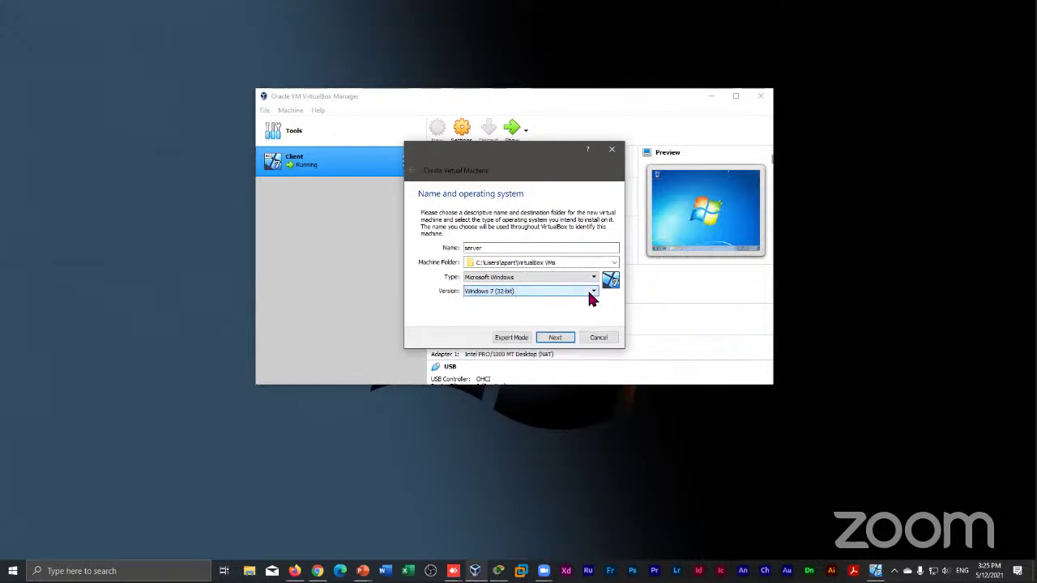
left_click(590, 296)
left_click(523, 362)
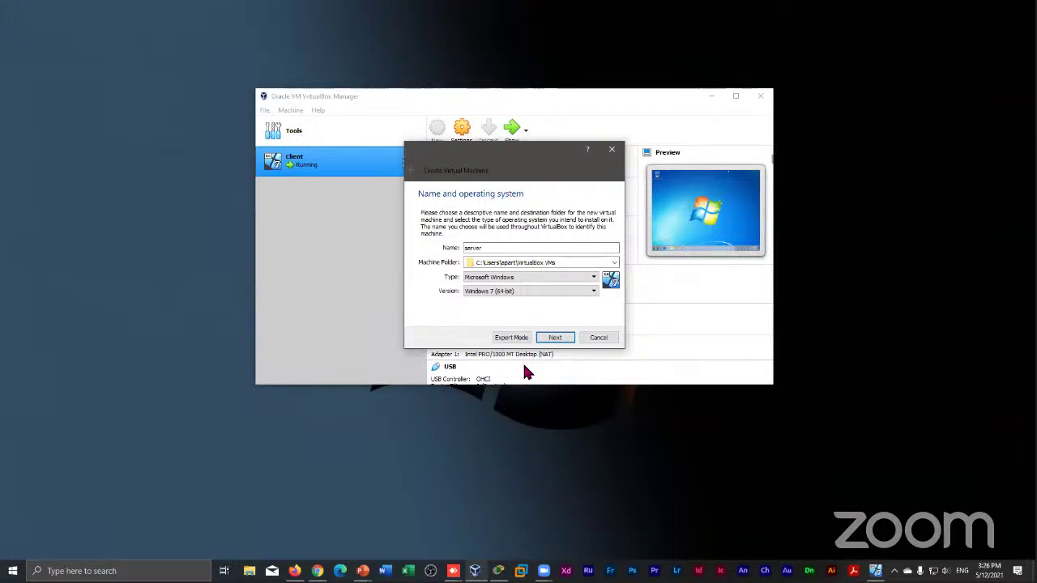
On the Memory size page, replace the 3072 MB value with 8000 MB of RAM
left_click(556, 338)
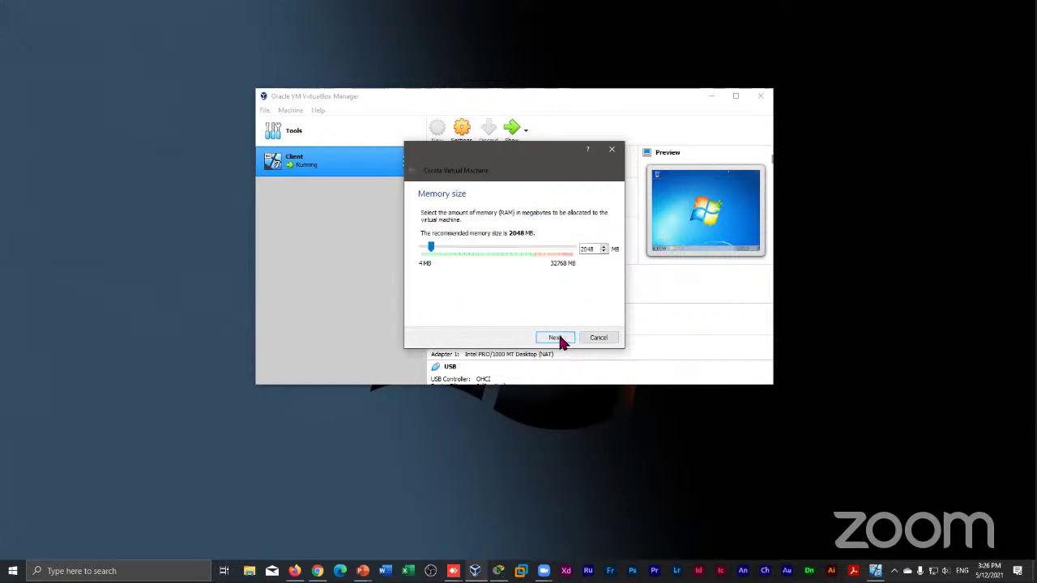
left_click(547, 248)
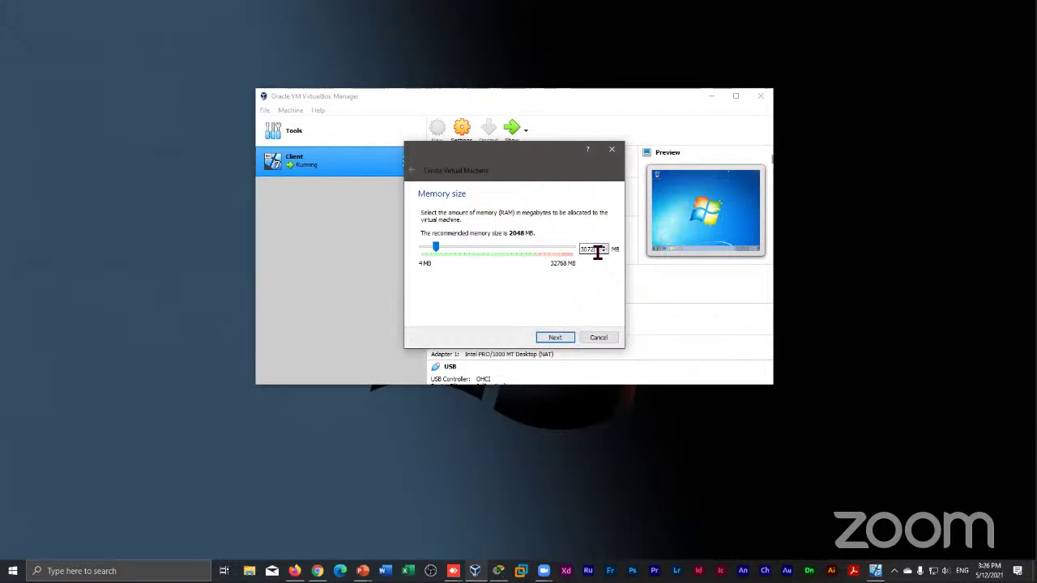
key("BackSpace")
key("BackSpace")
key("BackSpace")
key("BackSpace")
type("8000")
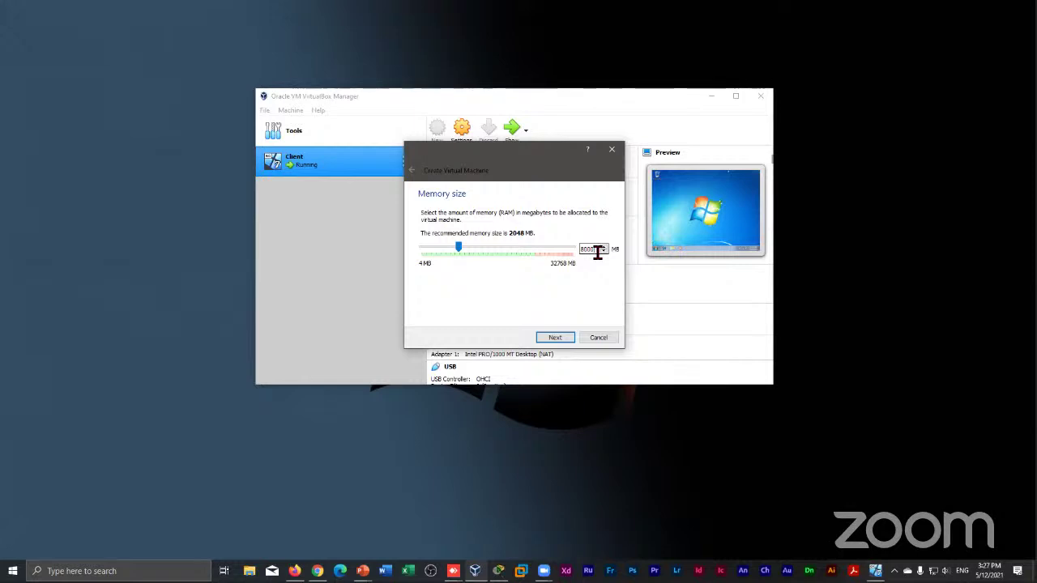
Reduce the virtual machine's memory value from 8000 to 800 MB
key("BackSpace")
type("0")
key("BackSpace")
type("0")
key("BackSpace")
key("BackSpace")
Advance past memory, then cancel both the hard disk dialog and the new machine wizard
key("Return")
key("Return")
key("Return")
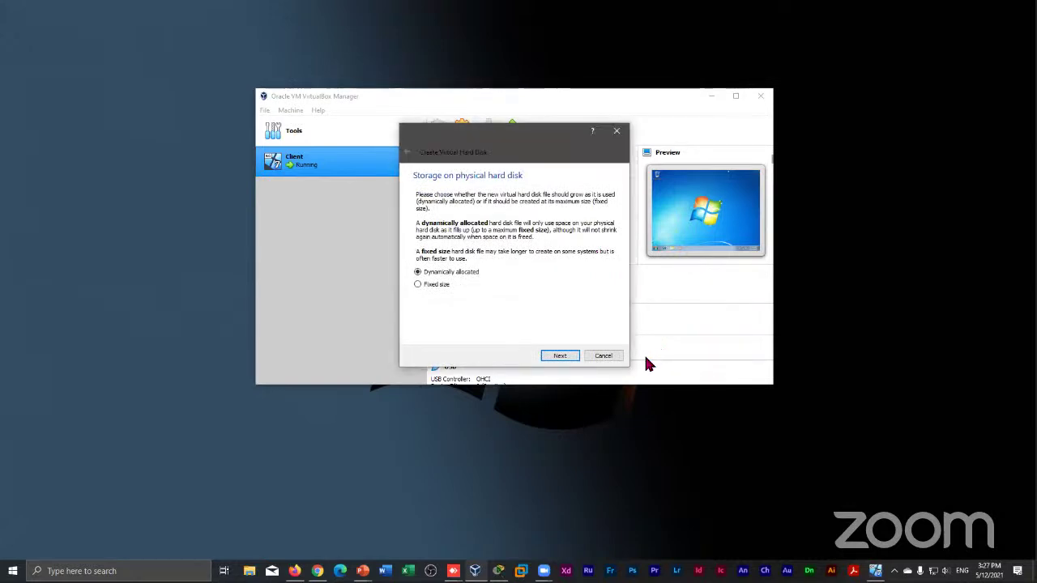
left_click(612, 357)
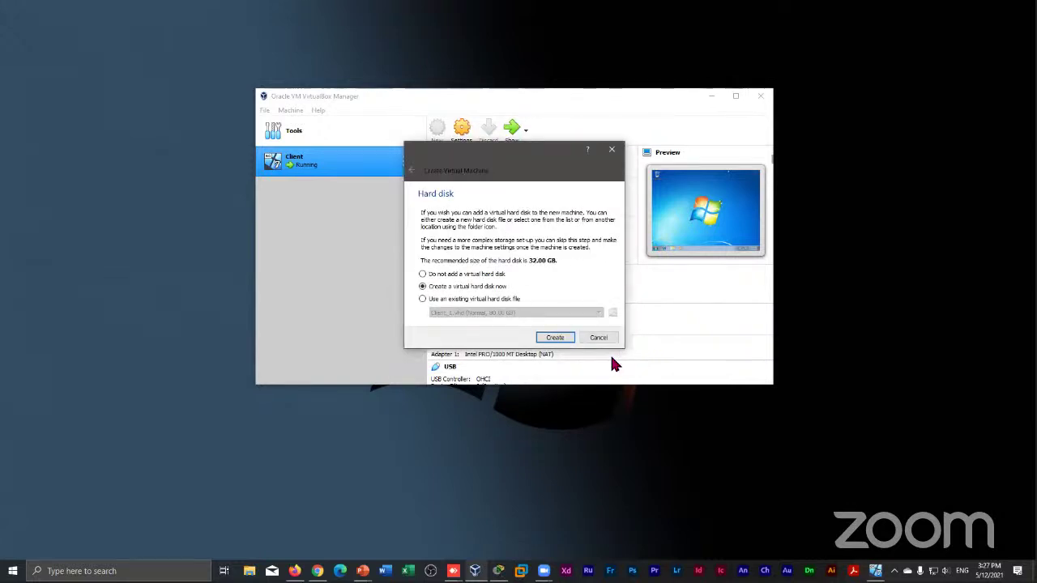
left_click(599, 338)
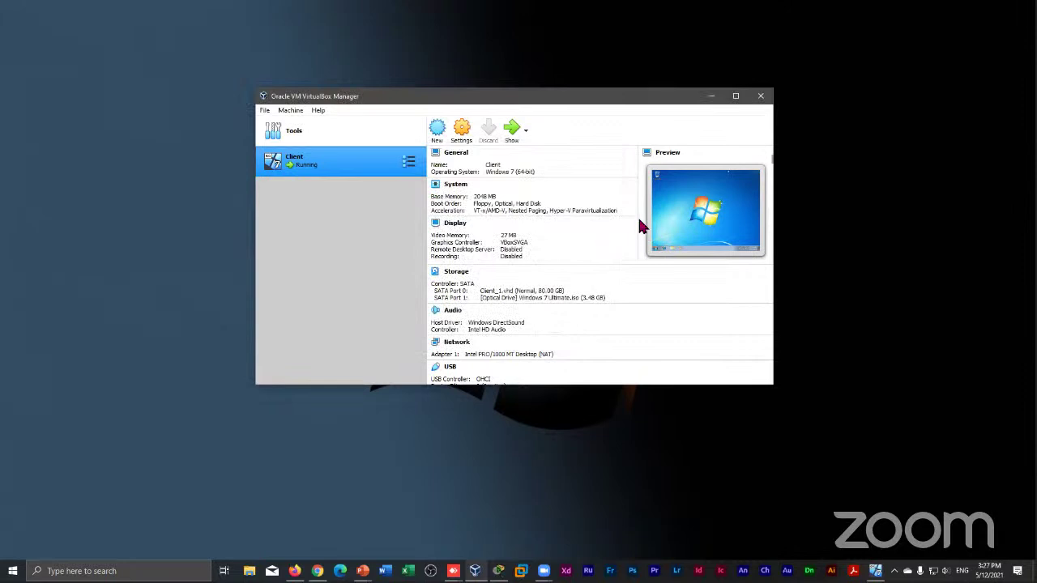
Begin a new virtual machine named 'server' and continue to its memory size page
left_click(438, 131)
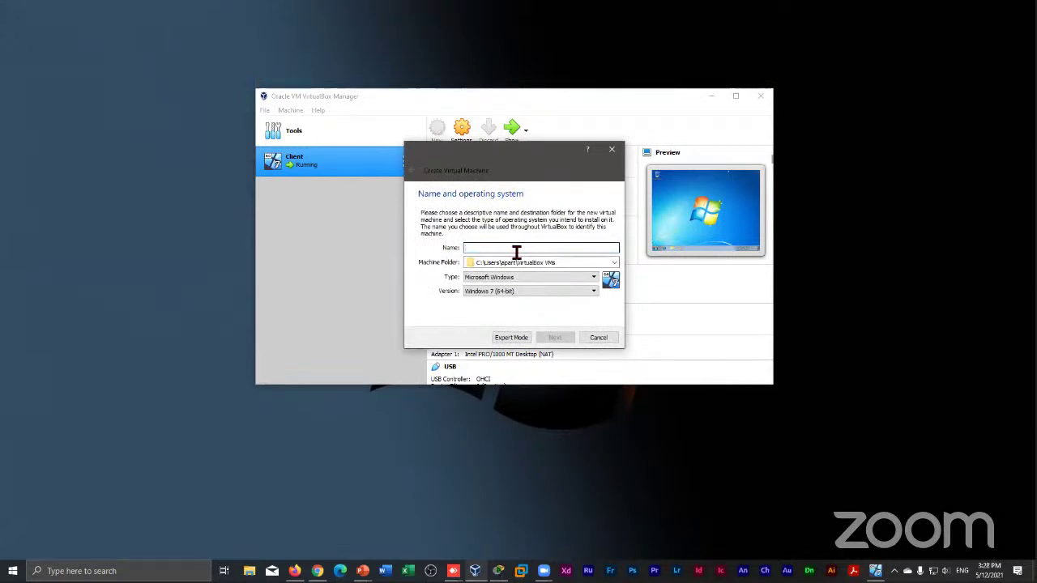
type("serv")
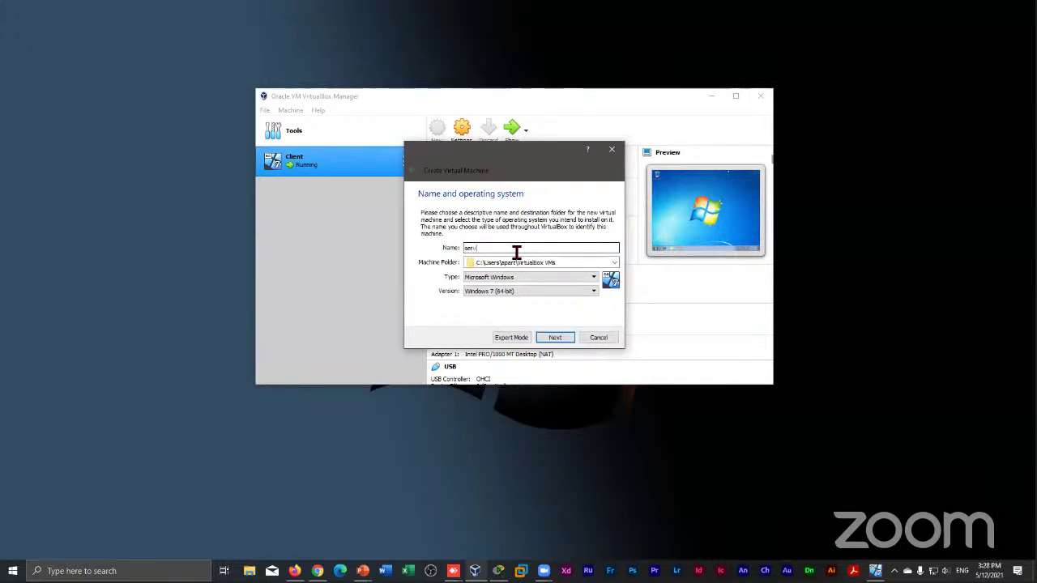
type("er")
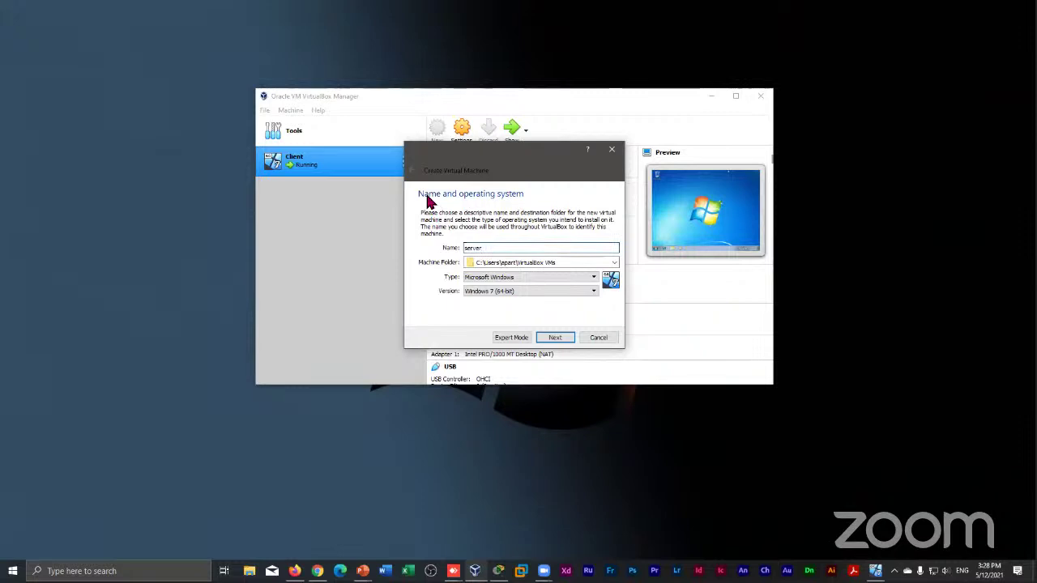
left_click(556, 338)
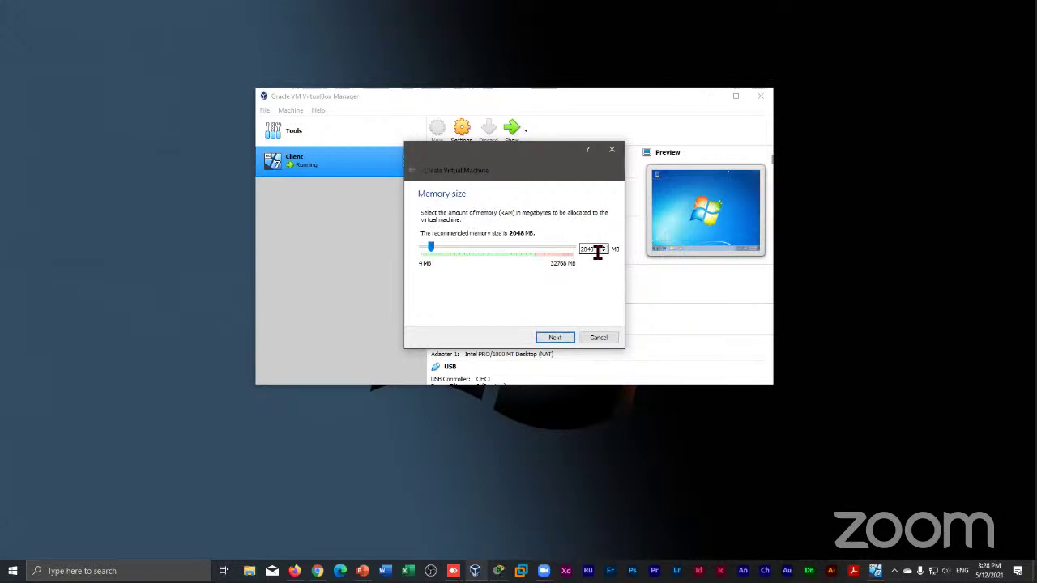
Lower the memory from the recommended 2048 MB toward 80 using the spin box arrows
key("BackSpace")
key("BackSpace")
key("BackSpace")
type("80")
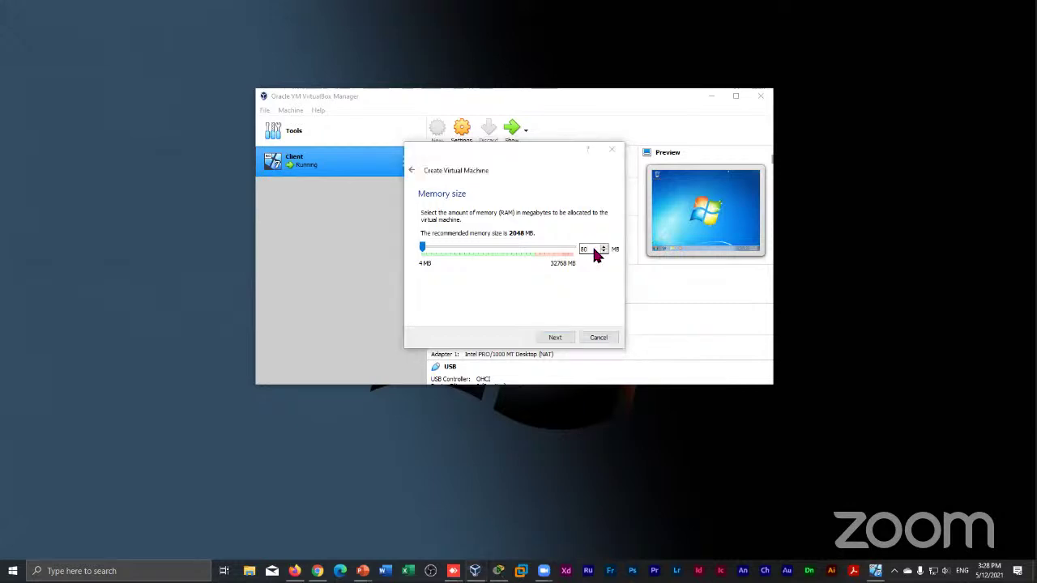
left_click(614, 253)
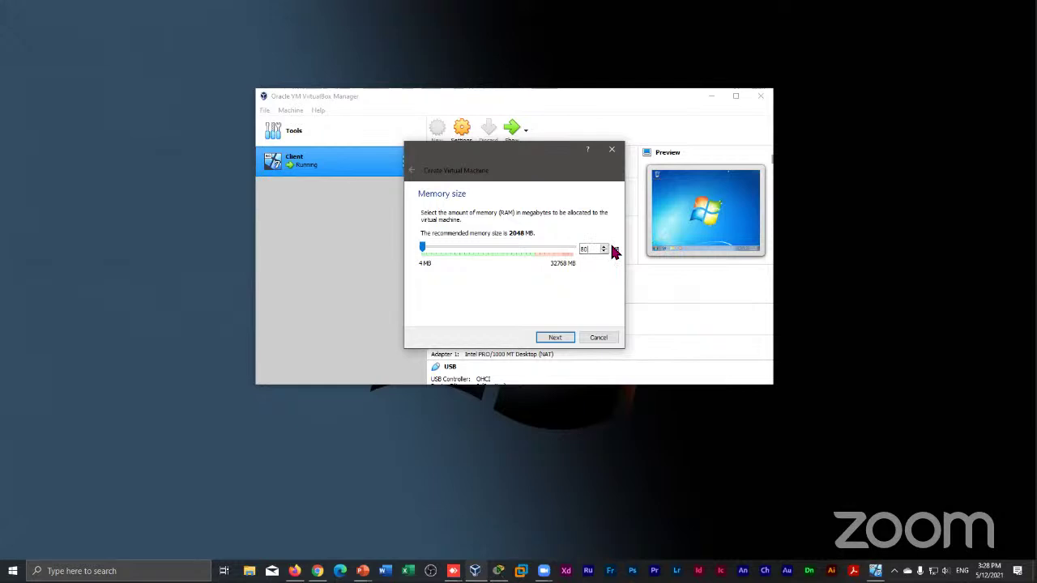
left_click(604, 252)
left_click(604, 251)
left_click(605, 250)
left_click(603, 247)
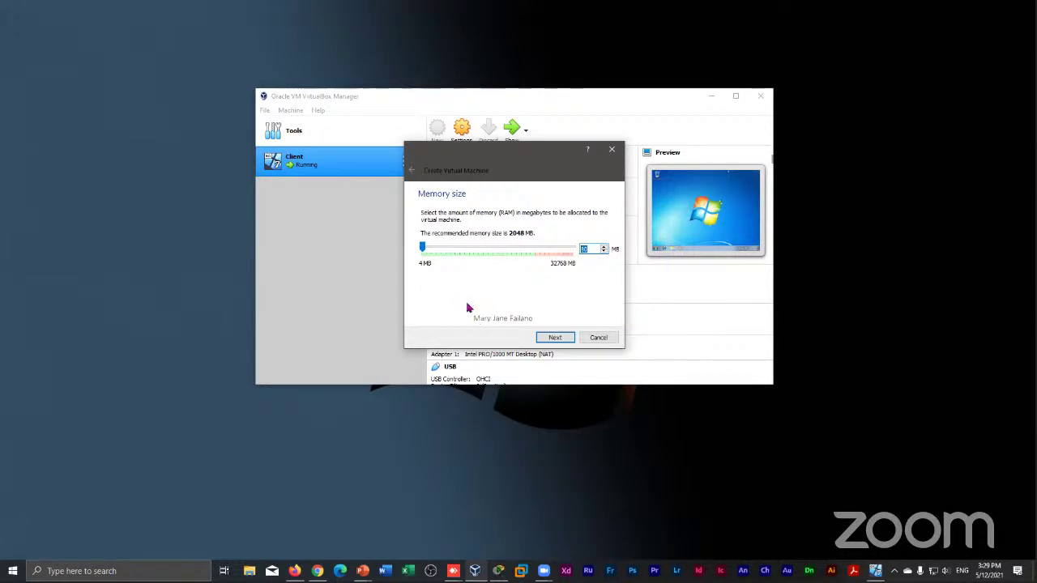
left_click_drag(521, 158, 514, 127)
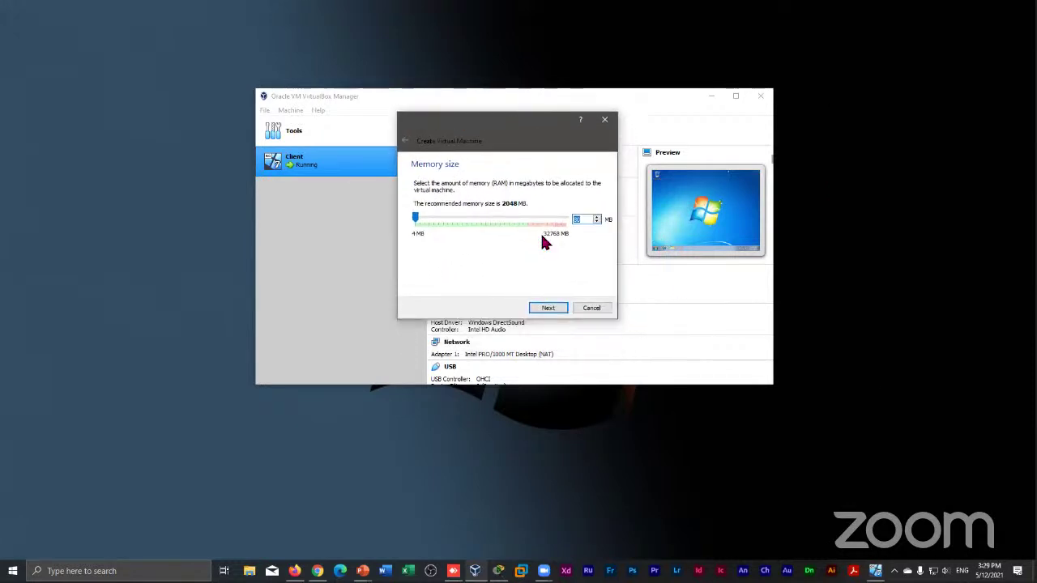
Enter 80 MB as the memory size and continue to the Hard disk page
type("80")
key("ctrl+a")
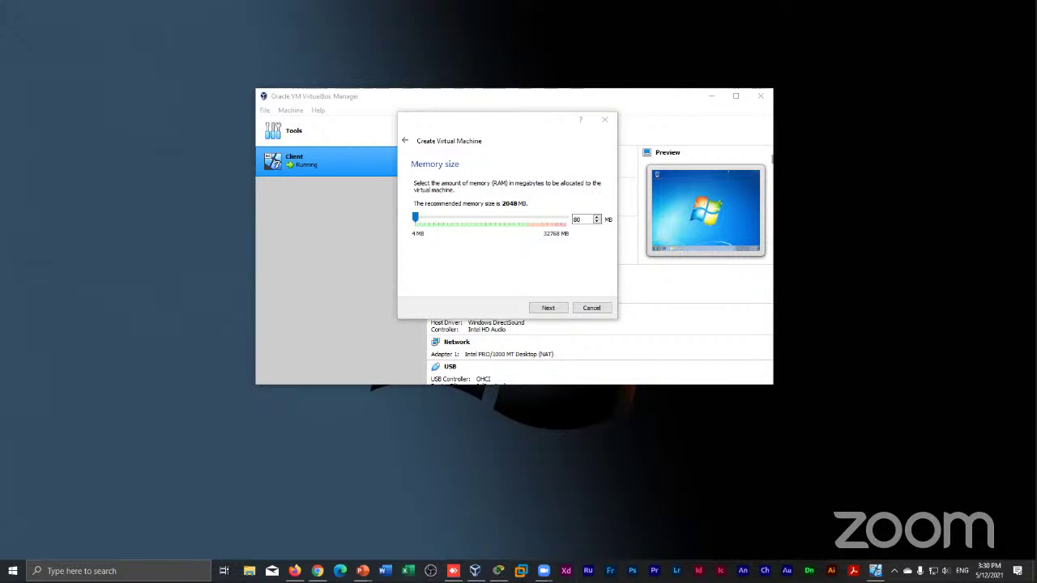
left_click(589, 219)
double_click(583, 220)
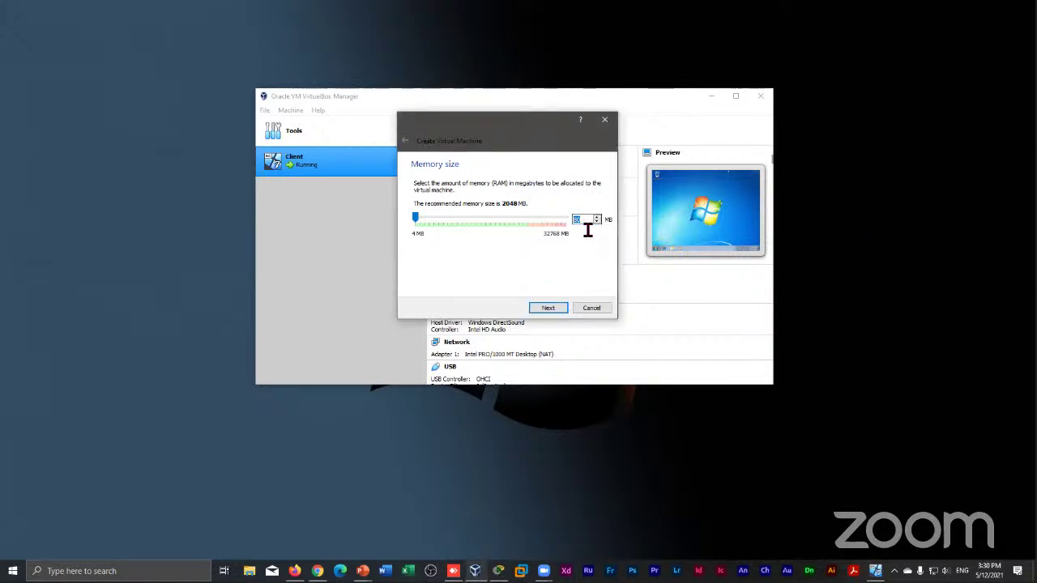
left_click(544, 308)
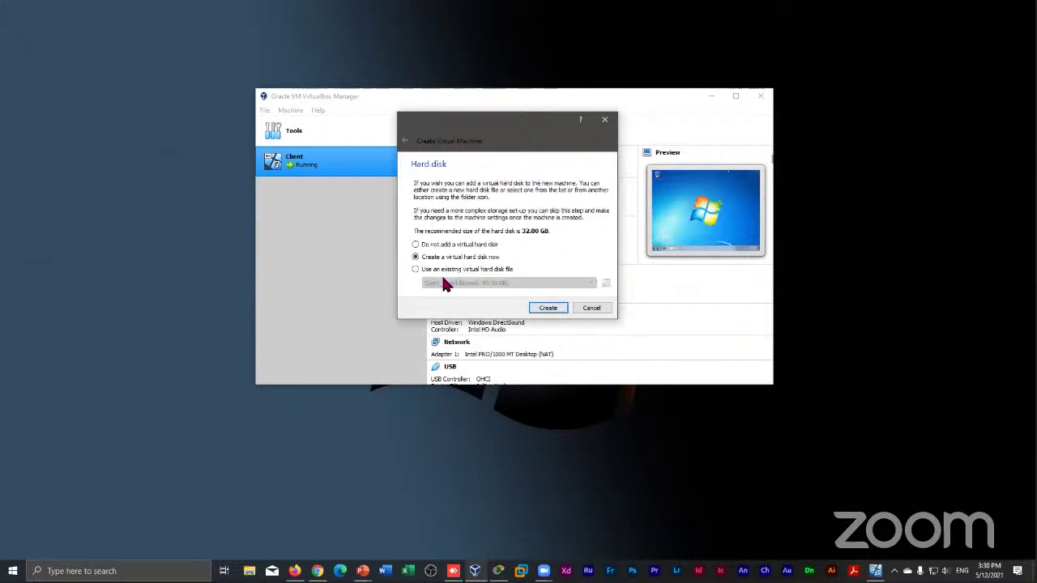
Start a VHD disk up to the size page, then cancel the disk and machine wizards
left_click(548, 308)
left_click(441, 204)
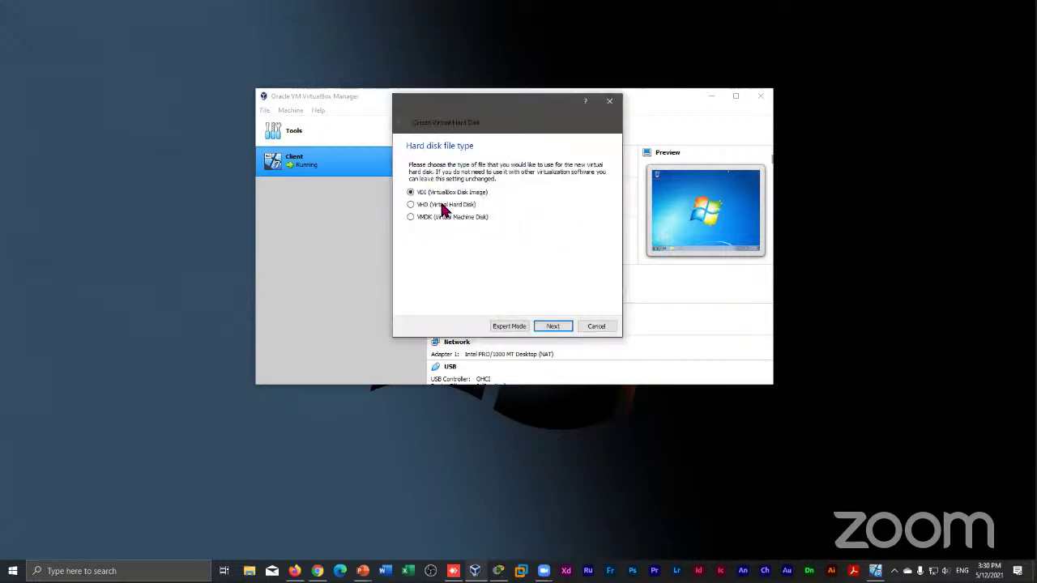
left_click(553, 326)
left_click(554, 327)
double_click(597, 222)
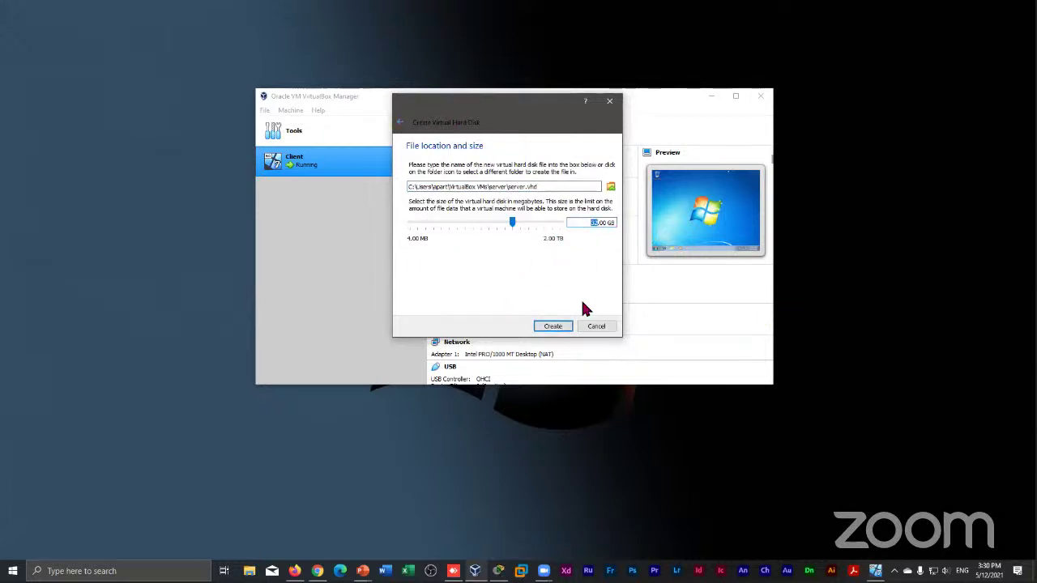
left_click(605, 327)
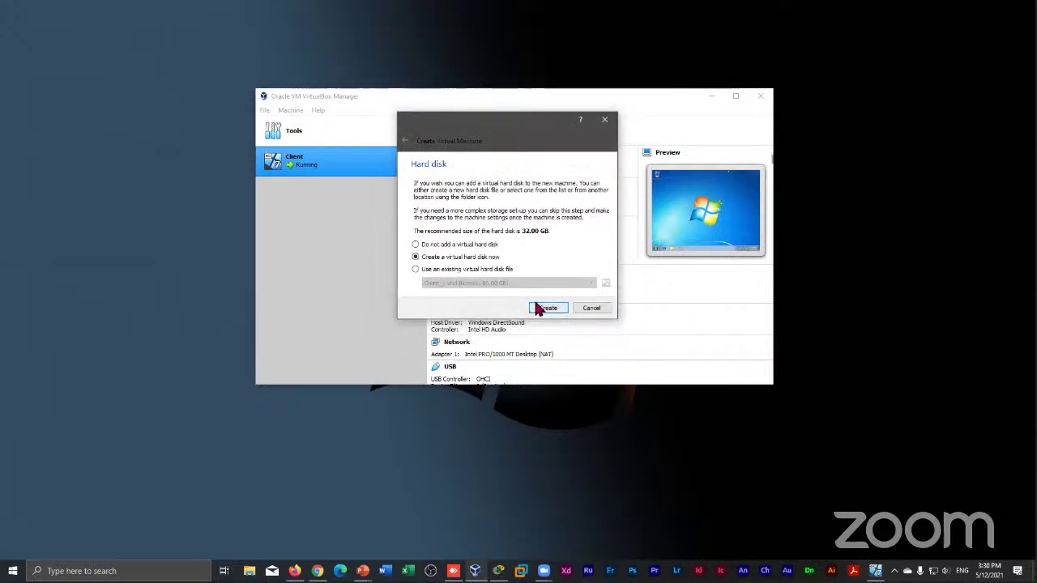
left_click(590, 309)
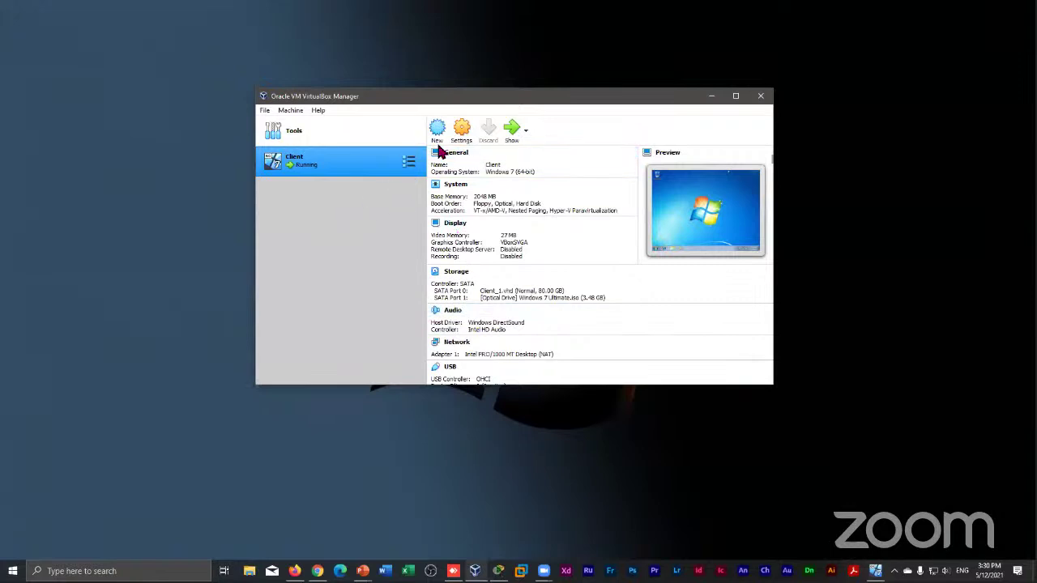
Name the new machine 'Server', choose Other Windows (64-bit), and give it 1024 MB memory
left_click(436, 130)
type("Server")
left_click(525, 292)
scroll(524, 349, "down", 3)
left_click(533, 362)
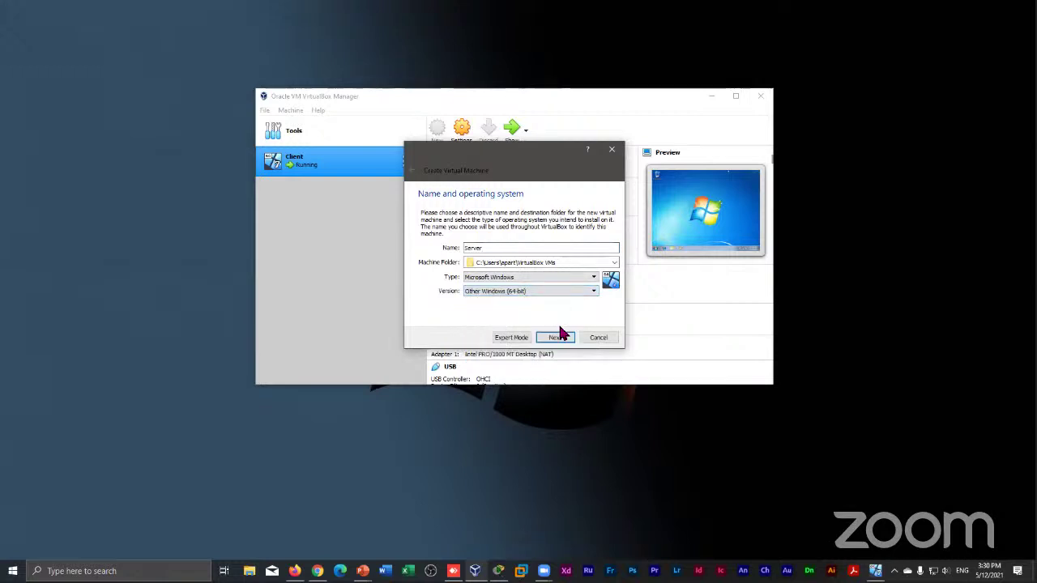
left_click(557, 337)
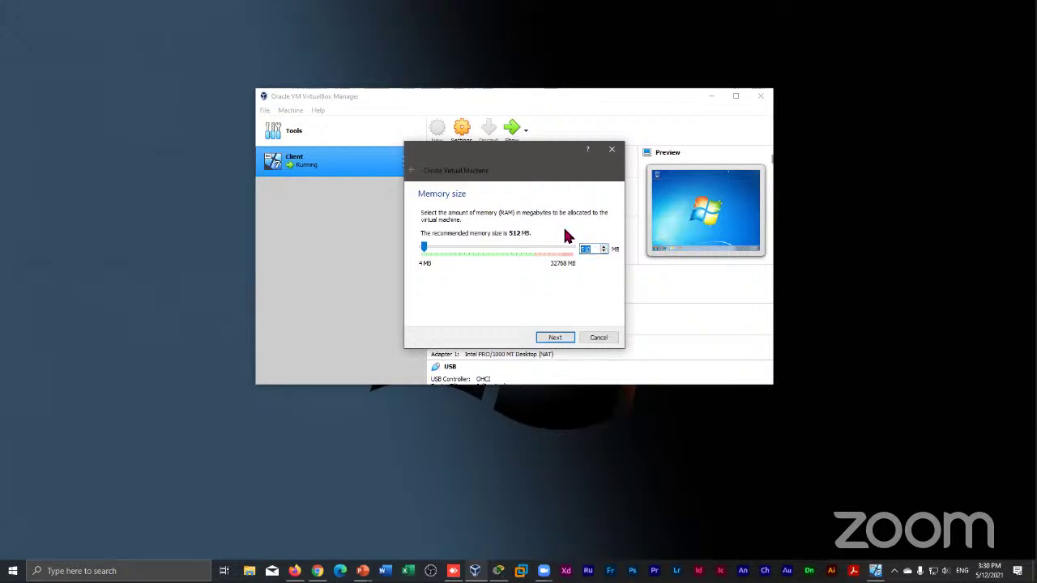
key("BackSpace")
type("1024")
left_click(555, 338)
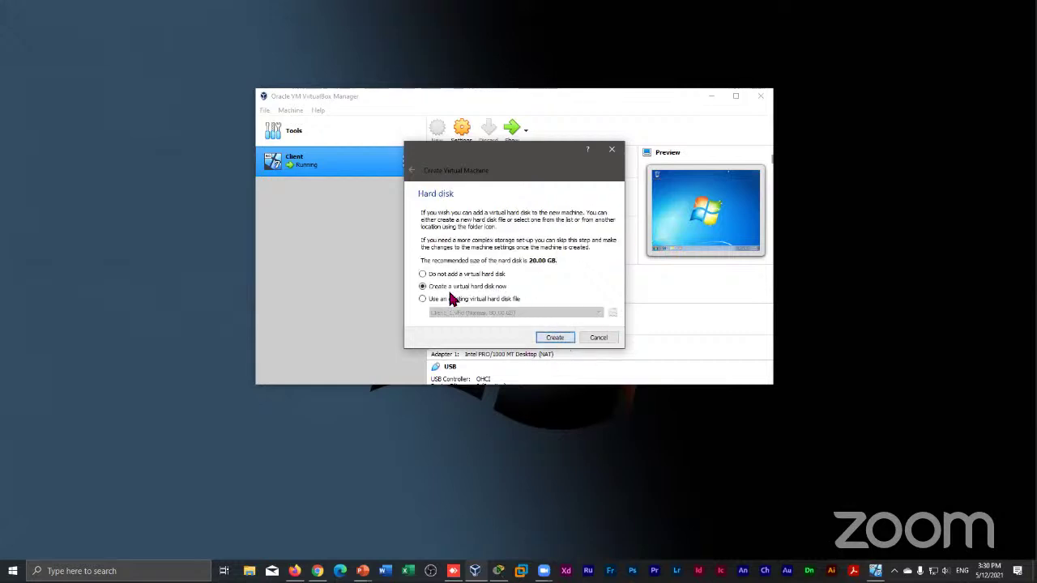
Create a new 80 GB VHD hard disk and finish creating the machine
left_click(554, 339)
left_click(450, 235)
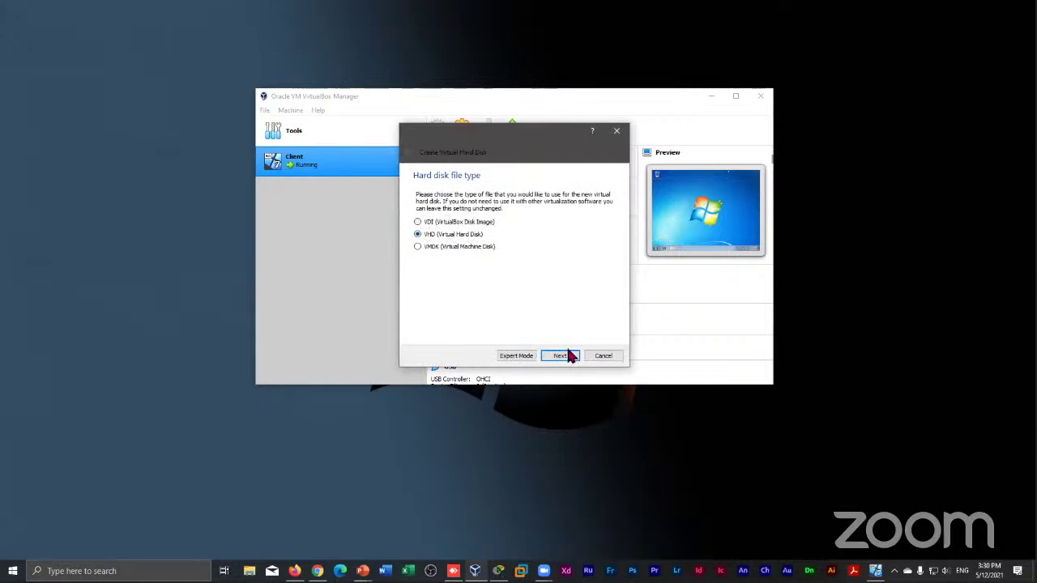
left_click(565, 350)
left_click(567, 352)
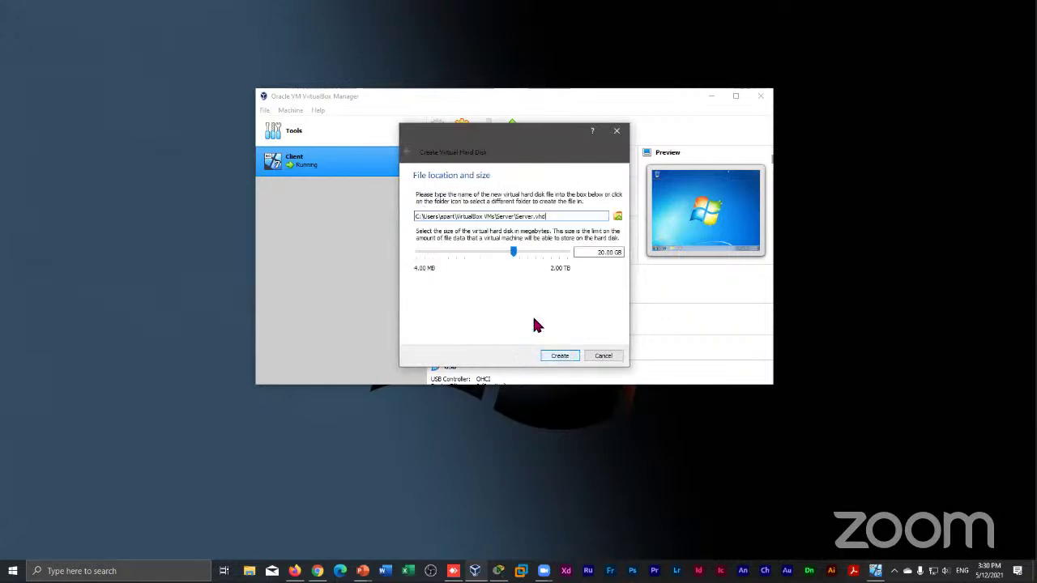
double_click(603, 253)
type("80")
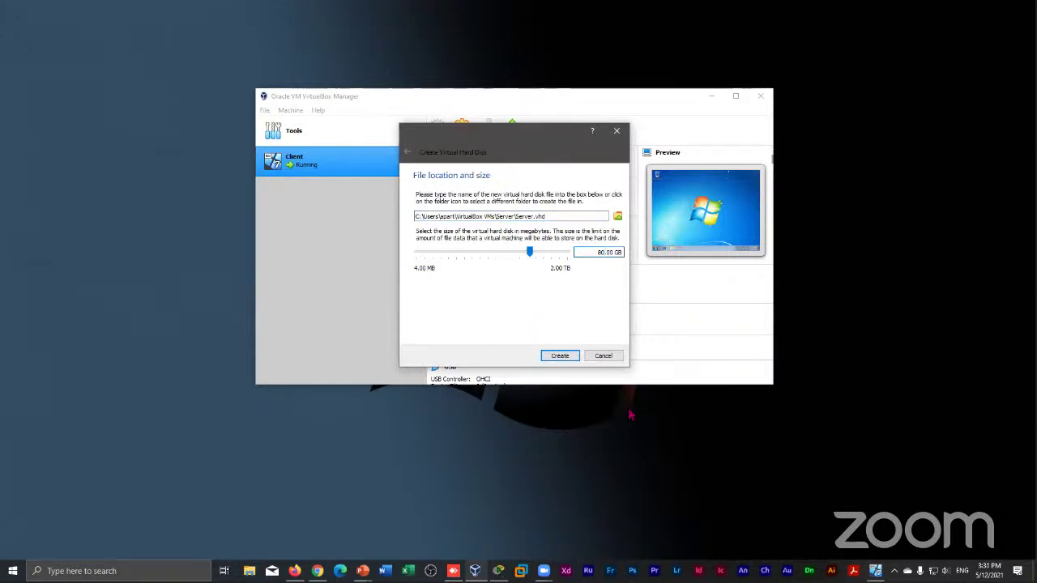
left_click(569, 361)
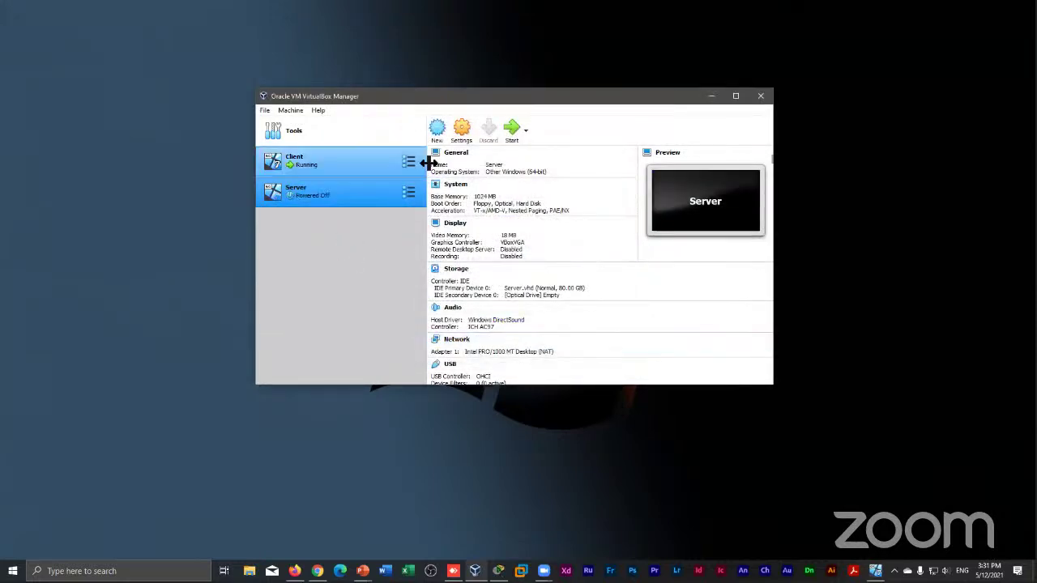
Insert GRMSXVOL_EN_DVD.iso into Server's empty optical drive and start the VM
key("ctrl+s")
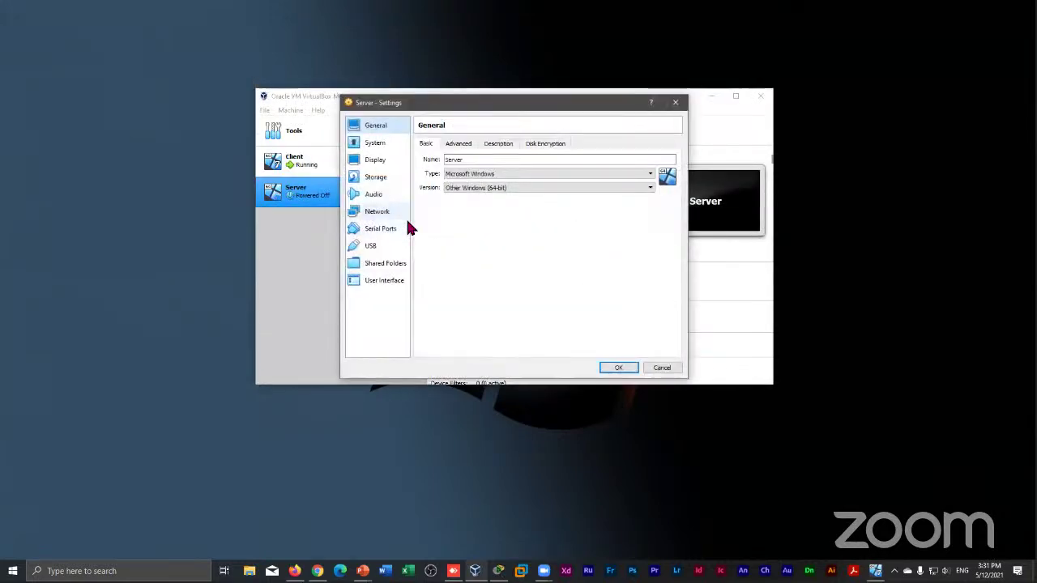
left_click(377, 180)
left_click(444, 181)
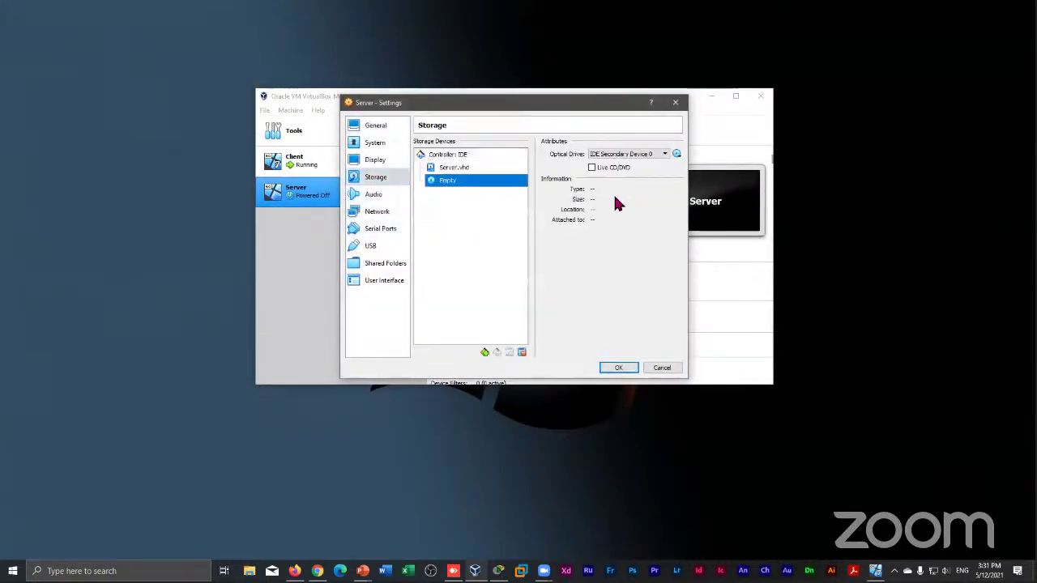
left_click(676, 154)
left_click(685, 184)
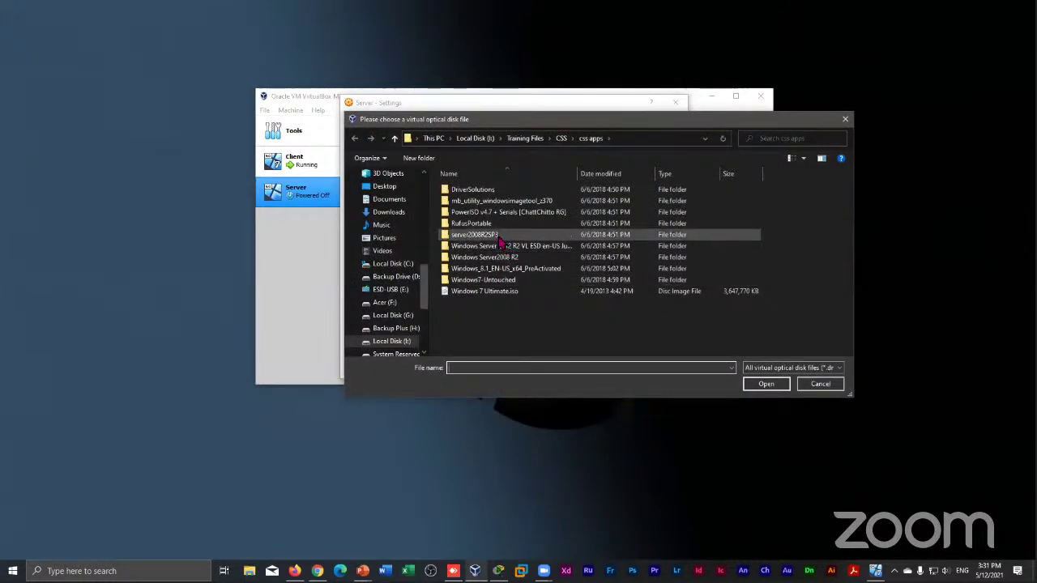
double_click(502, 257)
double_click(506, 189)
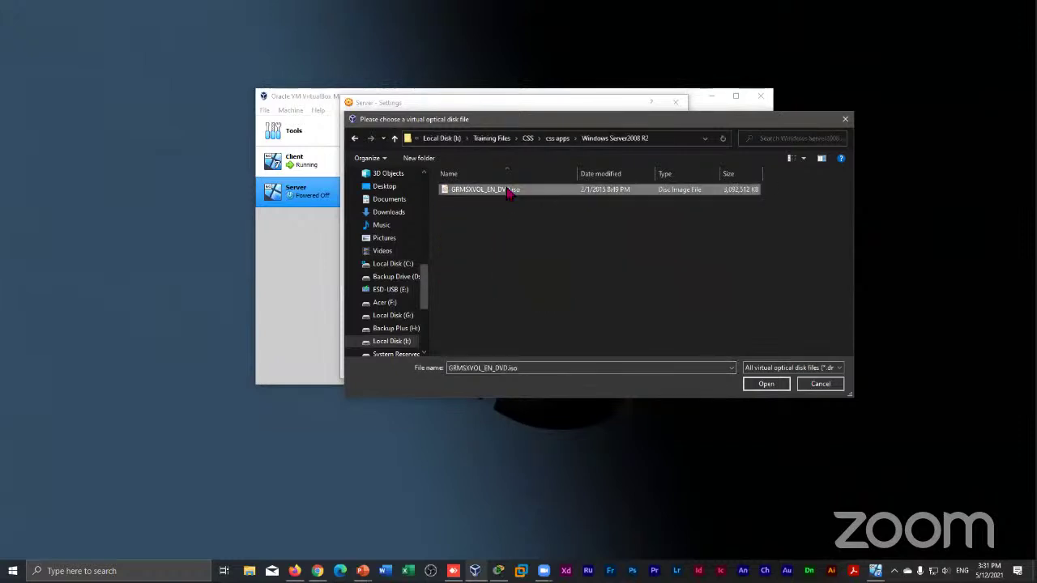
left_click(615, 369)
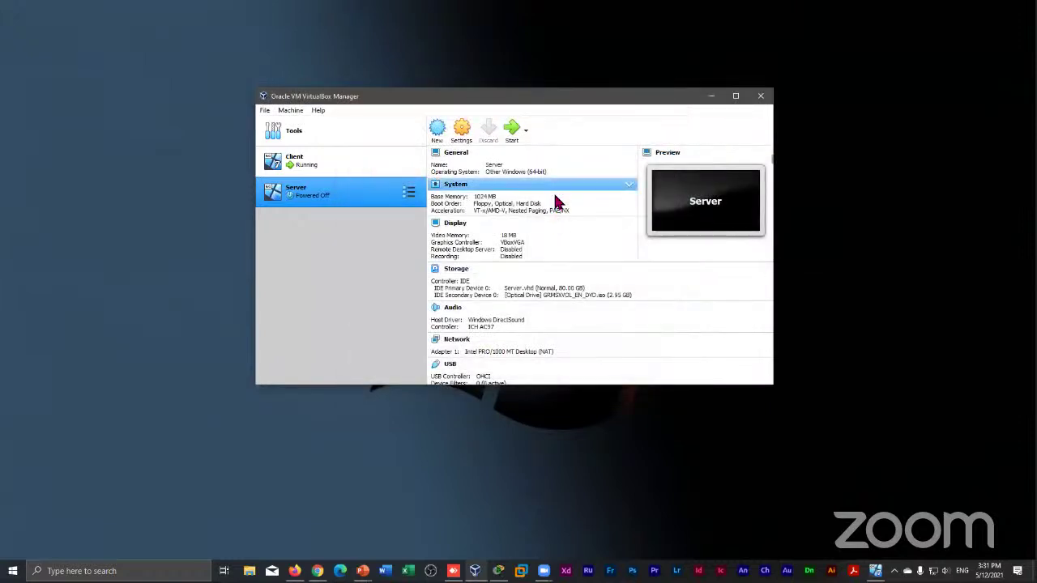
left_click(512, 130)
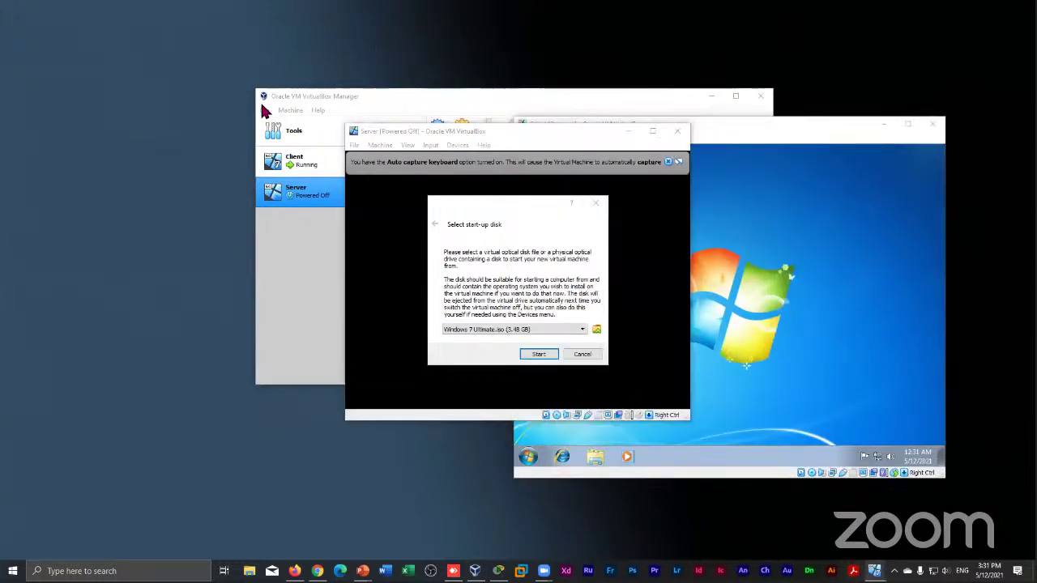
Boot the Server VM from GRMSXVOL_EN_DVD.iso and dismiss the keyboard auto-capture notice
left_click(461, 330)
left_click(471, 345)
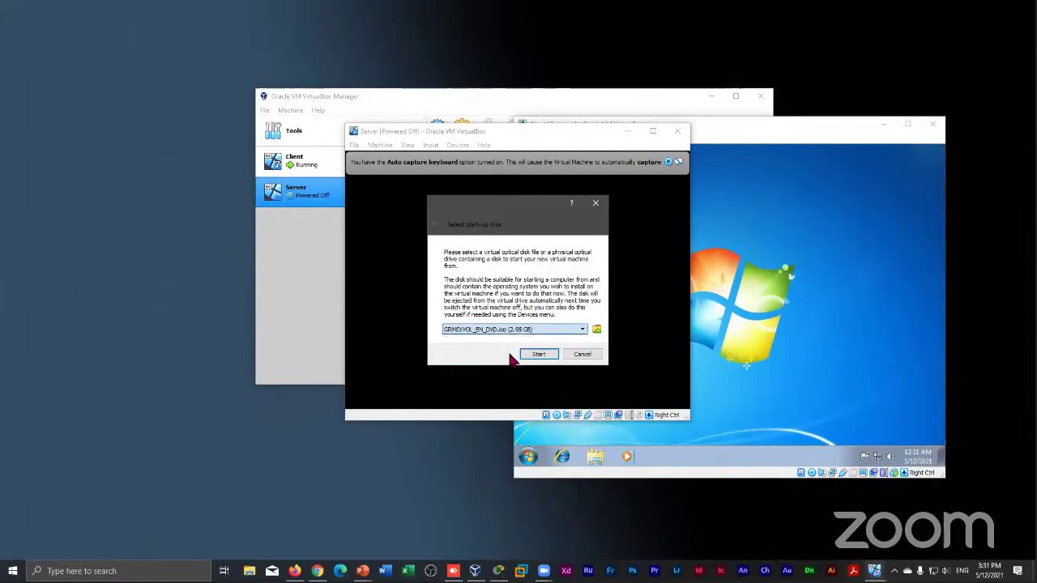
left_click(538, 354)
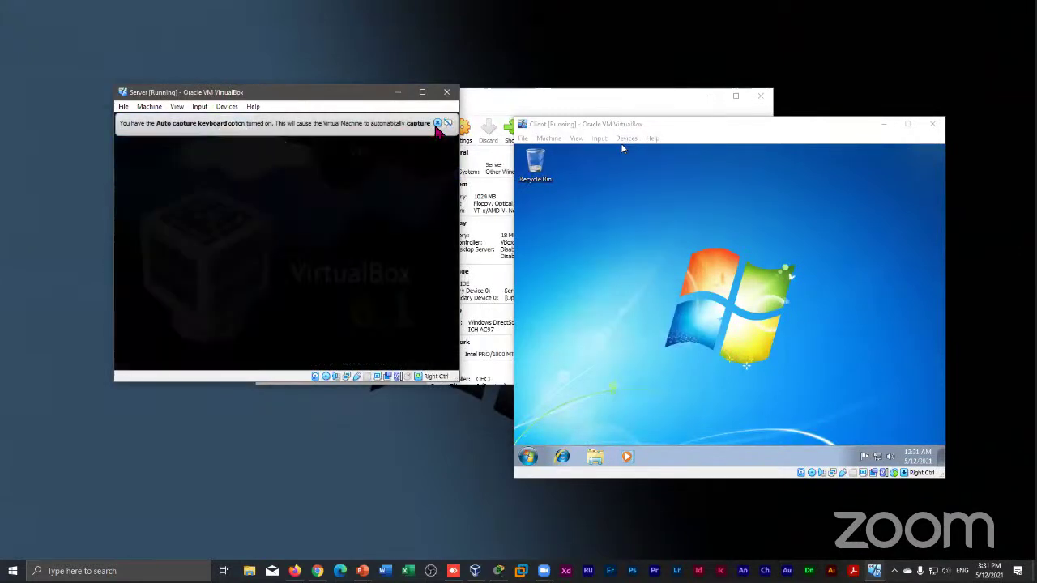
mouse_move(426, 143)
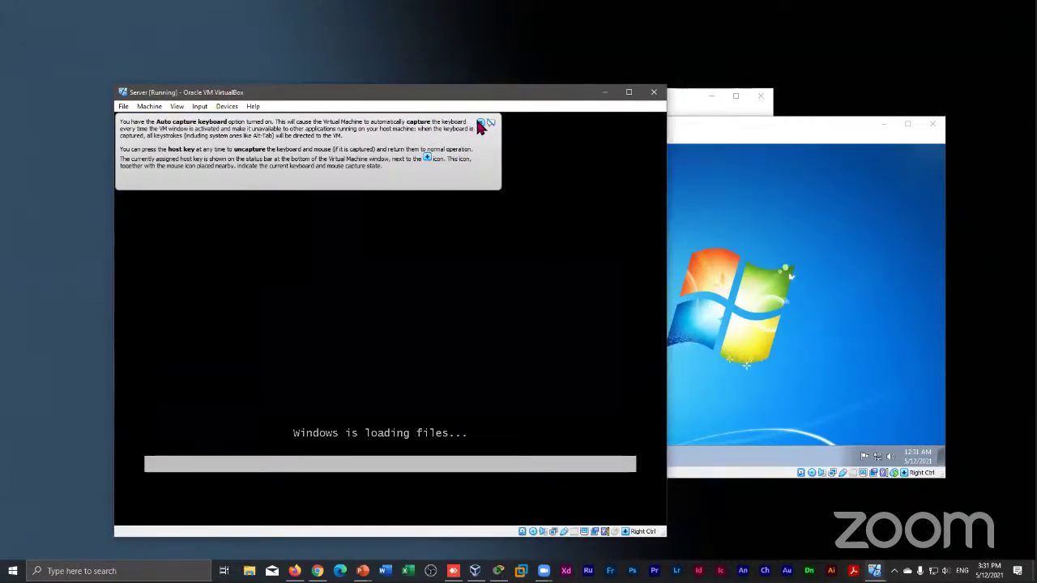
left_click(479, 123)
Arrange the Server and Client VM windows side by side
left_click_drag(448, 92, 400, 70)
left_click(680, 139)
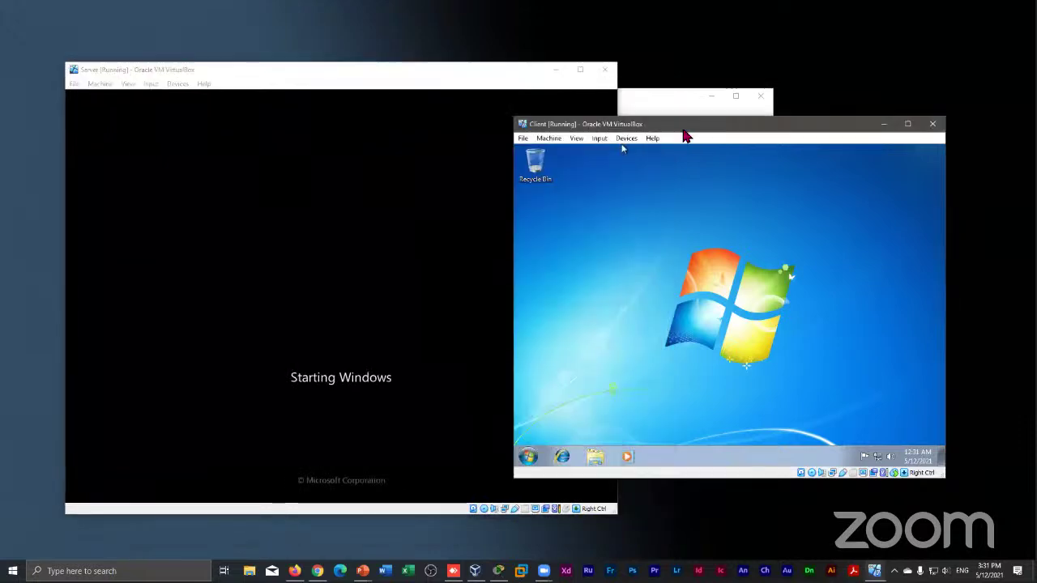
left_click_drag(686, 132, 703, 110)
left_click(389, 74)
mouse_move(388, 75)
left_mouse_down()
mouse_move(397, 62)
mouse_move(383, 57)
left_mouse_up()
left_click(751, 121)
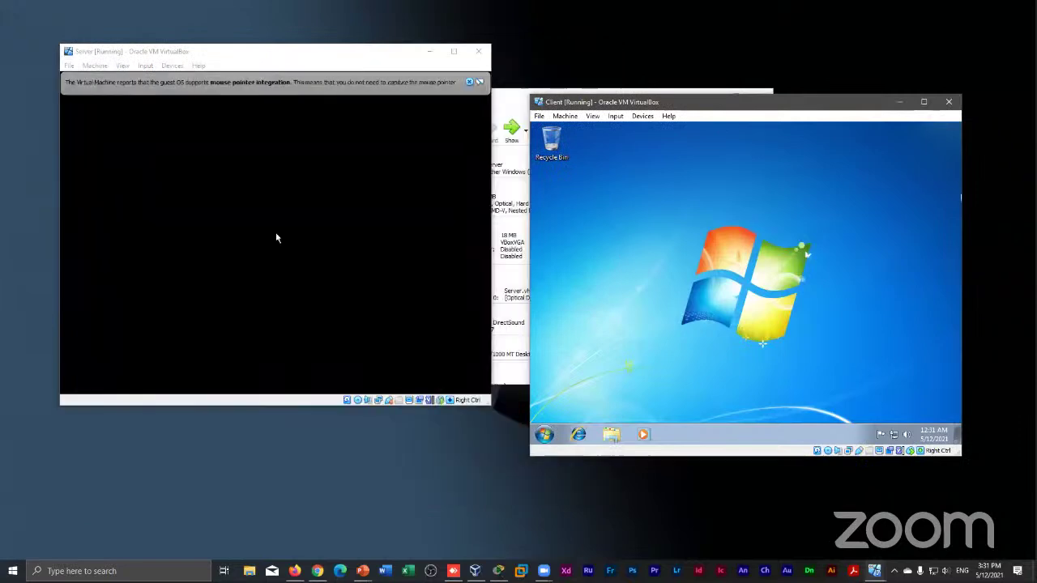
Accept the installer's language settings, choose Install now, and realign both VM windows
left_click(470, 82)
left_click(417, 340)
left_click(263, 239)
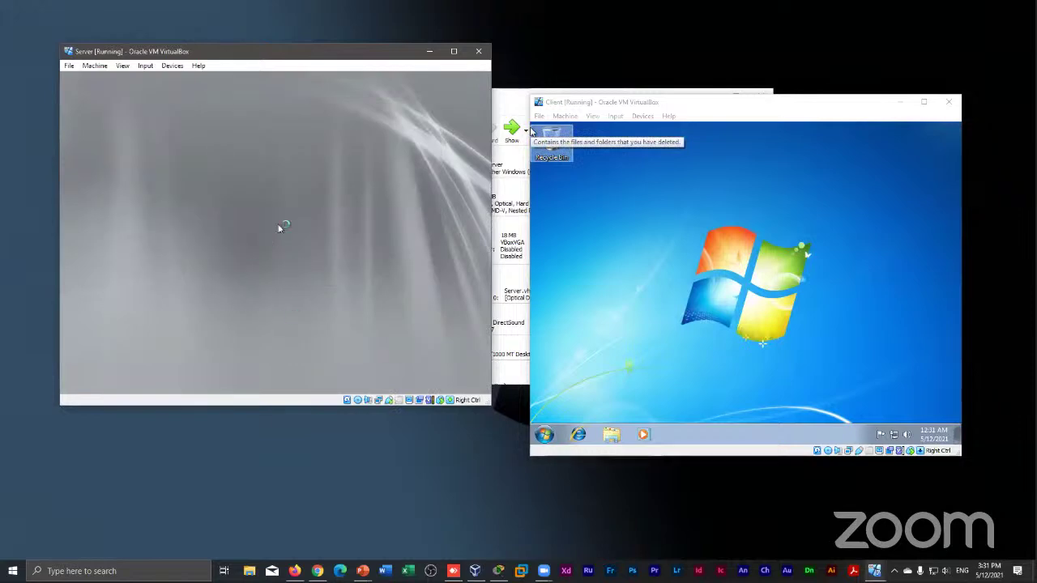
left_click(751, 113)
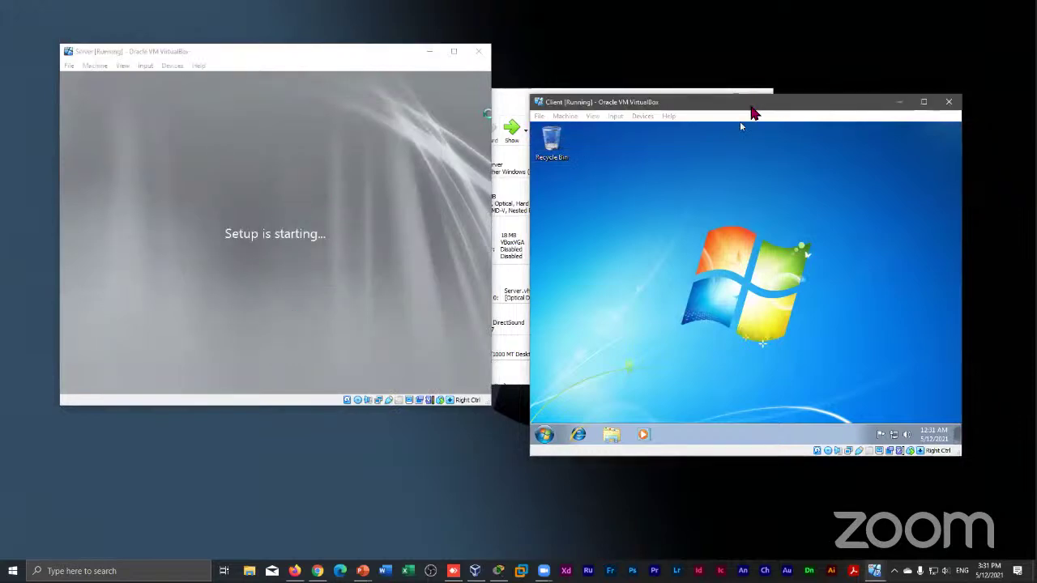
left_click_drag(750, 114, 768, 63)
left_click(371, 61)
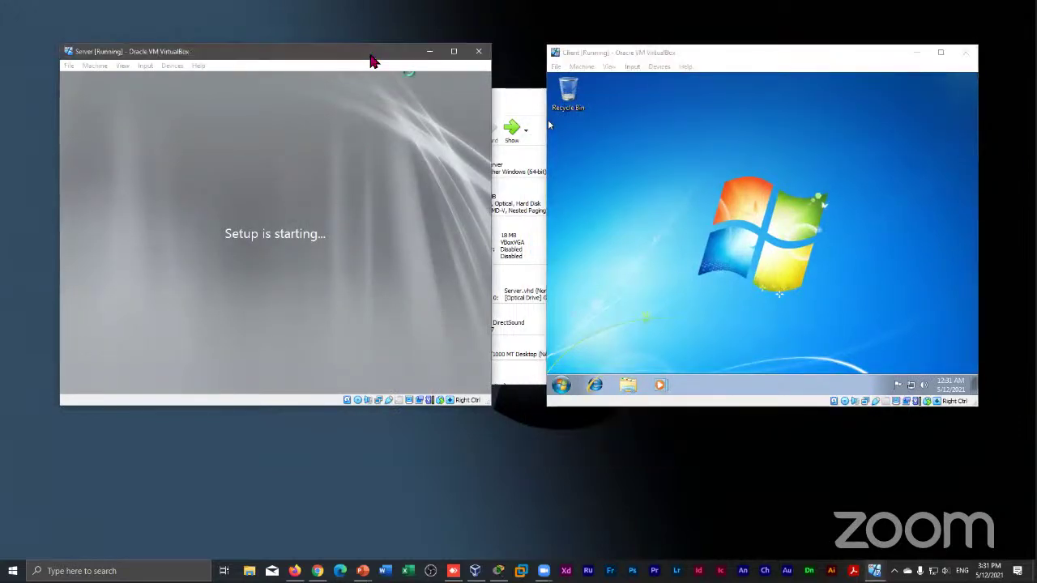
left_click_drag(371, 61, 415, 65)
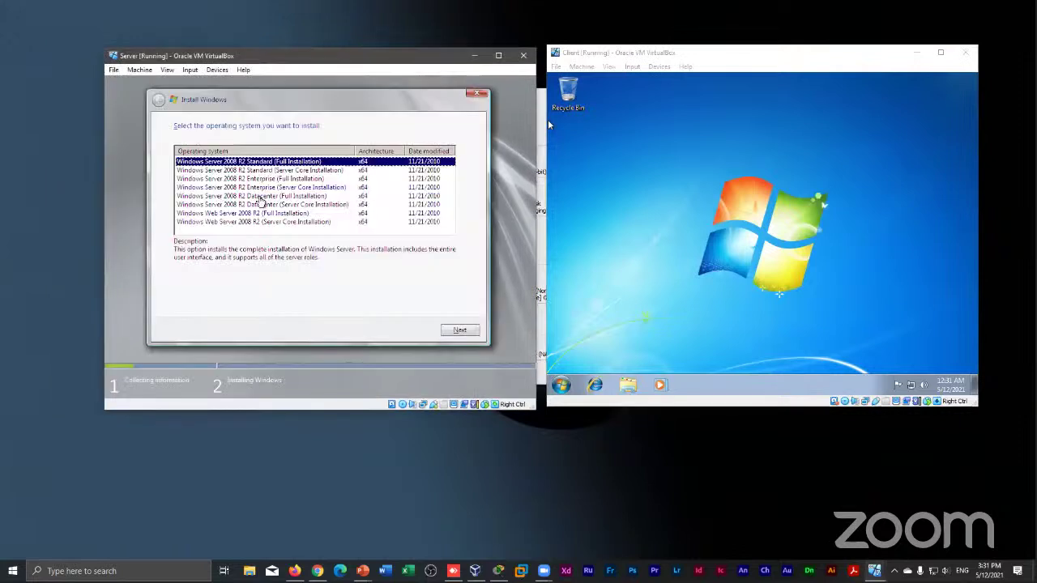
Choose Standard (Full Installation), accept the license, and pick a Custom installation
left_click(314, 170)
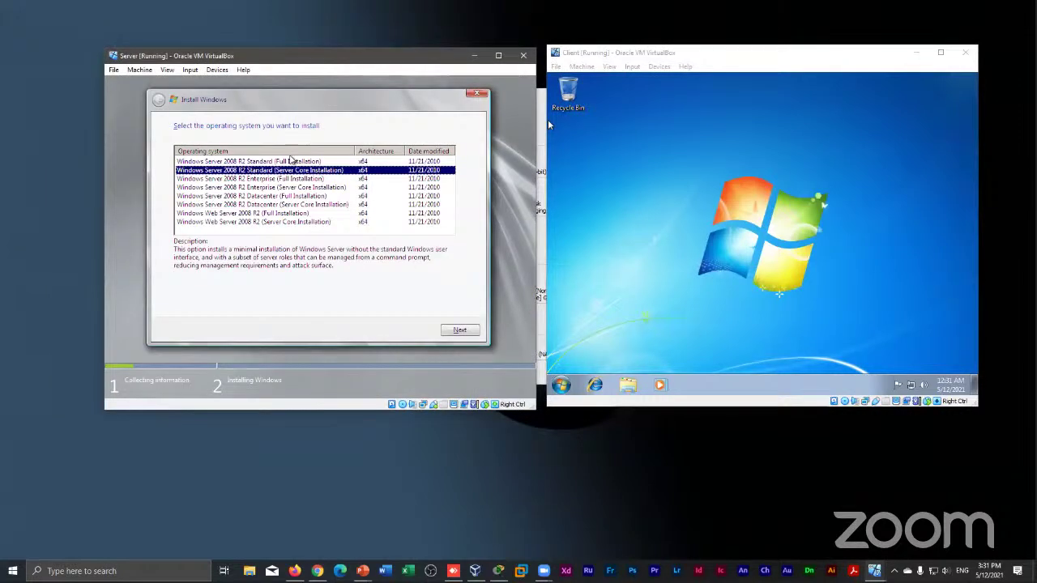
left_click(291, 161)
left_click(459, 329)
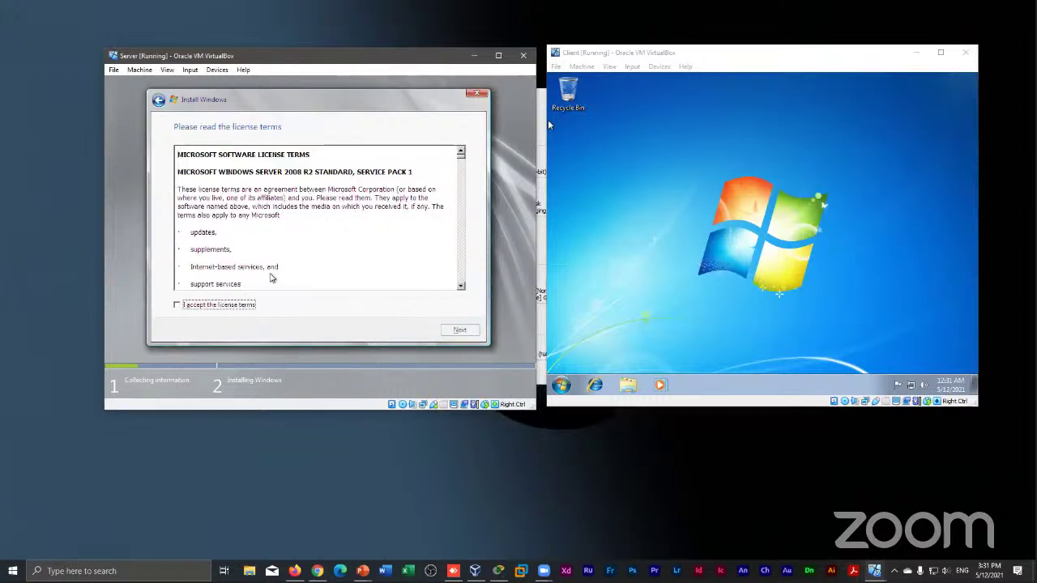
left_click(224, 304)
left_click(444, 330)
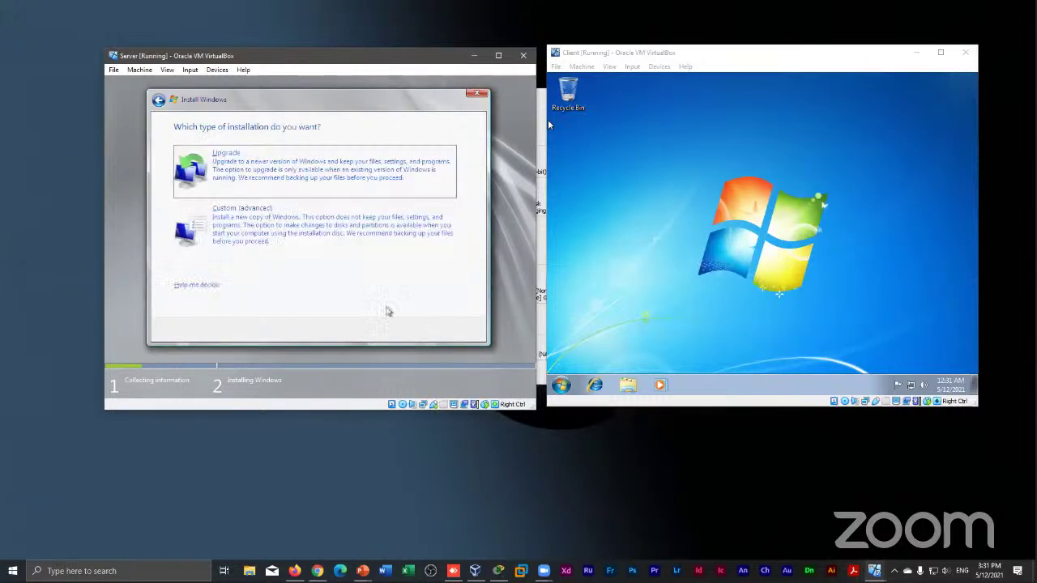
left_click(307, 240)
Create a 40000 MB partition and another partition from the remaining unallocated space
left_click(413, 265)
left_click(392, 265)
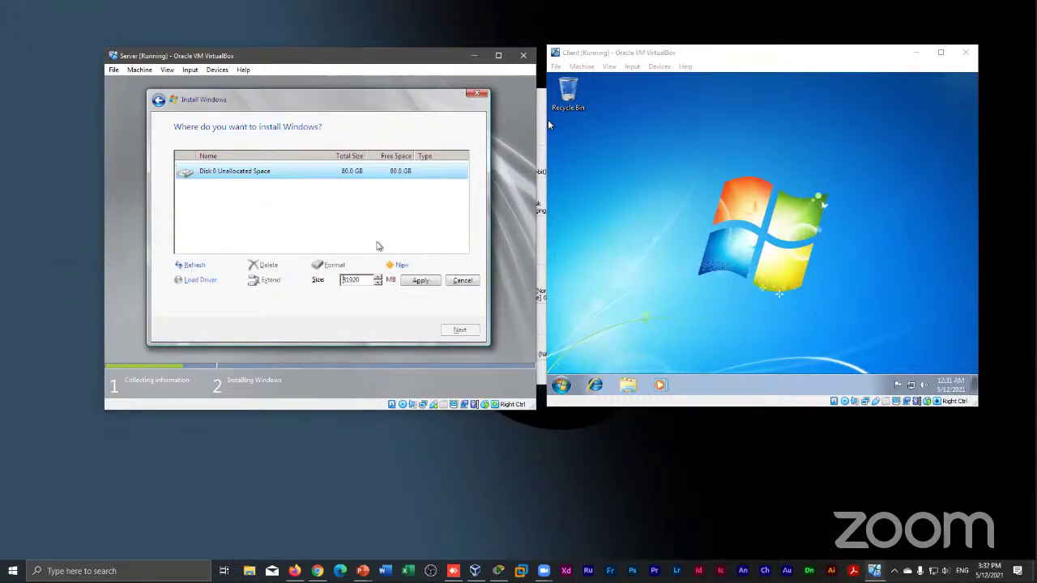
key("BackSpace")
key("BackSpace")
type("40000")
left_click(404, 283)
left_click(389, 282)
left_click(336, 206)
left_click(400, 267)
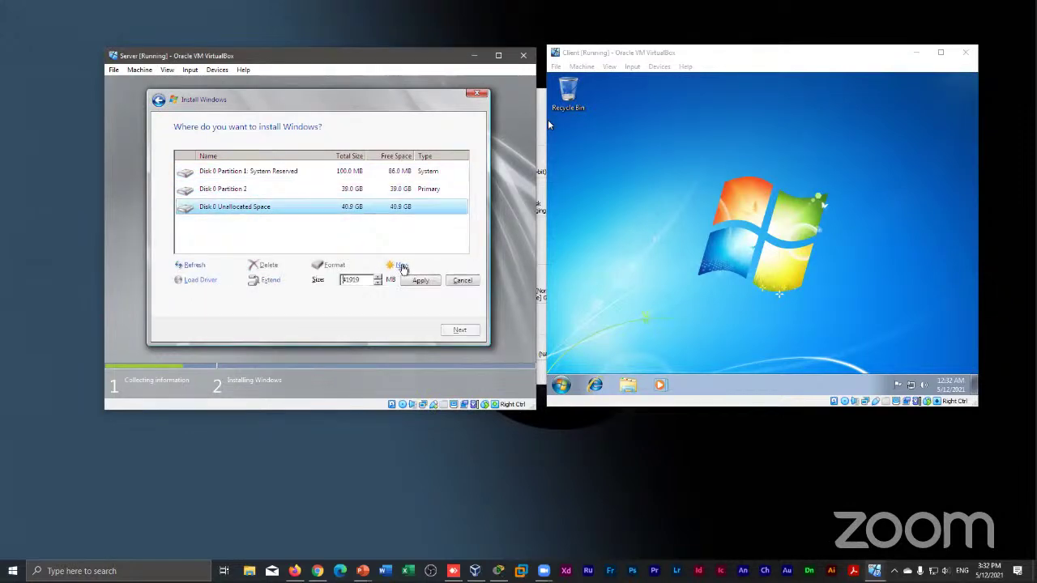
left_click(419, 280)
Format the new partitions and start installing Windows onto Partition 2
left_click(338, 265)
left_click(388, 282)
left_click(339, 191)
left_click(340, 267)
left_click(390, 281)
left_click(458, 330)
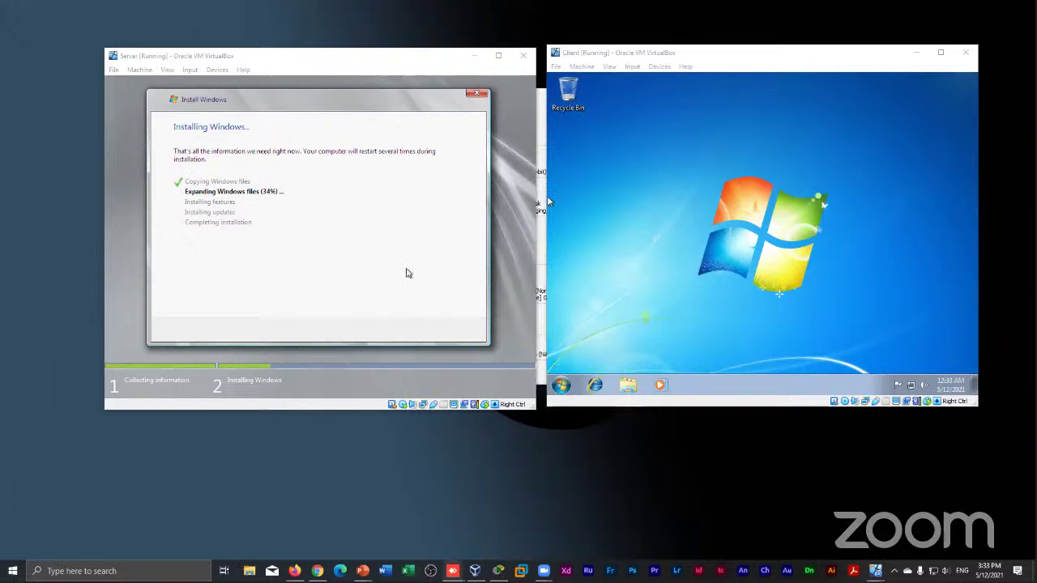
Wait for Windows setup to finish and restart to the password-change prompt
left_click(519, 296)
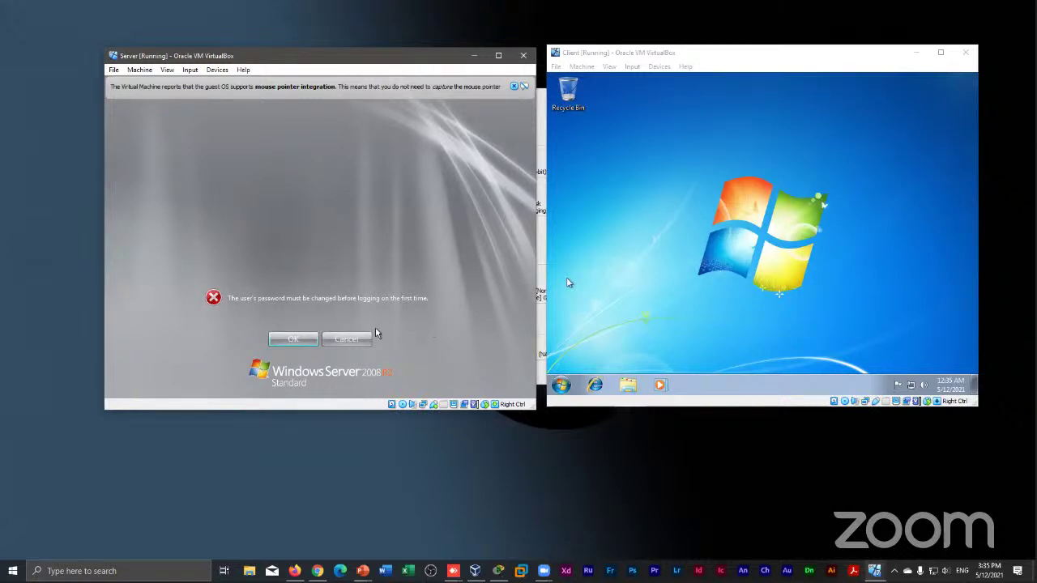
Enter a new Administrator password, confirm it in the second field, and submit it
left_click(291, 340)
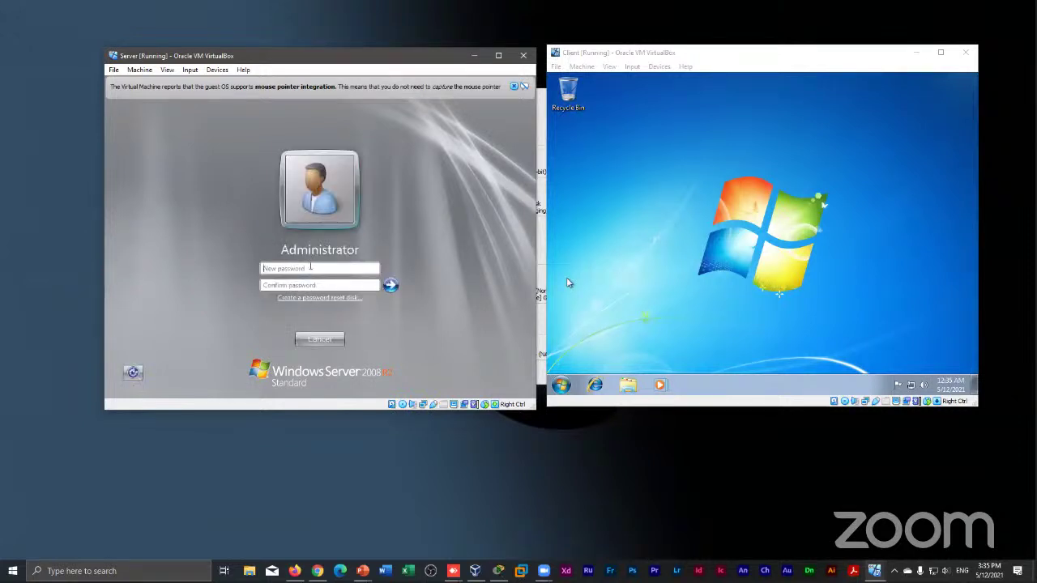
left_click(310, 268)
type("***")
key("BackSpace")
key("BackSpace")
key("BackSpace")
key("BackSpace")
key("BackSpace")
type("*********")
left_click(343, 284)
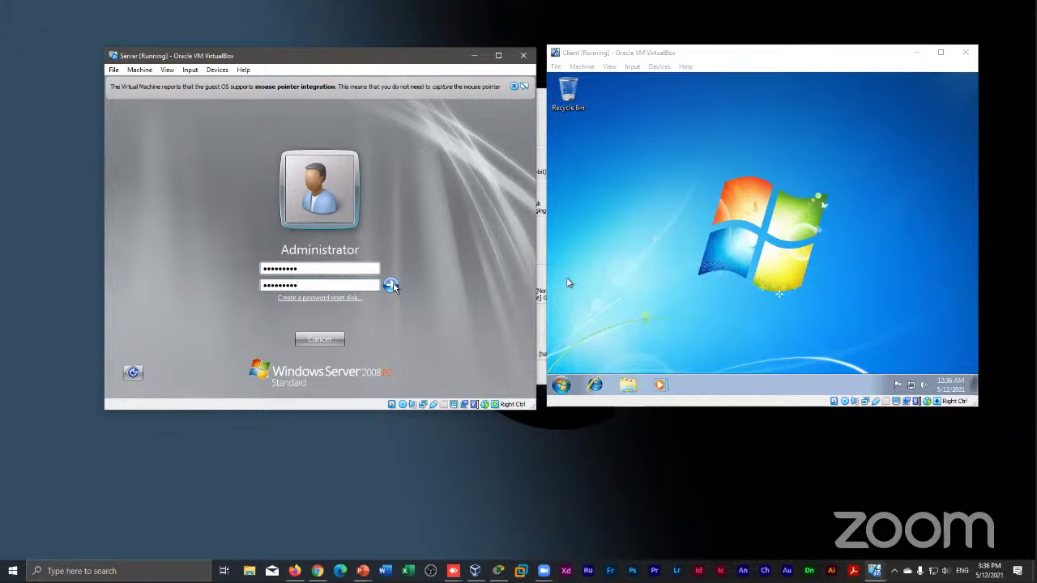
left_click(393, 286)
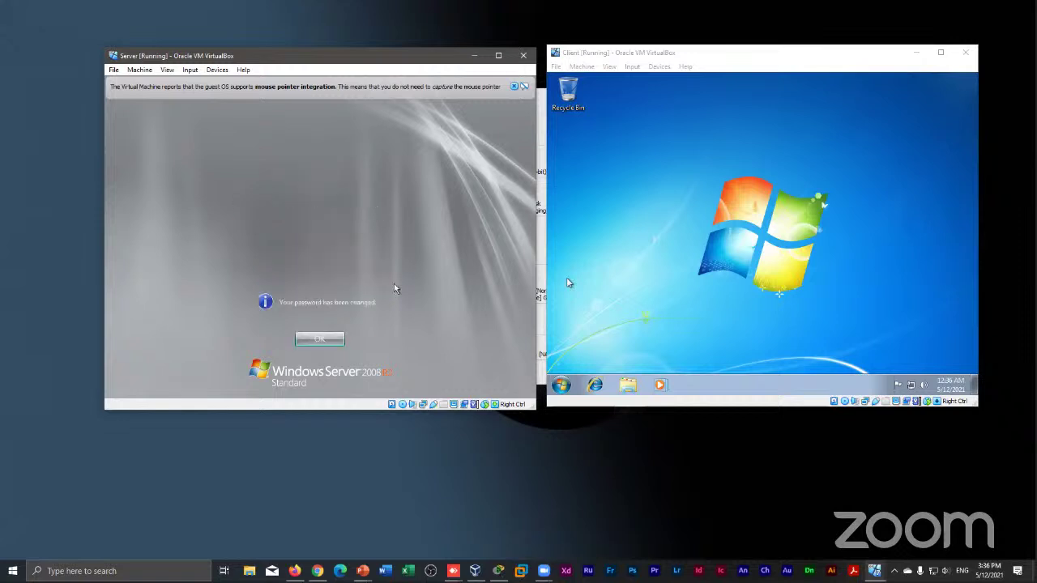
Dismiss the password-changed confirmation, choose Configure networking, and close the VirtualBox mouse-integration notice
left_click(332, 342)
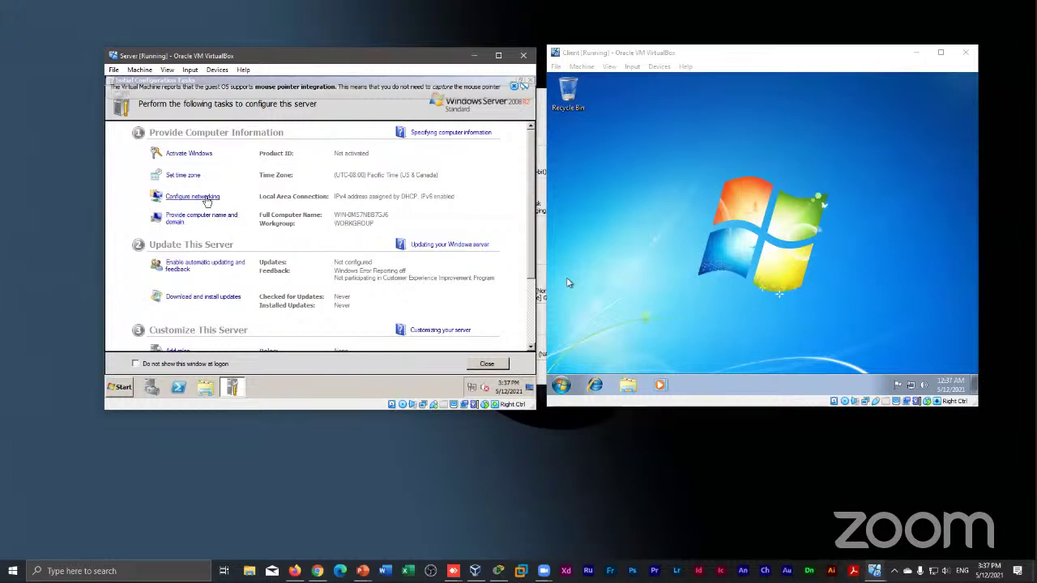
left_click(208, 200)
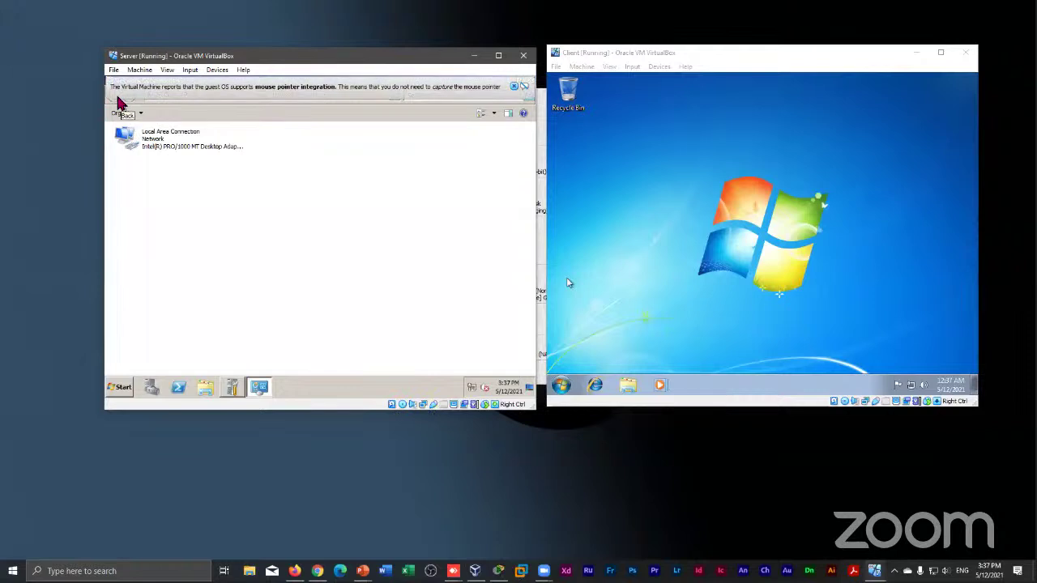
mouse_move(247, 79)
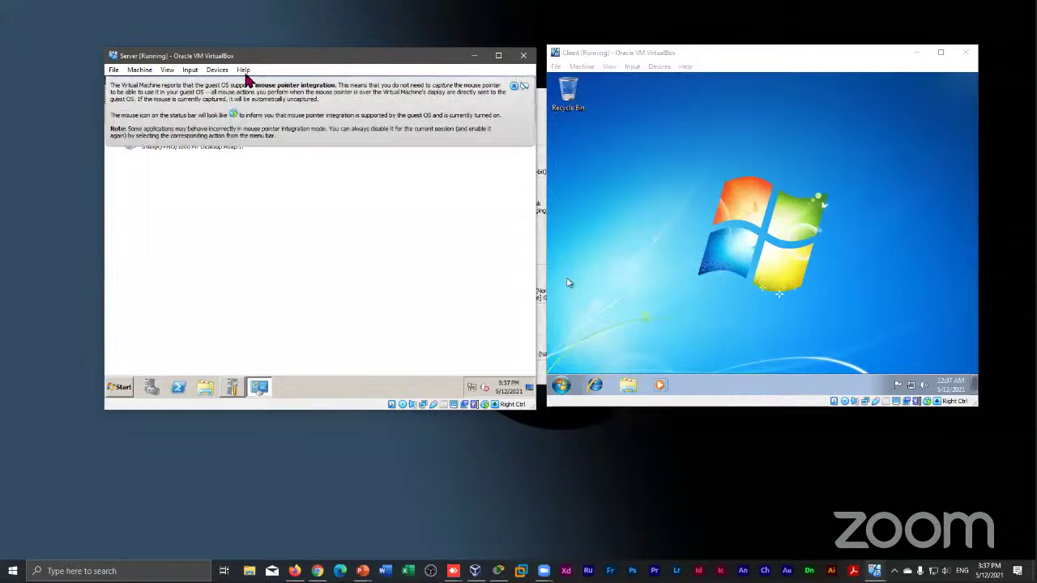
left_click(513, 86)
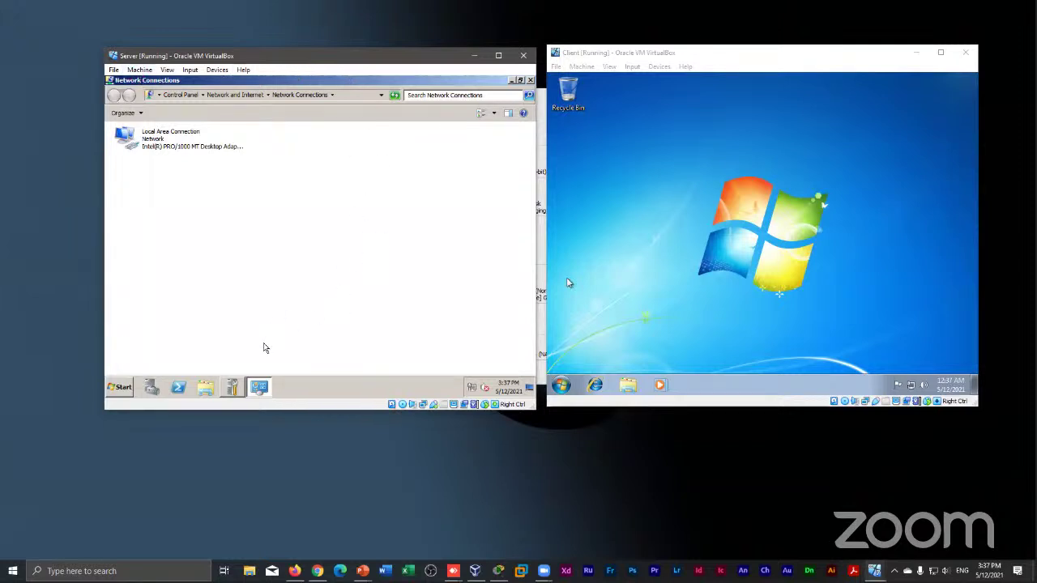
Open Network and Sharing Center from the tray network icon and view Local Area Connection status
mouse_move(262, 392)
right_click(474, 390)
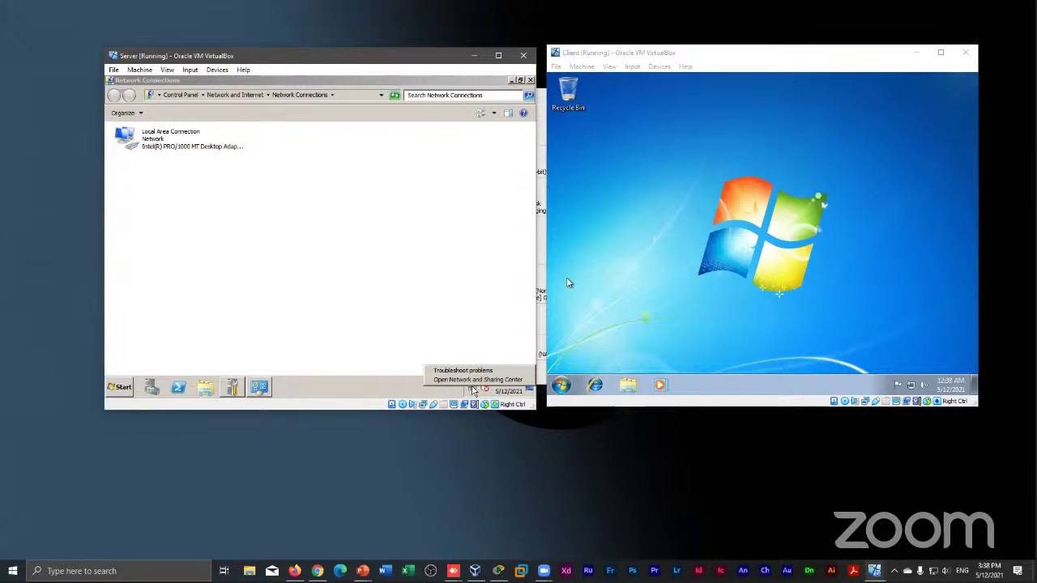
left_click(474, 390)
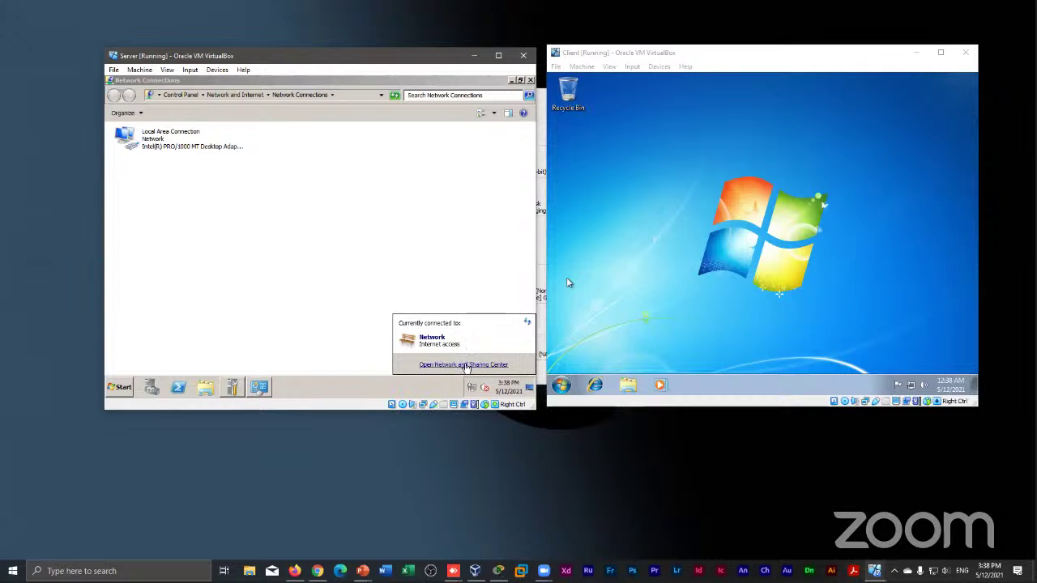
left_click(467, 365)
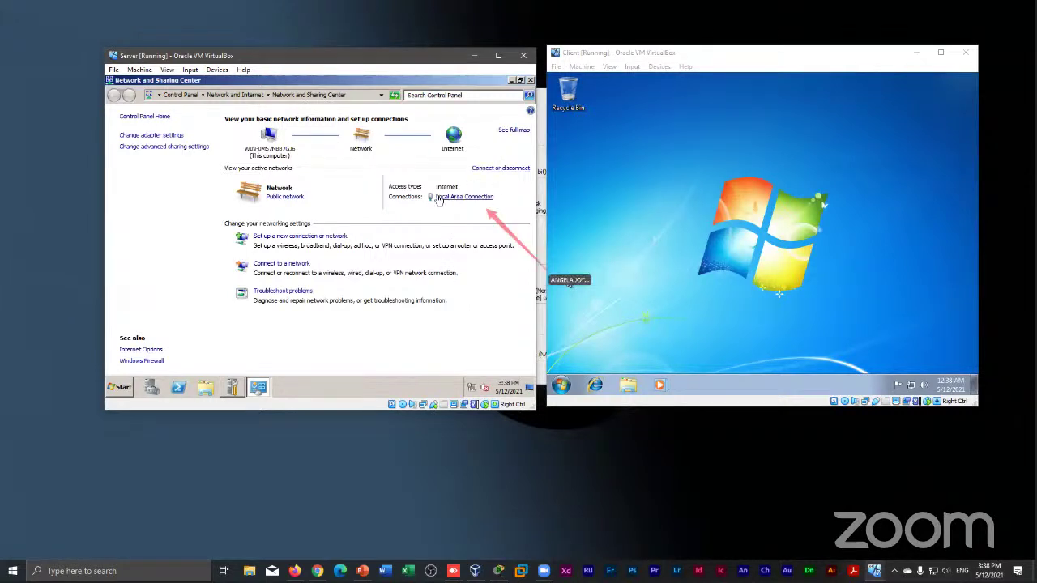
left_click(464, 197)
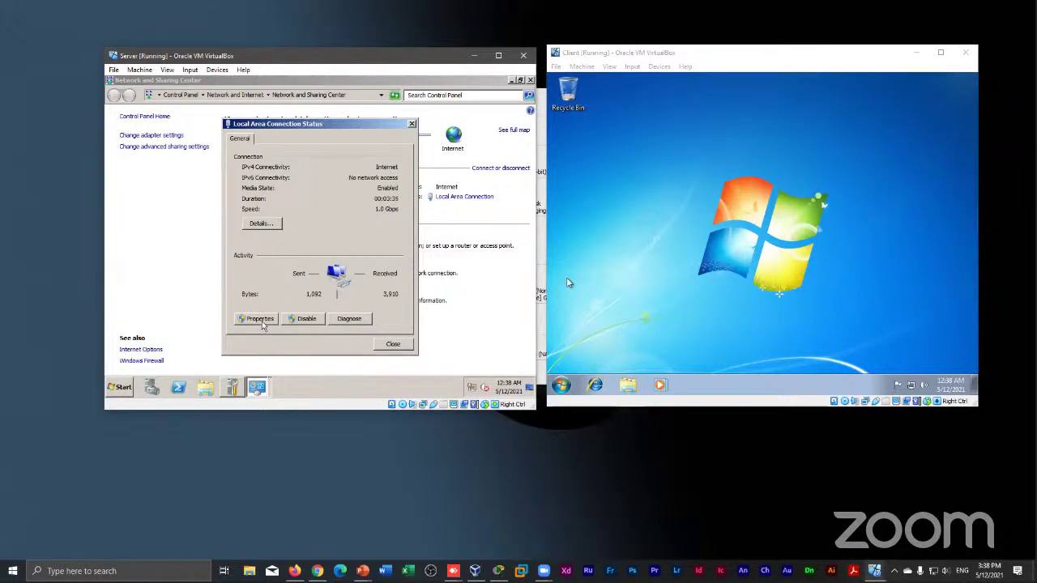
Open the Local Area Connection Properties and cancel them without making changes
left_click(260, 321)
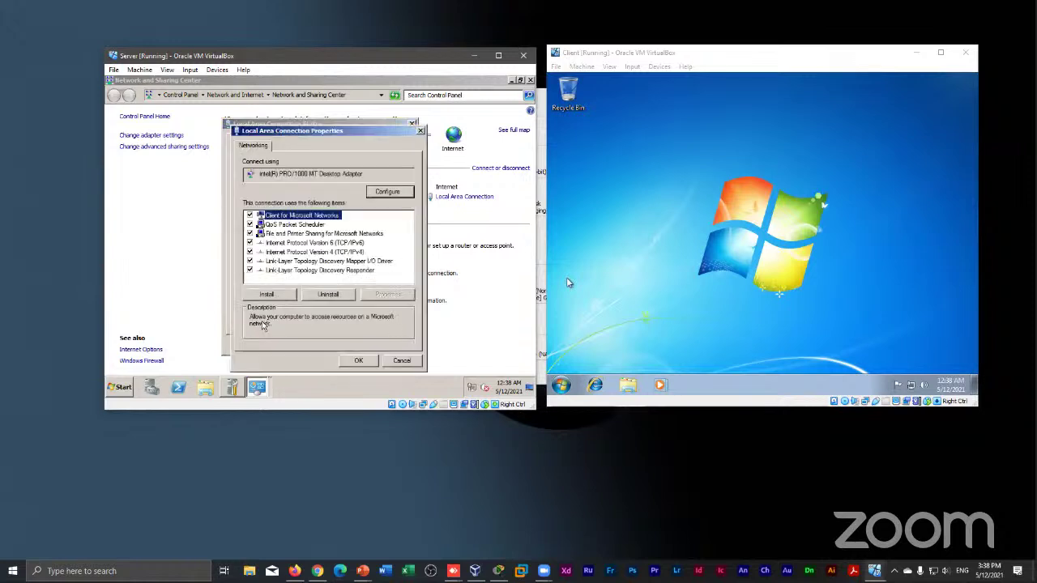
left_click(415, 362)
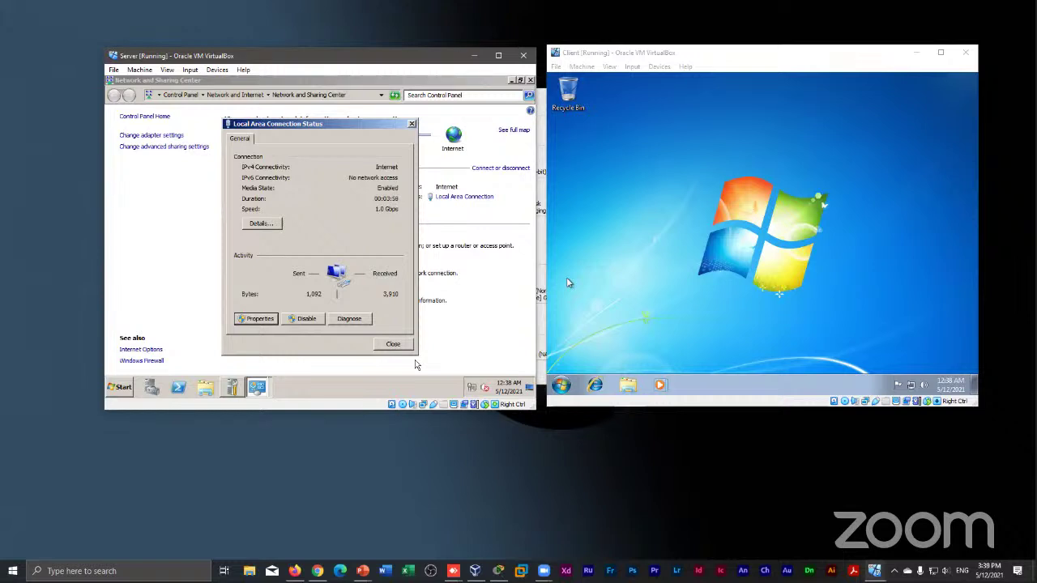
Dismiss the Local Area Connection Status dialog with Esc
key("Escape")
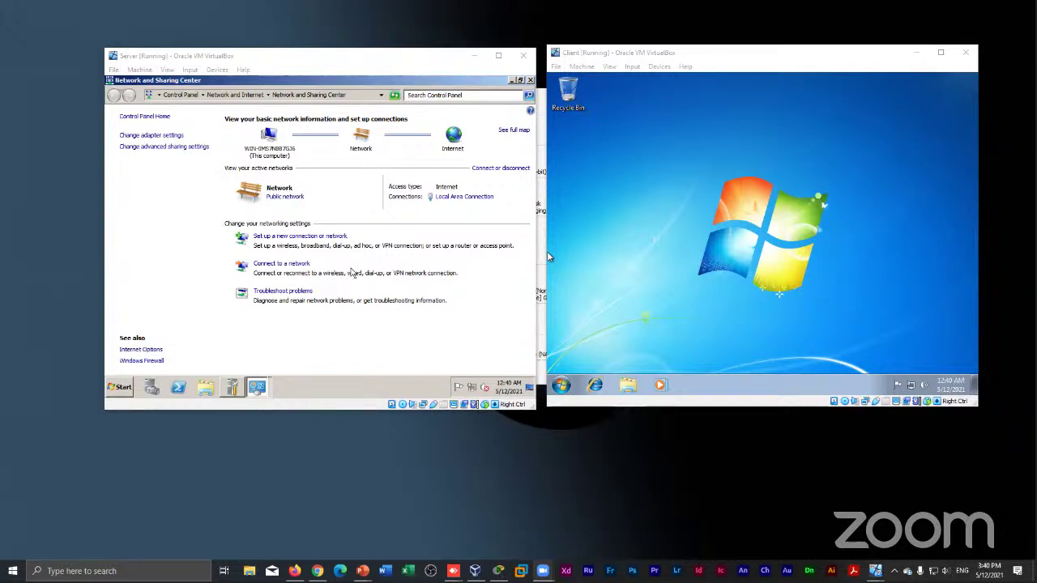
Focus the Server VM and bring up the Control Panel taskbar button's recent-pages list
left_click(352, 273)
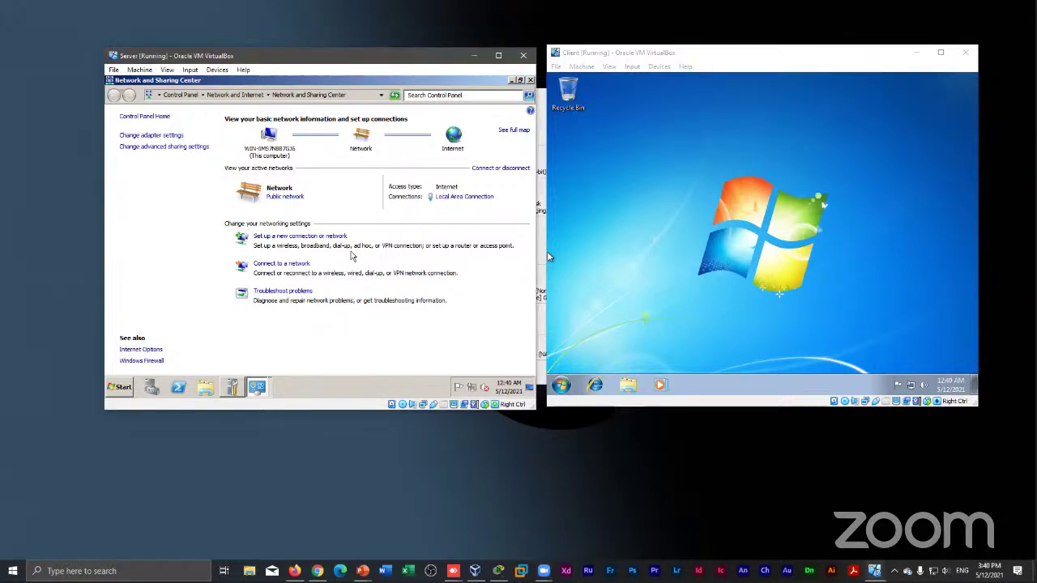
left_click(274, 388)
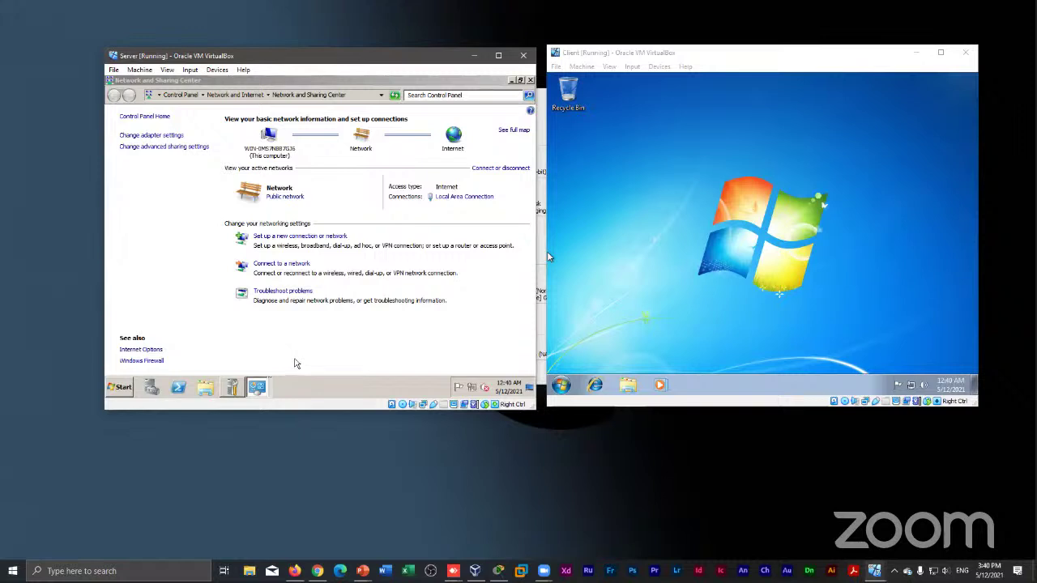
right_click(271, 388)
key("Escape")
right_click(271, 389)
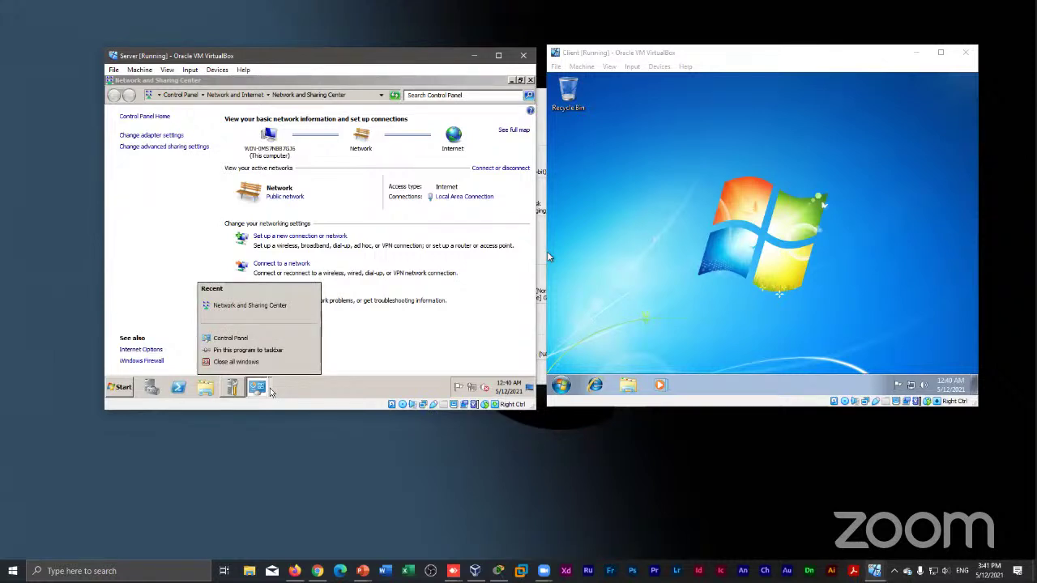
left_click(278, 387)
right_click(280, 385)
key("Escape")
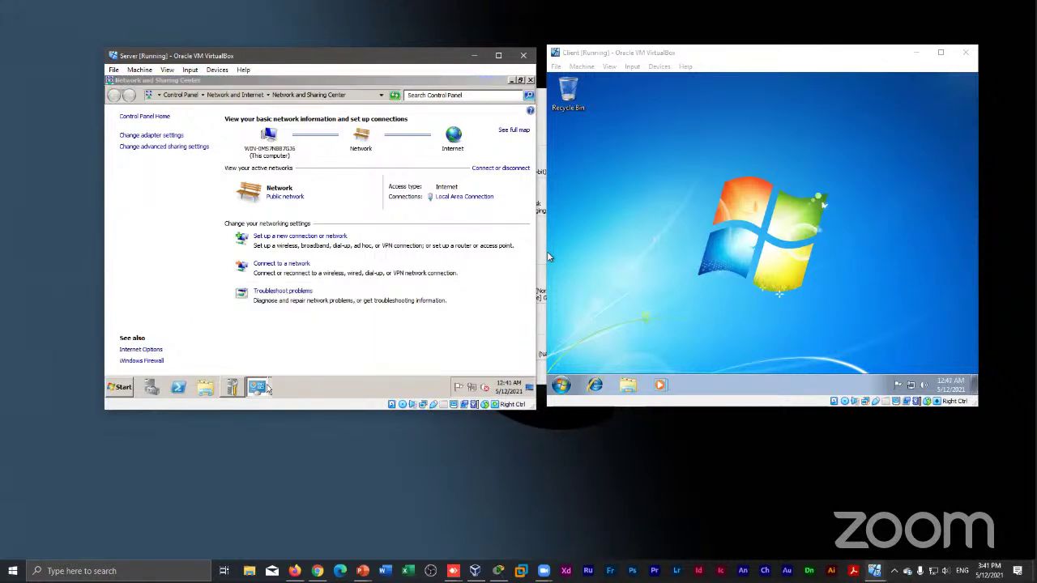
Browse the Control Panel jump list again and open Network and Sharing Center's window options
right_click(267, 388)
left_click(268, 388)
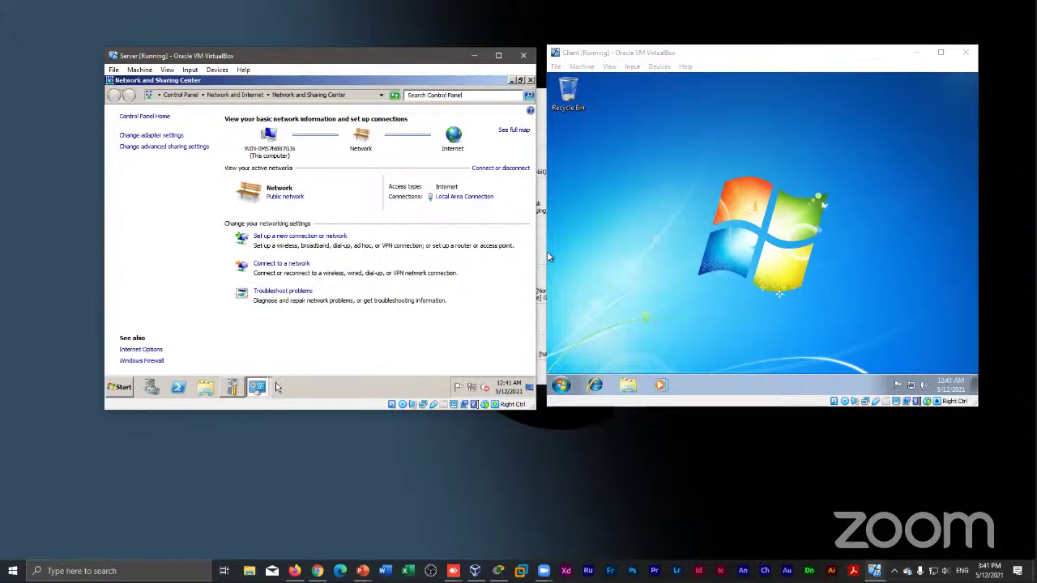
right_click(271, 388)
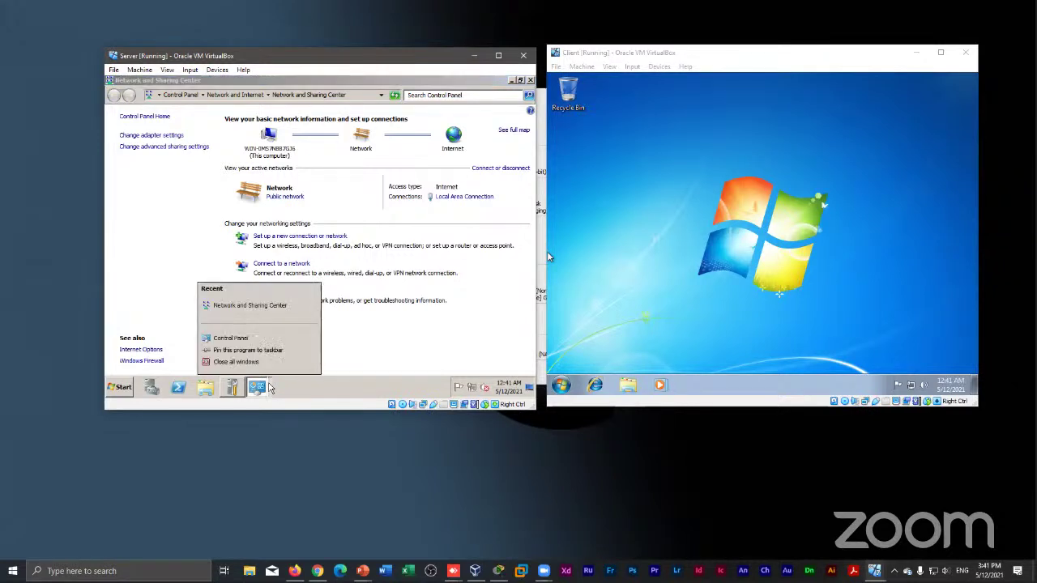
left_click(276, 388)
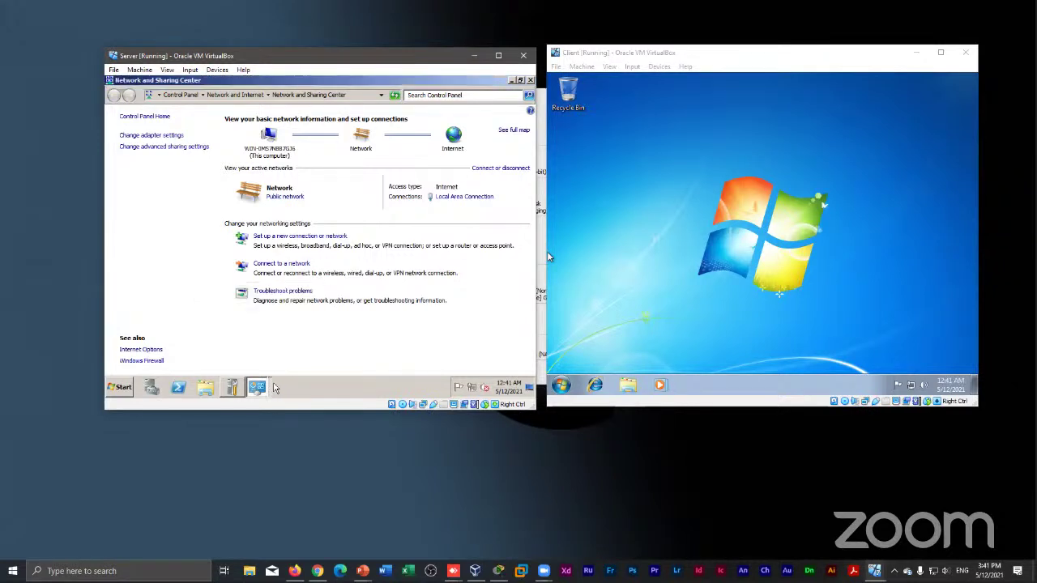
right_click(270, 388)
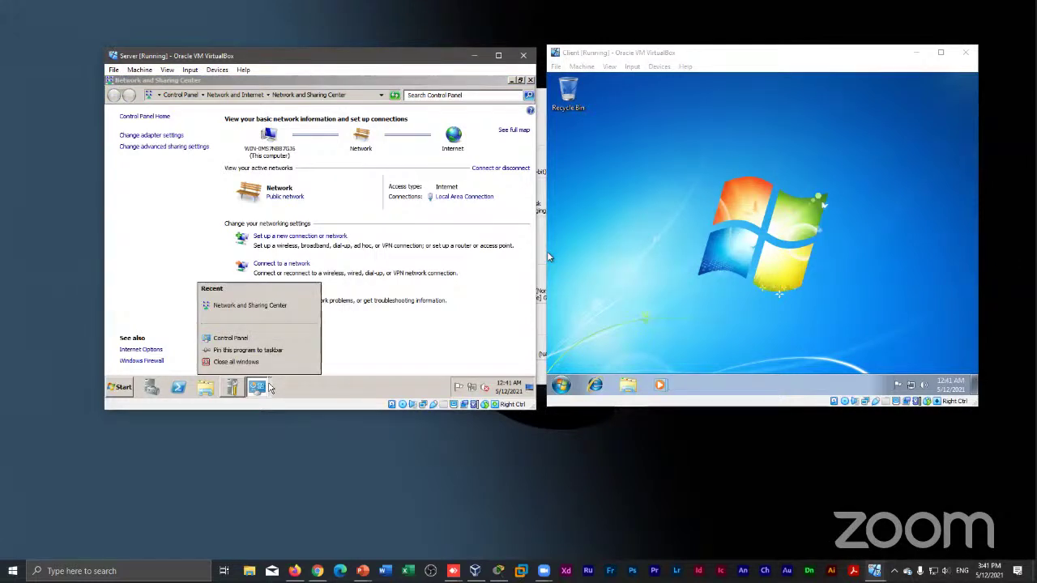
left_click(272, 388)
mouse_move(273, 387)
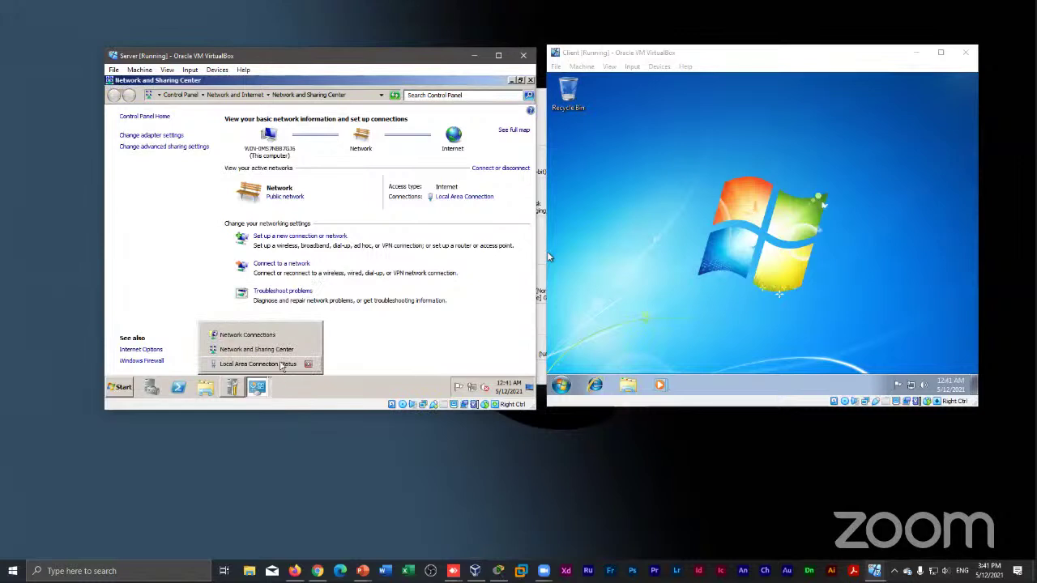
right_click(295, 352)
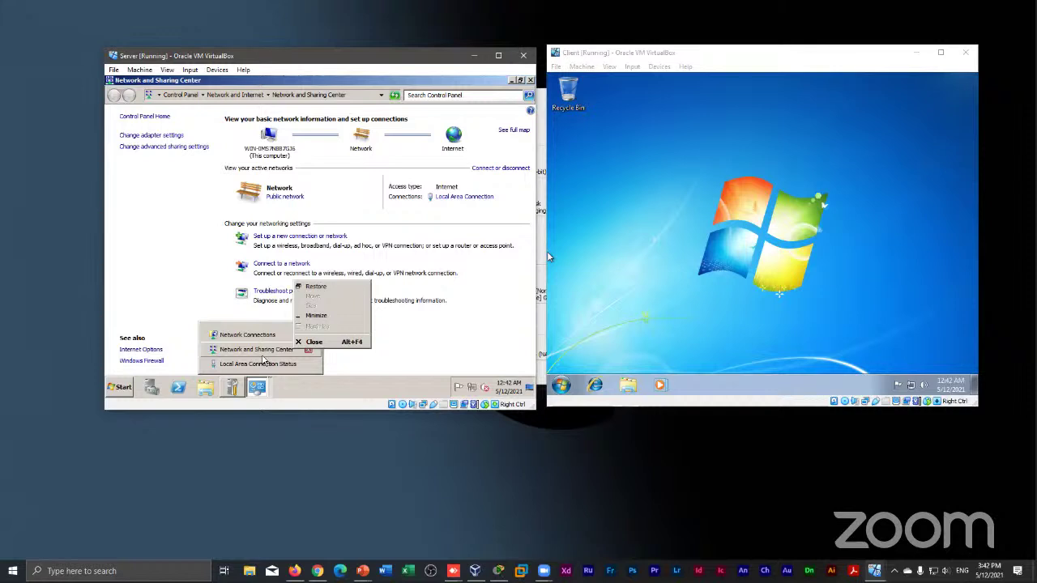
Dismiss the window menu, then switch from Network Connections to Network and Sharing Center via the taskbar
left_click(420, 341)
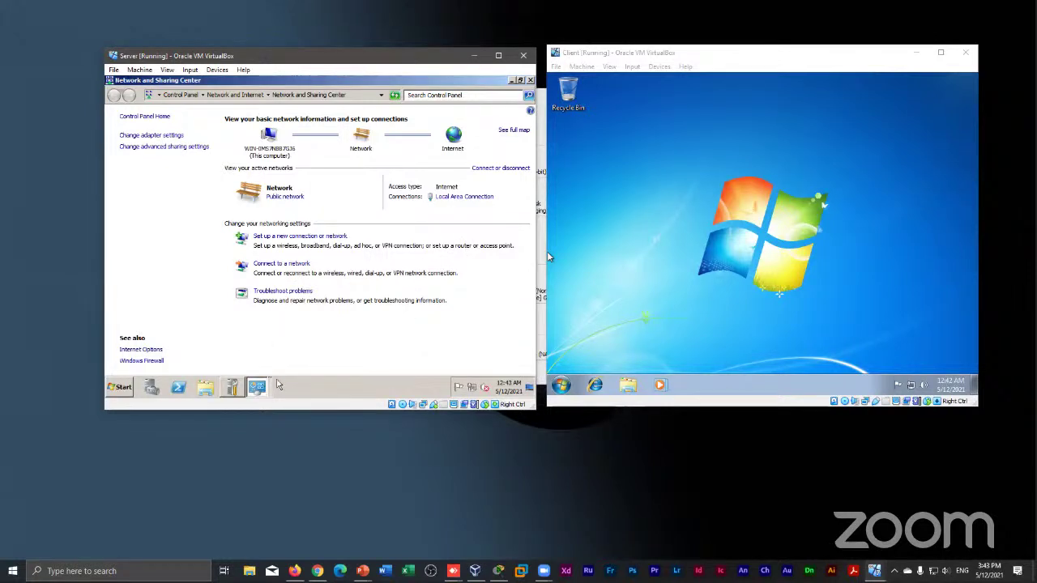
mouse_move(268, 389)
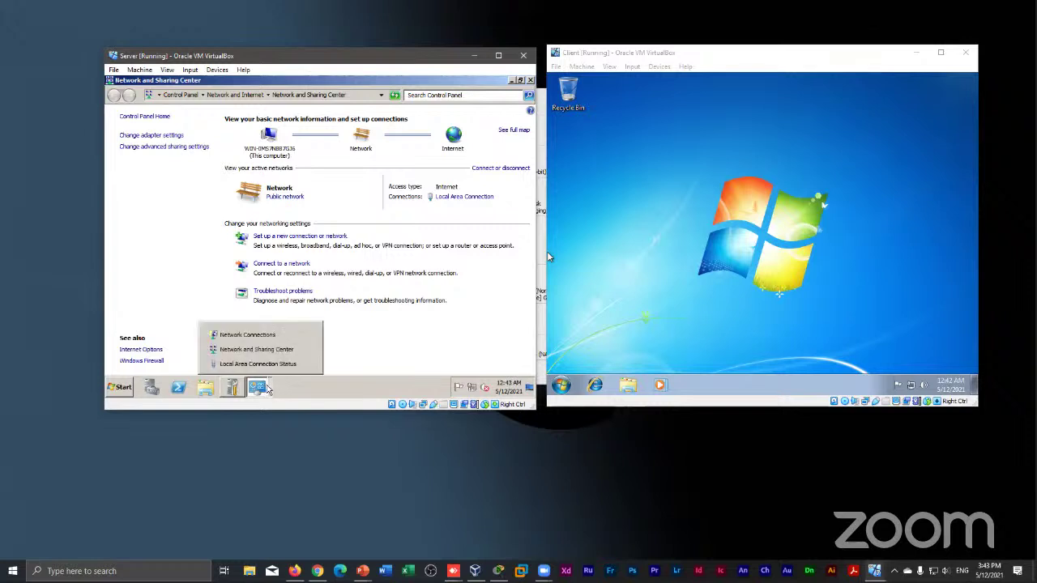
left_click(247, 334)
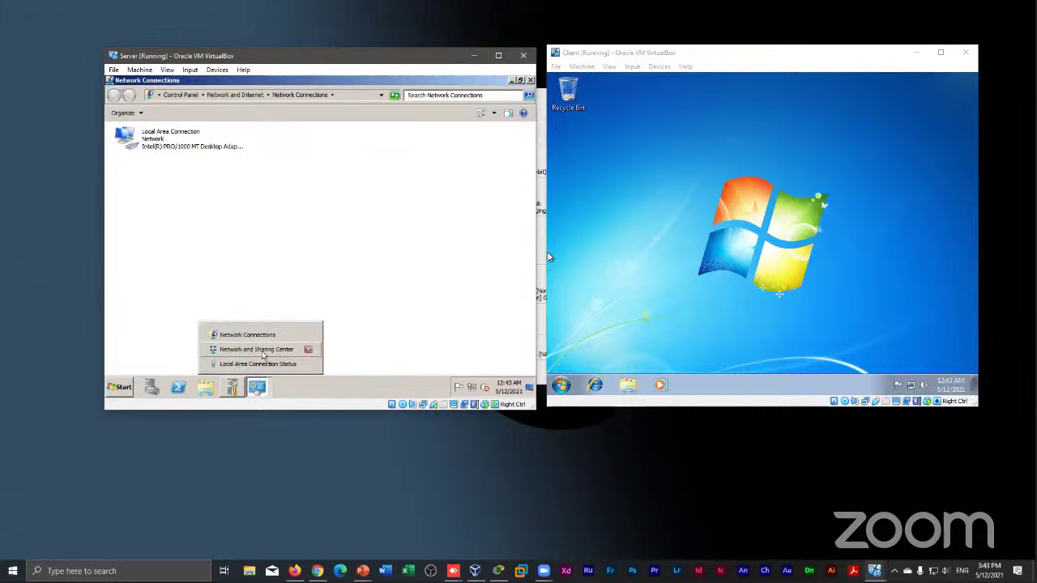
left_click(262, 351)
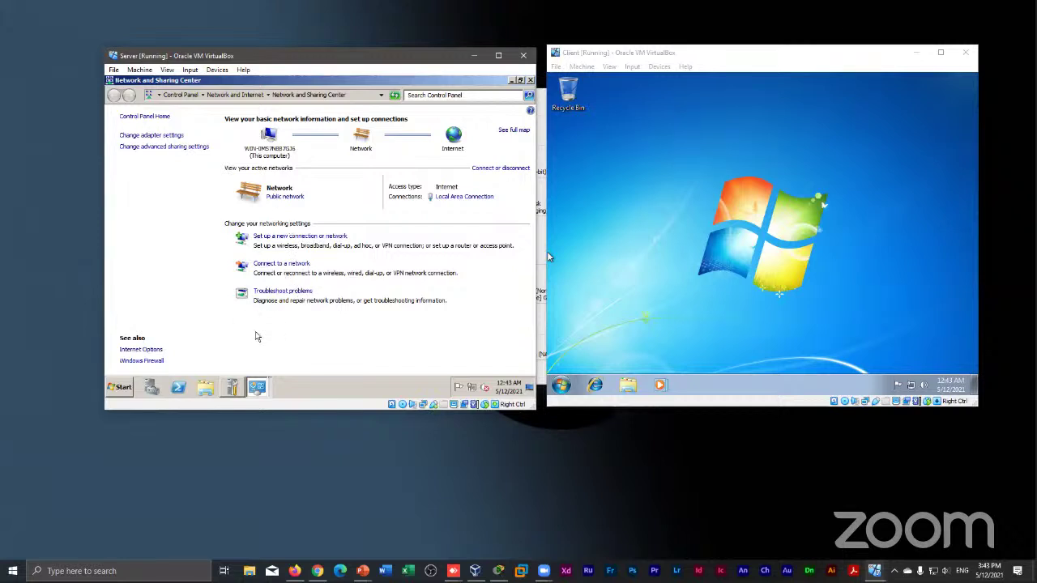
mouse_move(256, 393)
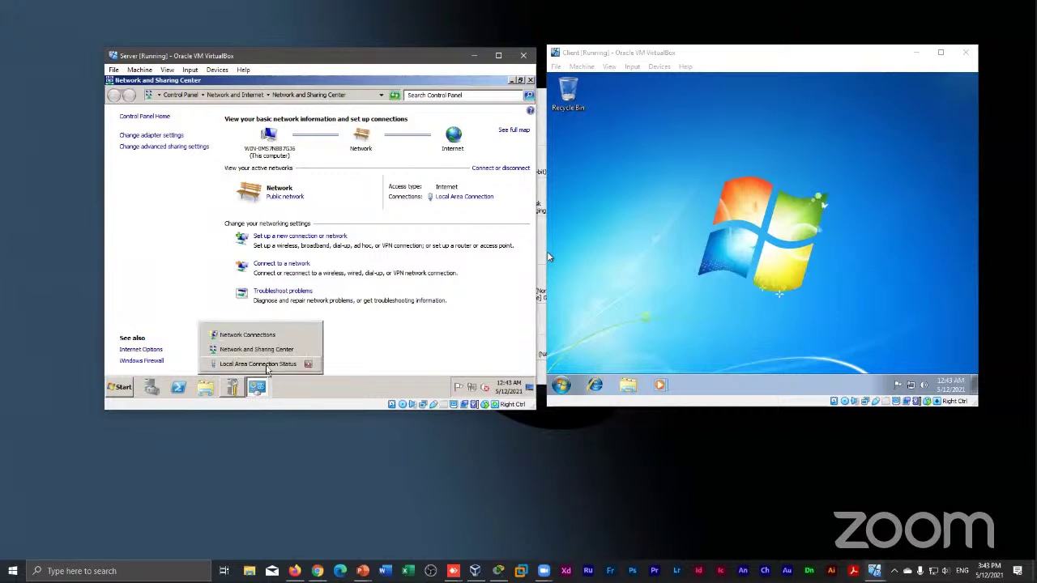
left_click(258, 363)
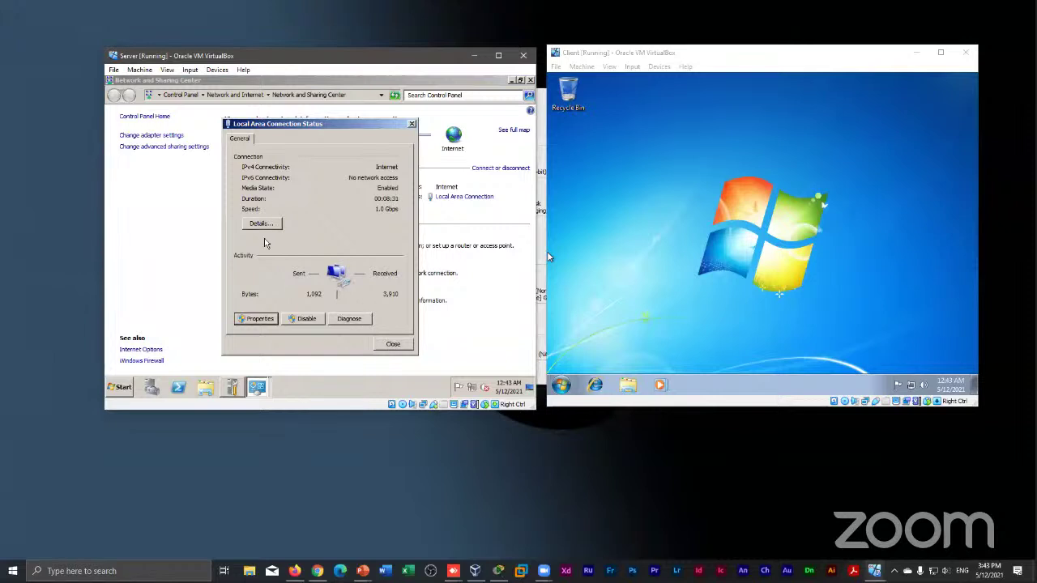
left_click(253, 318)
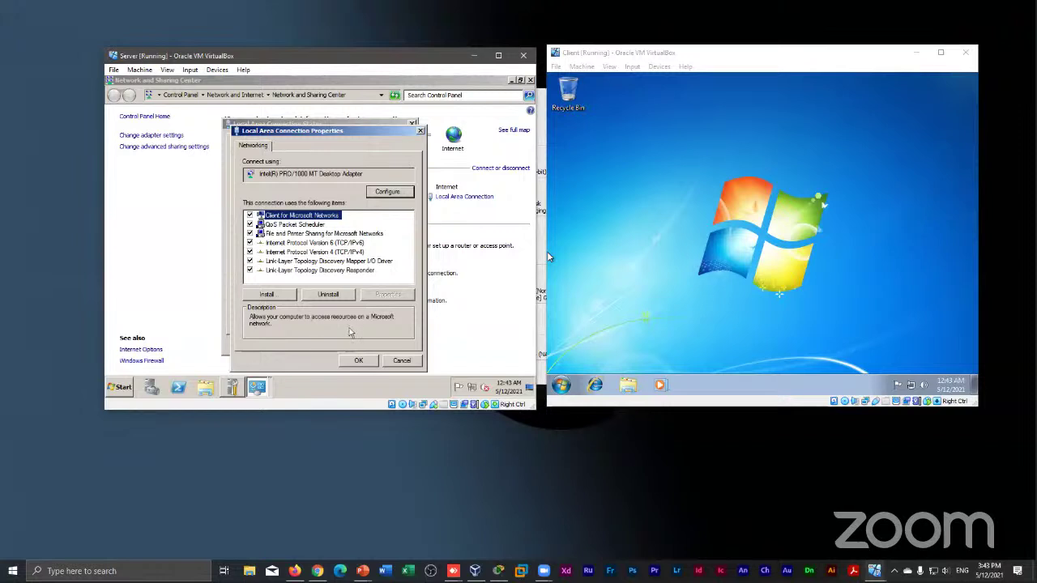
left_click(402, 361)
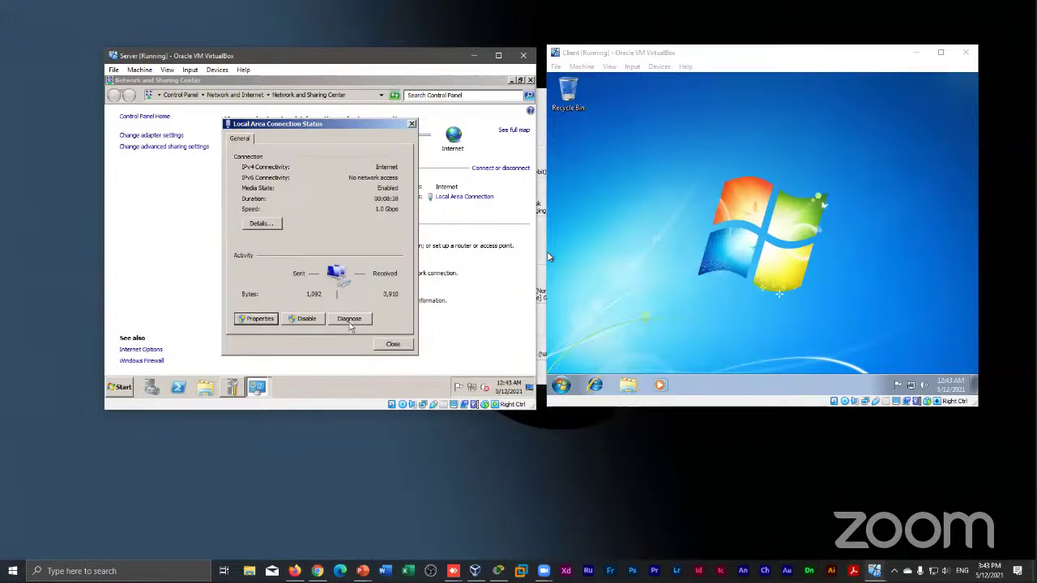
left_click(257, 223)
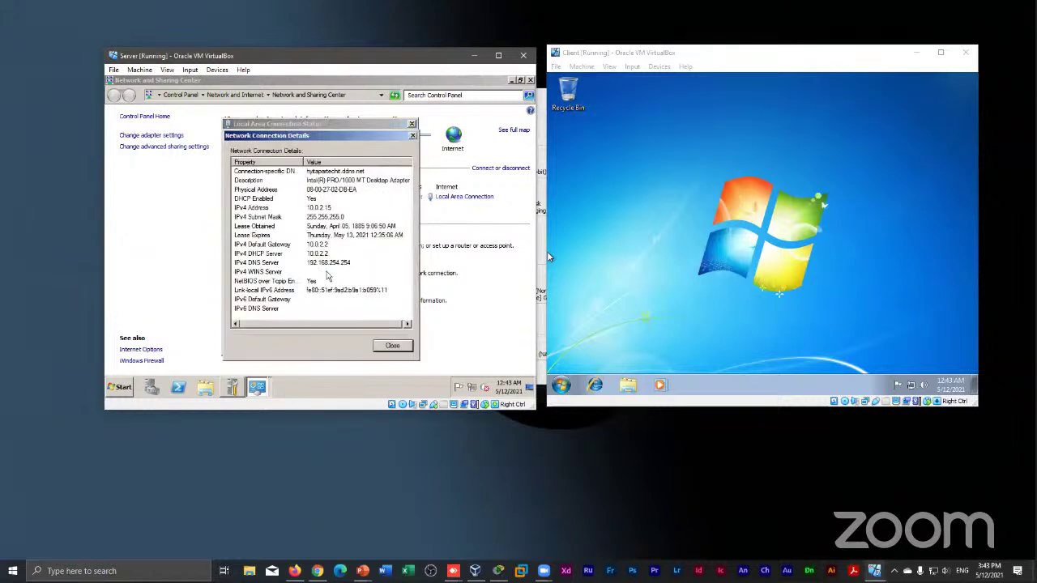
left_click(386, 346)
left_click(385, 347)
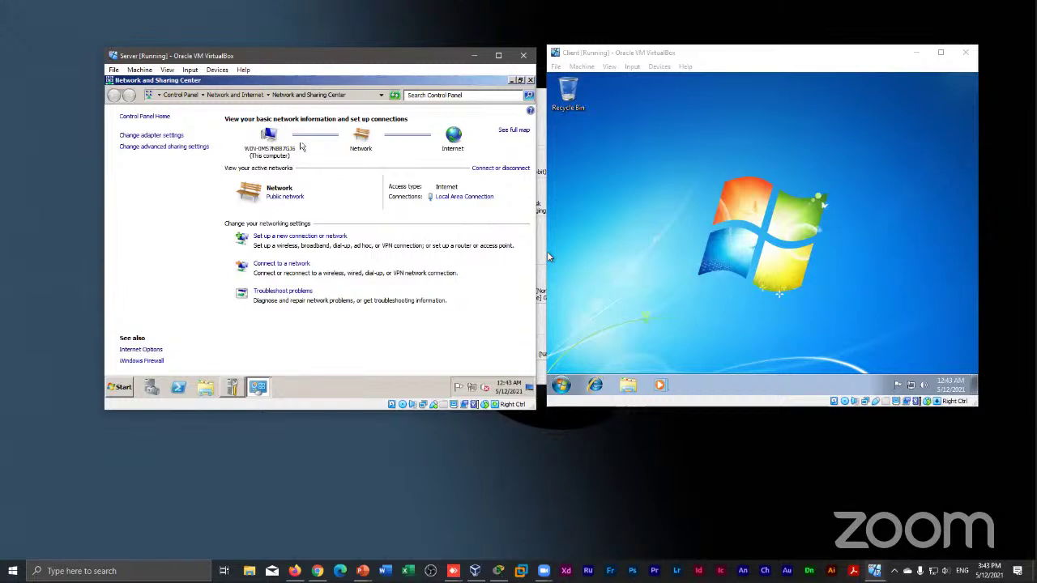
left_click(511, 132)
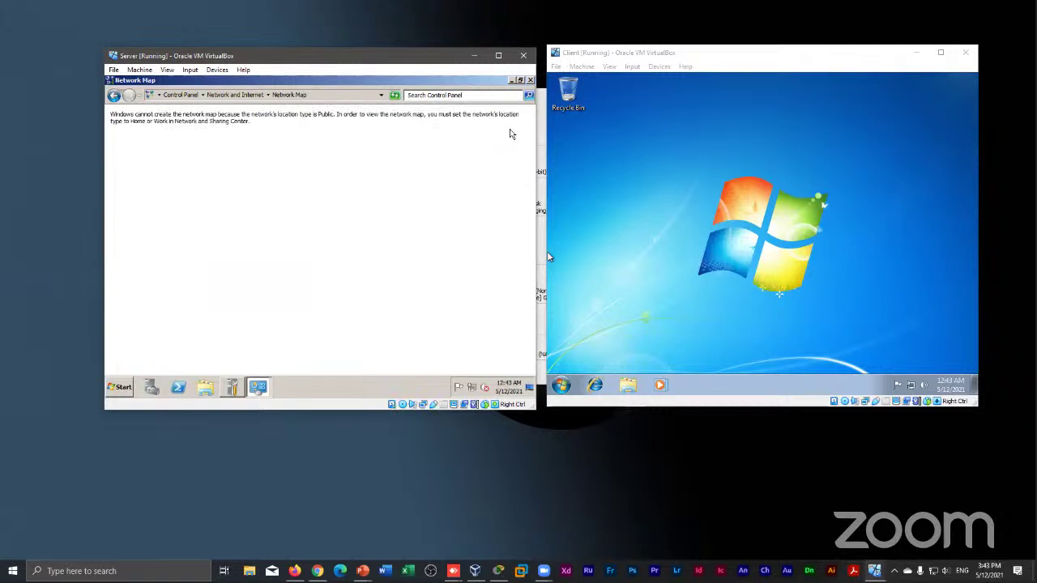
left_click(119, 97)
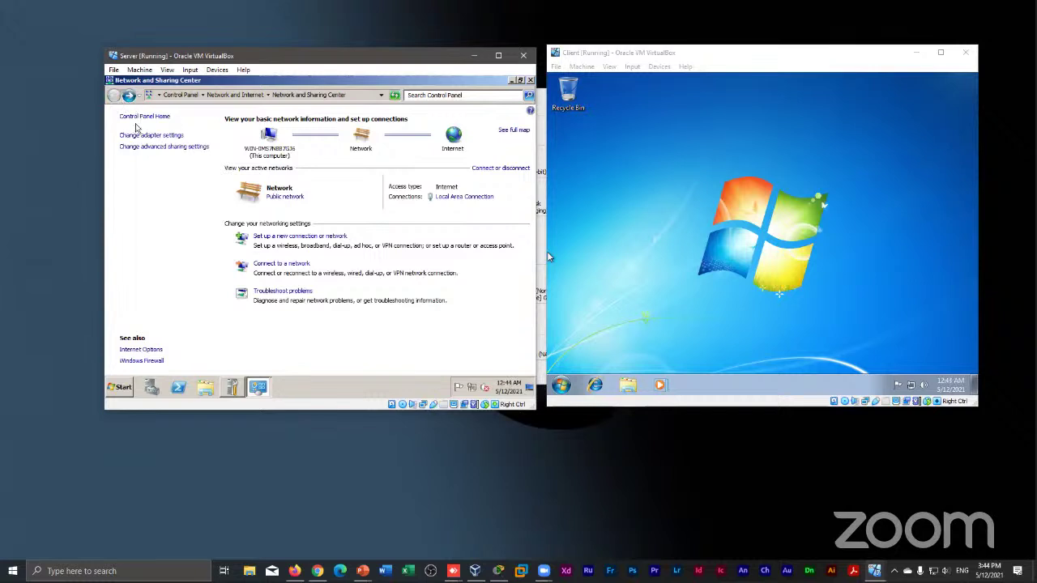
left_click(142, 149)
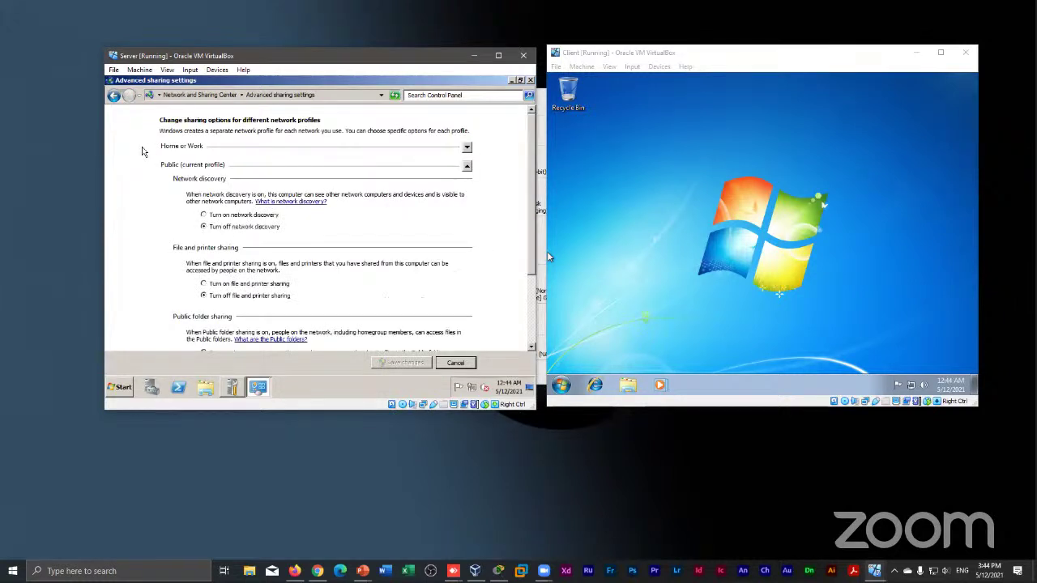
left_click(118, 95)
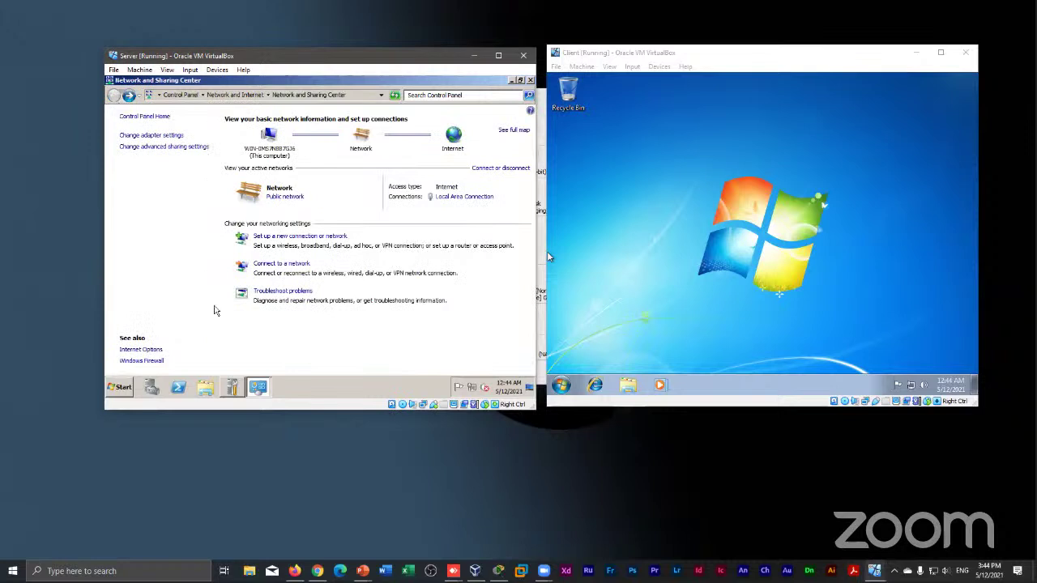
right_click(467, 391)
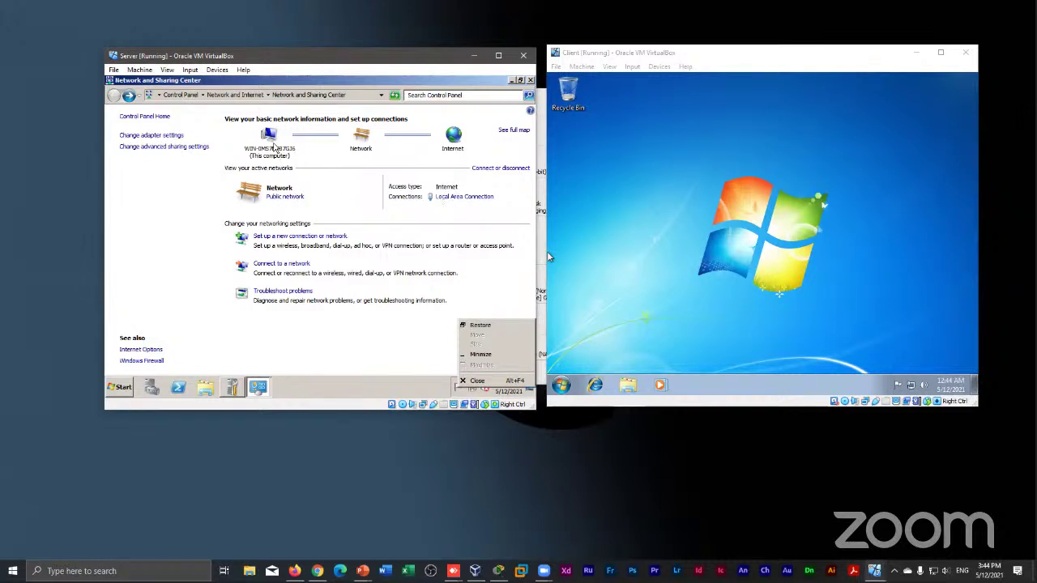
Browse the Computer view and Control Panel Home, returning to Network and Sharing Center each time
left_click(277, 150)
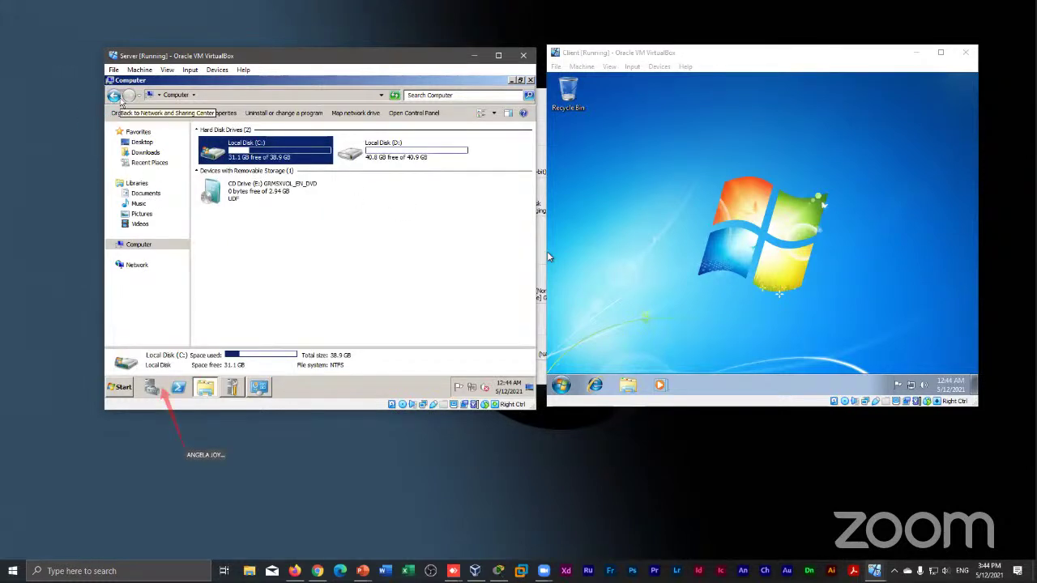
left_click(114, 96)
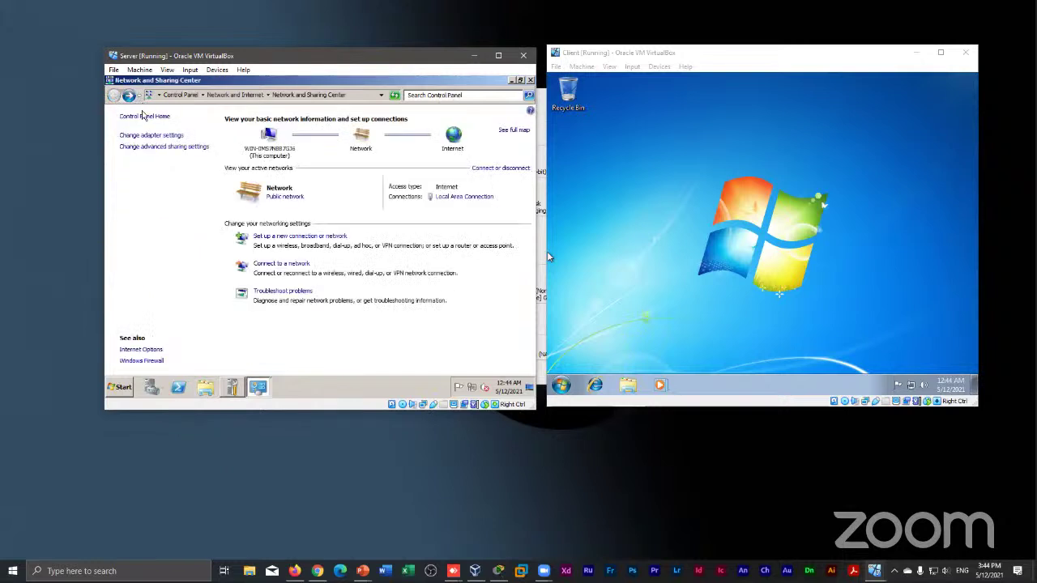
left_click(143, 118)
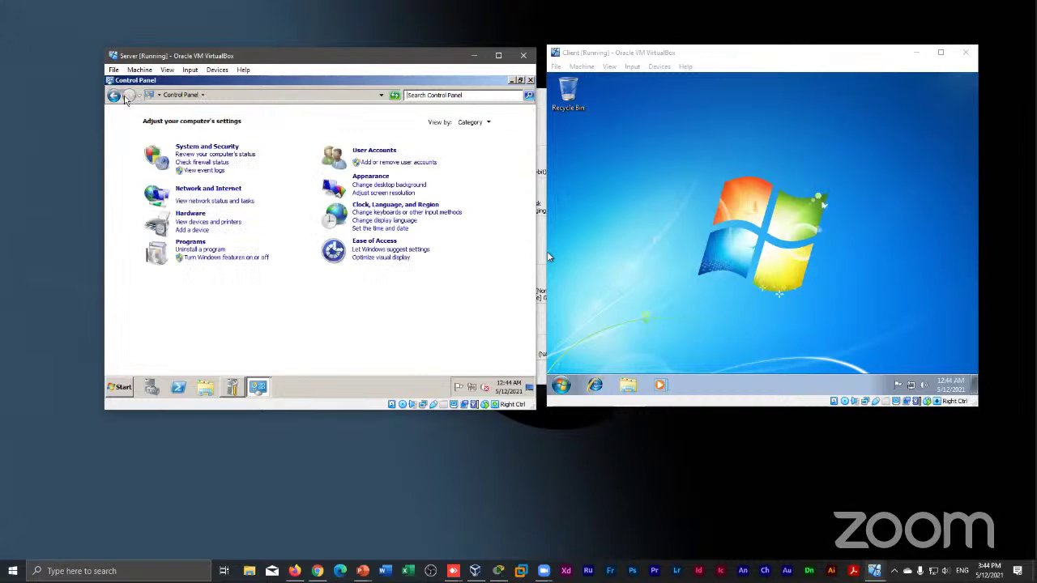
left_click(114, 96)
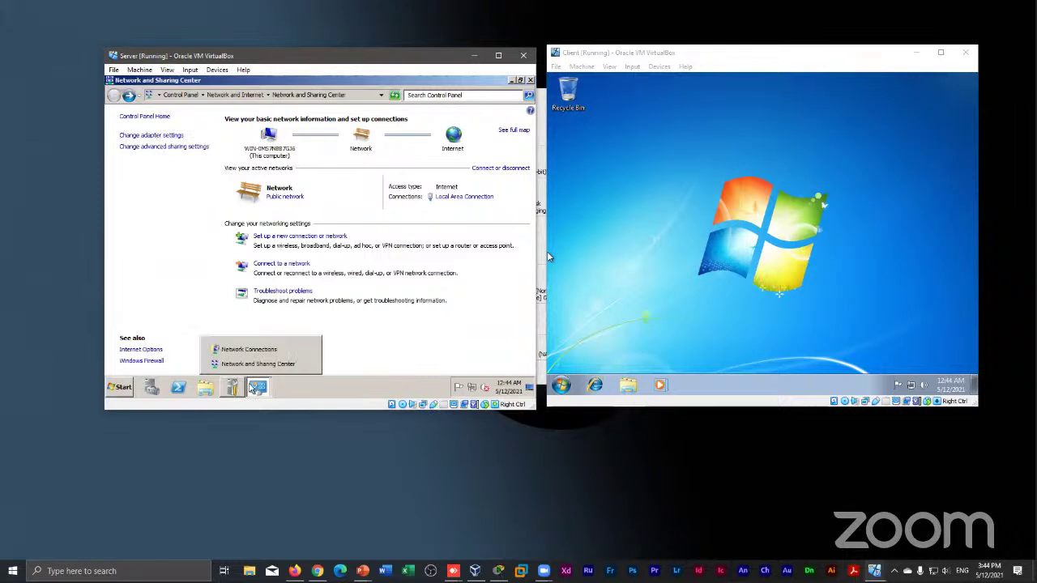
Bring the Network Connections window forward from the taskbar and close it
mouse_move(234, 390)
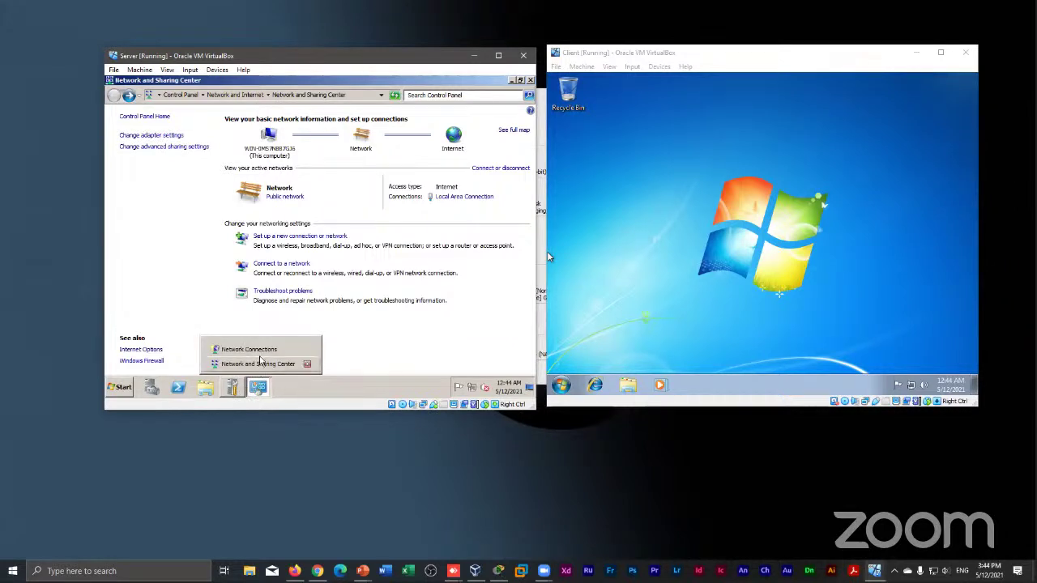
left_click(261, 355)
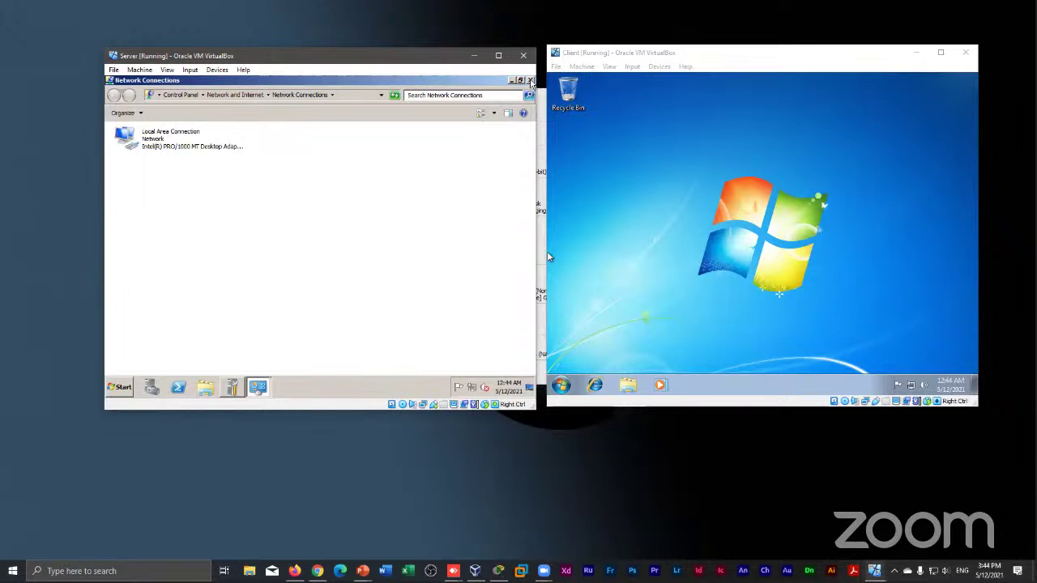
left_click(530, 82)
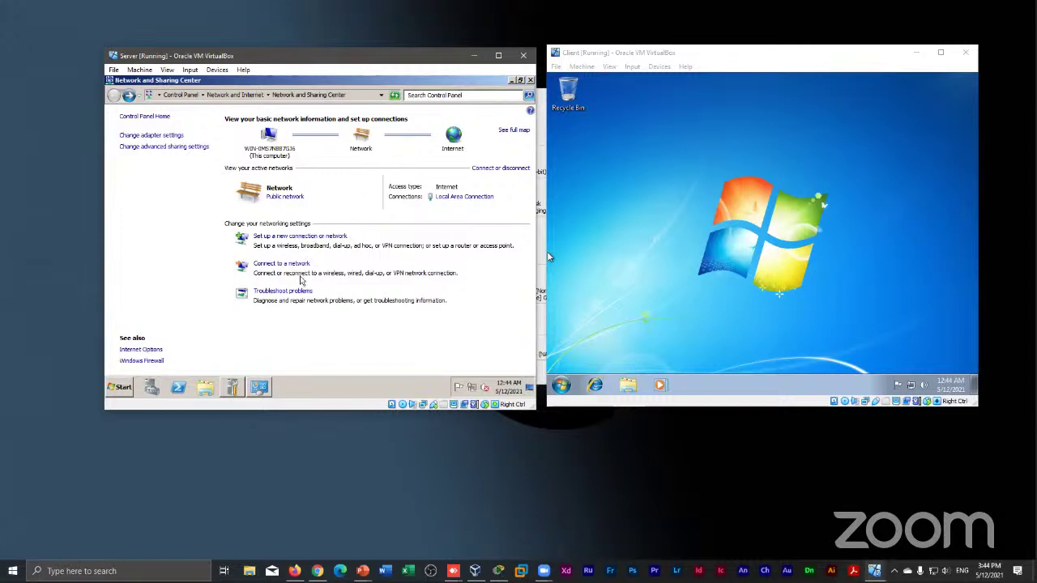
left_click(531, 81)
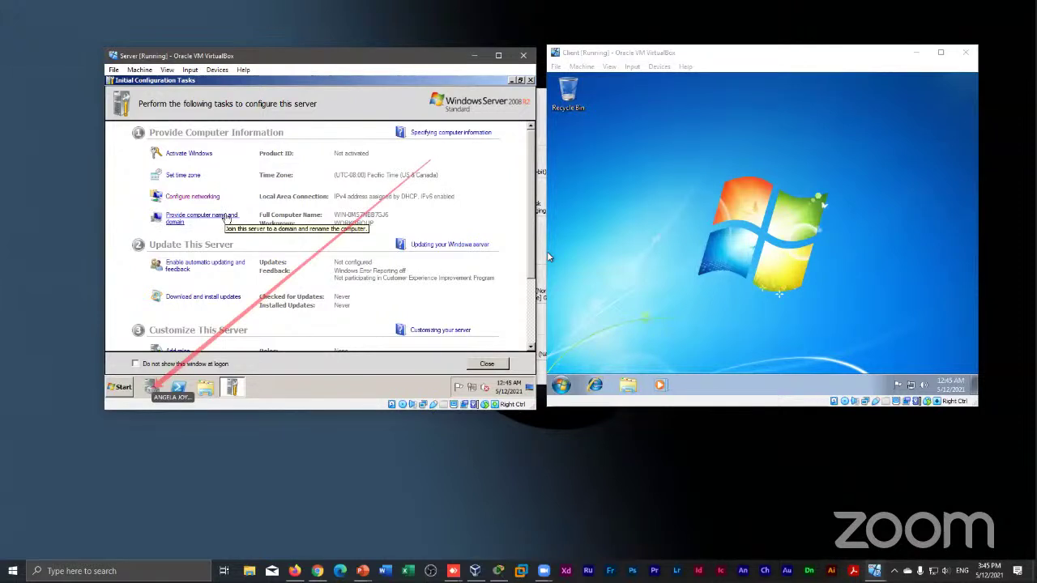
left_click(229, 219)
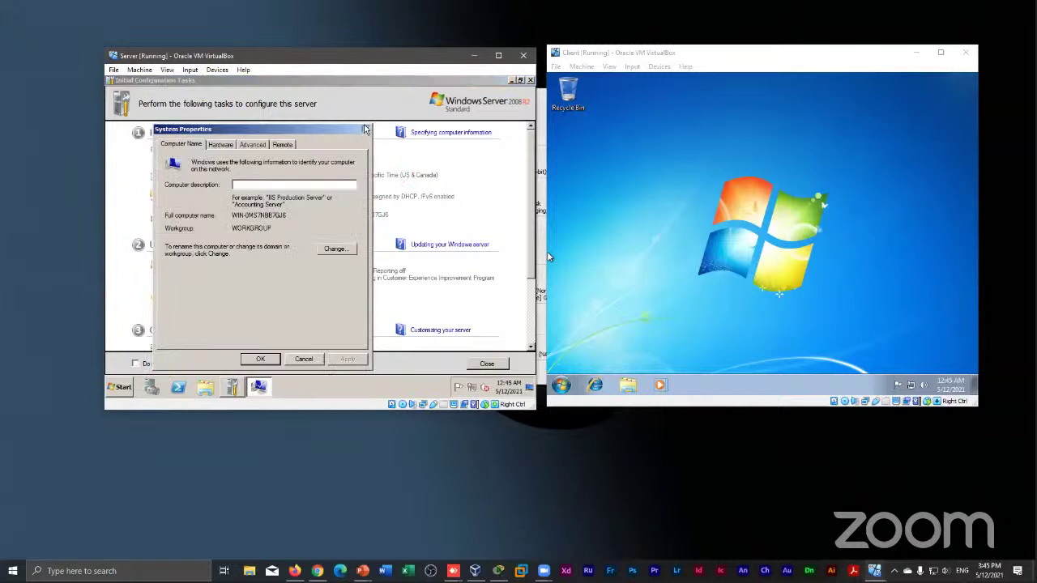
left_click(366, 130)
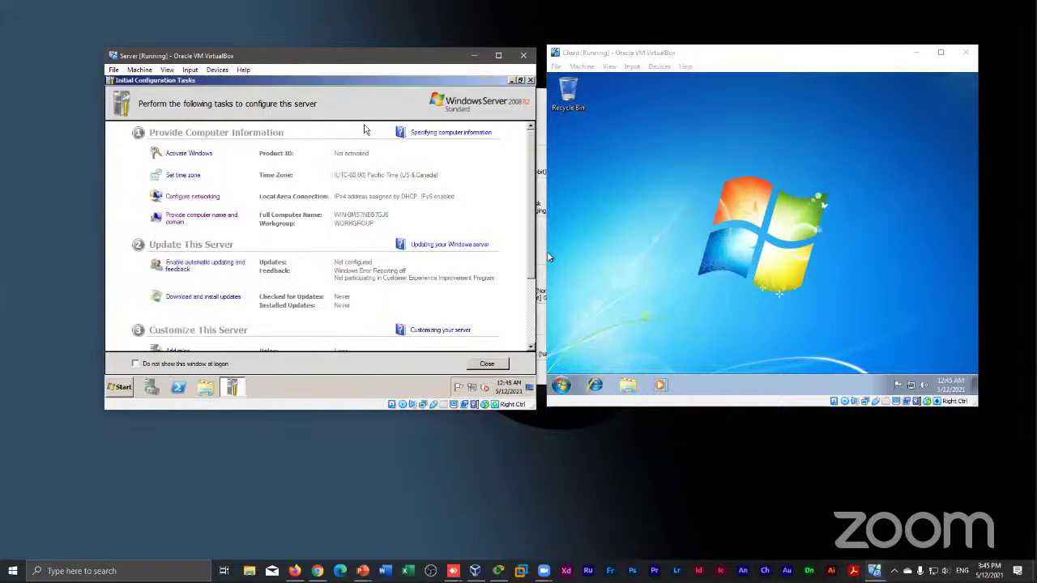
left_click(153, 387)
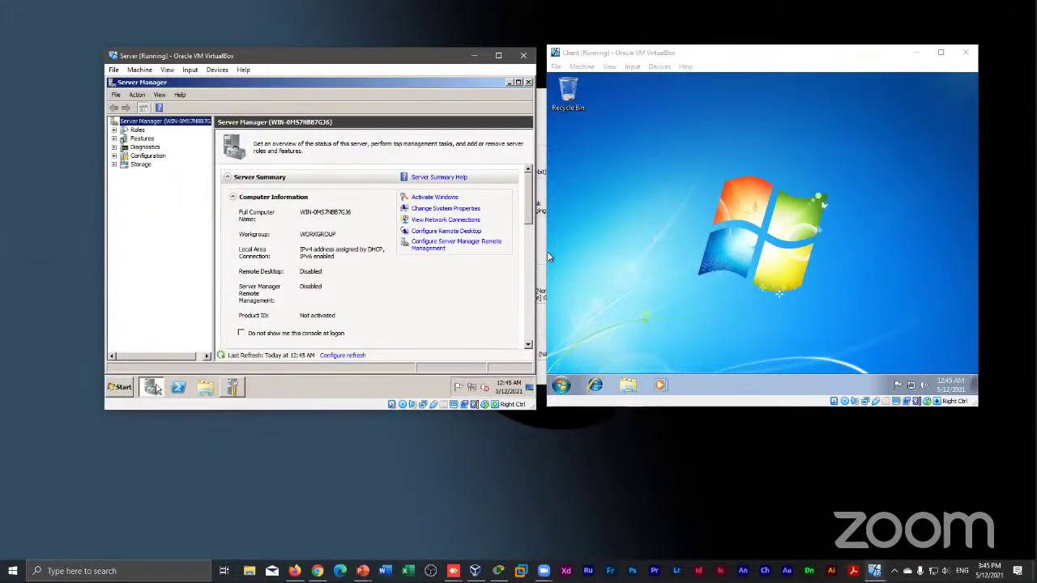
left_click(234, 387)
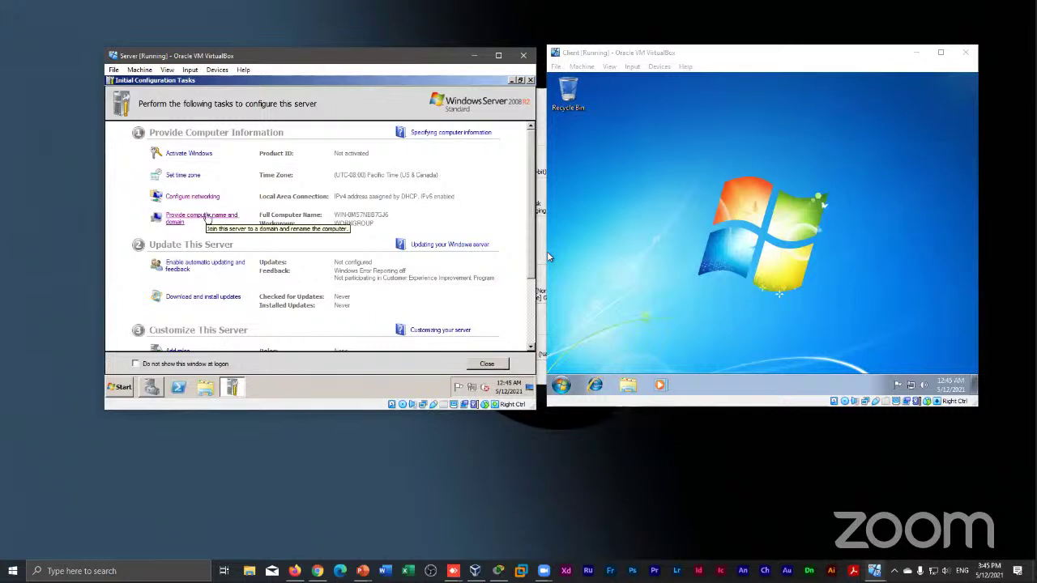
left_click(209, 217)
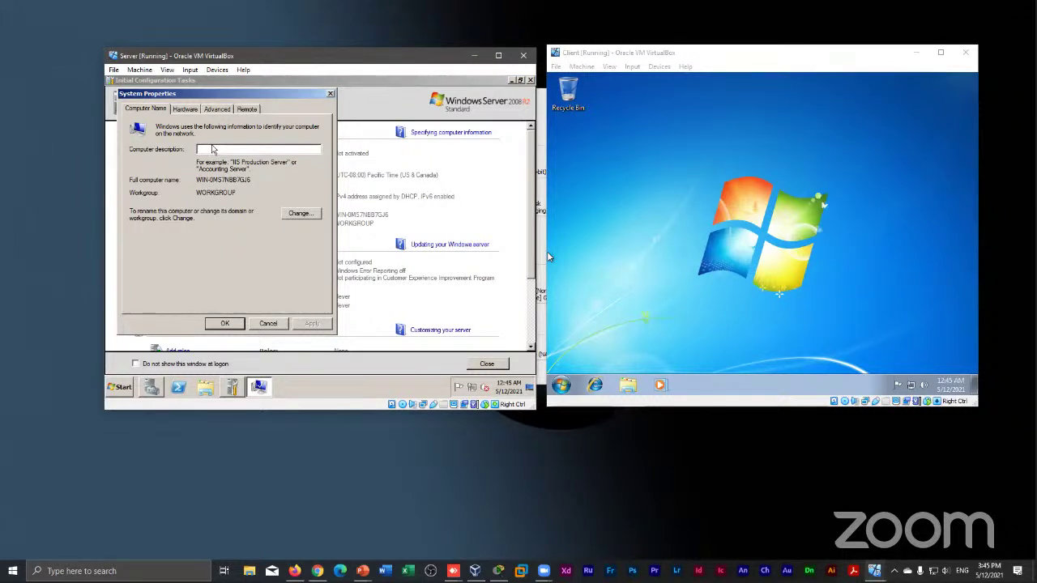
type("Server")
right_click(205, 153)
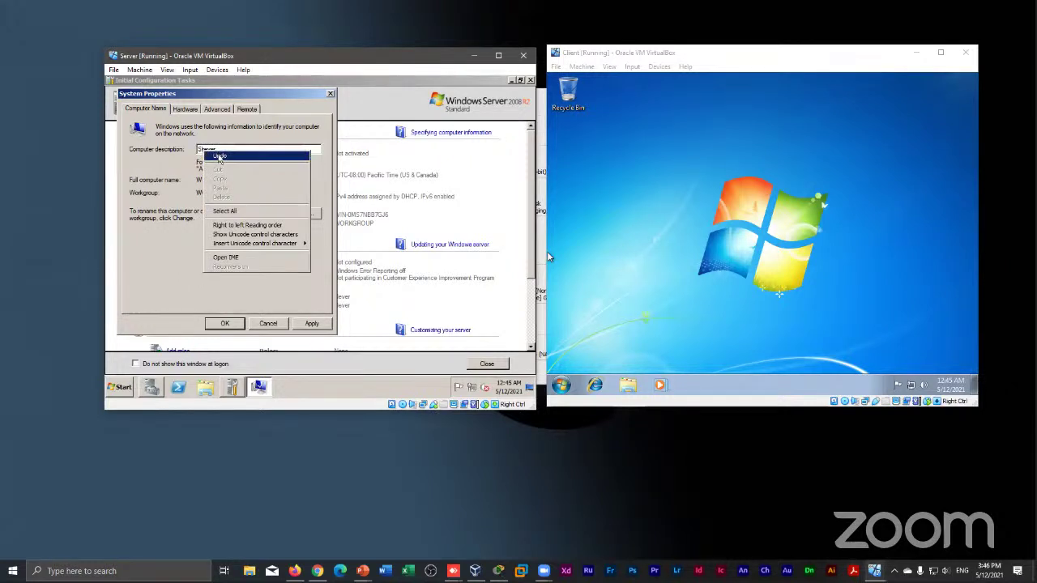
left_click(219, 158)
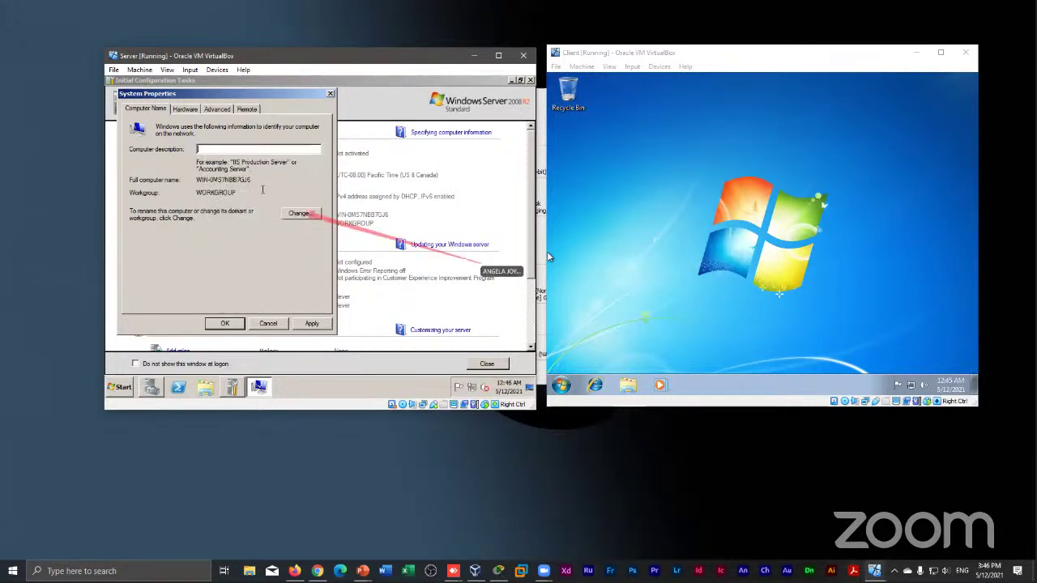
Replace the computer name with 'Server', confirm it, and accept the restart-required notice
left_click(298, 214)
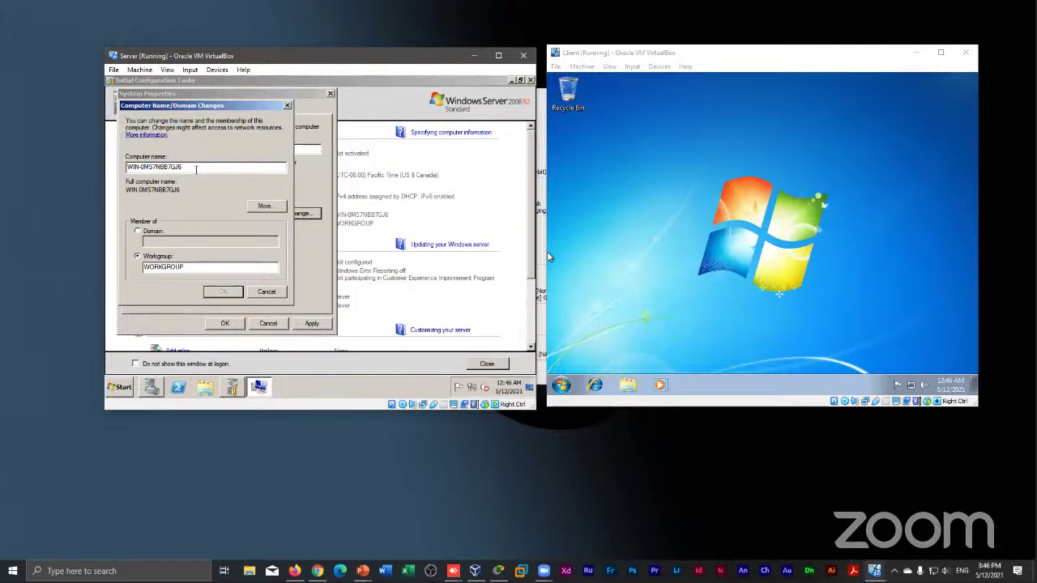
key("BackSpace")
key("BackSpace")
key("BackSpace")
key("BackSpace")
key("BackSpace")
key("BackSpace")
key("BackSpace")
key("BackSpace")
key("BackSpace")
key("BackSpace")
key("BackSpace")
key("BackSpace")
key("BackSpace")
key("BackSpace")
key("BackSpace")
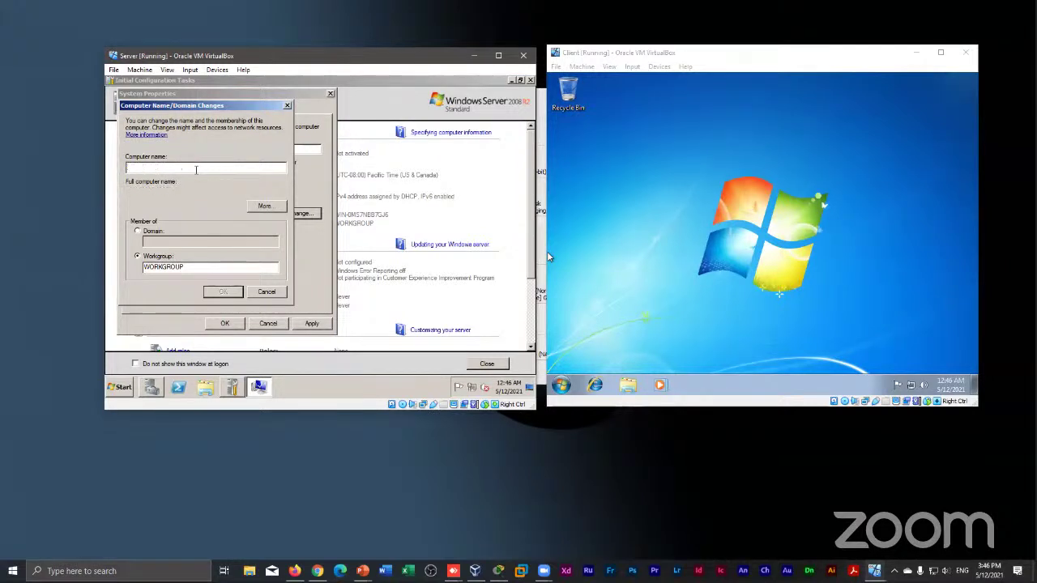
type("Server")
left_click(225, 291)
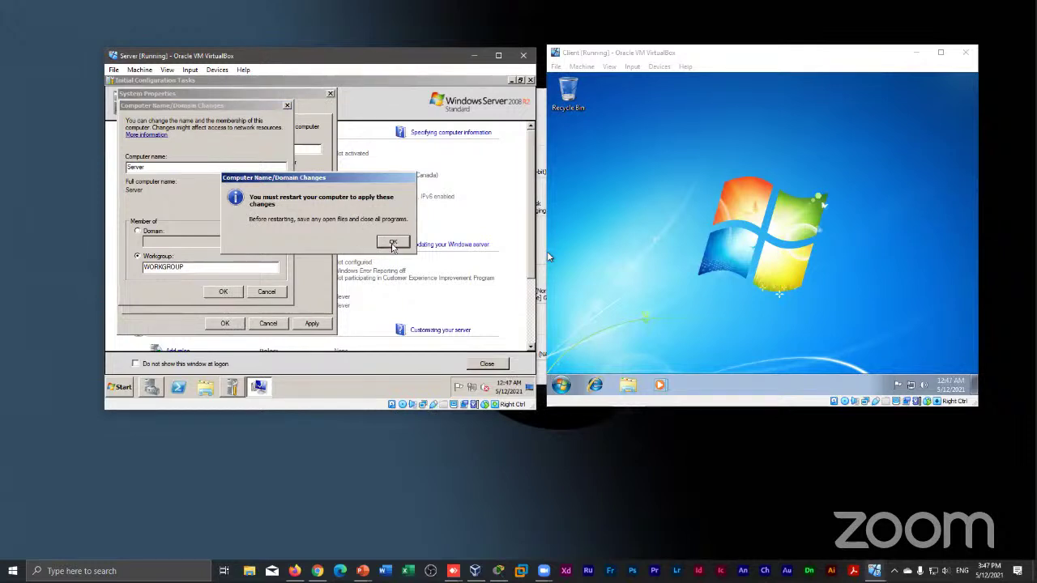
left_click(392, 245)
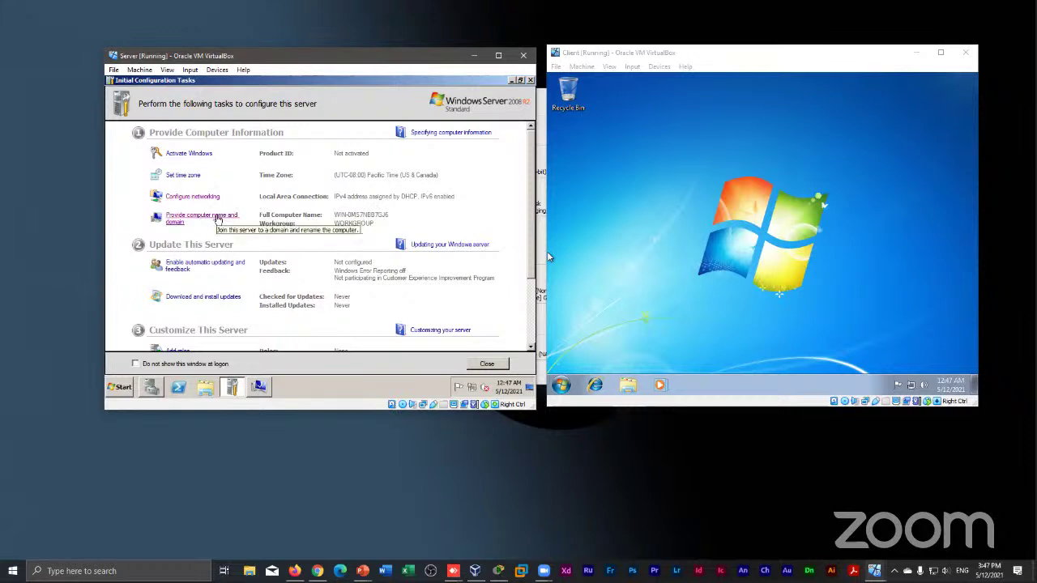
Close System Properties, choose Restart Now, and open the VM's Input menu once it reboots
left_click(217, 218)
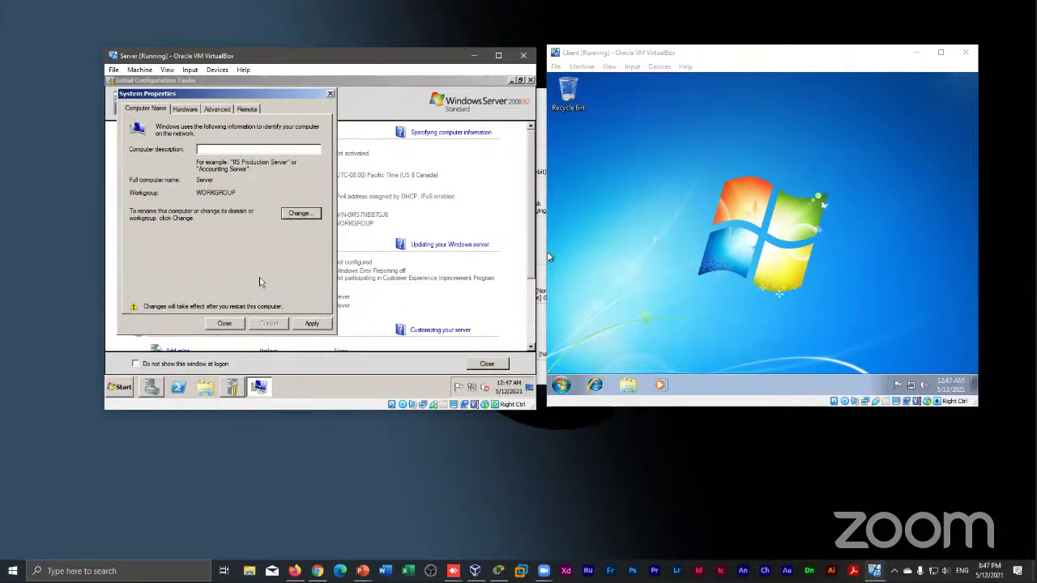
left_click(225, 323)
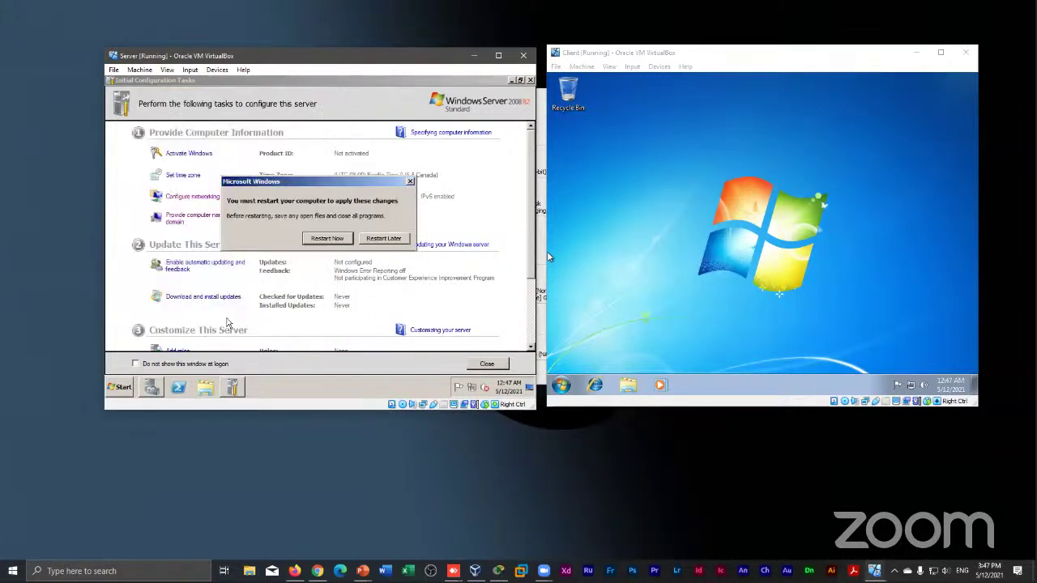
left_click(326, 240)
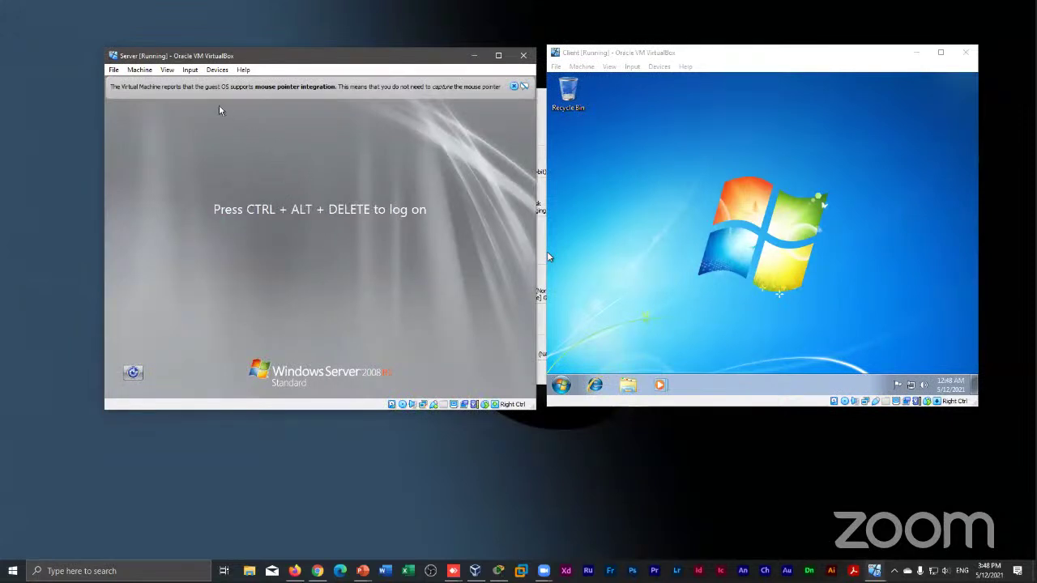
left_click(190, 71)
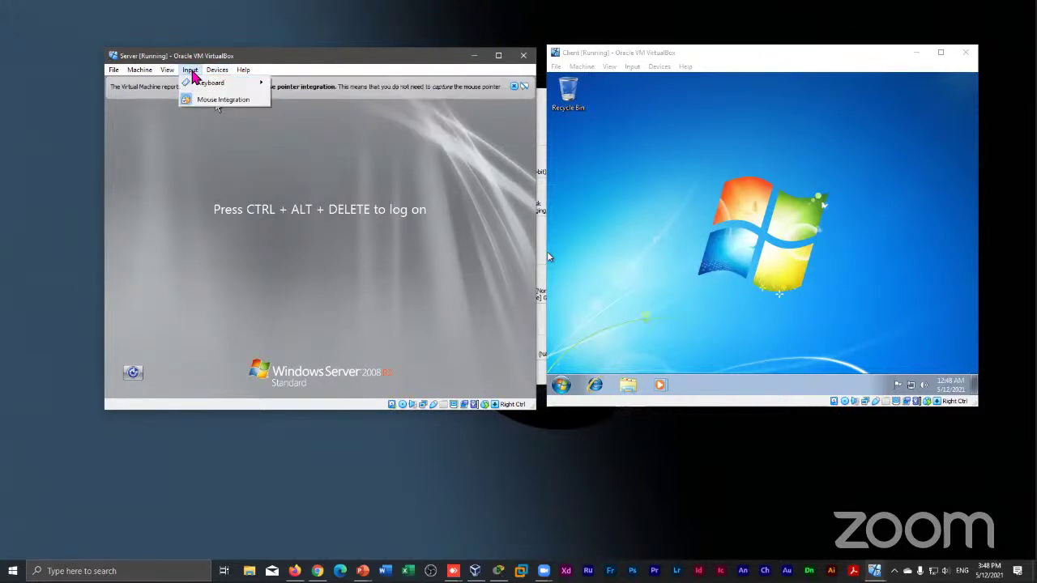
mouse_move(222, 84)
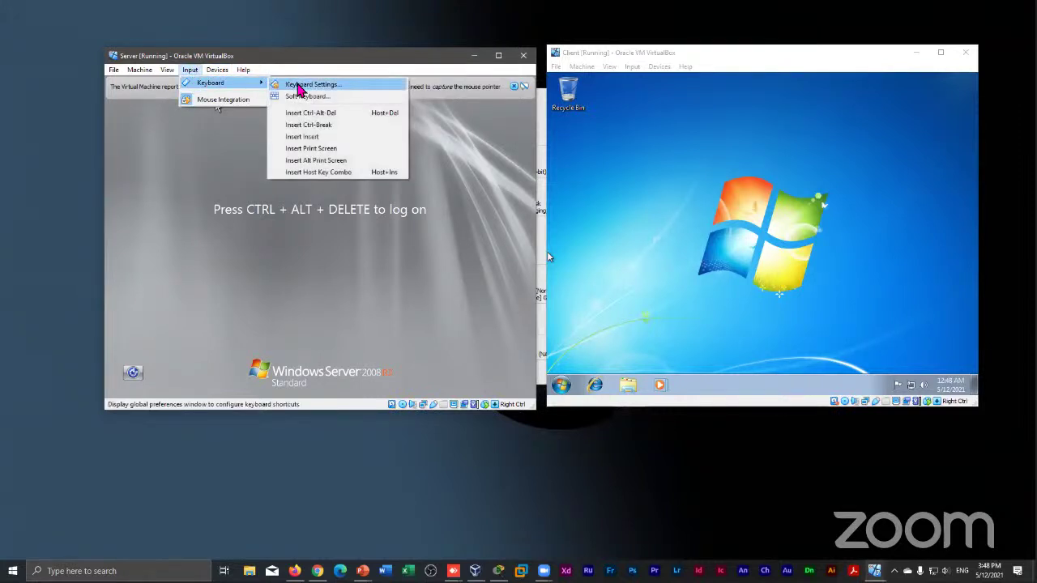
Send Ctrl-Alt-Del to the VM and log on with the Administrator password
left_click(316, 115)
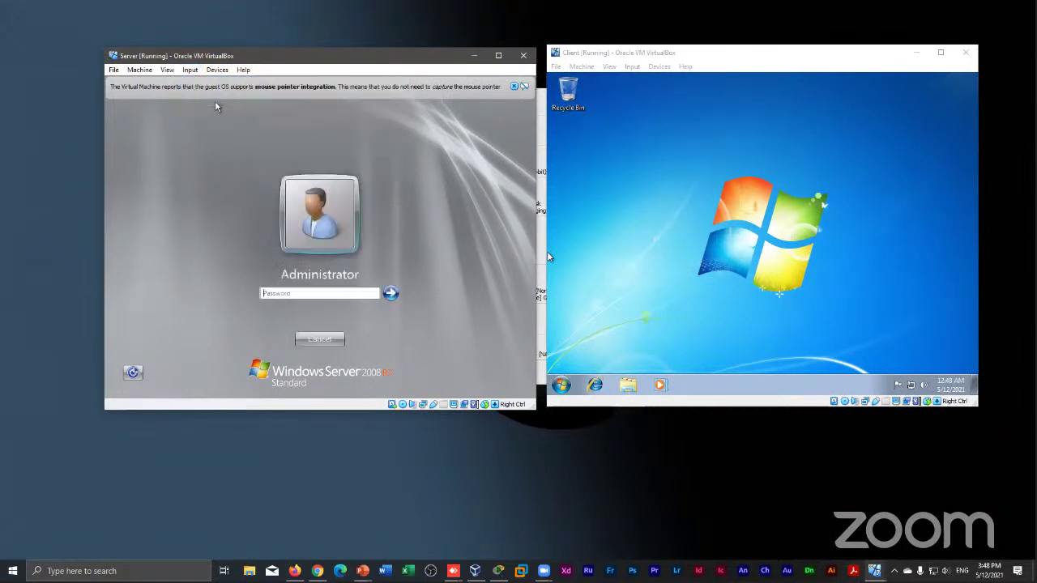
left_click(338, 293)
type("•••••••••")
left_click(389, 294)
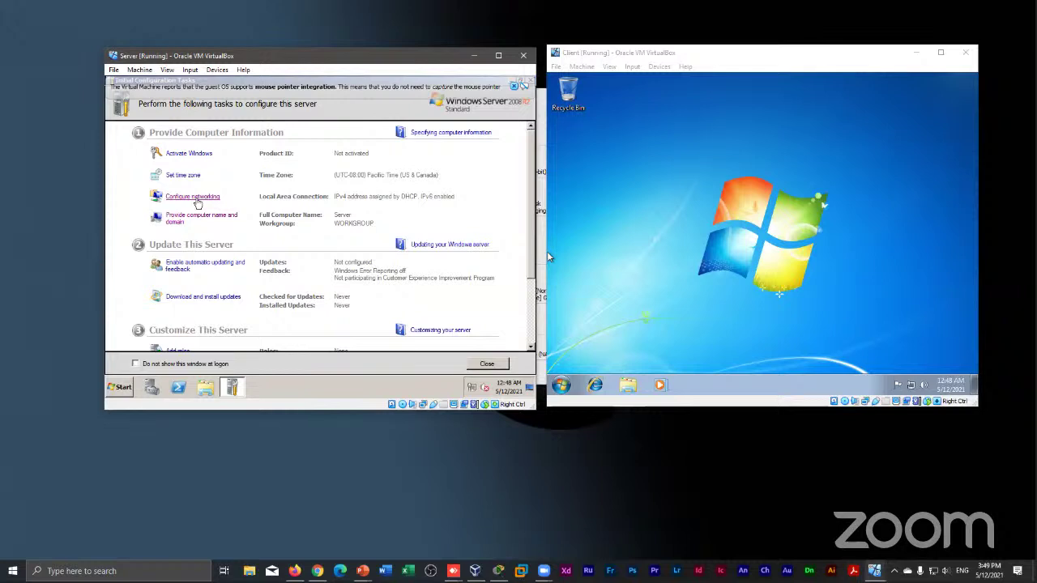
Dismiss the mouse-integration notice, close Network Connections, and bring up the Server's Date and Time settings
left_click(197, 202)
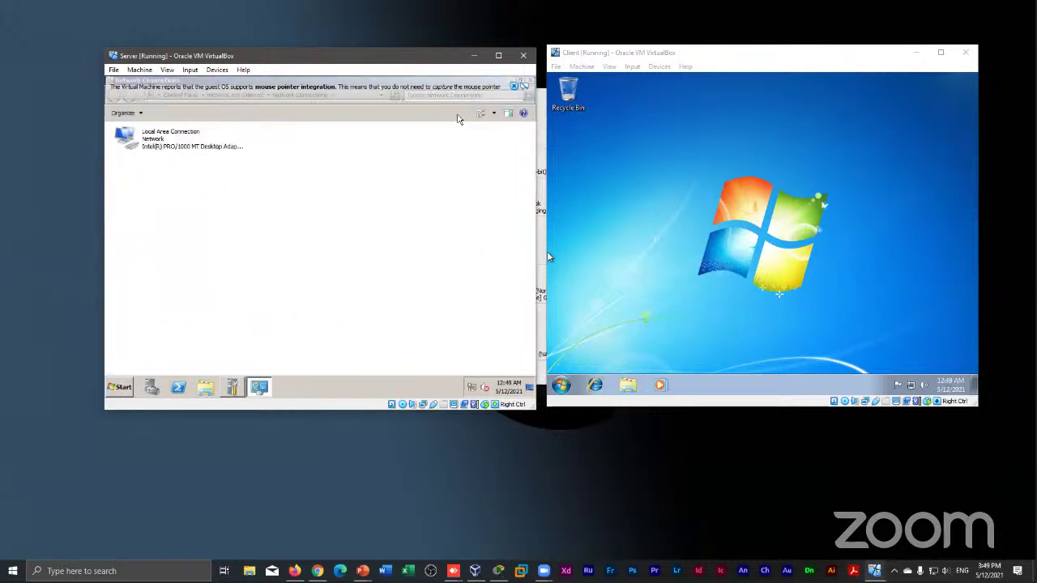
left_click(515, 87)
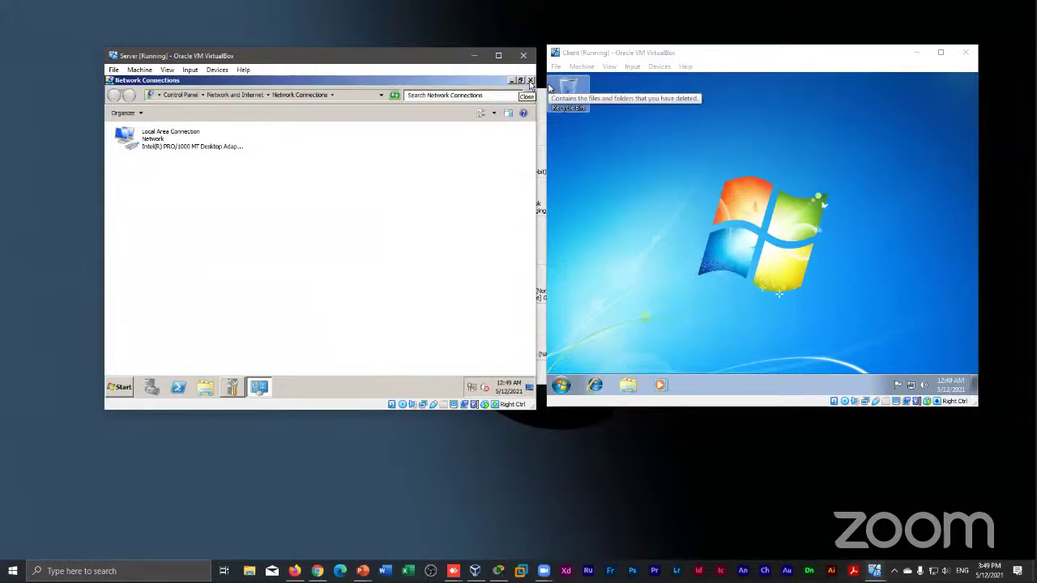
left_click(531, 81)
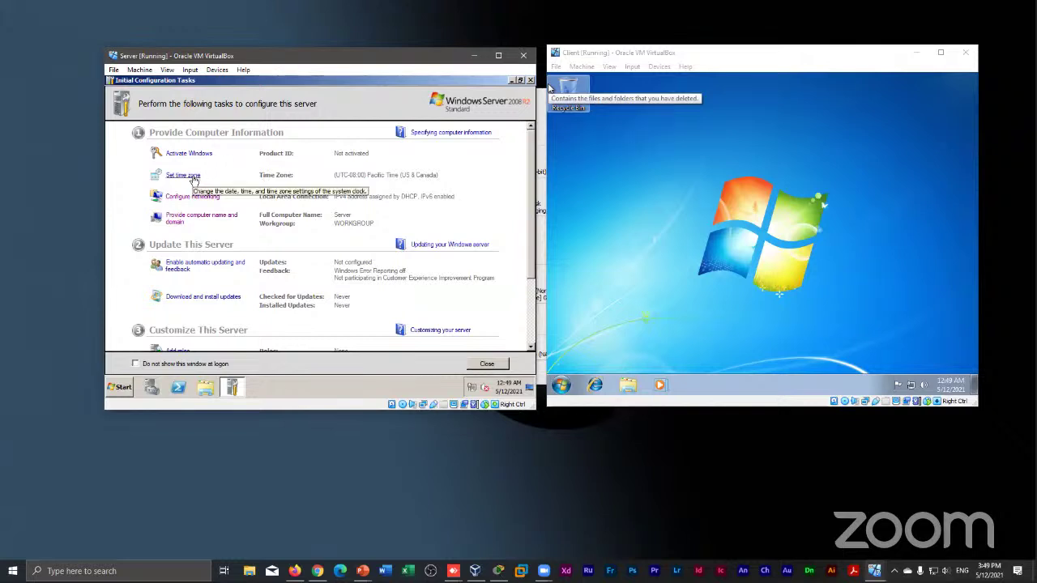
left_click(183, 175)
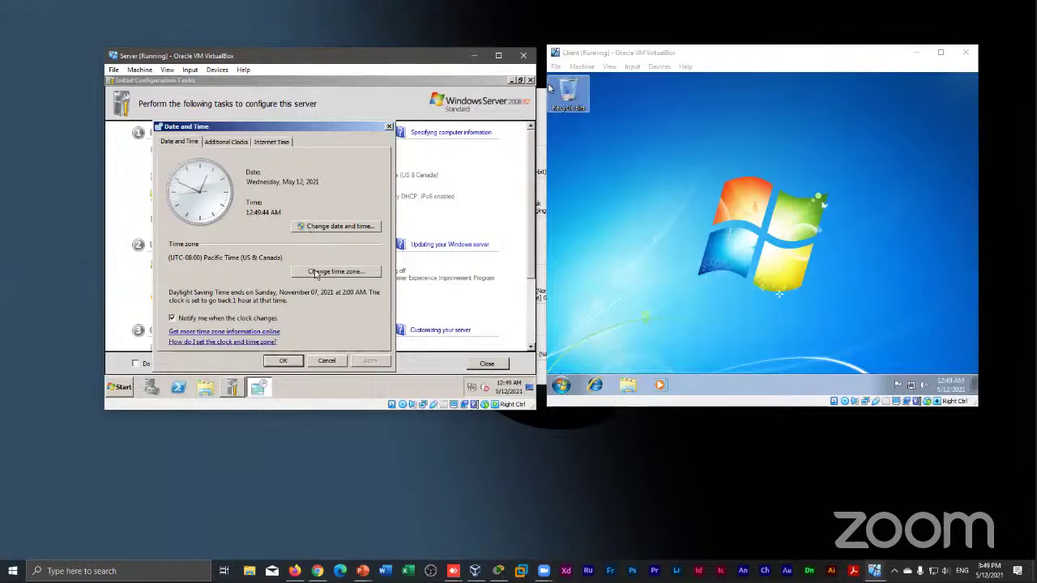
Change the Server's time zone to (UTC+08:00) Beijing, Chongqing, Hong Kong, Urumqi and close Date and Time
left_click(316, 272)
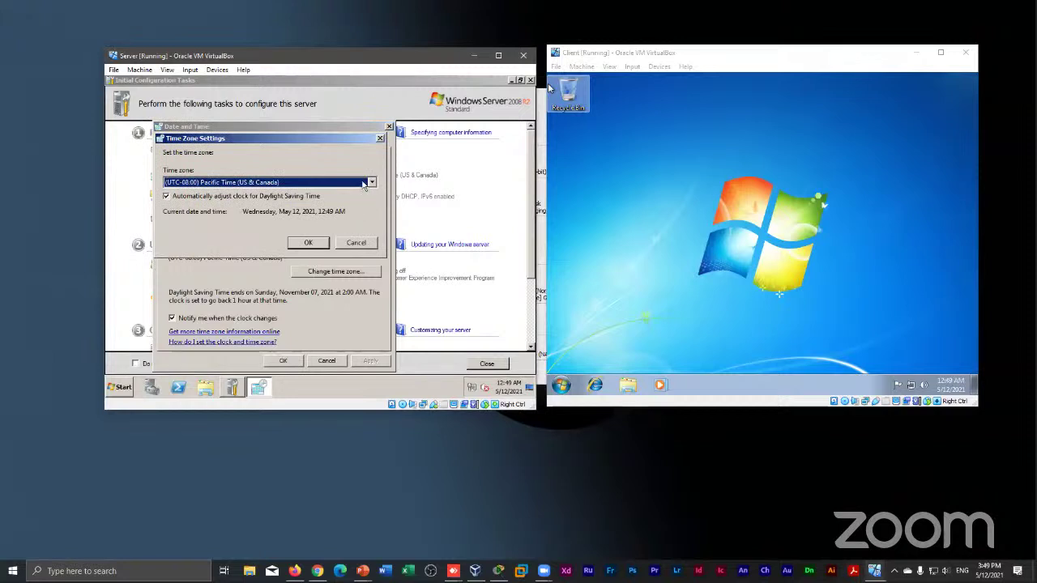
left_click(363, 185)
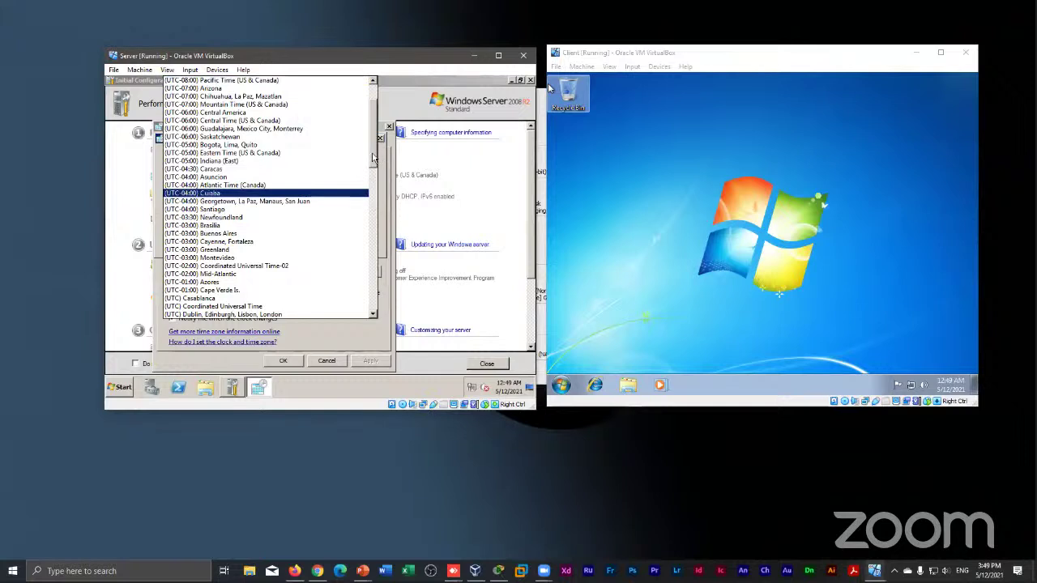
scroll(373, 188, "down", 10)
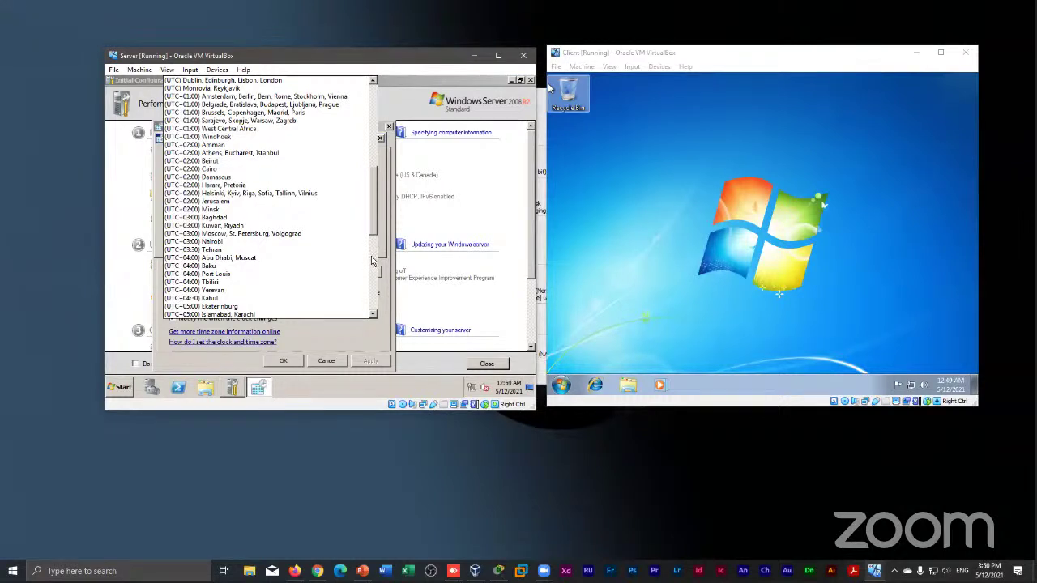
left_click(372, 259)
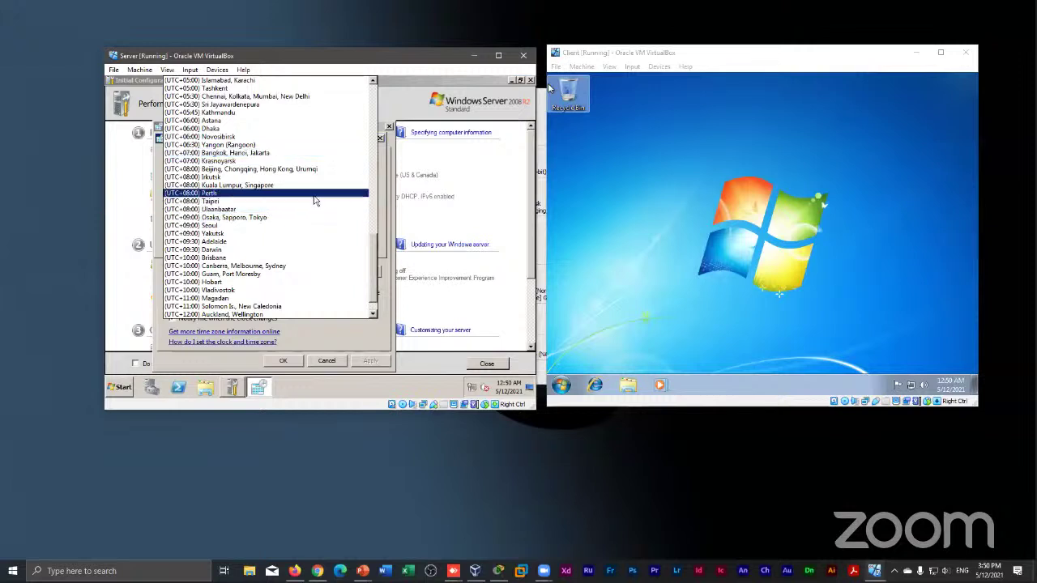
left_click(312, 170)
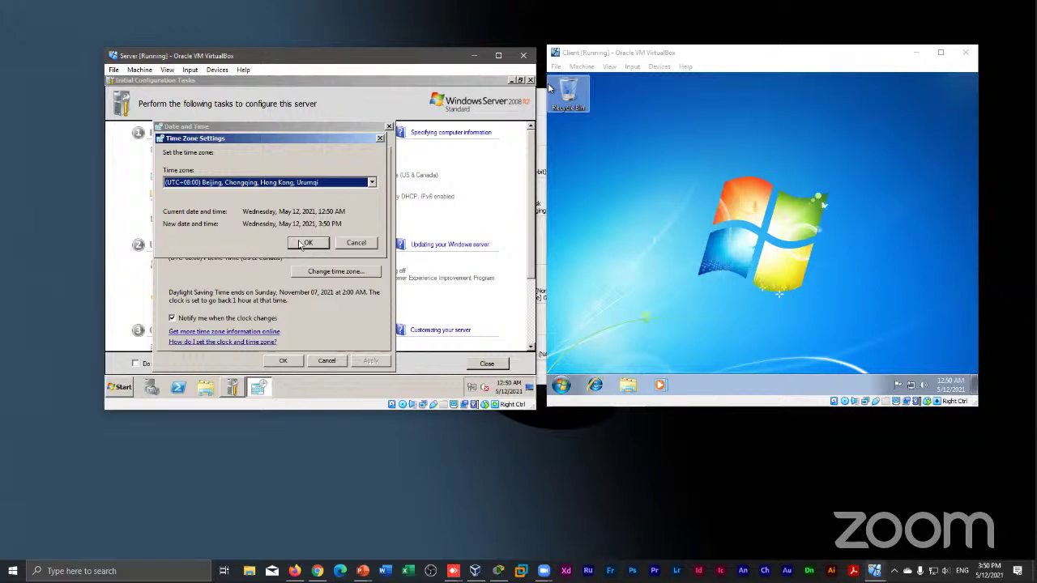
left_click(306, 243)
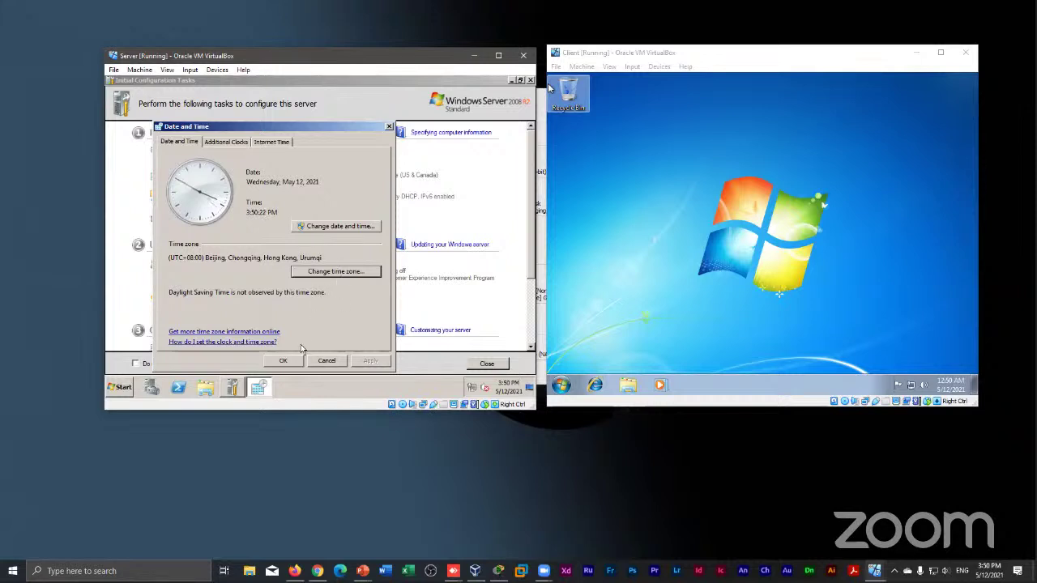
left_click(322, 363)
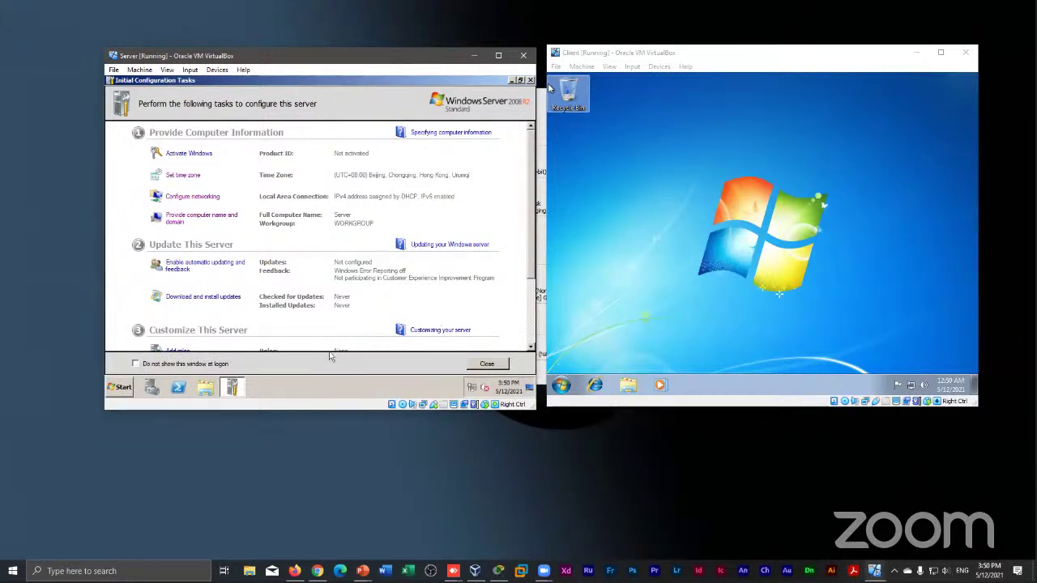
View the Roles summary in Server Manager, then return to the Initial Configuration Tasks window
left_click(154, 390)
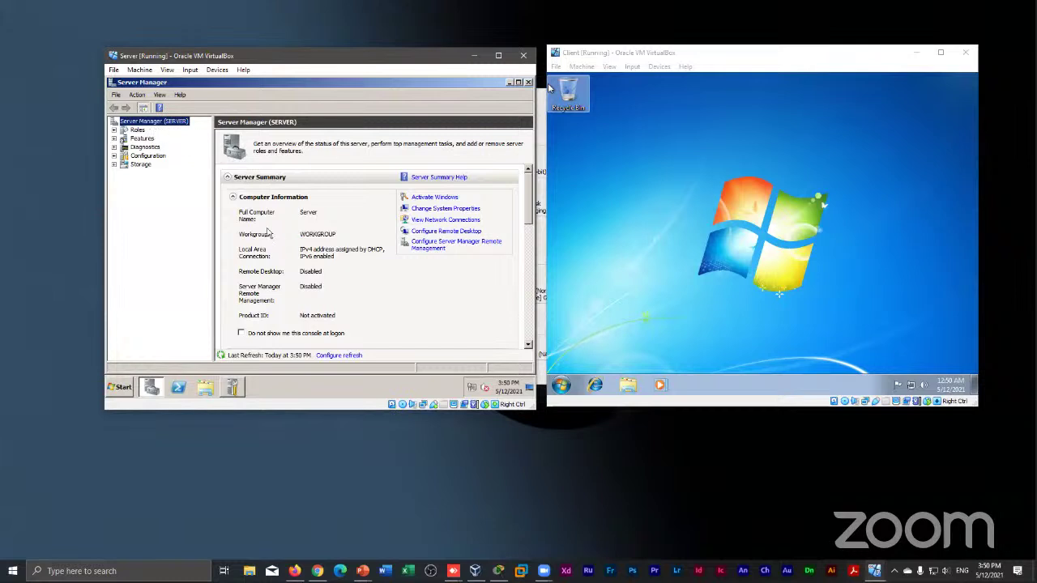
left_click(529, 209)
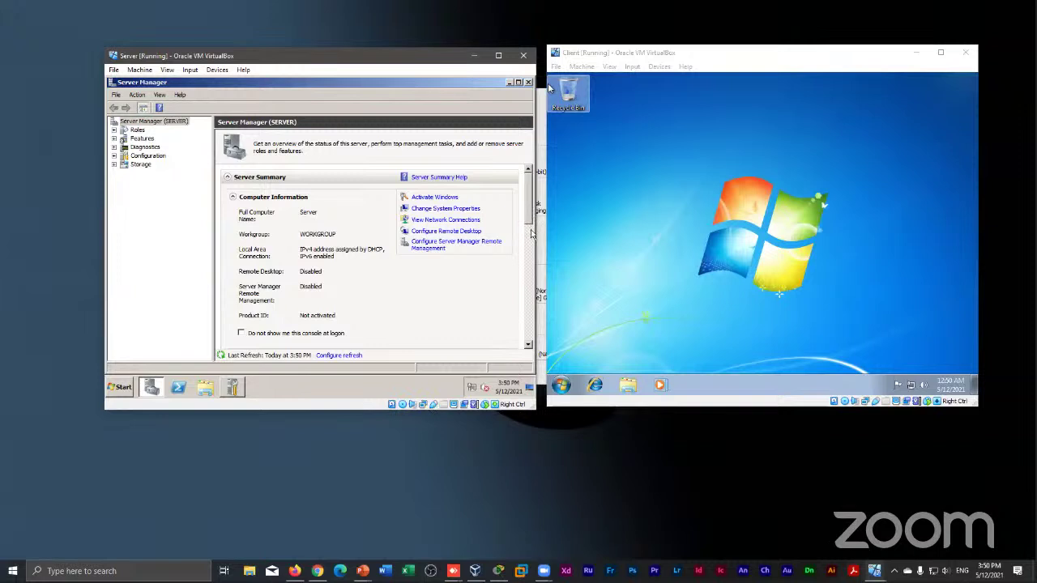
left_click(531, 234)
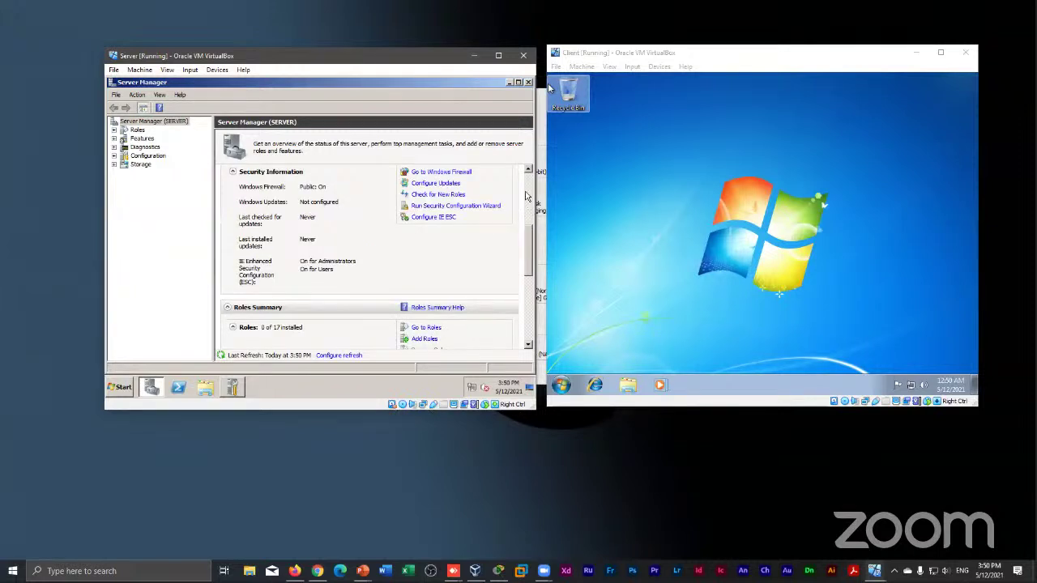
left_click(527, 196)
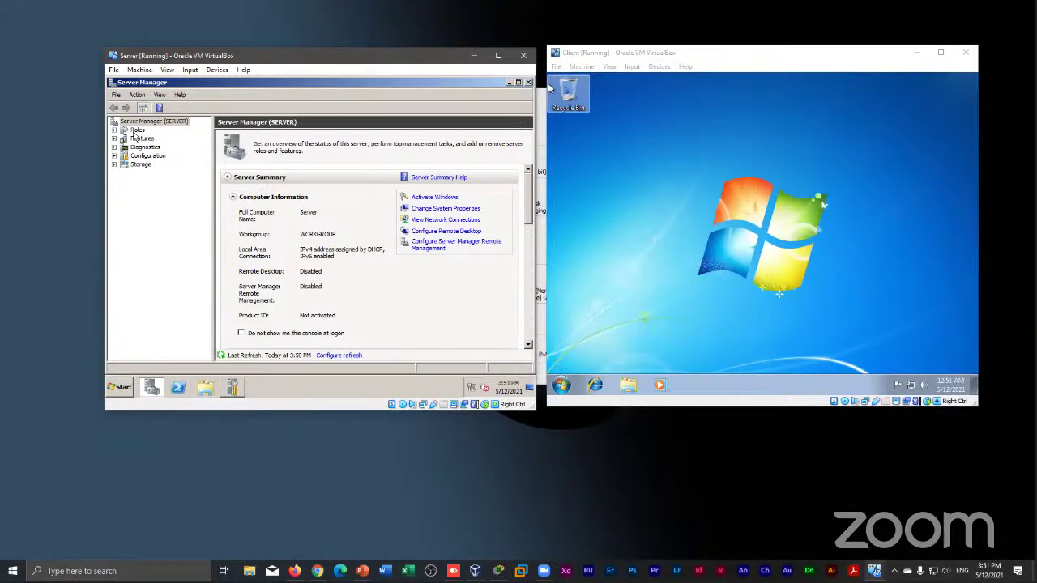
left_click(137, 131)
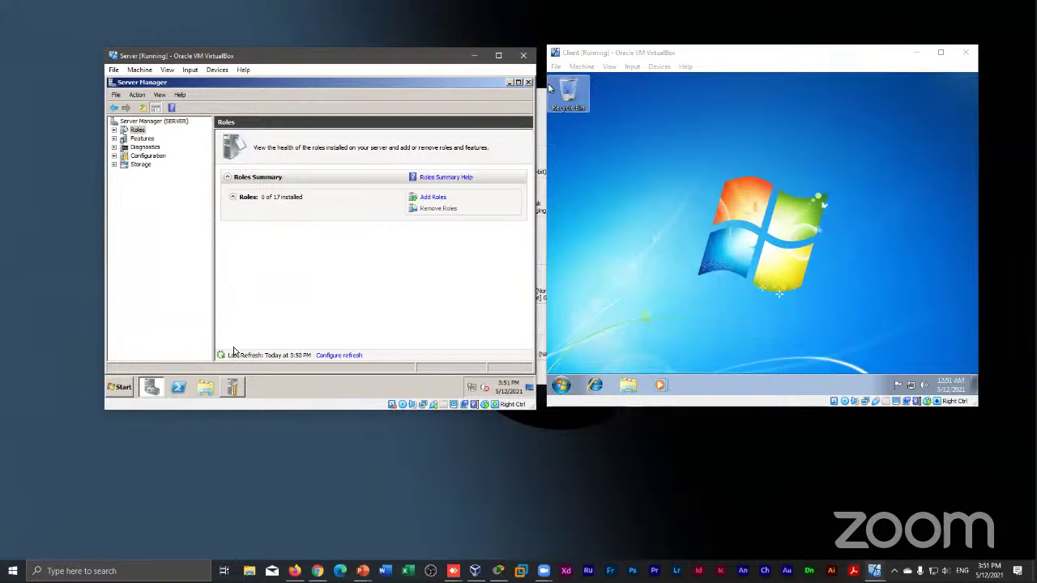
left_click(230, 387)
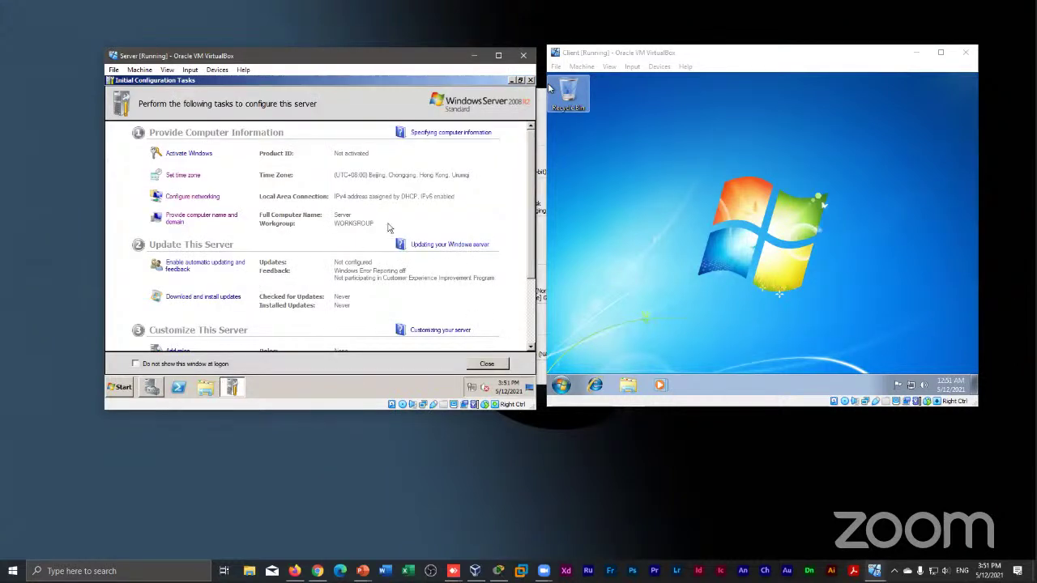
Check the Server's network connection status and return to configuration tasks
left_click(473, 389)
left_click(473, 389)
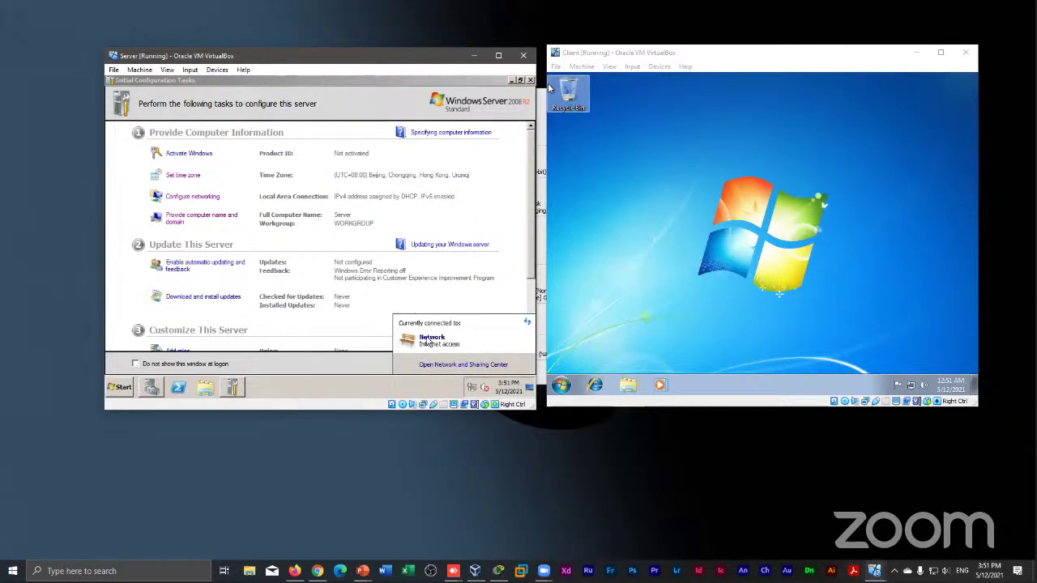
left_click(285, 229)
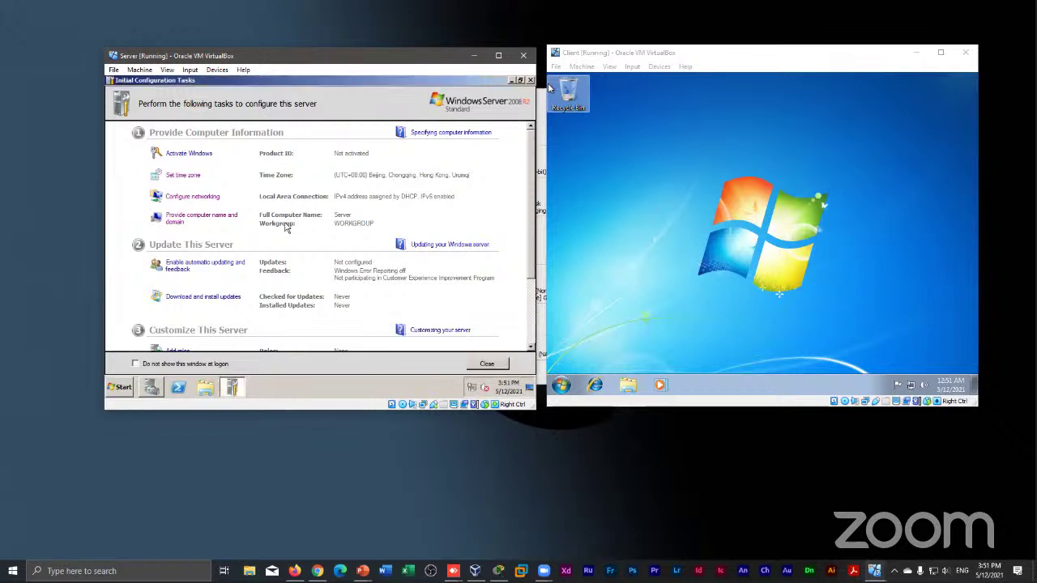
Open the Internet Protocol Version 4 (TCP/IPv4) properties of Local Area Connection
left_click(200, 197)
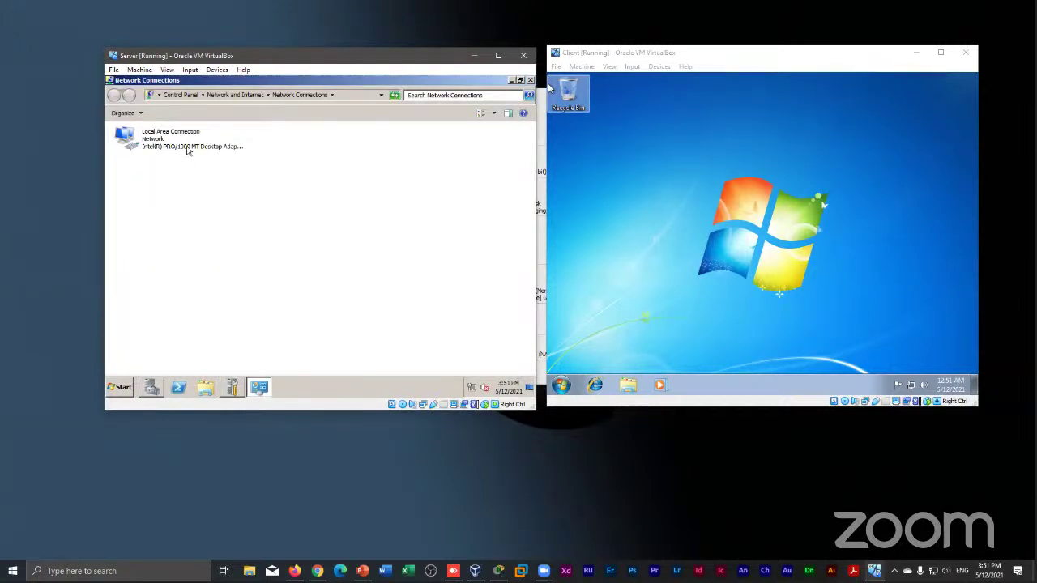
left_click(186, 152)
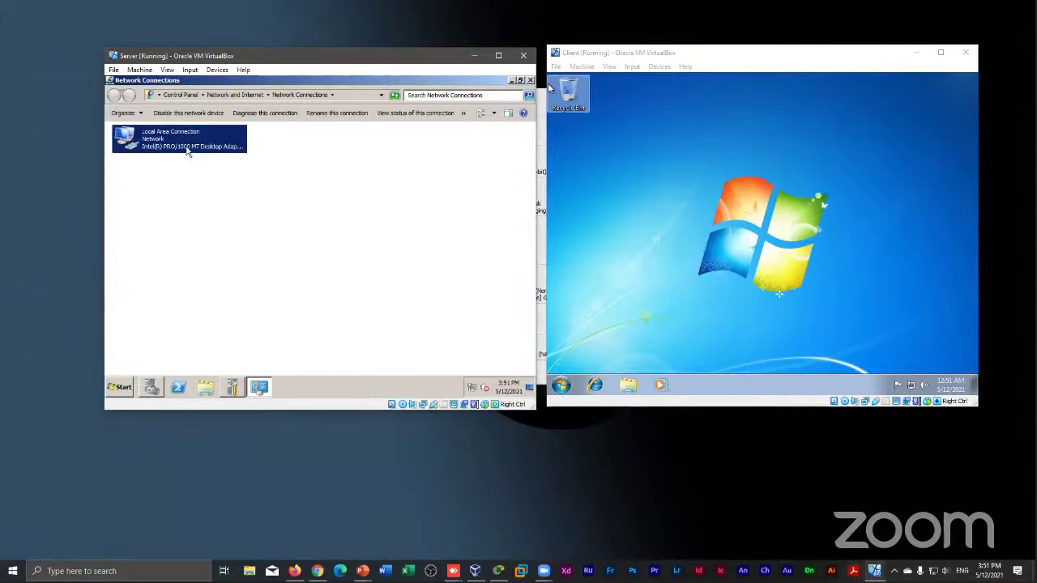
double_click(186, 151)
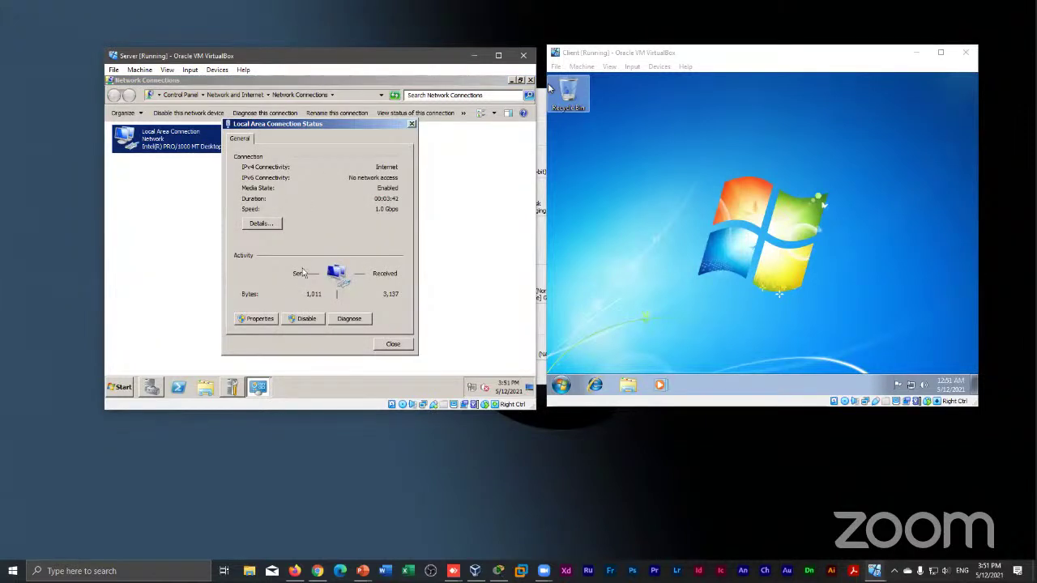
left_click(259, 319)
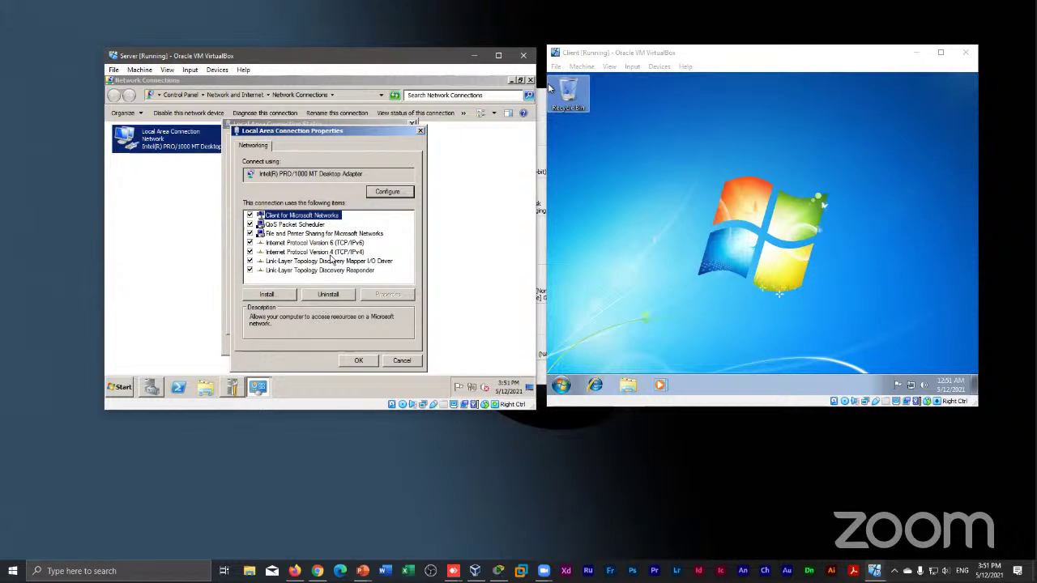
left_click(334, 253)
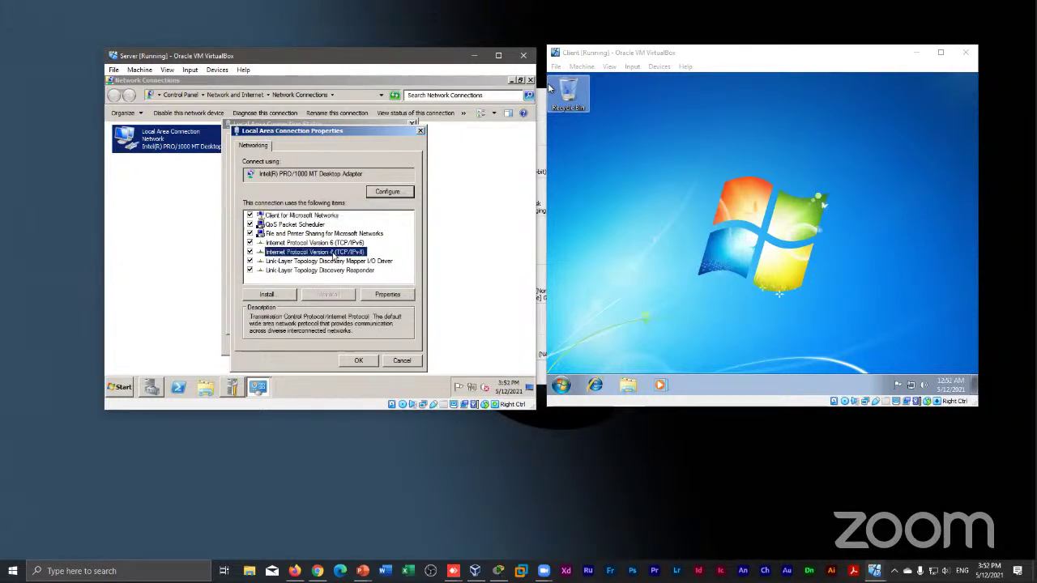
left_click(377, 295)
left_click(376, 291)
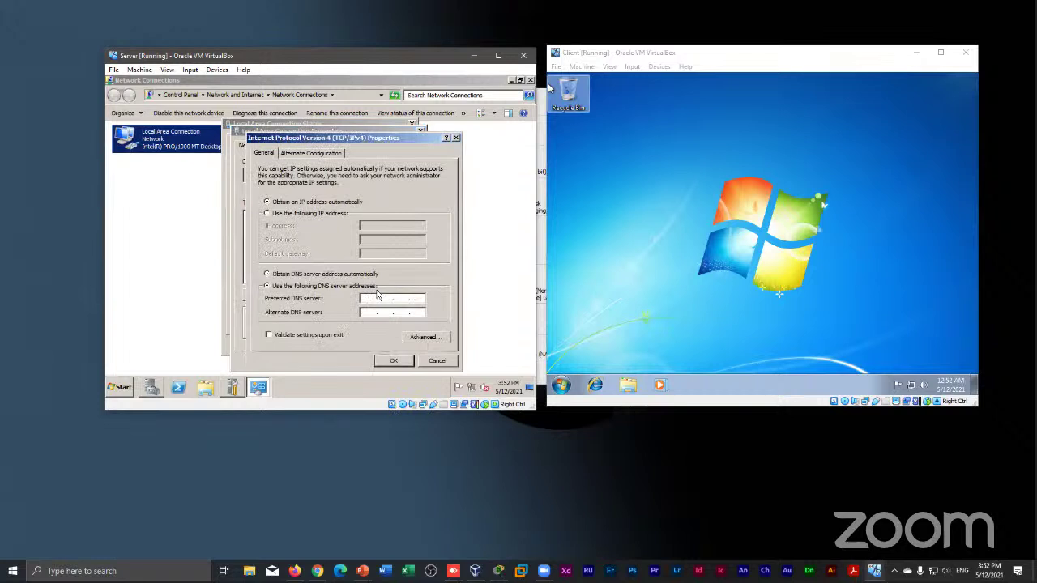
Select 'Use the following IP address' and begin entering 196 in the IP address
left_click(267, 213)
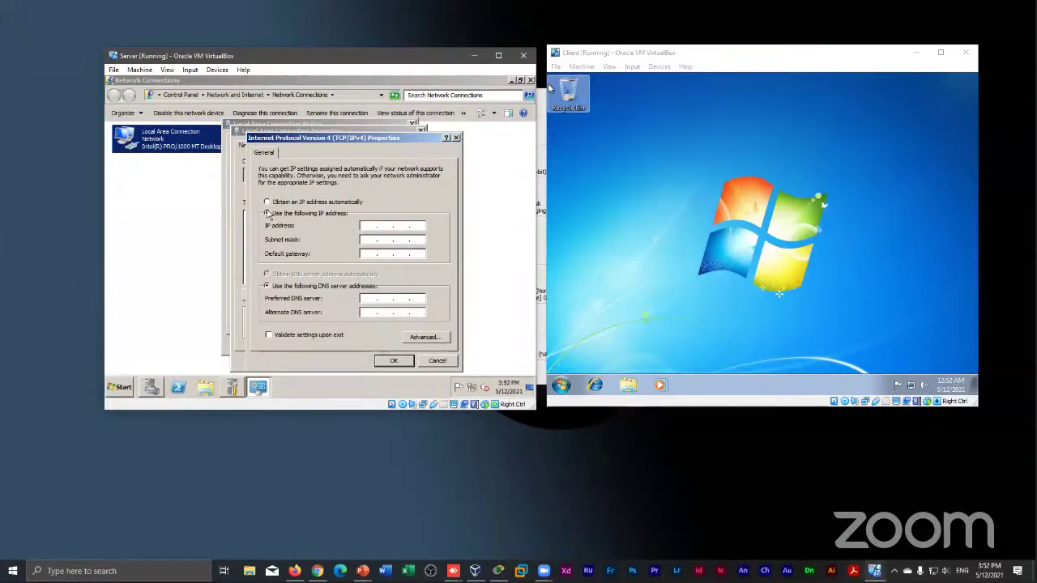
right_click(369, 140)
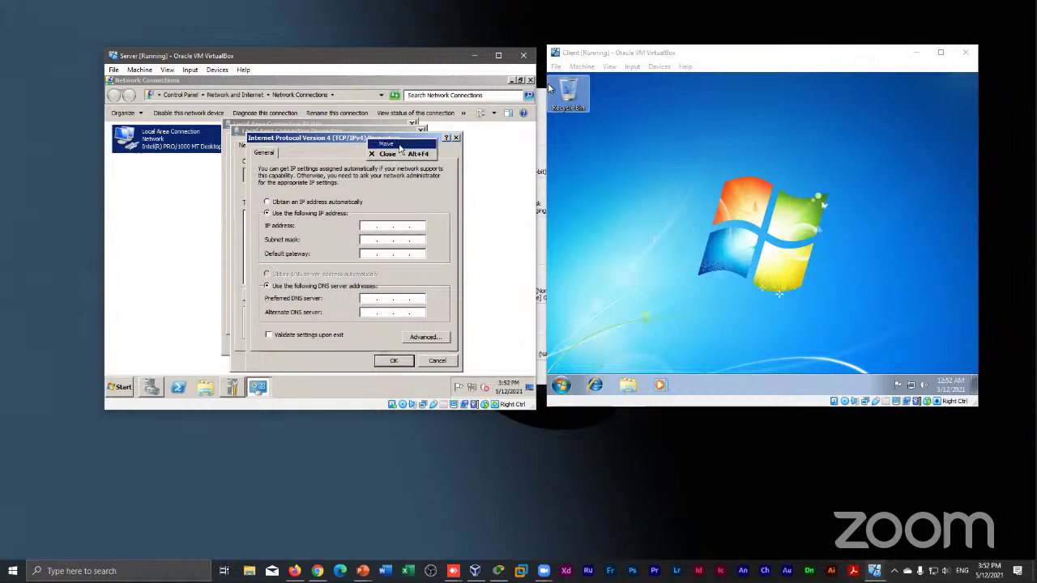
left_click(399, 145)
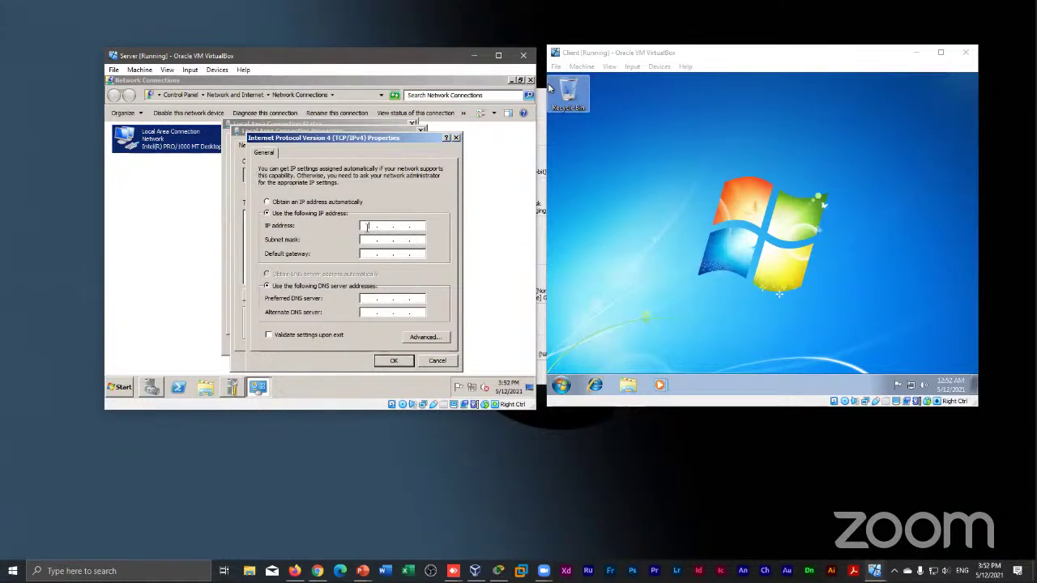
type("1")
type("96 .")
type("1")
key("BackSpace")
Correct the second octet to complete IP 196.128.1.1 and fill subnet mask 255.255.255.0
right_click(387, 227)
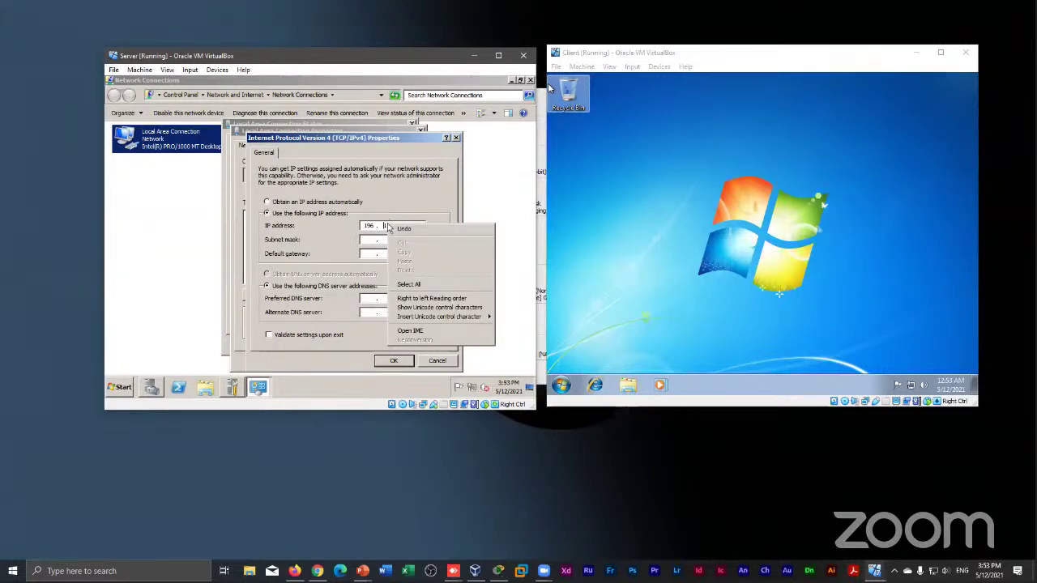
left_click(377, 200)
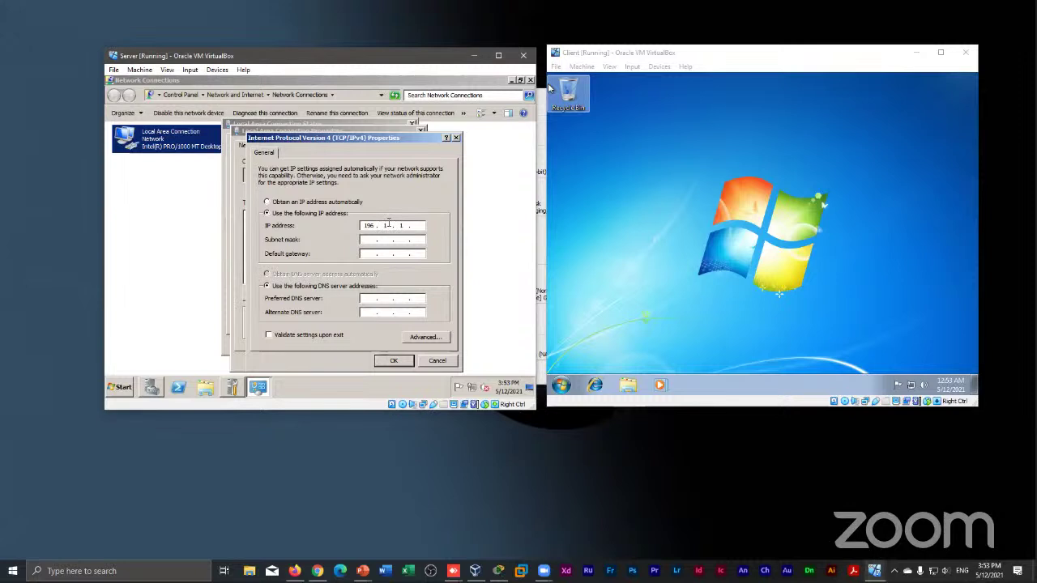
type("28")
left_click(389, 223)
key("BackSpace")
key("BackSpace")
key("BackSpace")
key("BackSpace")
type("128 . 1")
left_click(367, 240)
left_click(367, 298)
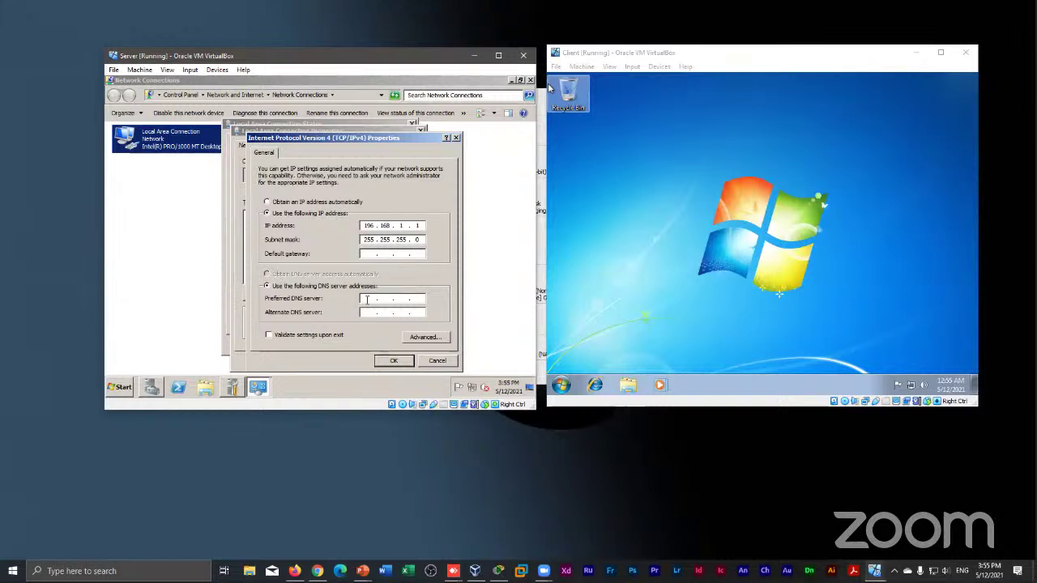
Enter 196.168.1.1 as the server's preferred DNS server, trimming the mistyped 196.168.1.154
left_click(367, 299)
type("196 . 168 . 1 . 154")
double_click(367, 299)
left_click(421, 299)
key("BackSpace")
Bring up Advanced TCP/IP Settings showing address 196.168.1.1 with mask 255.255.255.0
left_click(421, 337)
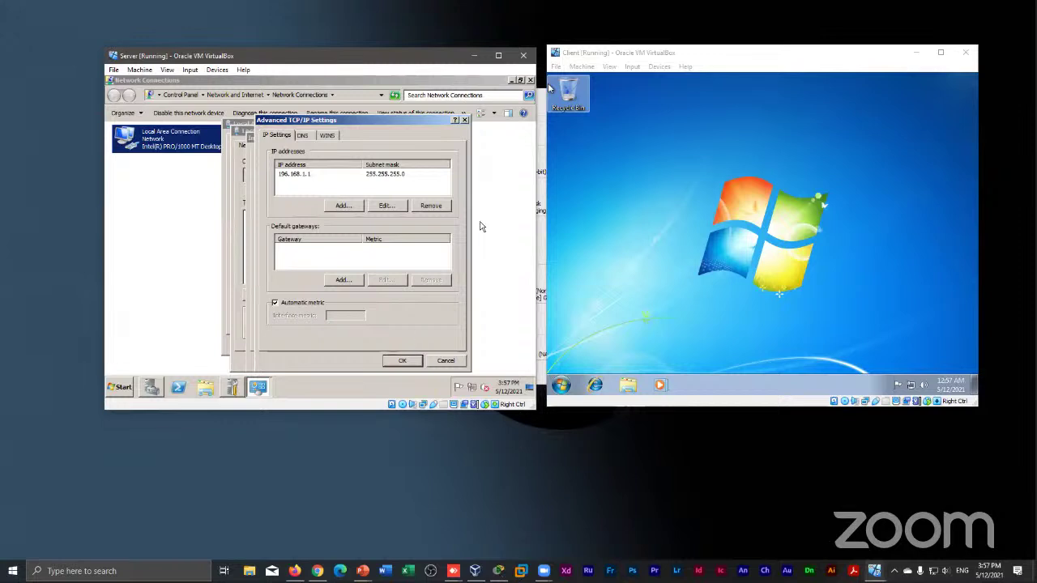
Return to IPv4 Properties and enter 196 as the default gateway's first octet
left_click(465, 120)
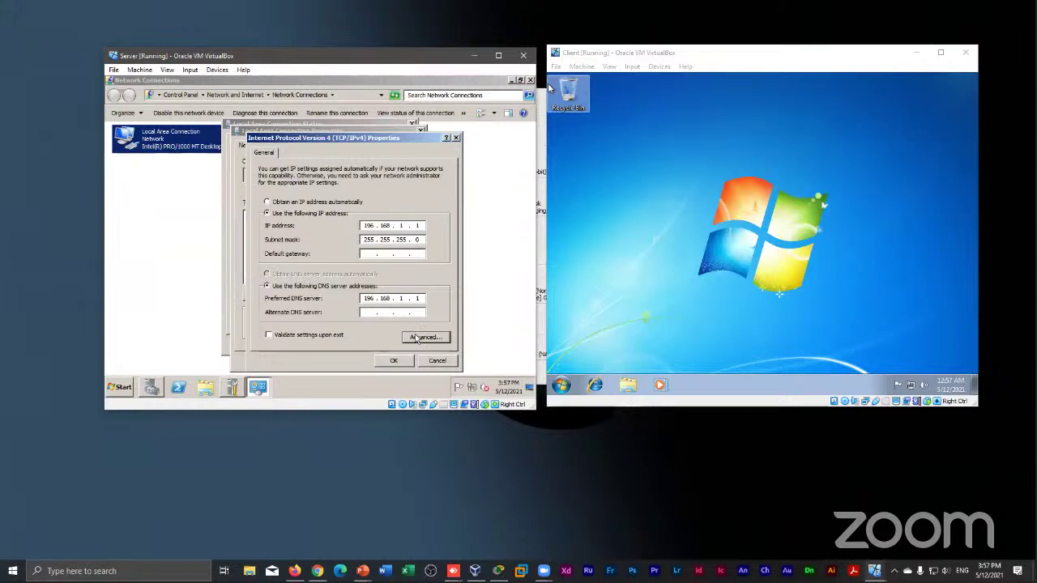
left_click(365, 311)
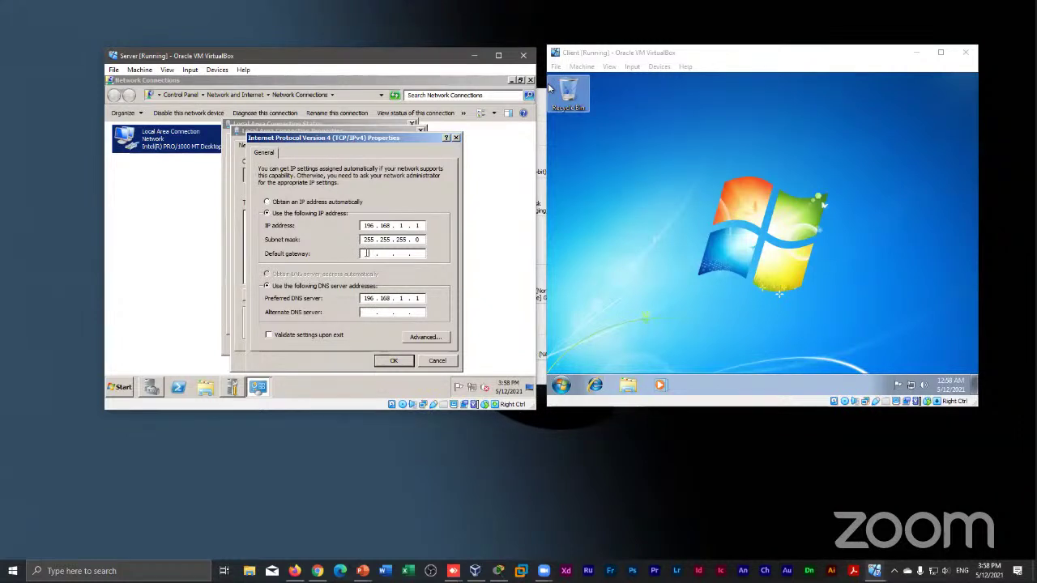
left_click(367, 253)
type("196")
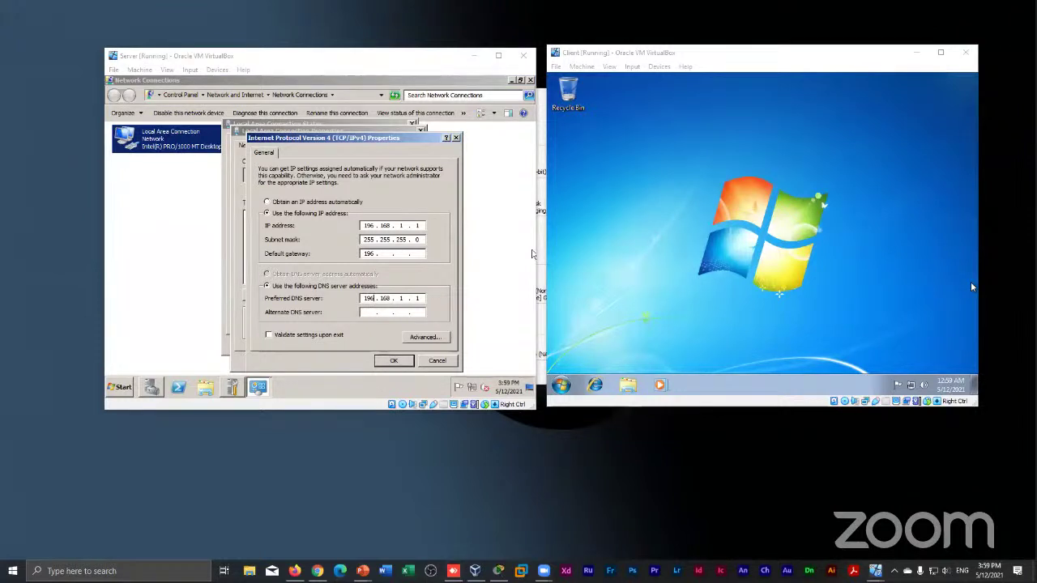
Extend the server's default gateway to 196.168 and bring up the host Run prompt
key("Tab")
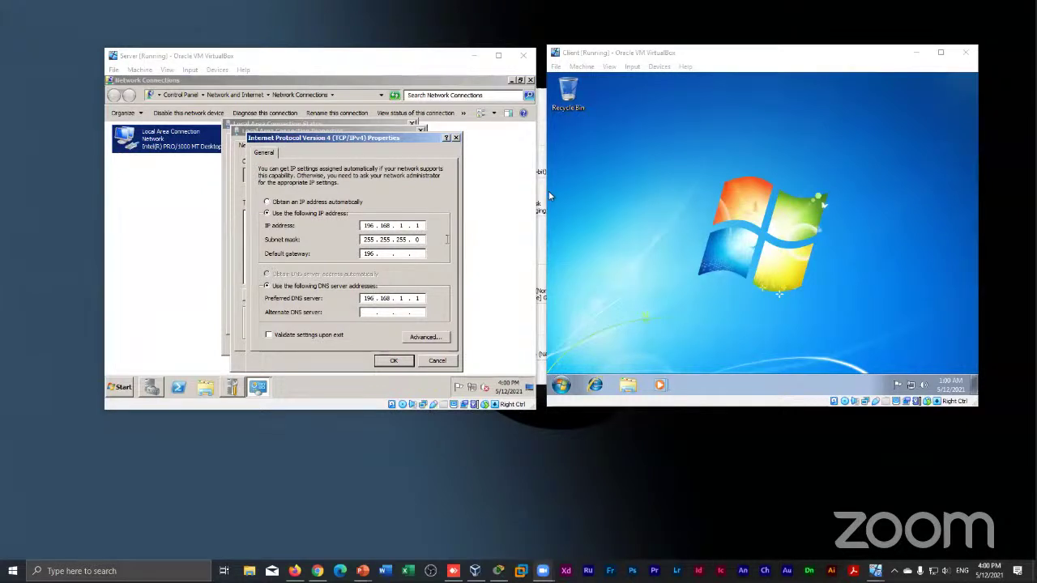
left_click(388, 254)
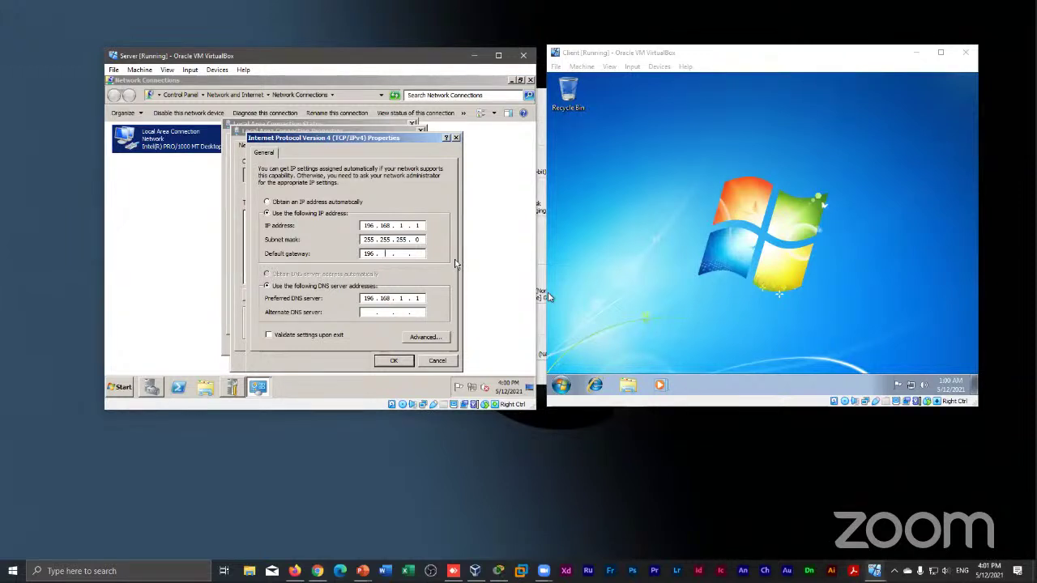
key("period")
type("168")
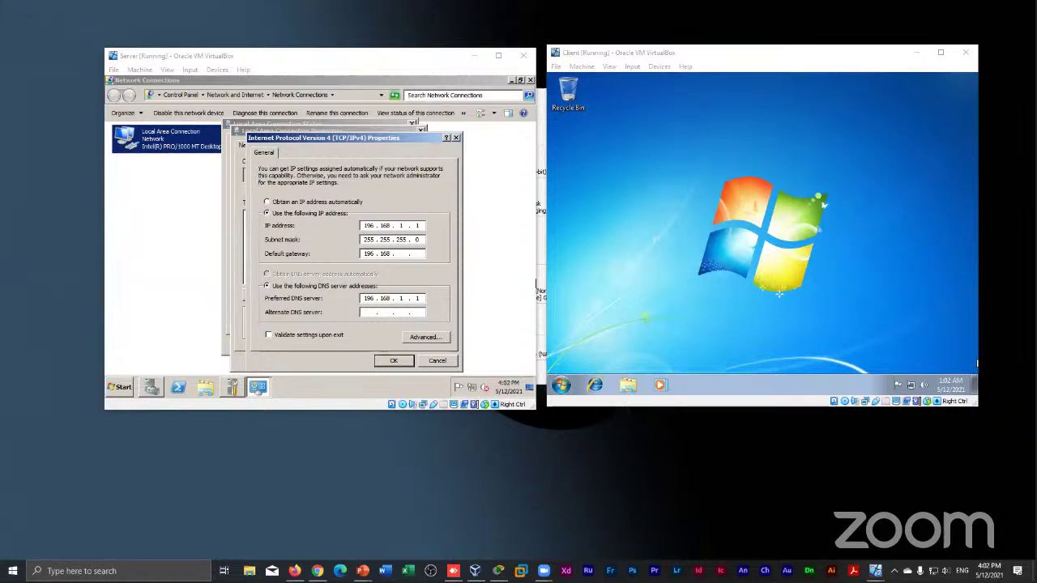
key("super+r")
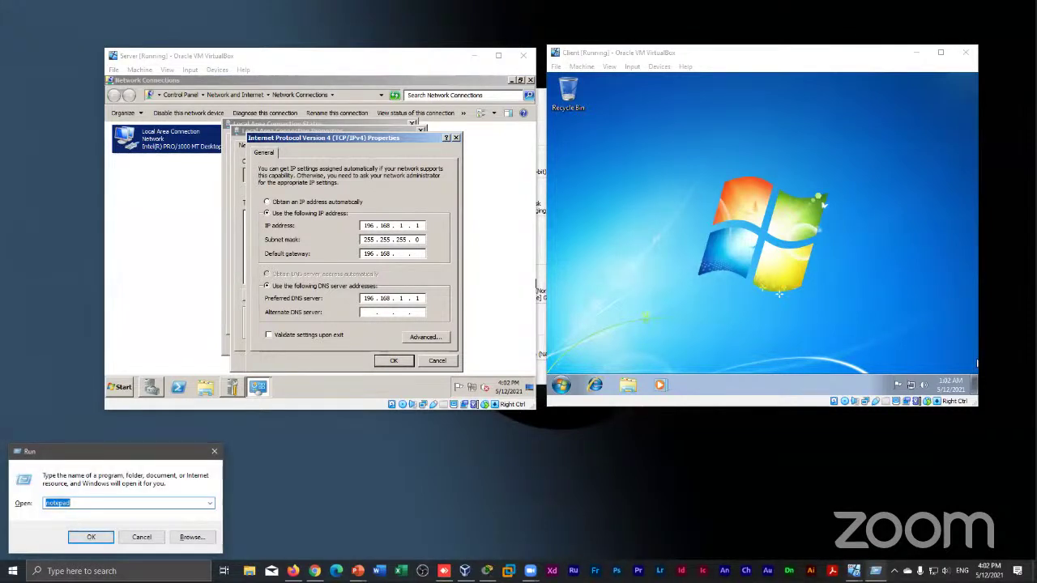
key("Return")
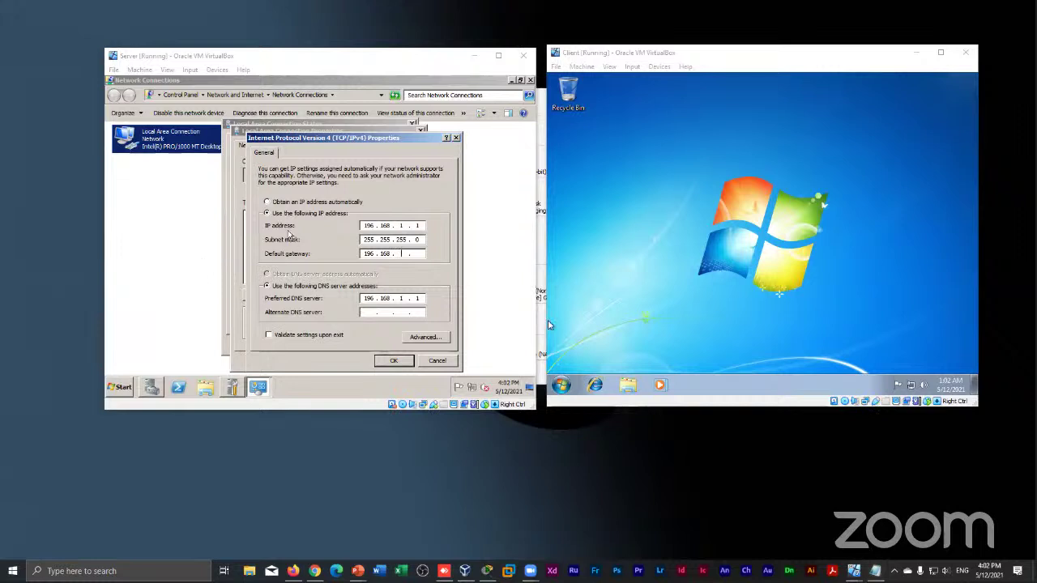
Change the server's IP address to start with 192 and complete the gateway as 196.168.1.1
left_click(409, 269)
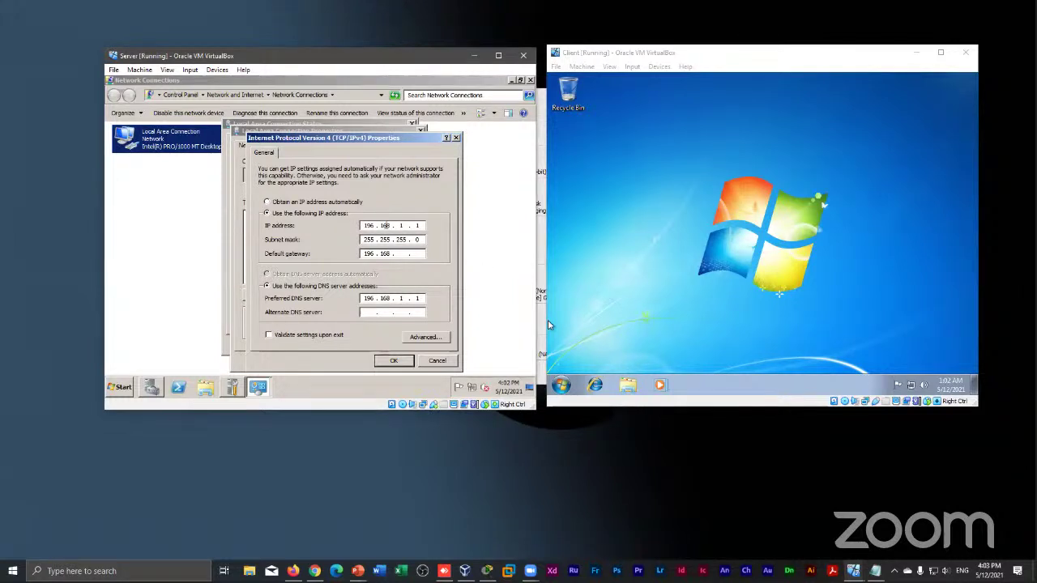
left_click(375, 226)
key("BackSpace")
type("2")
left_click(396, 254)
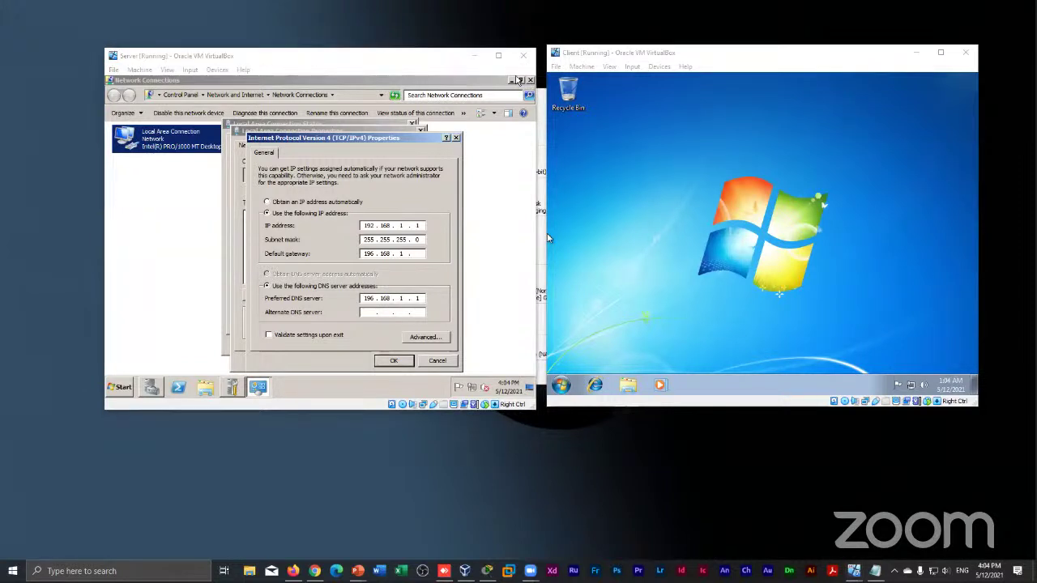
left_click(444, 248)
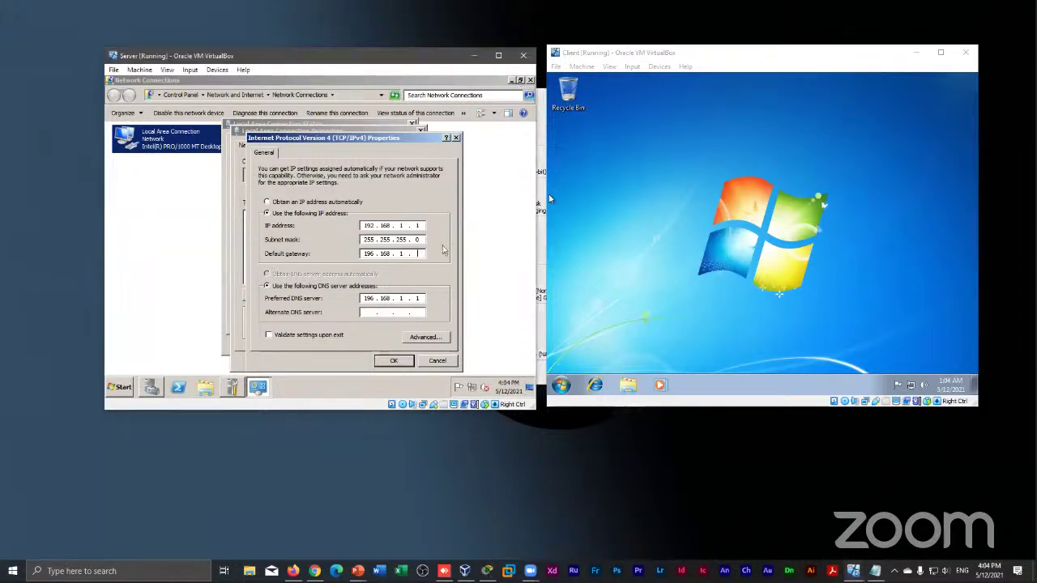
type("1")
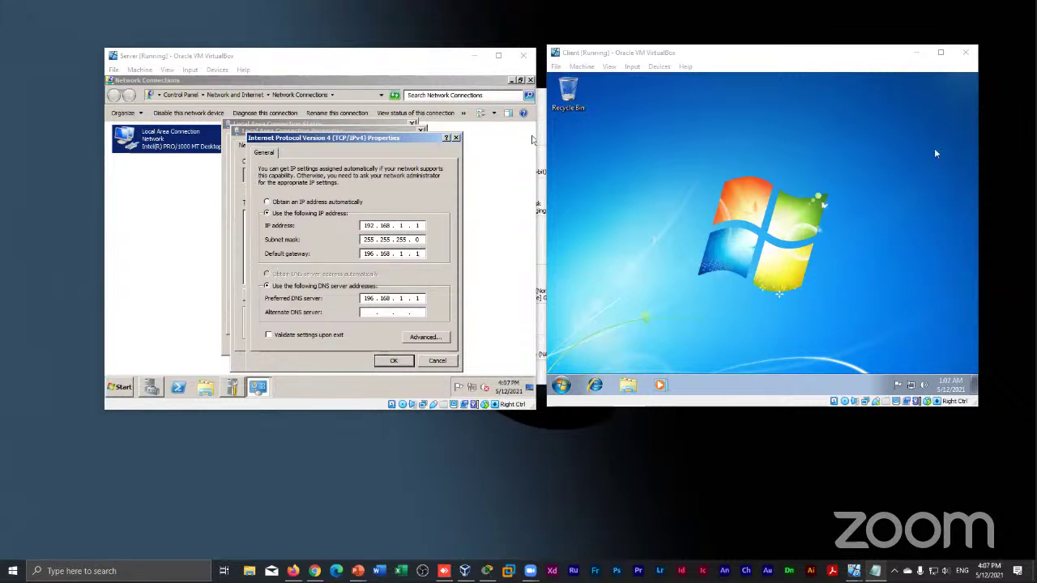
left_click(473, 355)
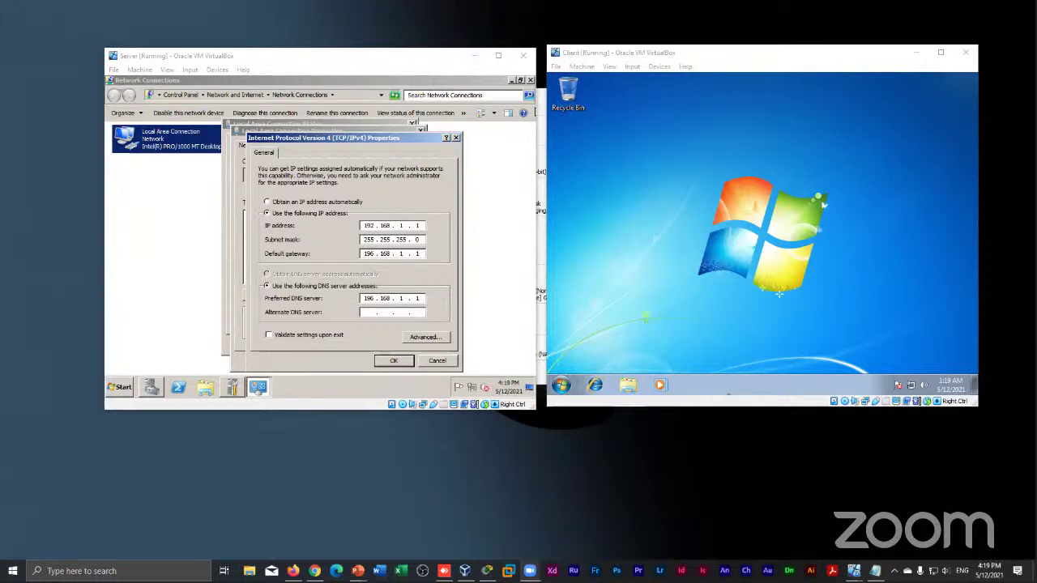
Replace the gateway's last octet with 254, making it 196.168.1.254
left_click(424, 251)
left_click(423, 251)
key("BackSpace")
type("2")
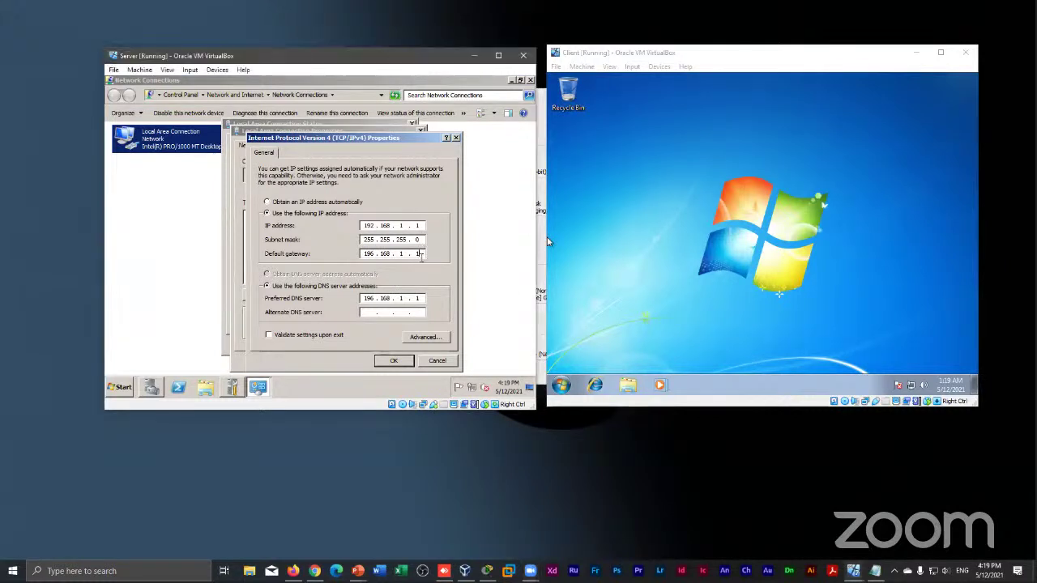
type("54")
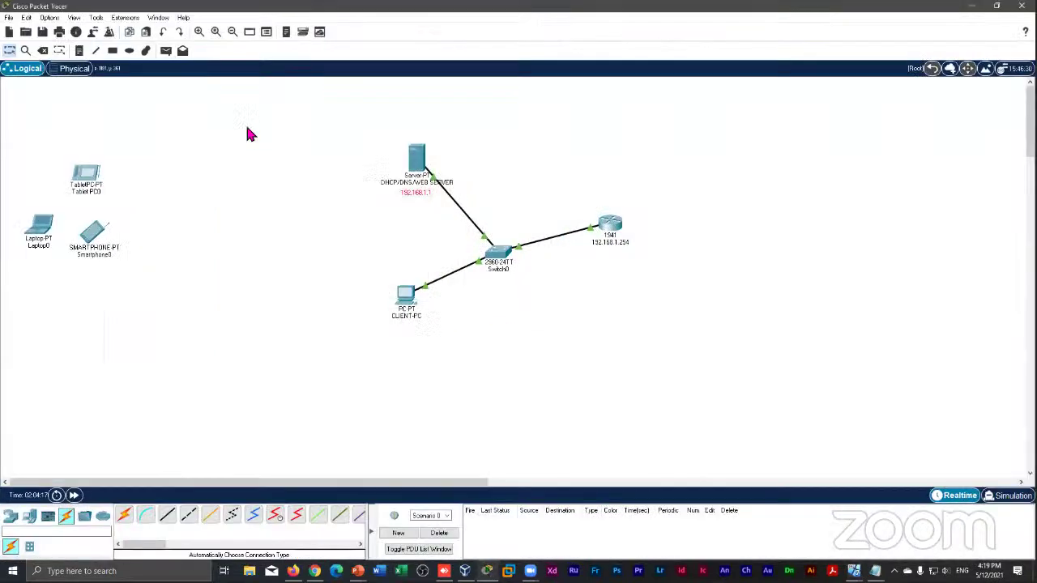
Move the server, switch, router and PC together, view the 1941 router's Physical tab, then minimize Packet Tracer
left_click_drag(249, 134, 734, 357)
left_click_drag(486, 261, 318, 234)
left_click(439, 207)
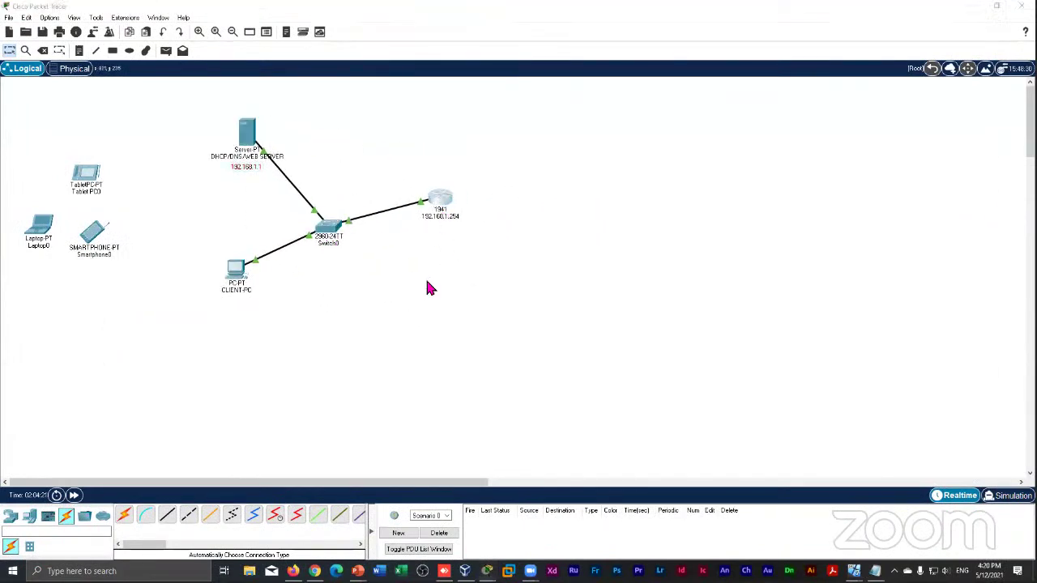
left_click(355, 118)
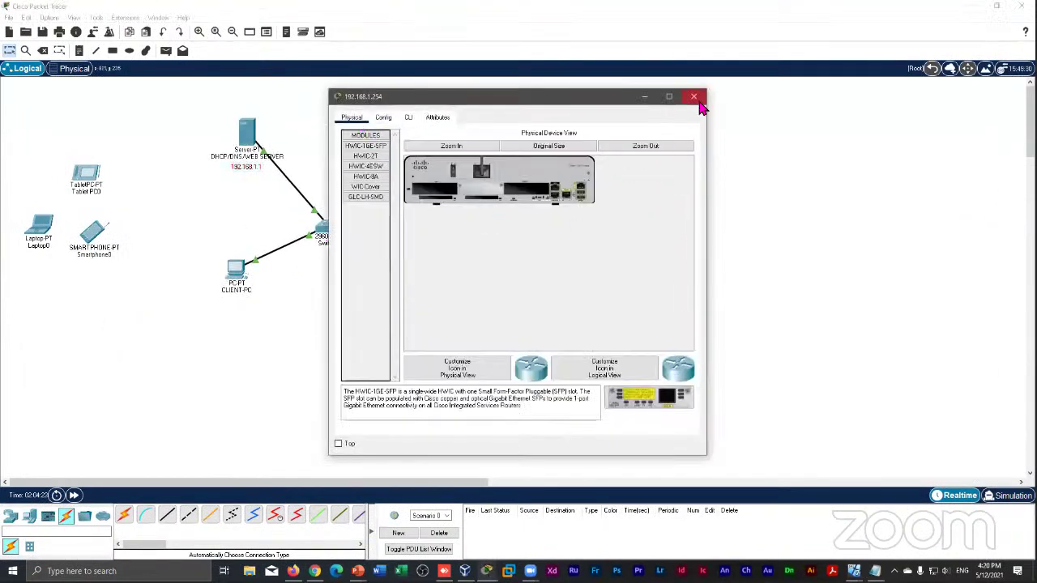
left_click(693, 96)
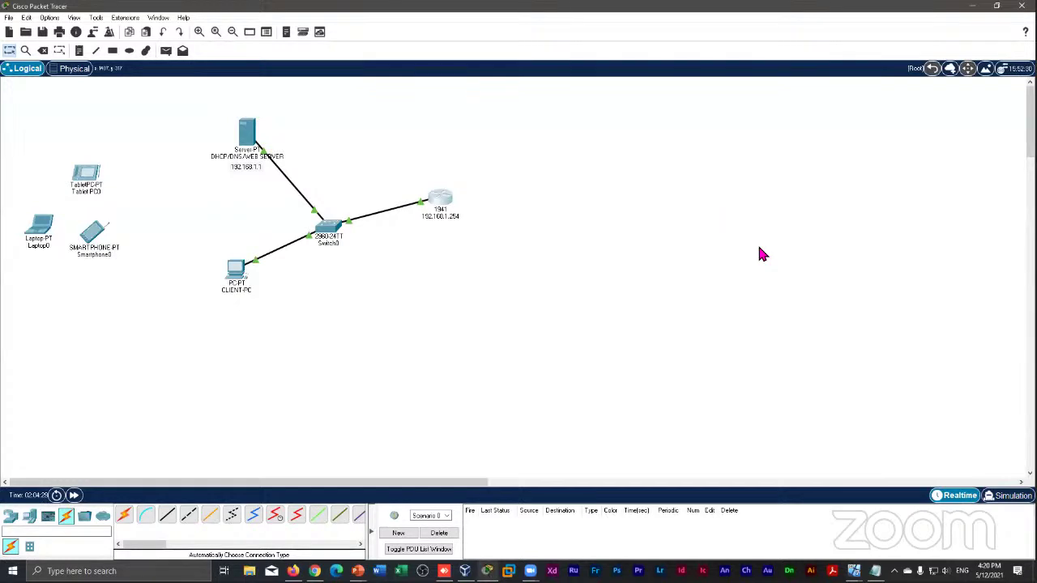
left_click(972, 6)
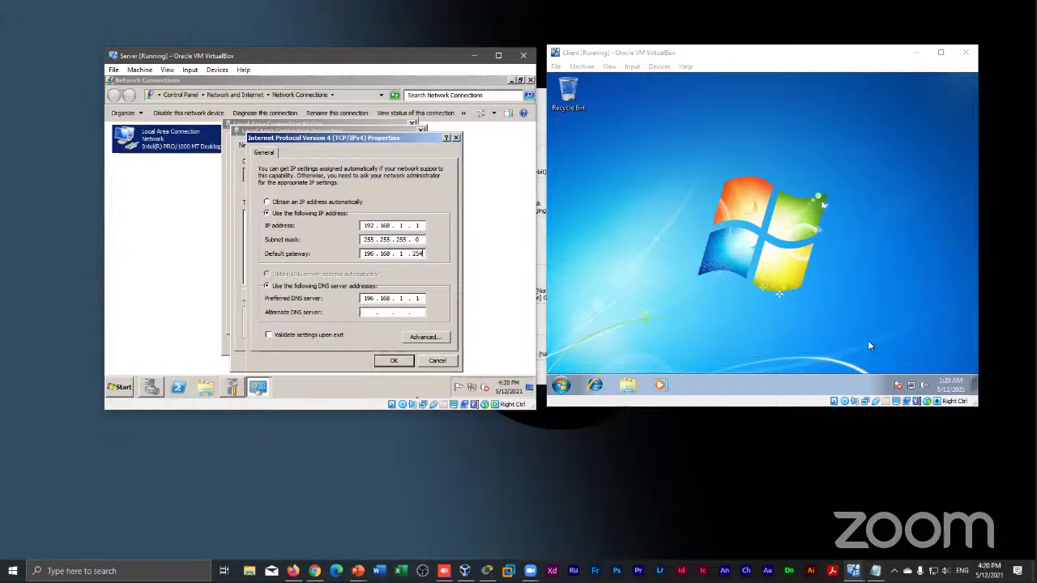
Retype the gateway's last octet as 254, then switch focus to the Client VM
key("BackSpace")
key("BackSpace")
key("BackSpace")
key("BackSpace")
key("BackSpace")
type("254")
key("Left")
key("Left")
key("Left")
key("Left")
key("Right")
key("Right")
key("Right")
key("Right")
key("Right")
left_click(613, 81)
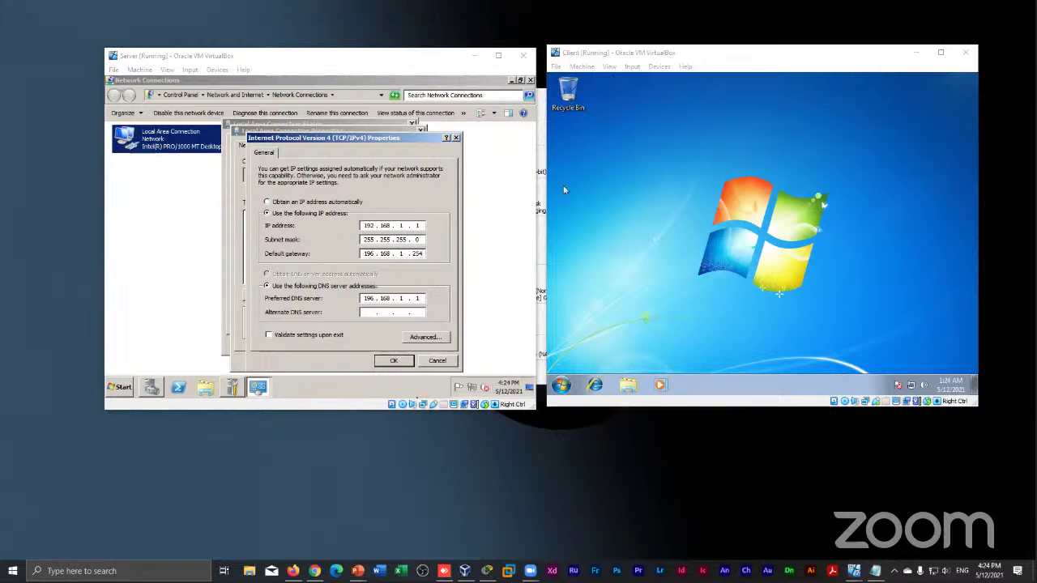
Set the gateway's last octet to 1 and first octet to 192, giving 192.168.1.1
left_click(451, 235)
key("BackSpace")
key("BackSpace")
key("BackSpace")
type("1")
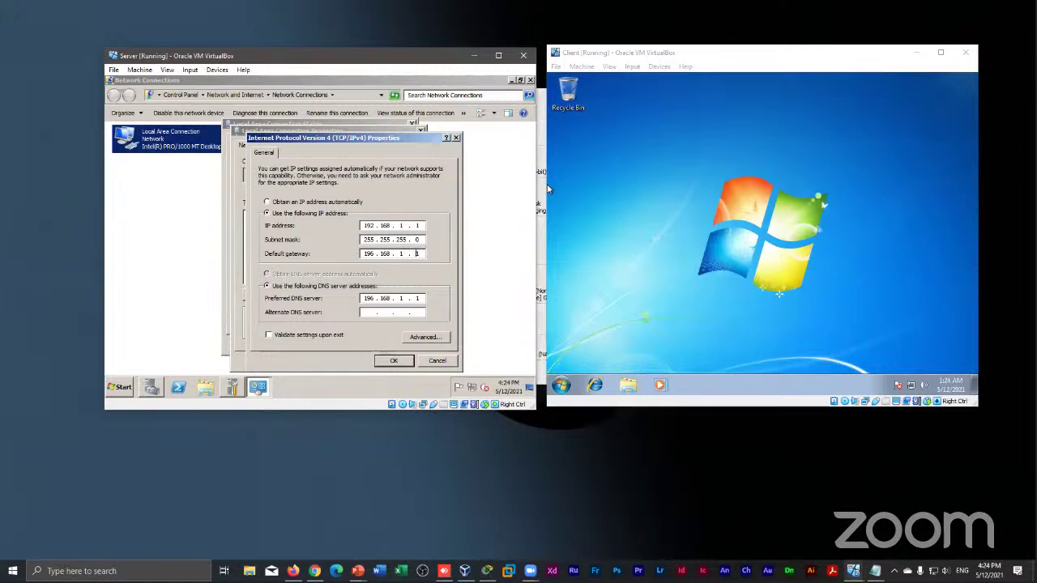
key("BackSpace")
type("2")
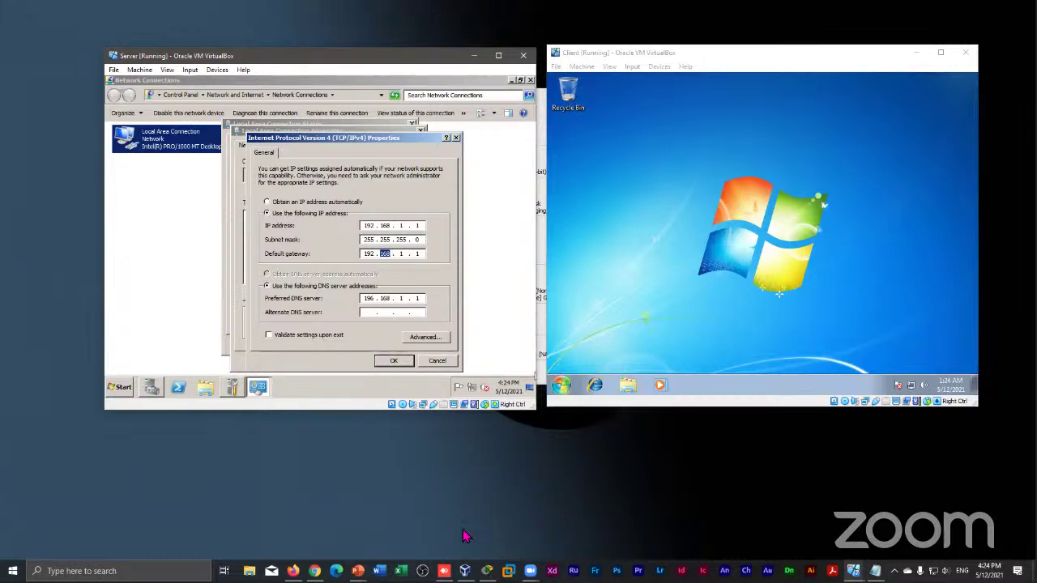
Open the 1941 router's GigabitEthernet0/0 config and erase its IPv4 address, applying the change
left_click(486, 570)
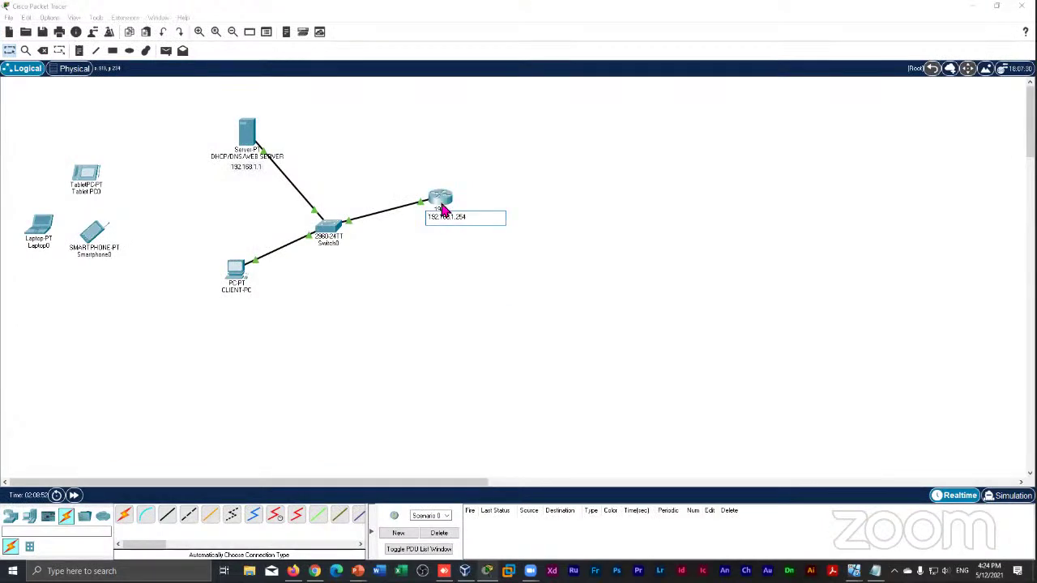
left_click(440, 204)
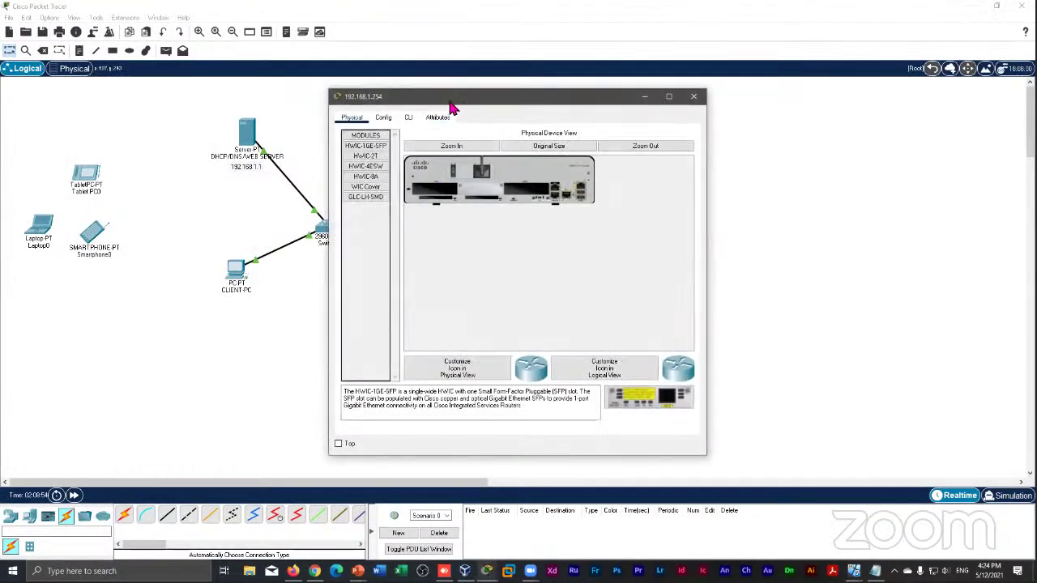
left_click(446, 110)
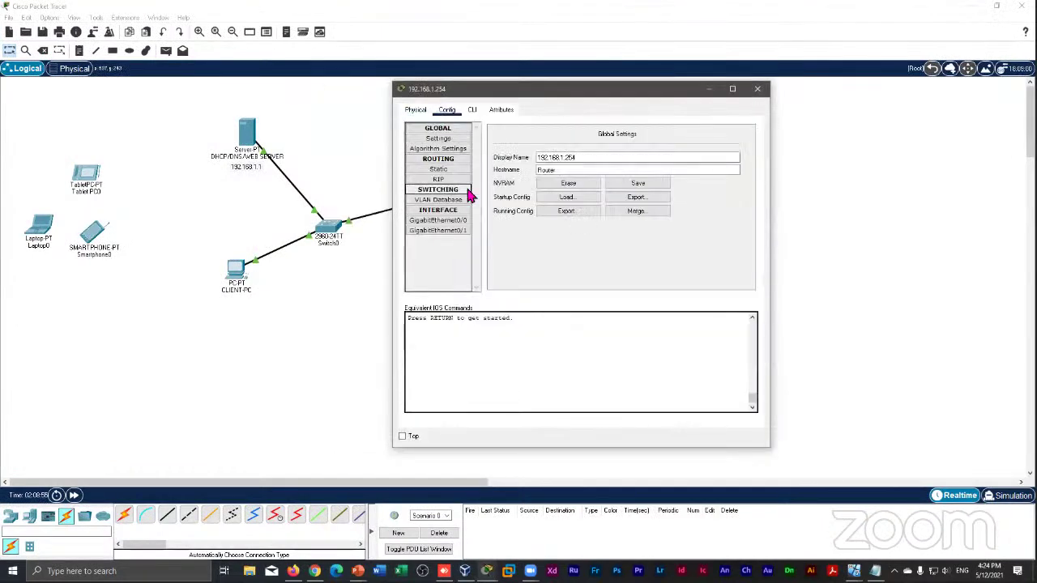
left_click(444, 225)
left_click(666, 201)
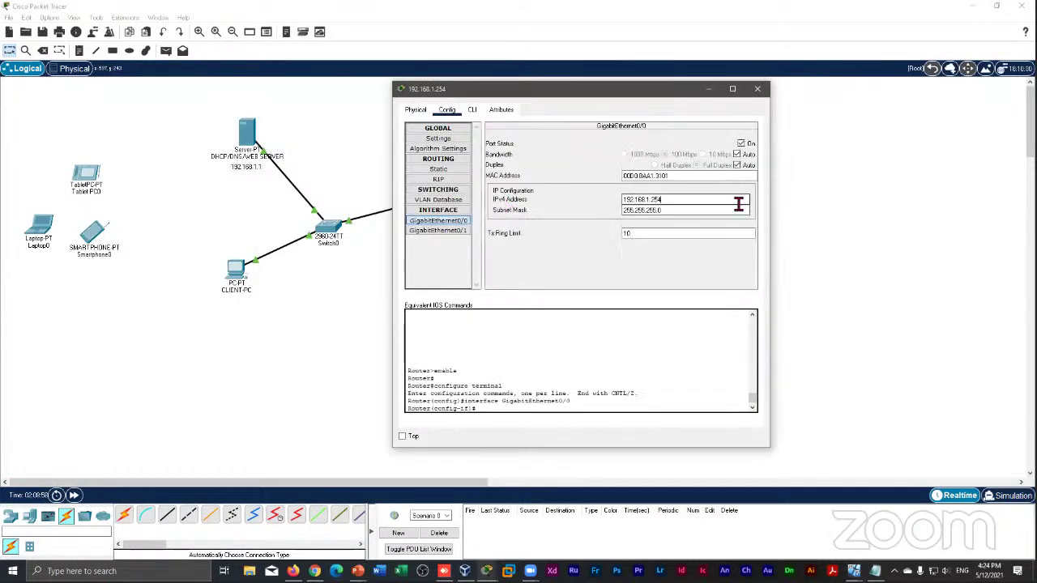
key("BackSpace")
key("BackSpace")
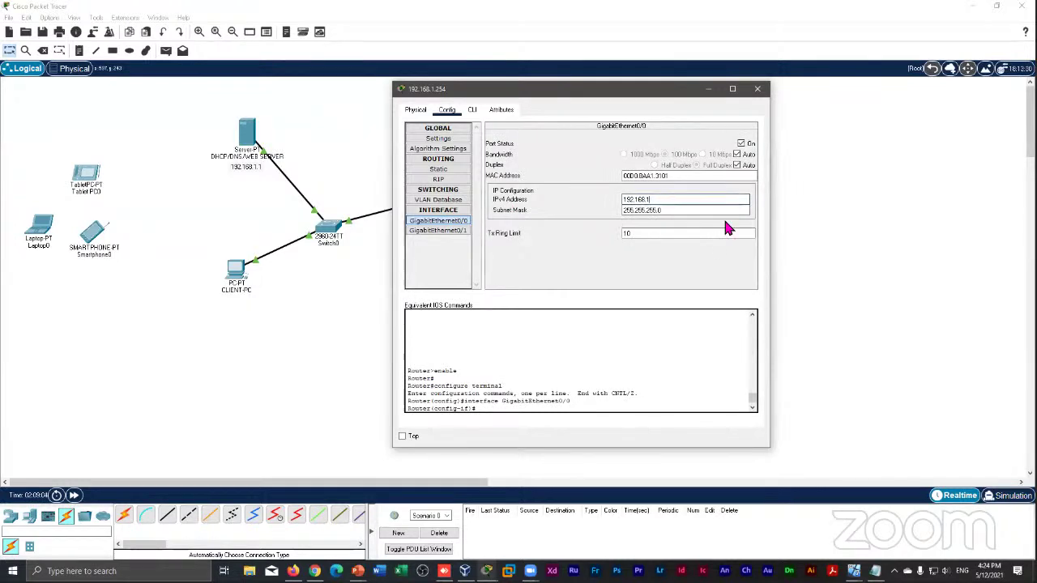
key("Return")
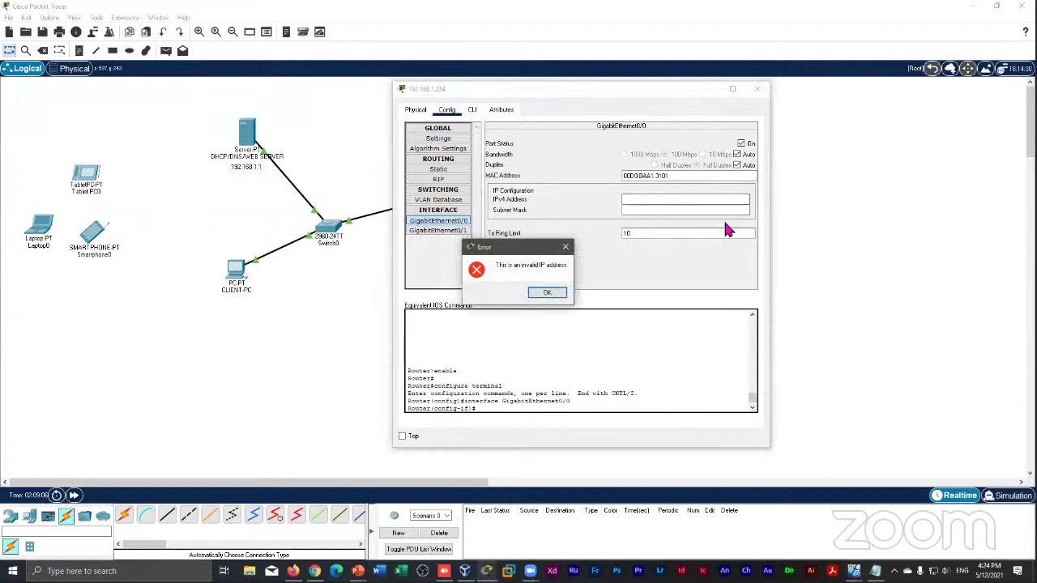
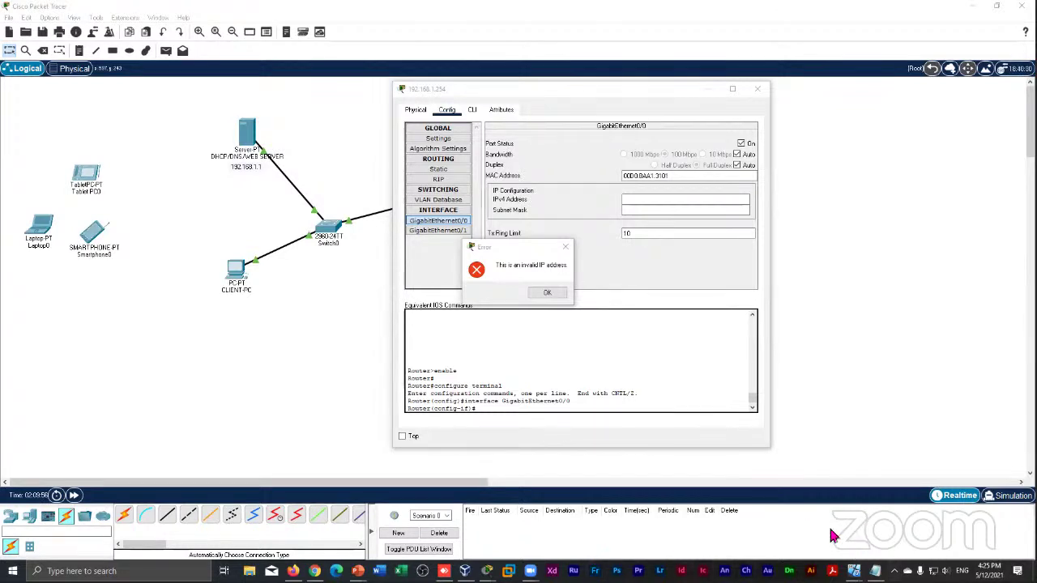
Bring the Server VM's IPv4 properties forward and place the cursor in the default gateway's last octet
mouse_move(854, 570)
left_click(887, 548)
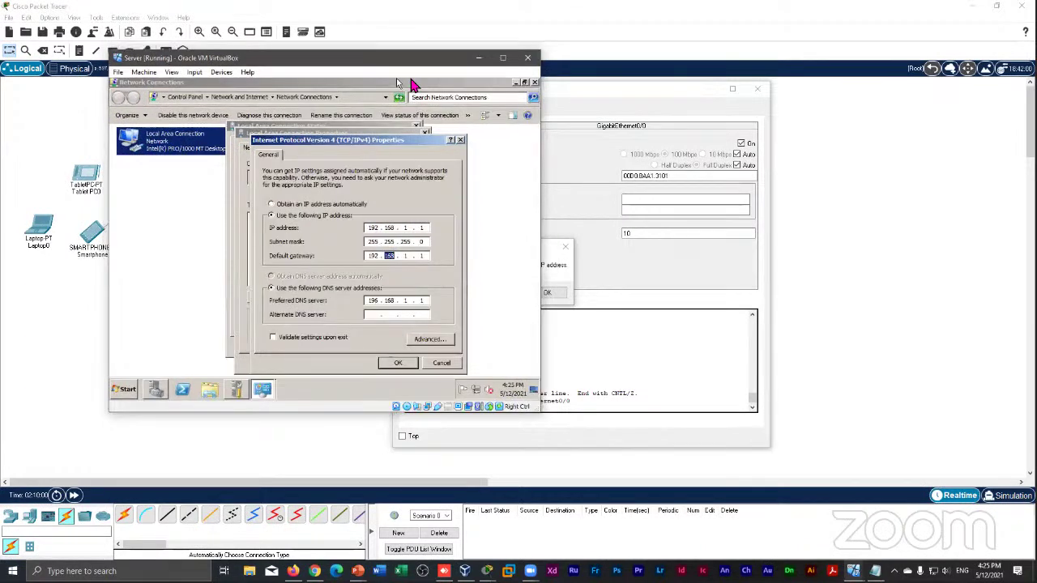
left_click_drag(355, 63, 575, 94)
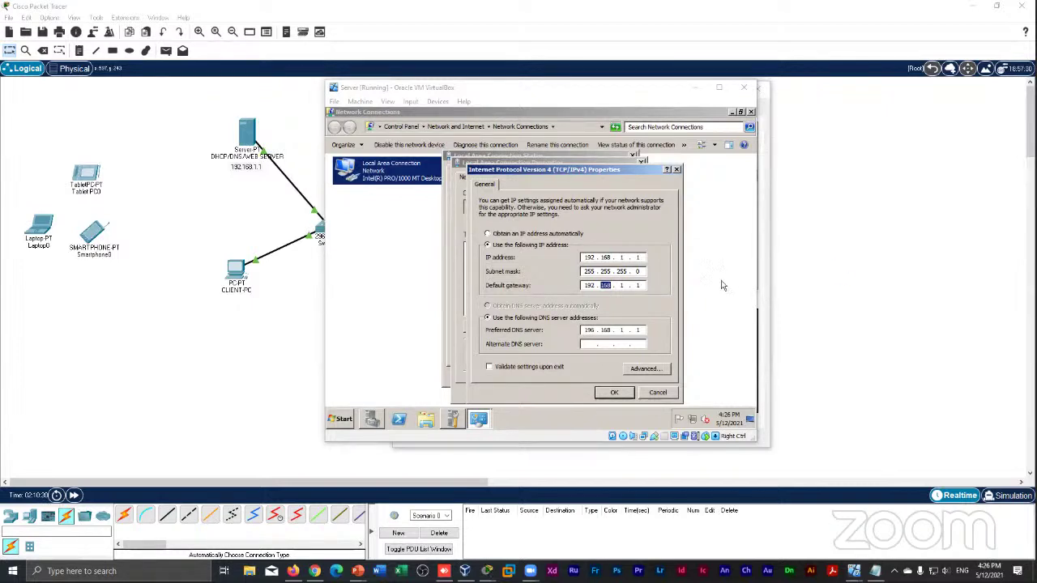
left_click(640, 285)
Enter 254 as the gateway's last octet, making the default gateway 192.168.1.254
type("254")
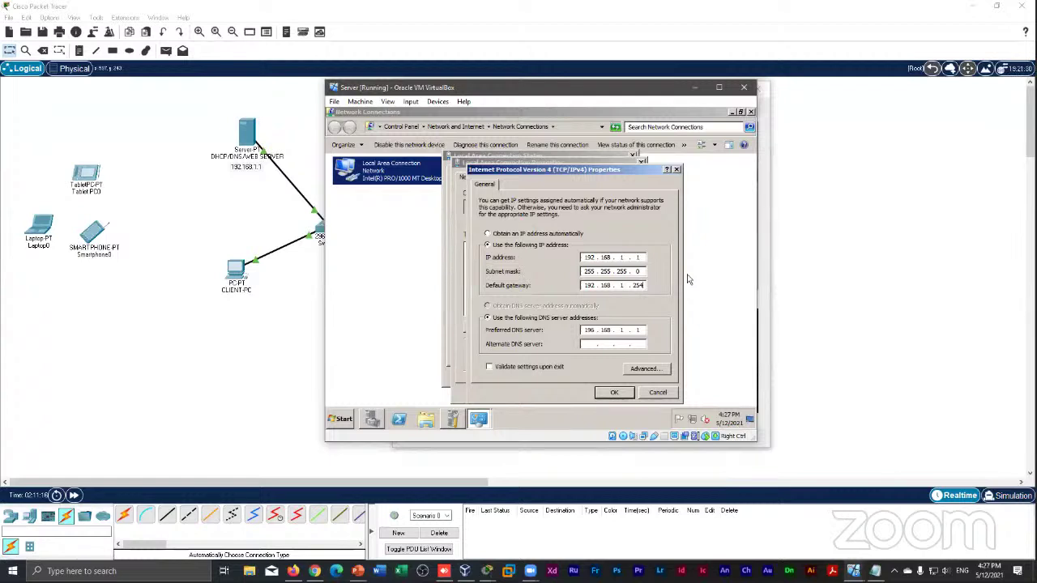
left_click(621, 285)
left_click(486, 571)
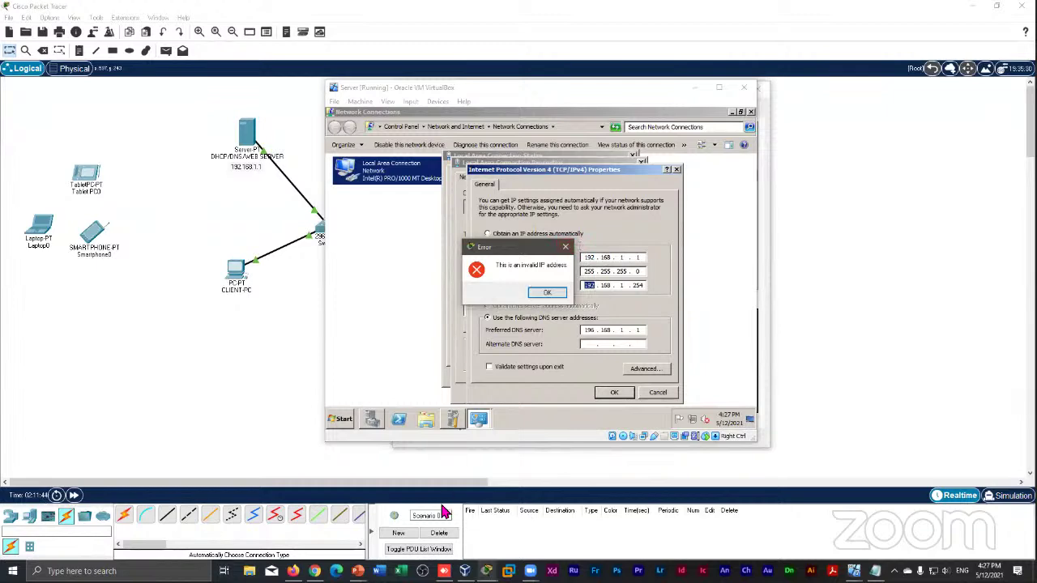
Move the router's invalid IP address error aside and switch to the VirtualBox Manager window
mouse_move(486, 571)
left_click(480, 534)
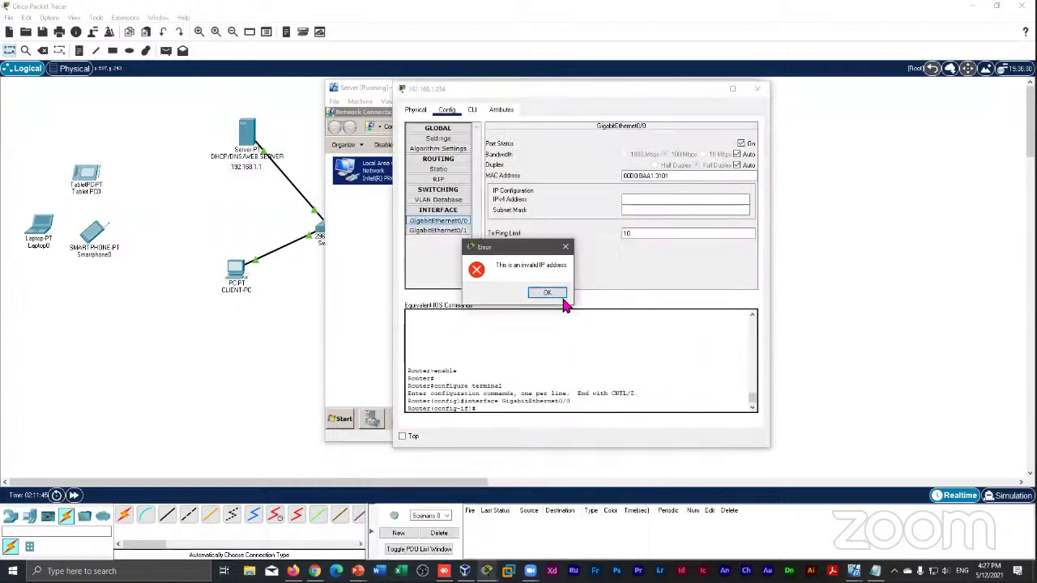
left_click_drag(506, 253, 576, 230)
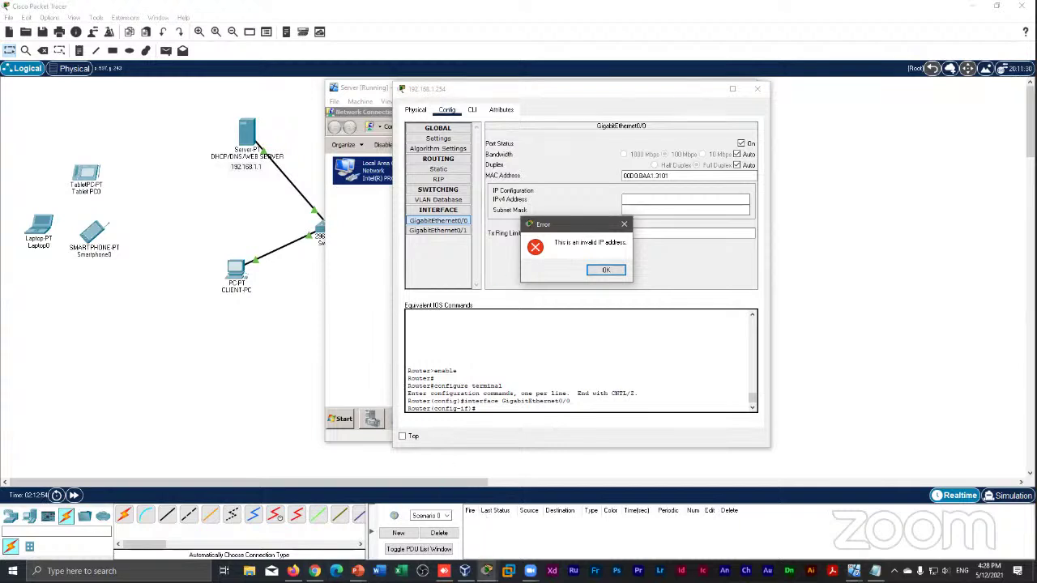
left_click(486, 571)
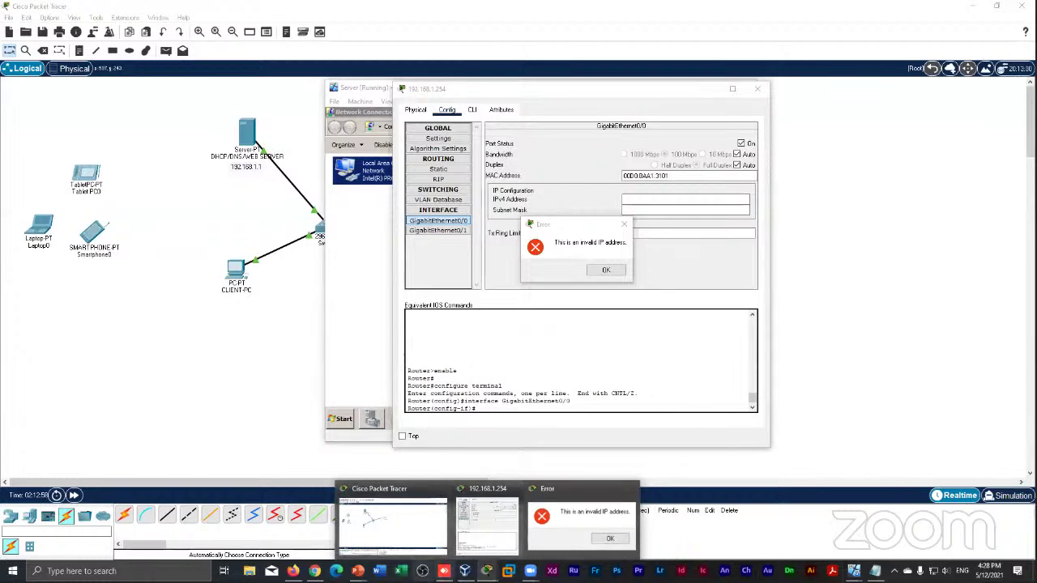
left_click(465, 571)
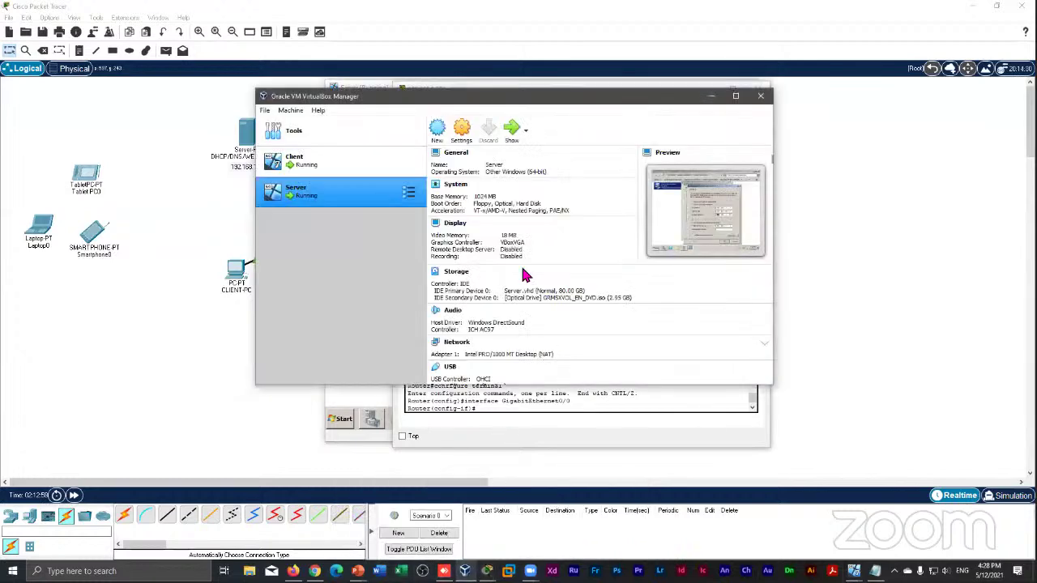
Move the VirtualBox Manager aside and bring the Server VM's IPv4 properties, gateway 192.168.1.254, forward
left_click_drag(548, 101, 522, 179)
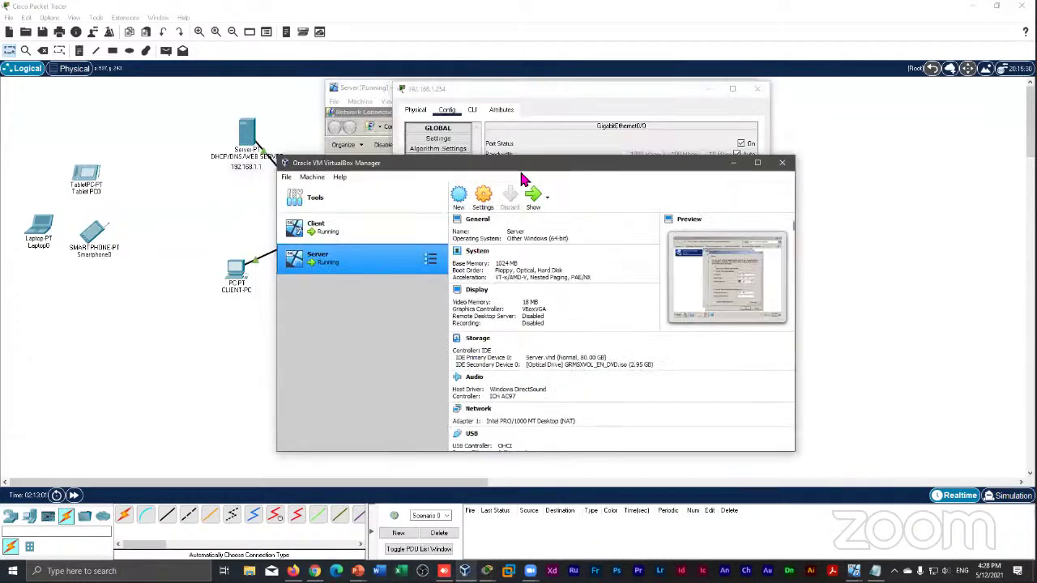
left_click(364, 86)
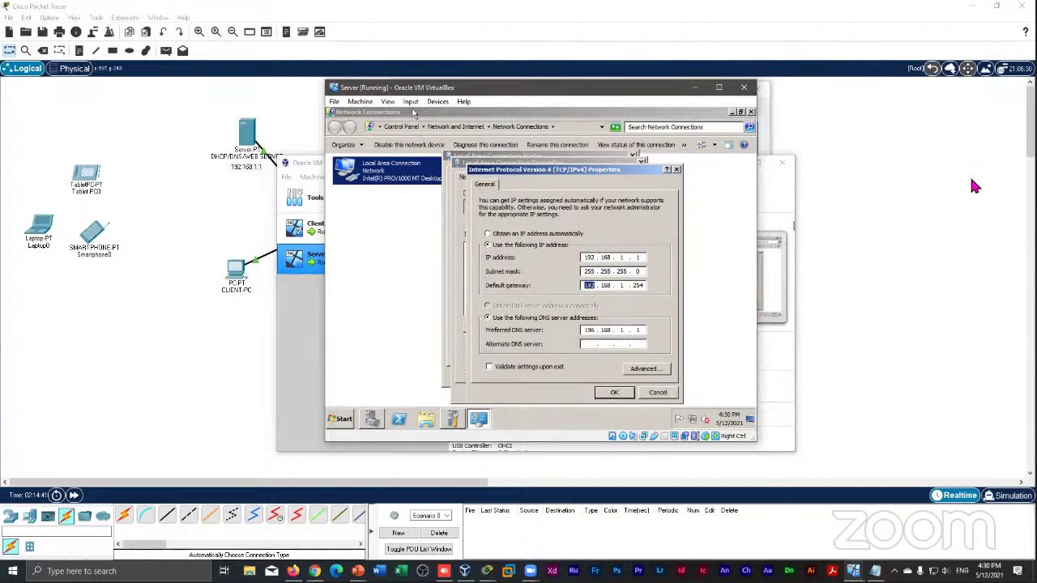
Confirm the server's IPv4 settings with gateway 192.168.1.254 and close the connection dialogs
left_click(635, 285)
left_click(238, 347)
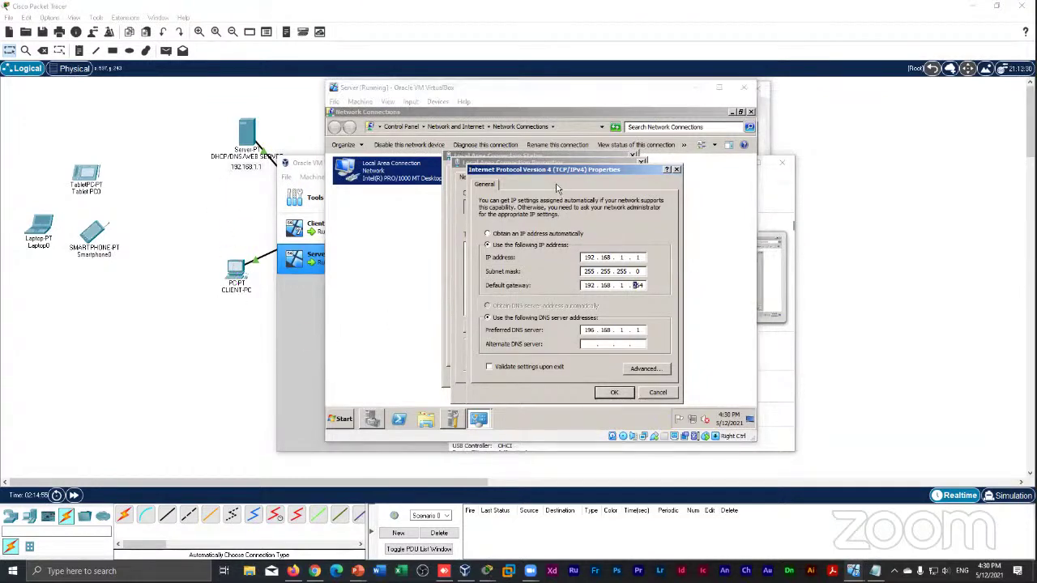
left_click(640, 288)
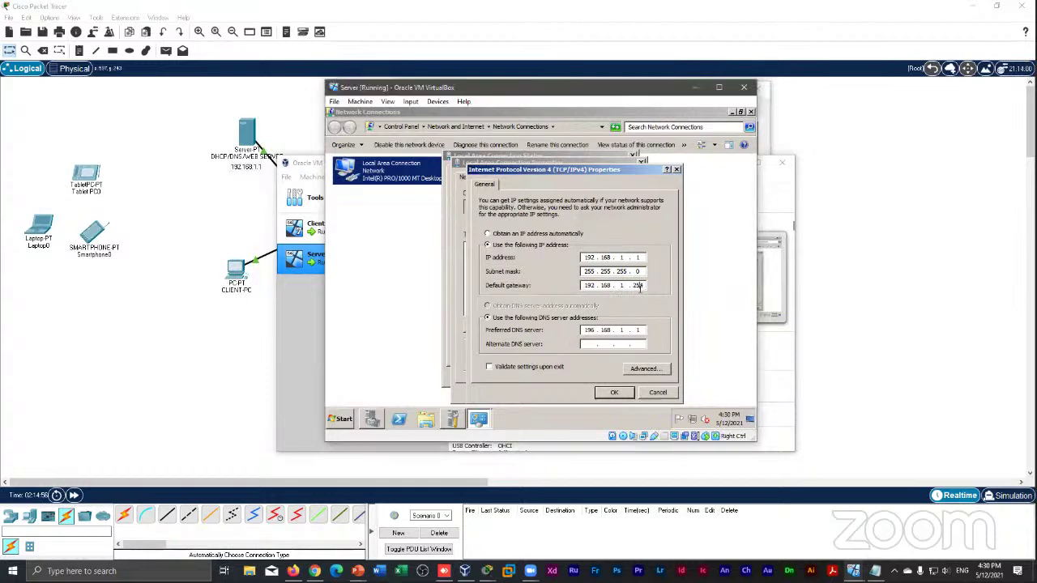
left_click(613, 394)
left_click(609, 377)
left_click(609, 378)
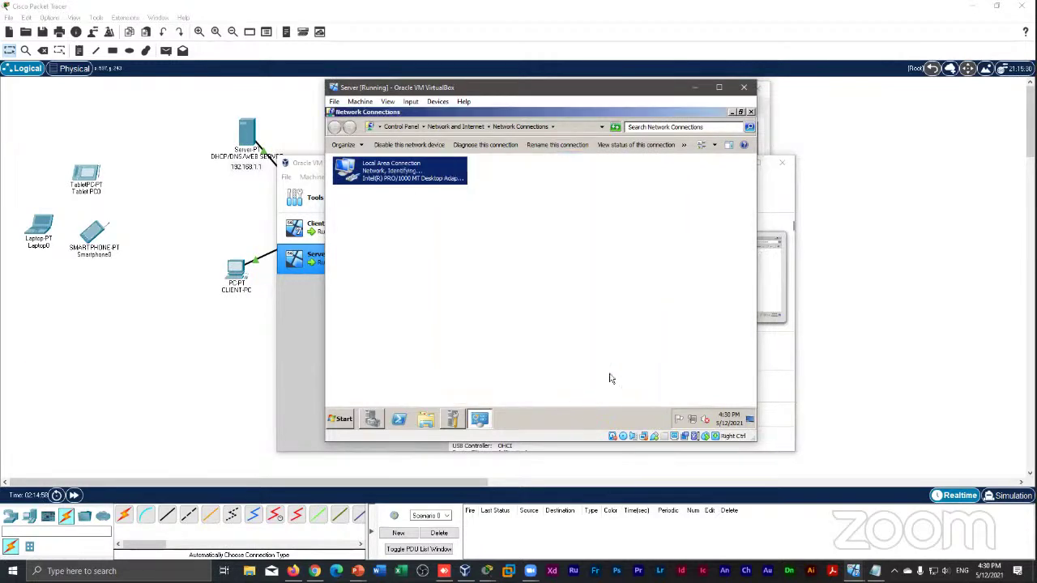
Minimize the Server VM and VirtualBox Manager windows and dismiss the router's invalid IP error
left_click(695, 88)
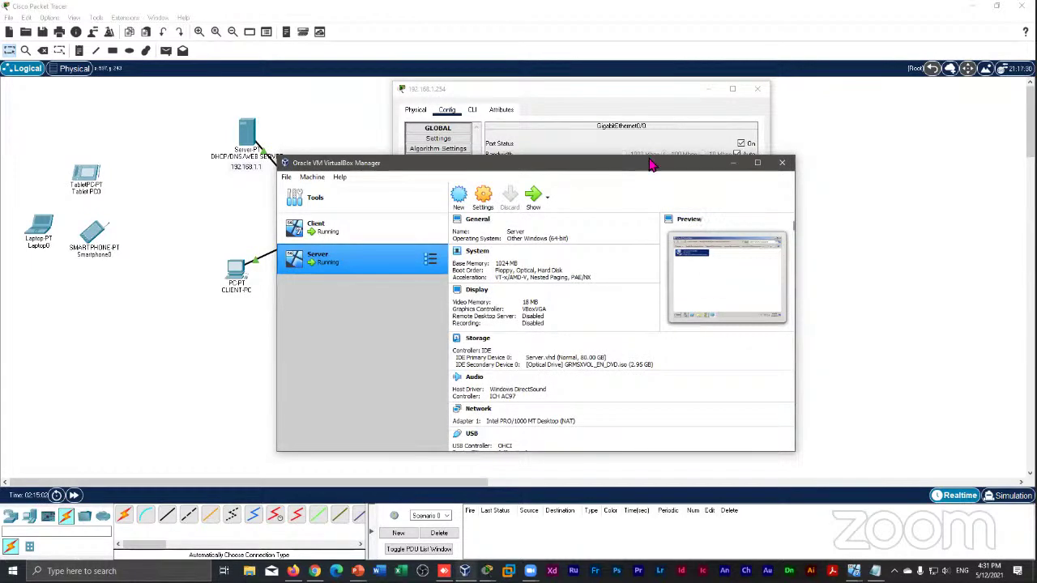
left_click(733, 163)
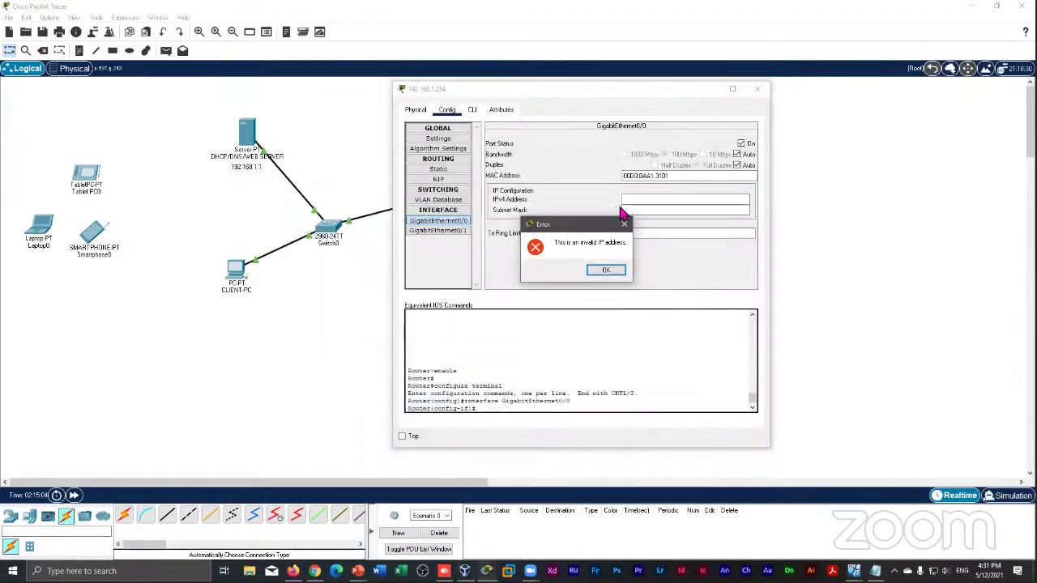
key("Return")
Reopen the 1941 router's configuration at the GigabitEthernet0/0 interface
left_click(757, 88)
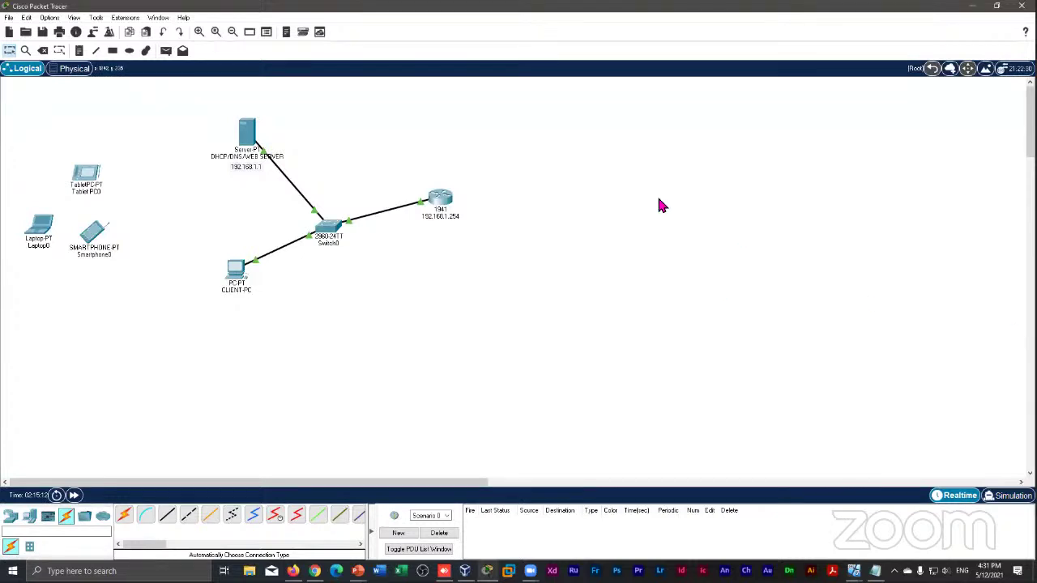
left_click(442, 200)
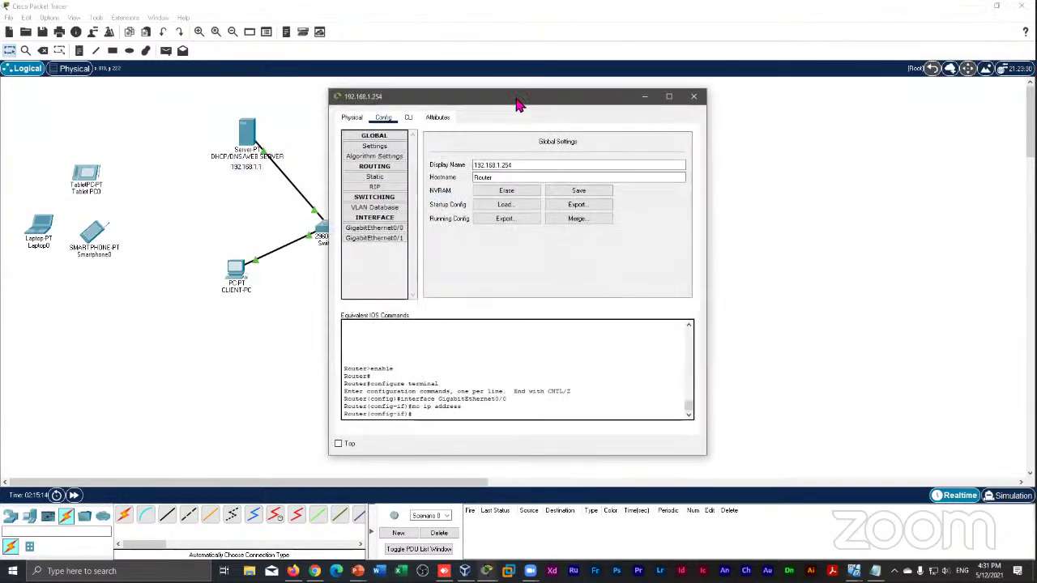
left_click_drag(518, 102, 636, 83)
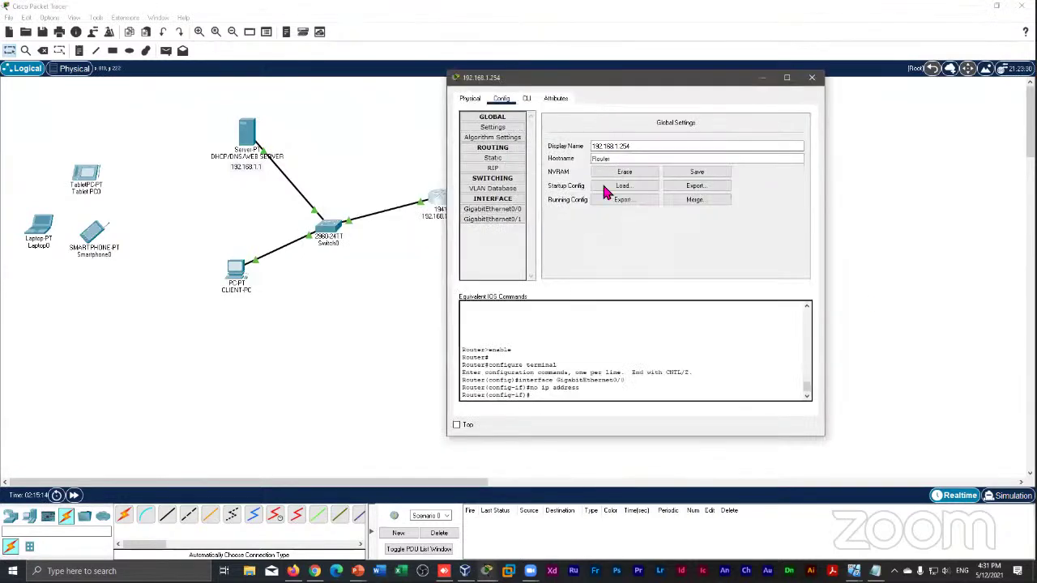
left_click(491, 209)
Give GigabitEthernet0/0 address 192.168.1.254, mask 255.255.255.0, port on, then close the router window
left_click(685, 188)
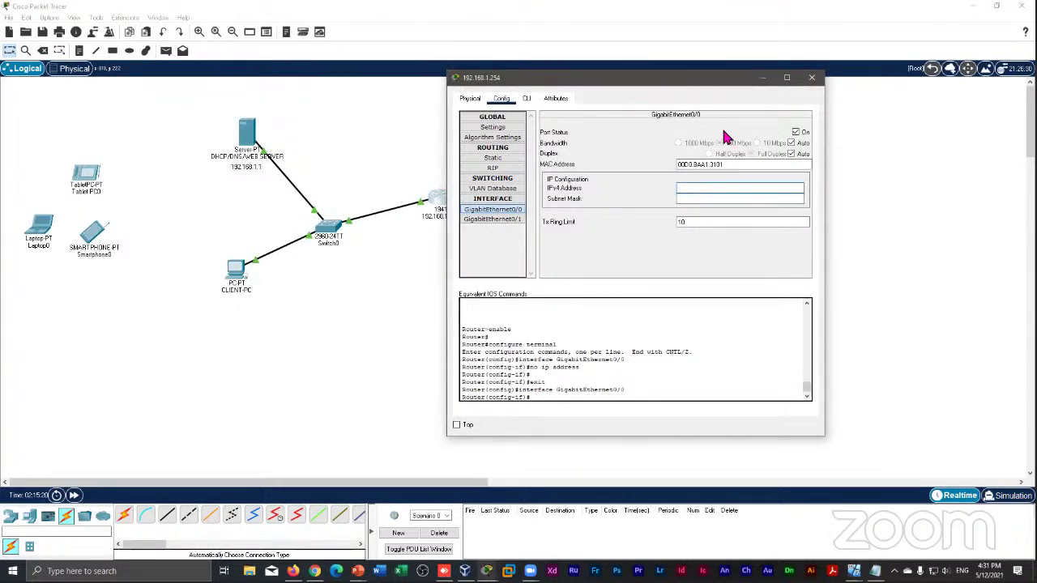
type("192.168.1.254")
left_click(744, 201)
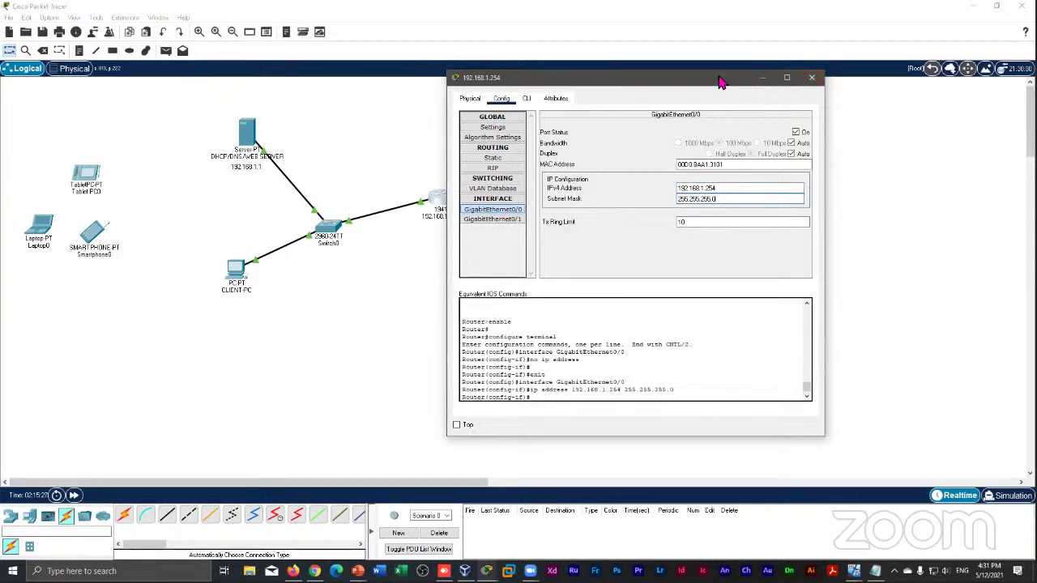
left_click_drag(718, 81, 695, 95)
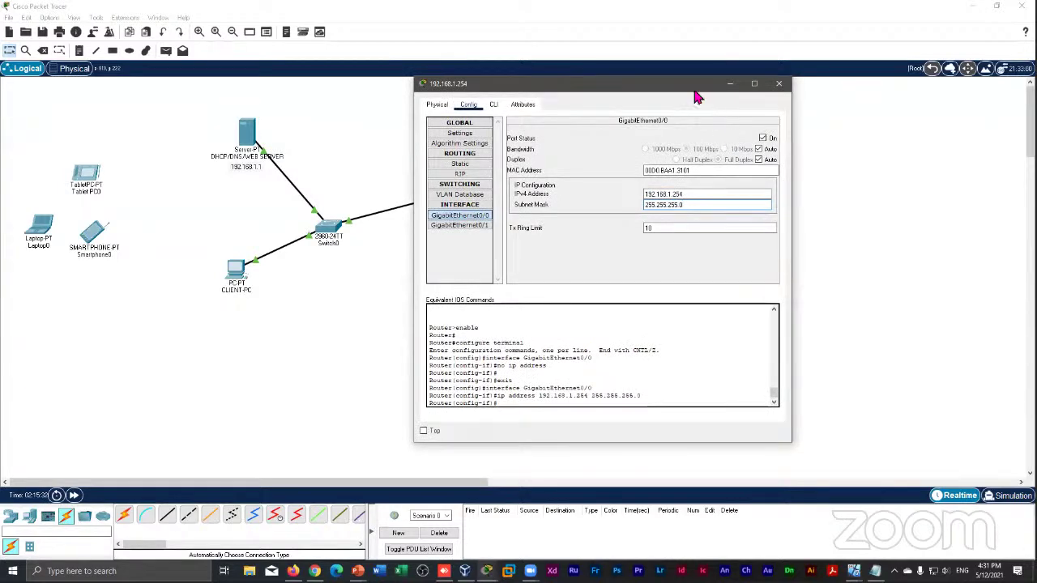
left_click_drag(696, 97, 805, 121)
left_click_drag(808, 219, 751, 217)
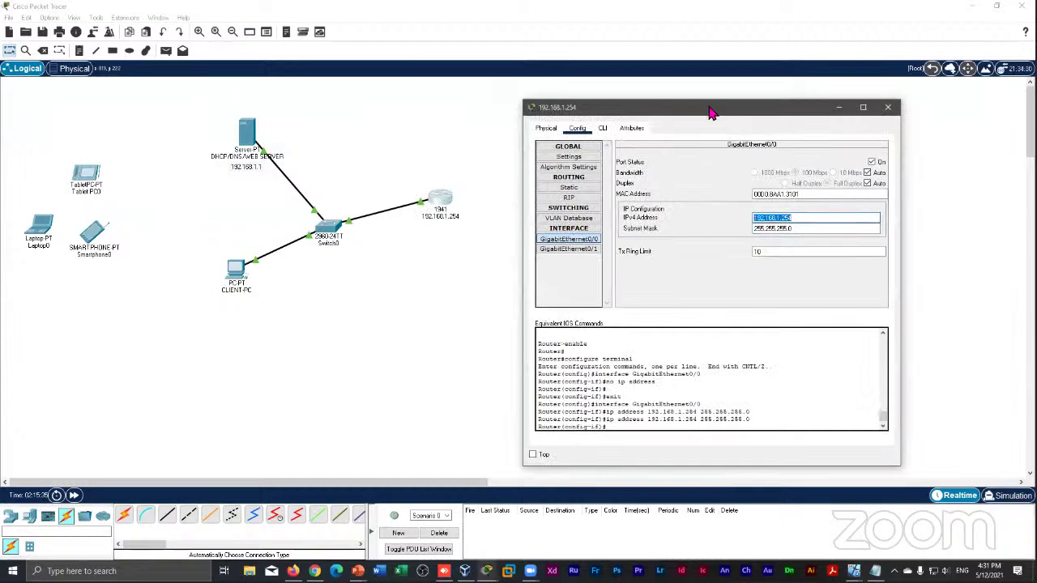
left_click_drag(694, 113, 622, 103)
left_click(731, 211)
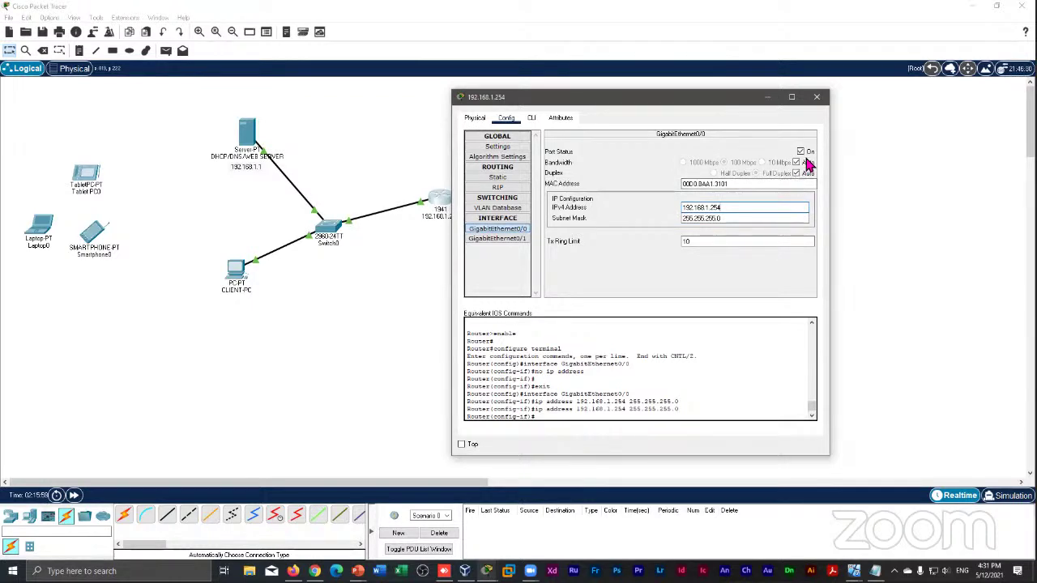
left_click(817, 98)
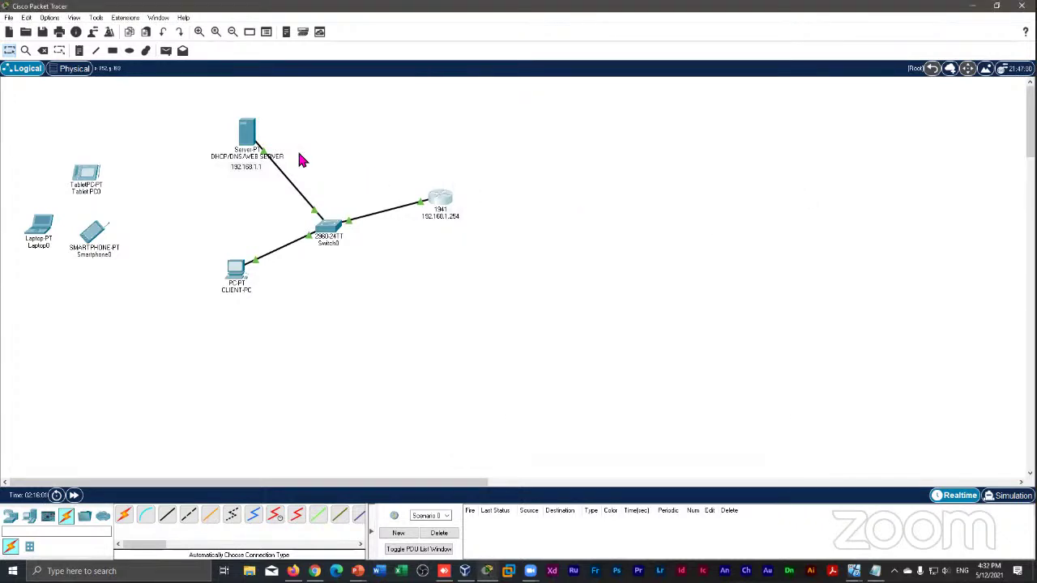
mouse_move(185, 114)
left_mouse_down()
mouse_move(551, 308)
mouse_move(418, 259)
mouse_move(514, 270)
mouse_move(613, 309)
left_mouse_up()
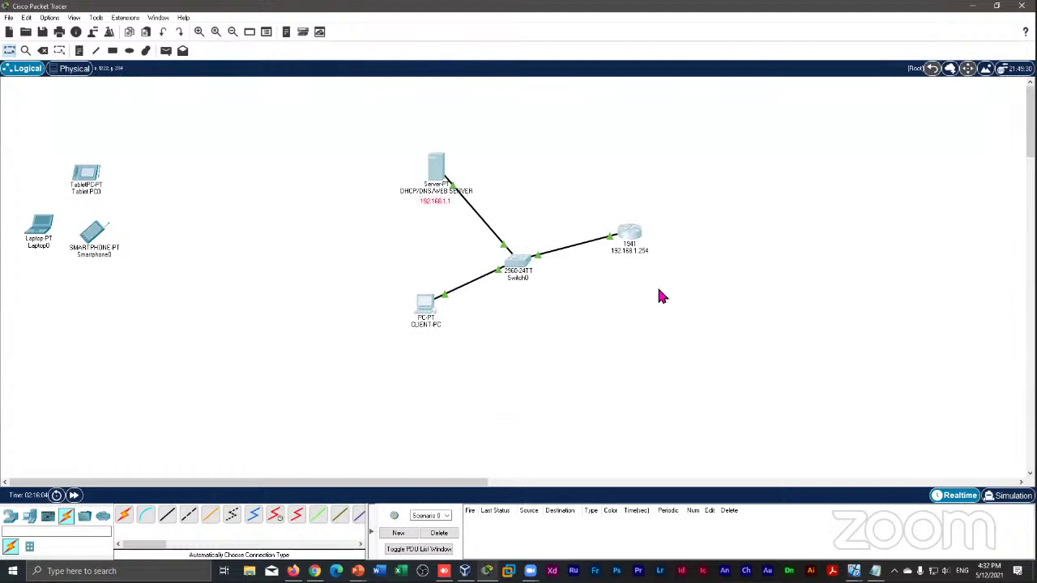
left_click(687, 345)
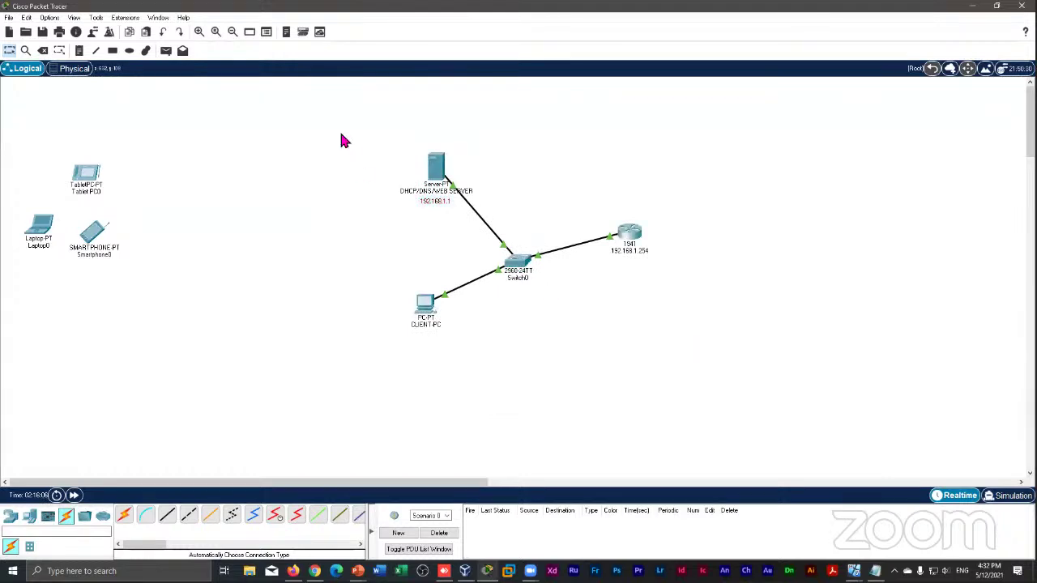
left_click_drag(346, 150, 718, 354)
left_click_drag(518, 265, 488, 258)
left_click(554, 300)
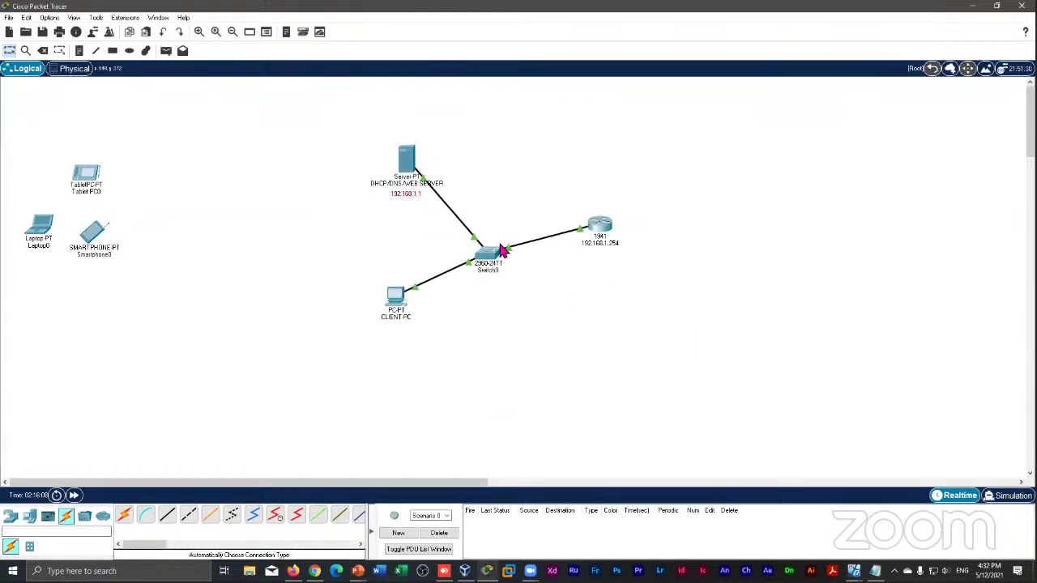
mouse_move(403, 159)
left_mouse_down()
mouse_move(393, 146)
mouse_move(405, 166)
left_mouse_up()
left_click_drag(593, 230, 600, 222)
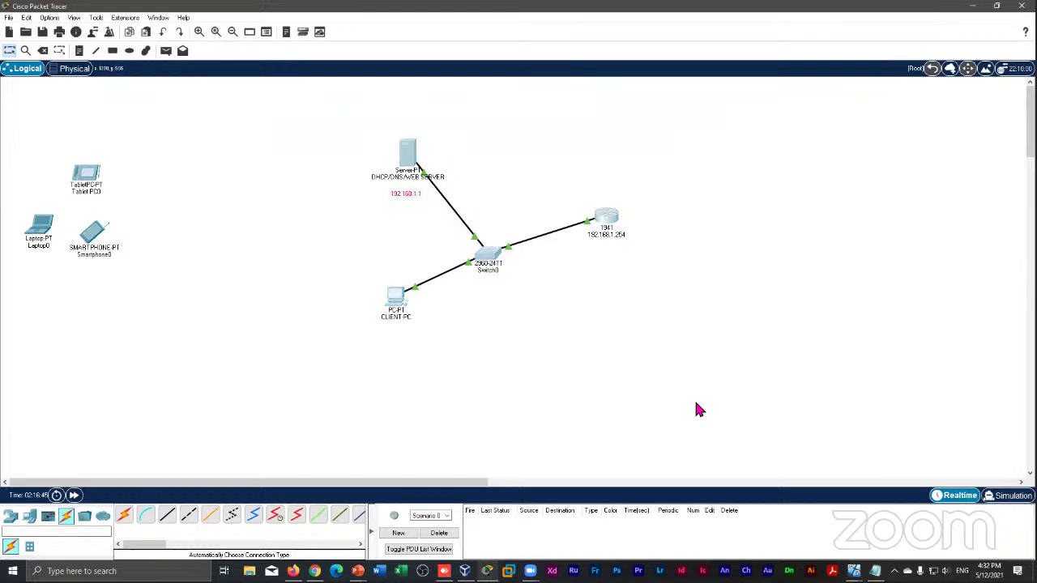
Minimize Packet Tracer and arrange the VirtualBox Manager beside the running Client VM window
left_click(465, 571)
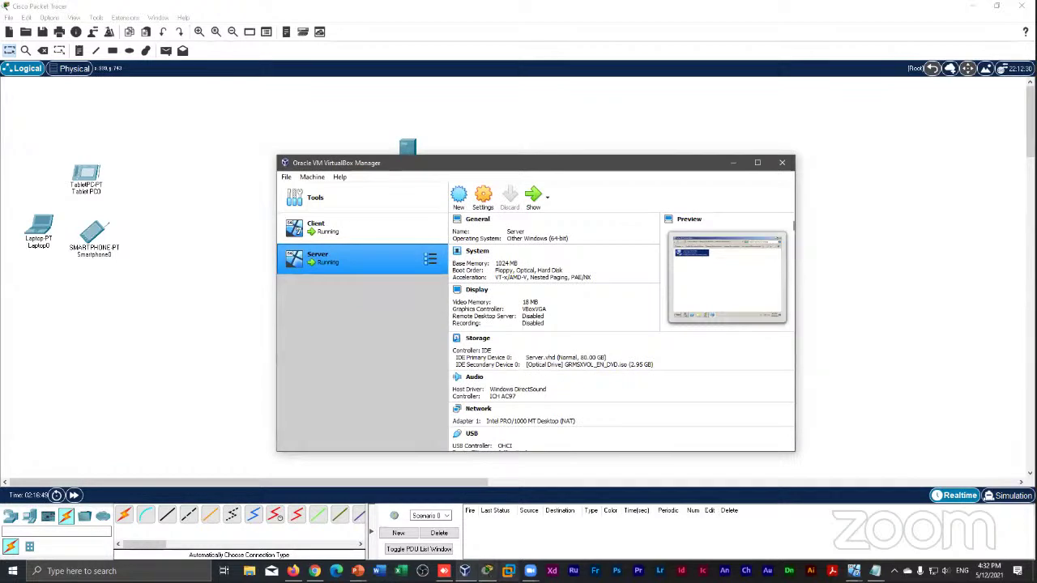
left_click(487, 570)
left_click(487, 570)
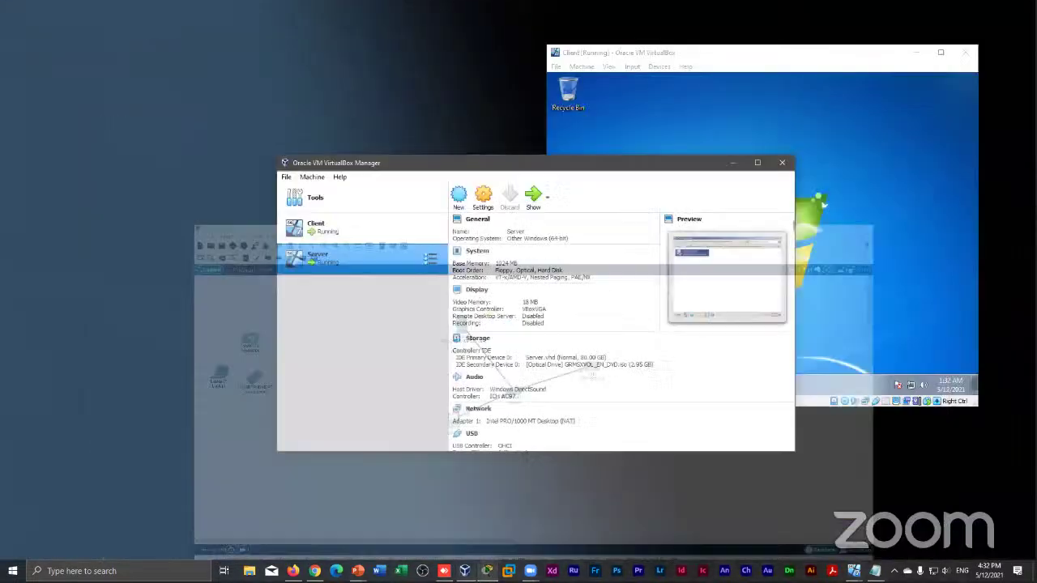
left_click_drag(511, 170, 431, 88)
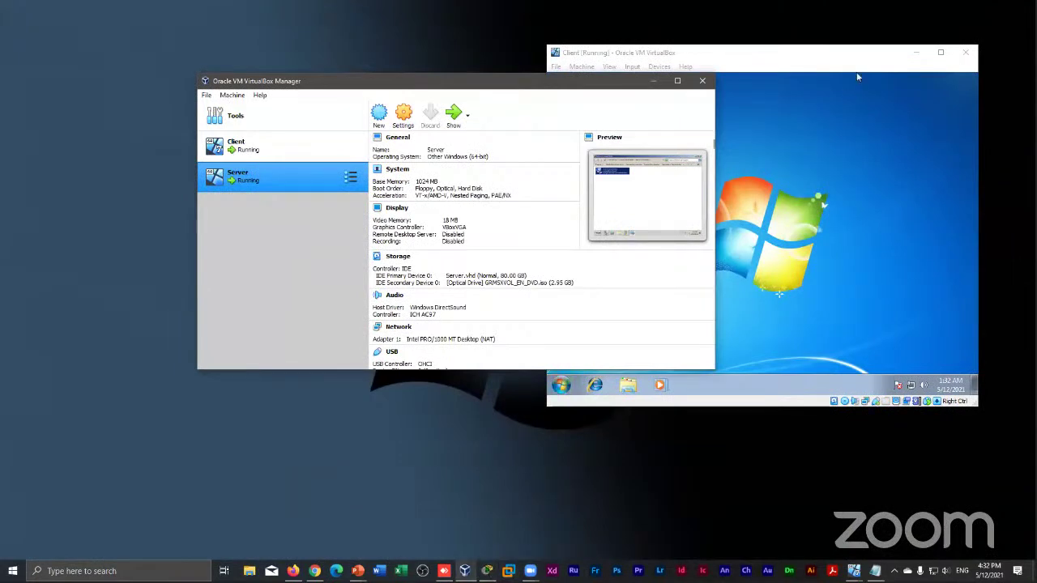
left_click_drag(851, 54, 769, 65)
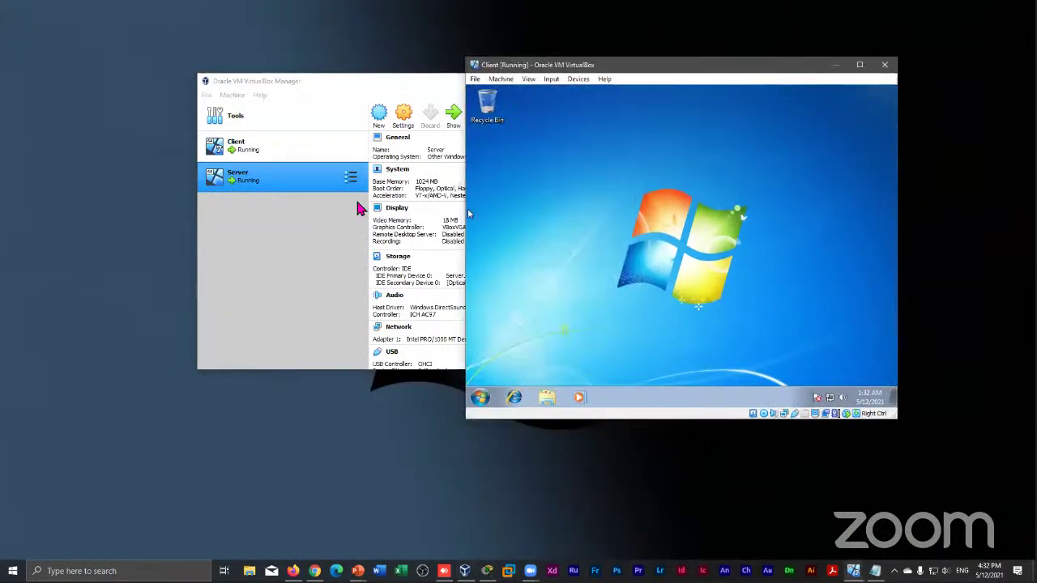
left_click(302, 155)
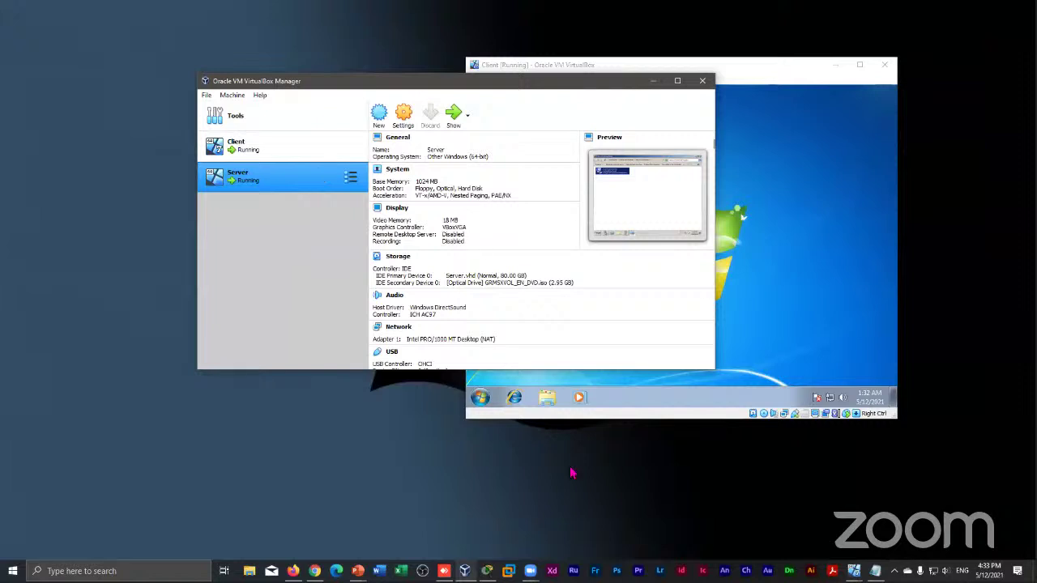
left_click(701, 139)
Show the running Server VM and position its window alongside the Client VM window
left_click(451, 118)
left_click_drag(556, 93, 441, 75)
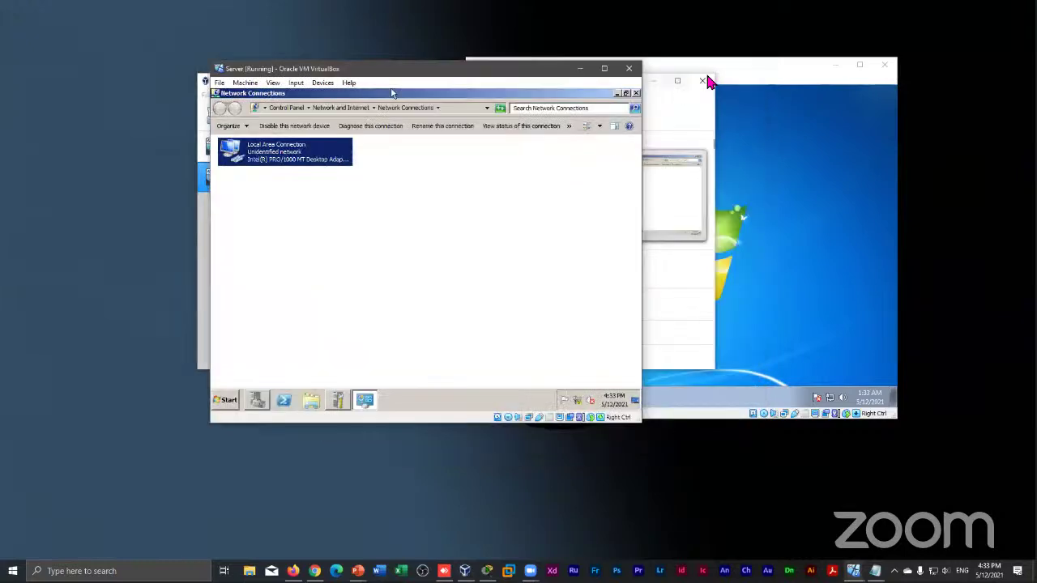
left_click(736, 70)
left_click_drag(735, 70, 774, 68)
left_click(409, 85)
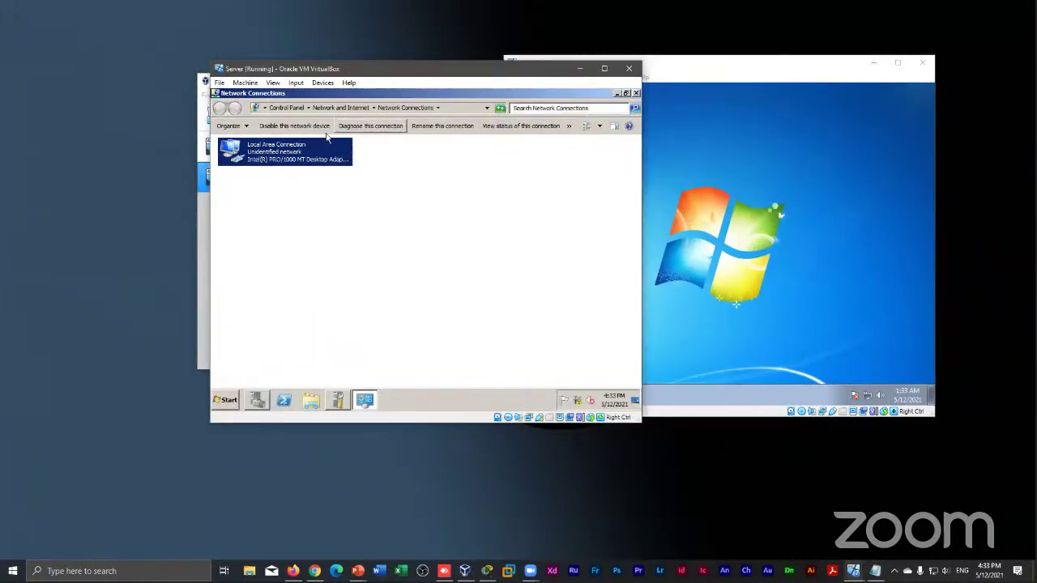
Review Local Area Connection's static IPv4 settings on the server, then close the dialogs
right_click(277, 149)
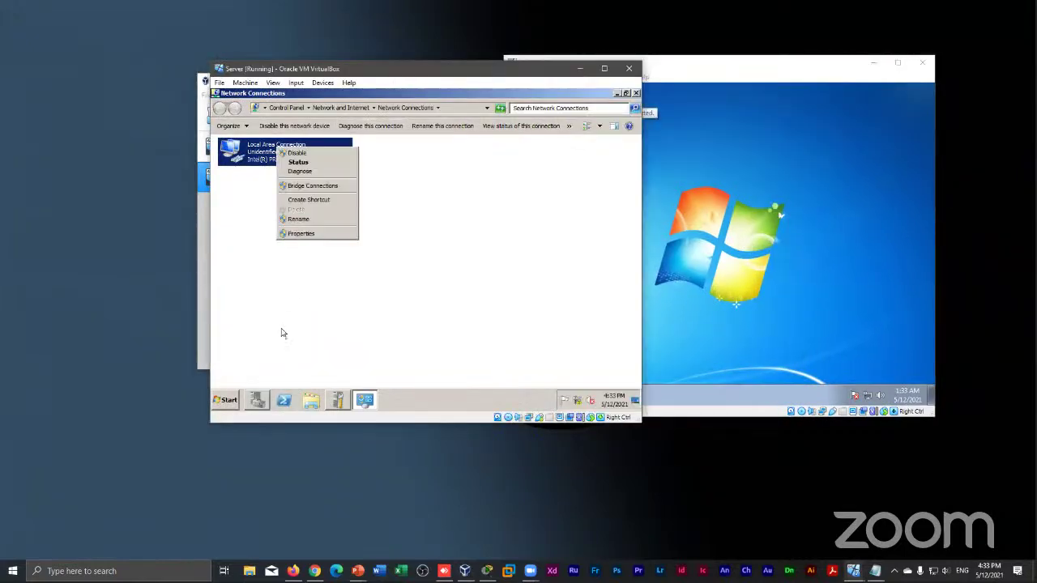
left_click(302, 234)
left_click(334, 254)
left_click(376, 298)
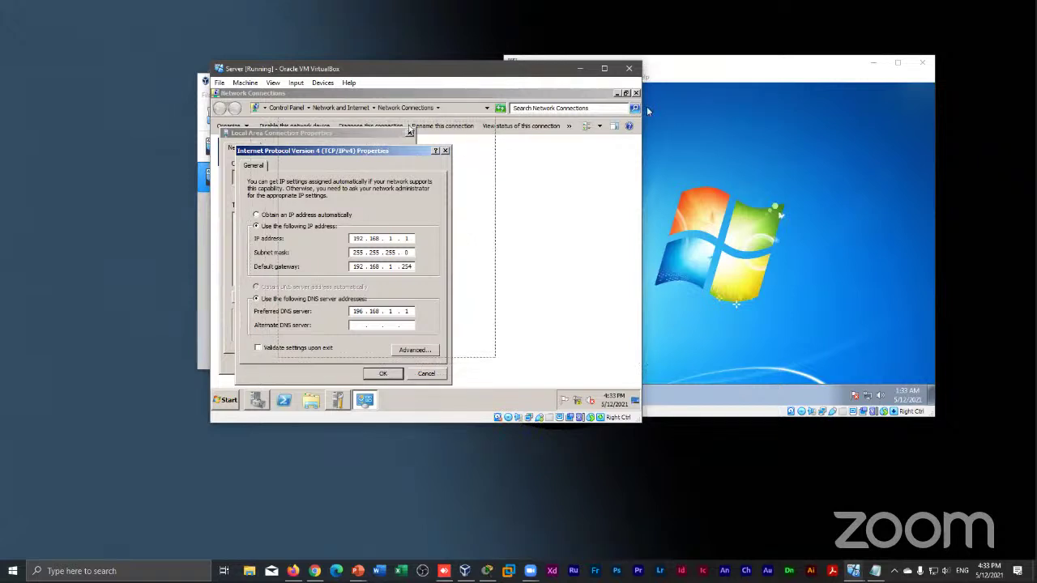
left_click_drag(368, 152, 414, 124)
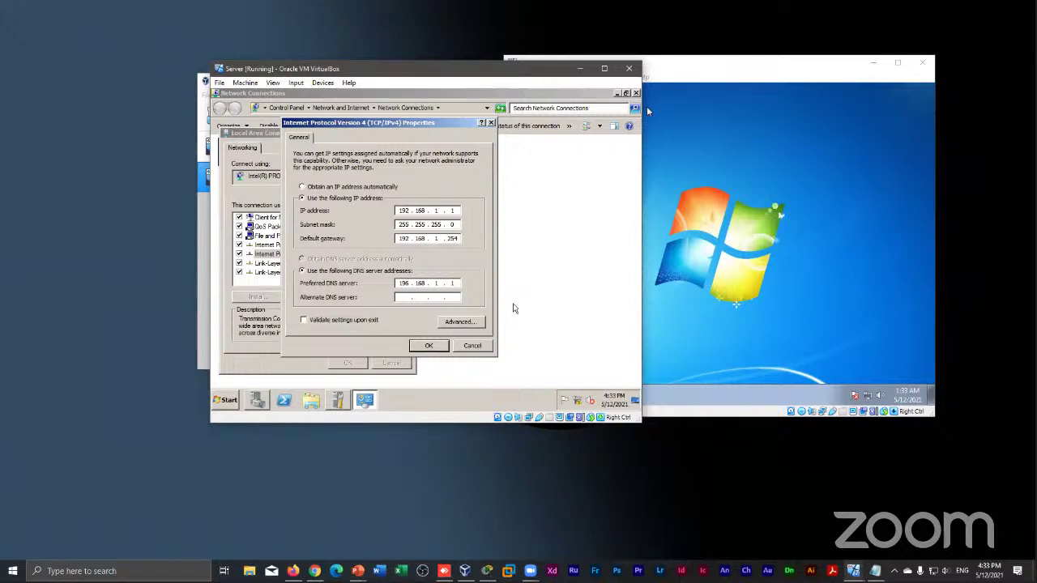
double_click(451, 283)
left_click(429, 345)
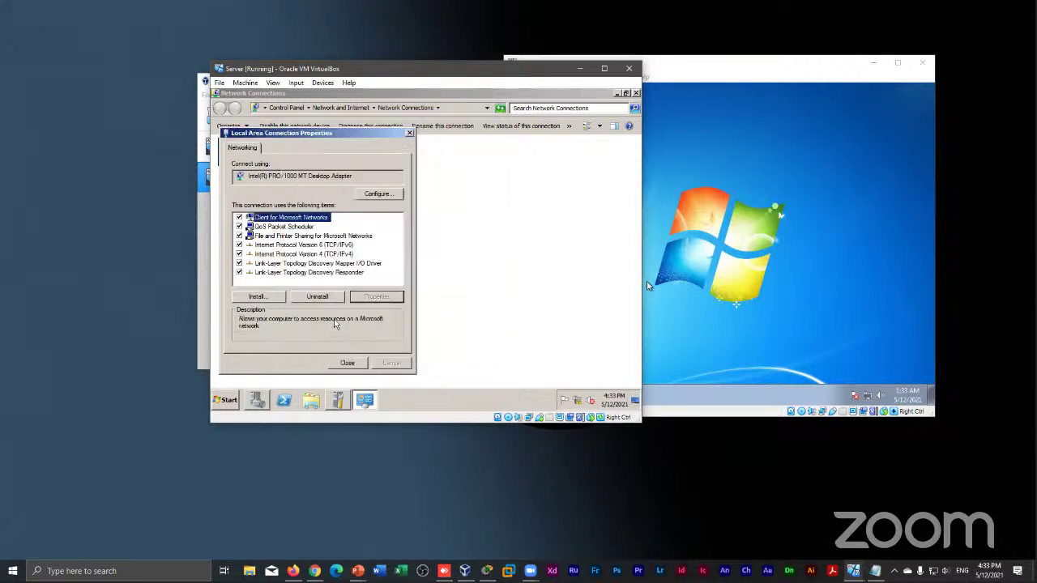
left_click(340, 364)
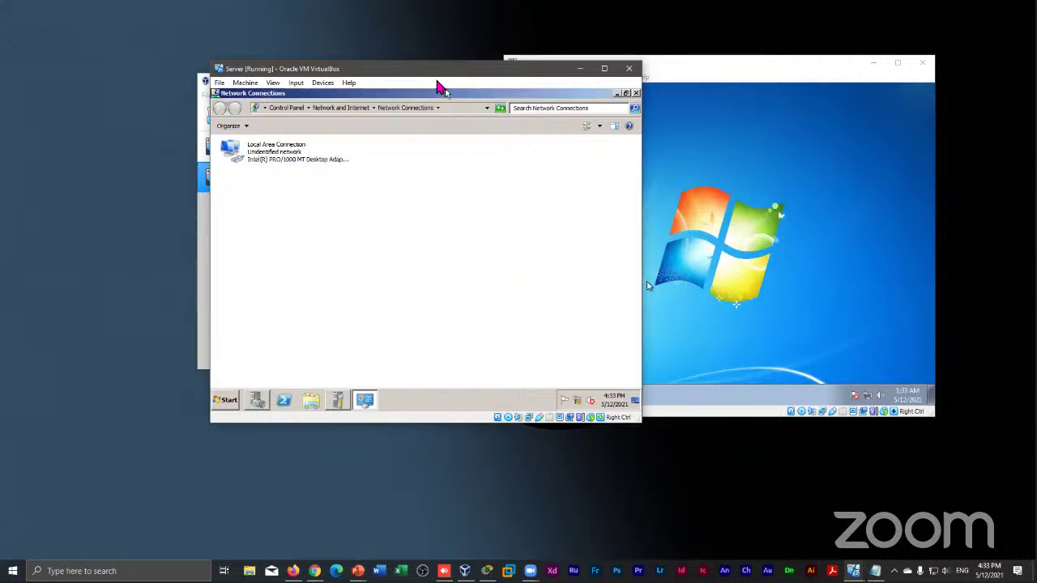
Change the preferred DNS first octet from 196 to 192, giving 192.168.1.1, and close the dialogs
left_click_drag(437, 81, 459, 62)
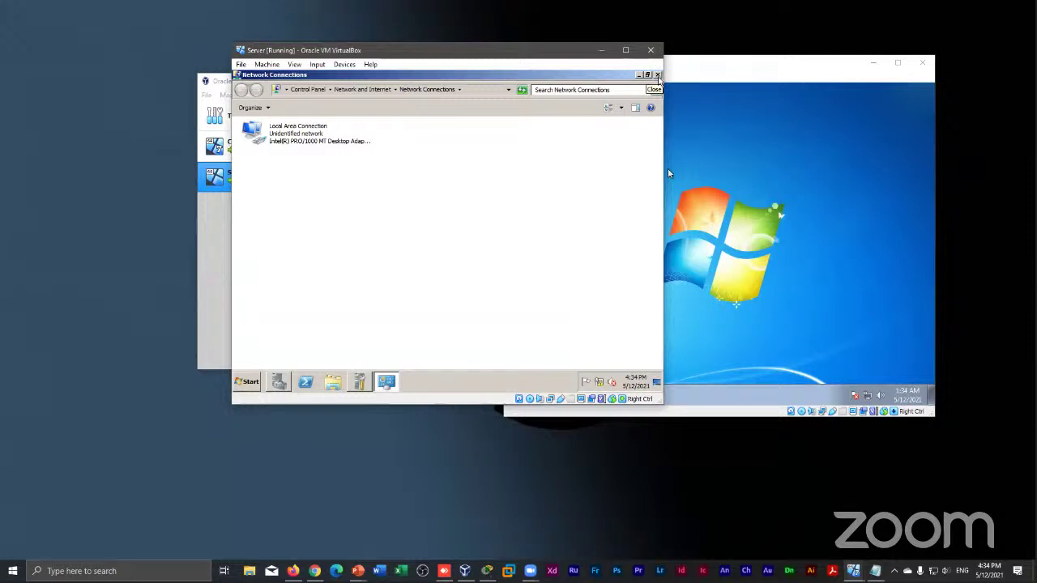
right_click(318, 131)
left_click(340, 213)
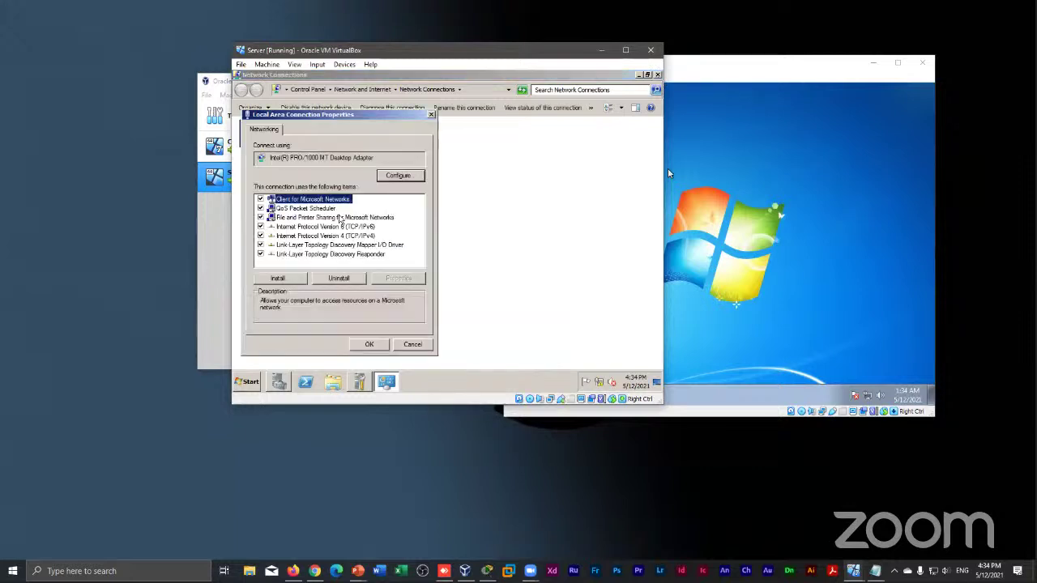
left_click(322, 235)
left_click(397, 278)
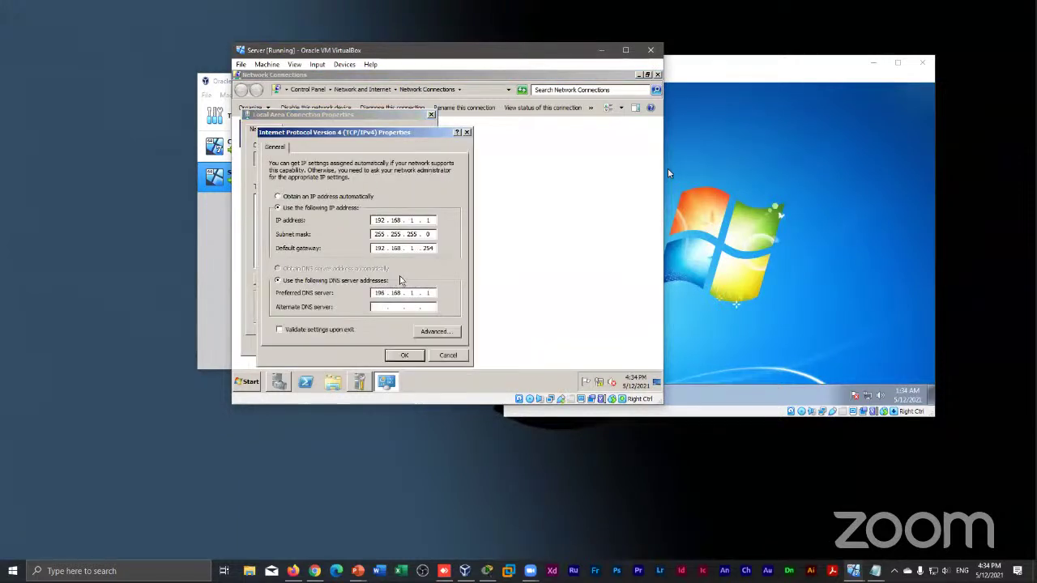
key("BackSpace")
type("2")
double_click(379, 233)
left_click(404, 357)
left_click(380, 348)
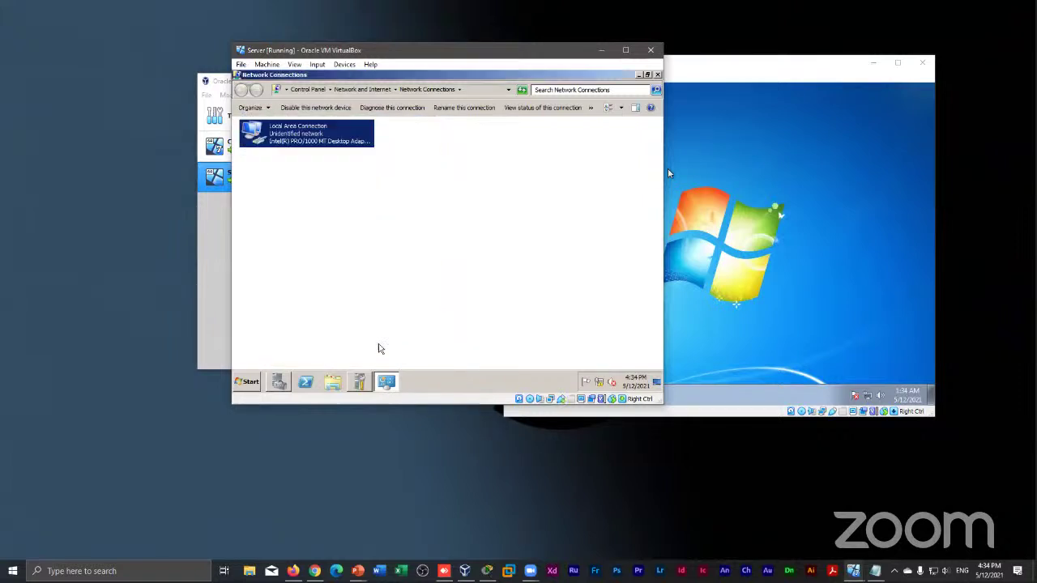
left_click_drag(556, 52, 499, 64)
On the Client VM, run ipconfig in a command prompt, showing 10.0.2.15 with gateway 10.0.2.2
left_click(476, 212)
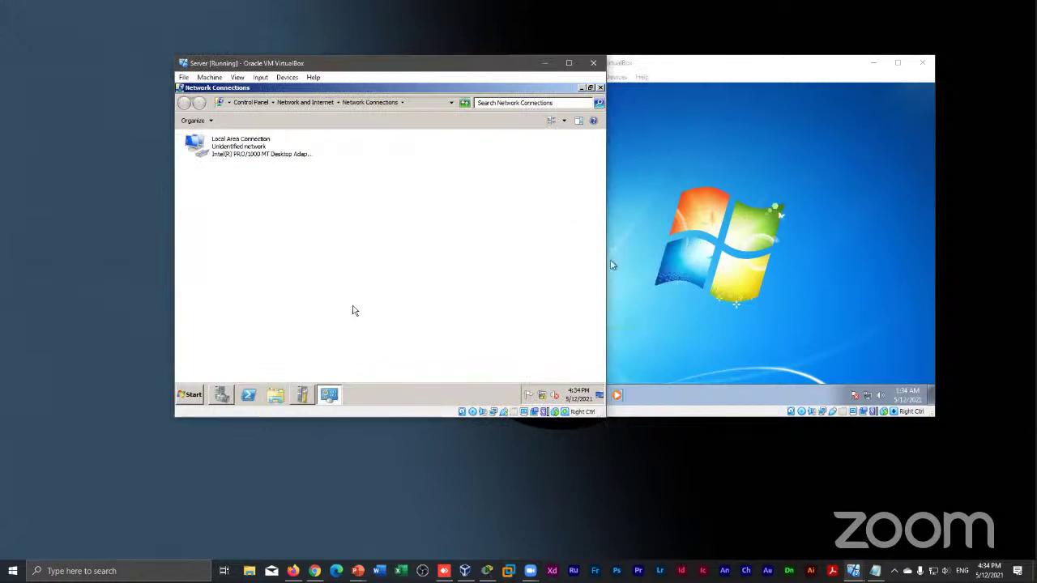
left_click(697, 181)
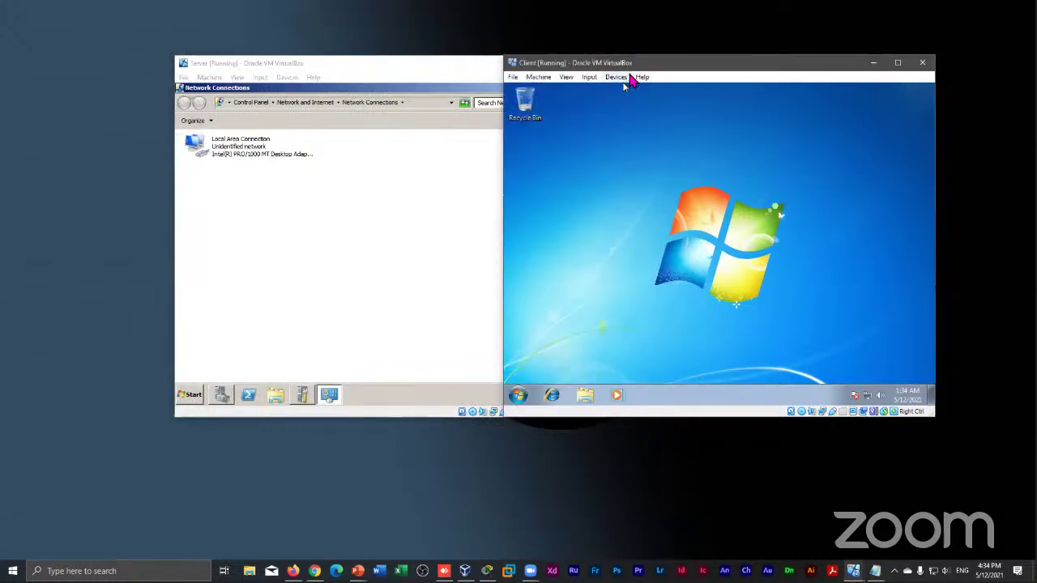
left_click_drag(644, 62, 671, 57)
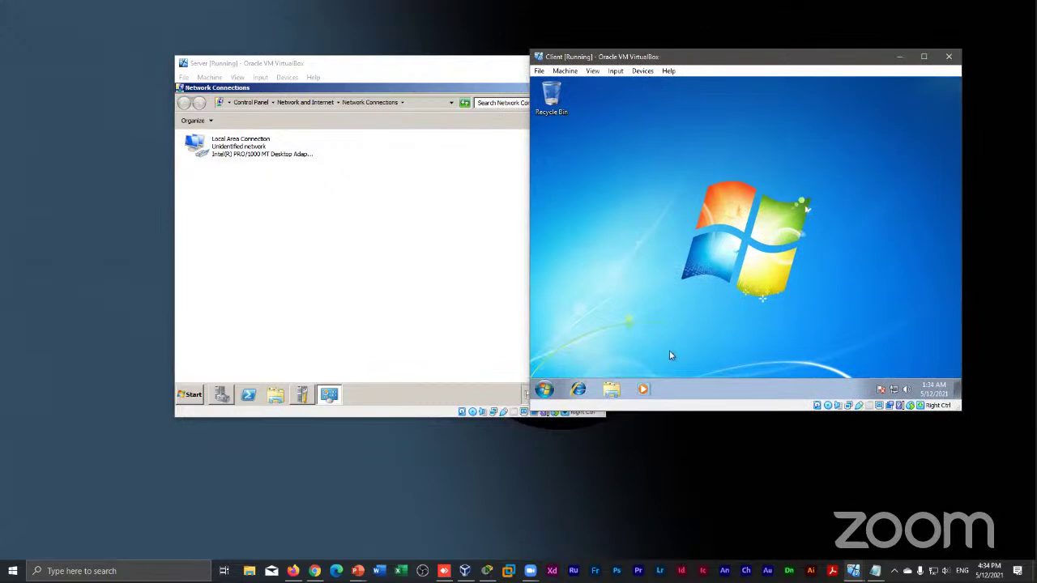
key("super+r")
type("cmd")
key("Return")
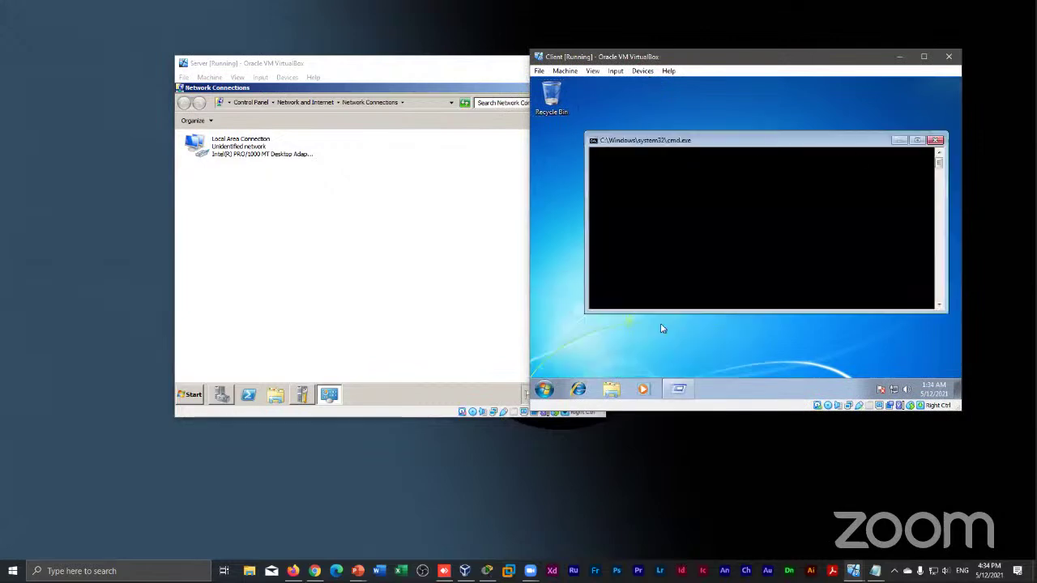
type("ipco")
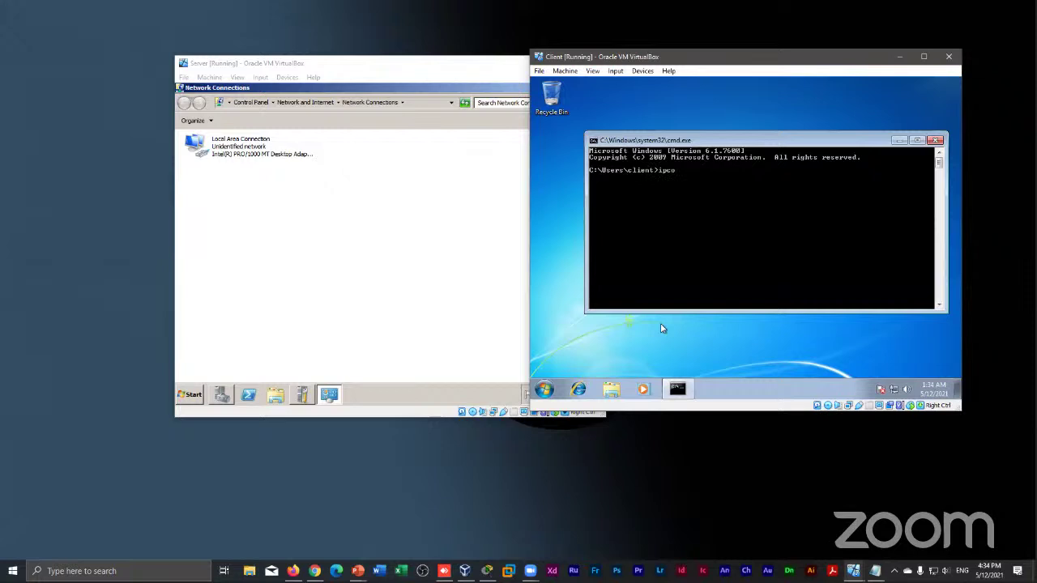
type("nfig")
key("Return")
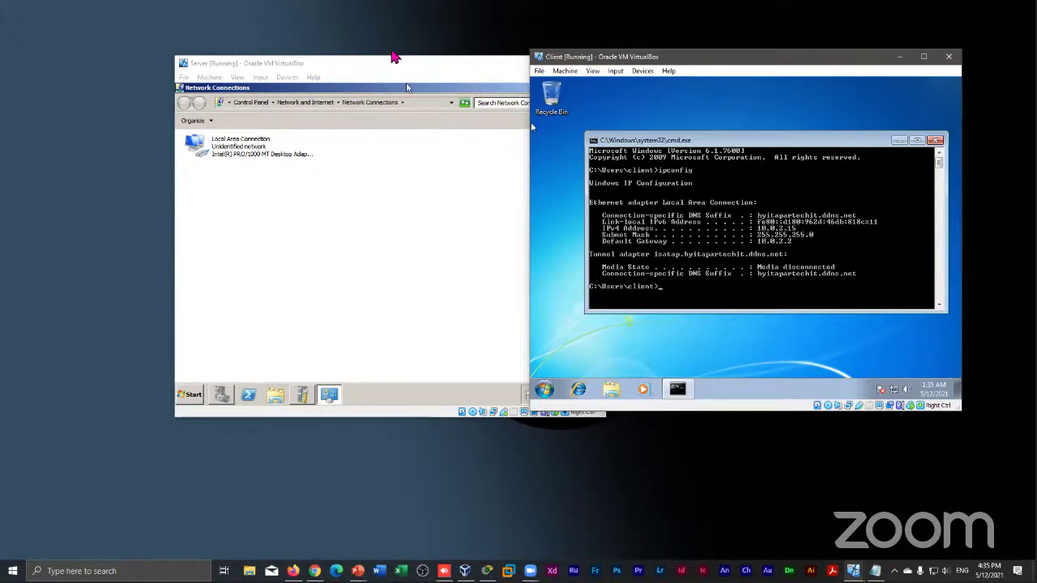
left_click_drag(381, 71, 241, 42)
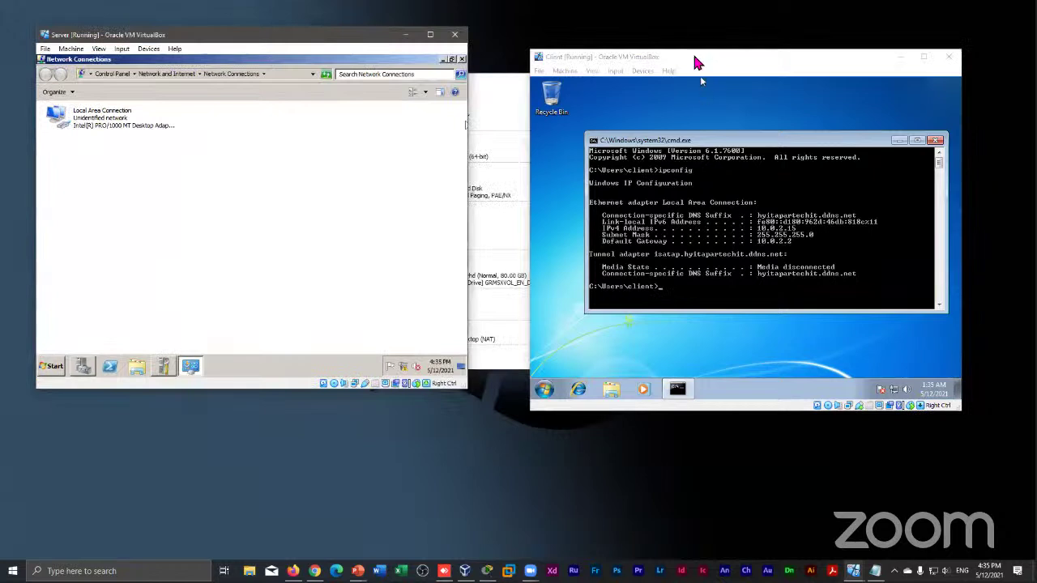
Bring the Client VM window to the front and move it up and to the left
left_click(640, 54)
left_click_drag(640, 55, 596, 40)
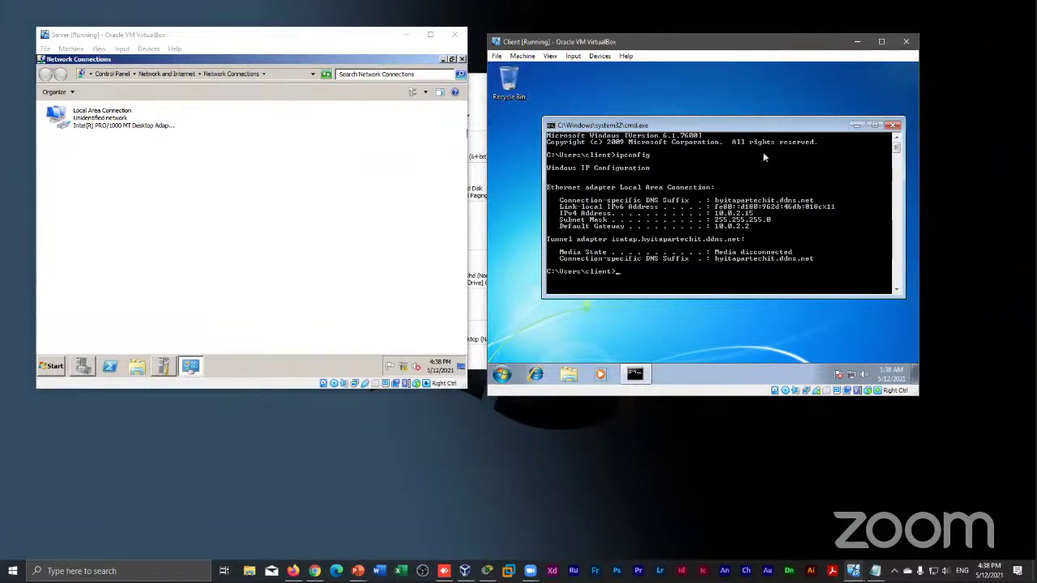
left_click_drag(714, 126, 694, 117)
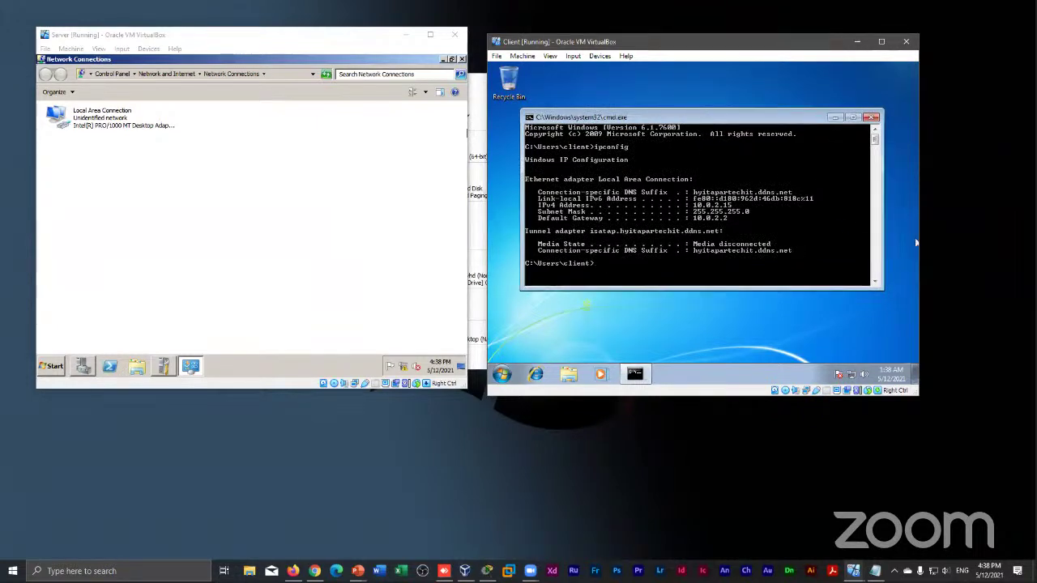
left_click(461, 69)
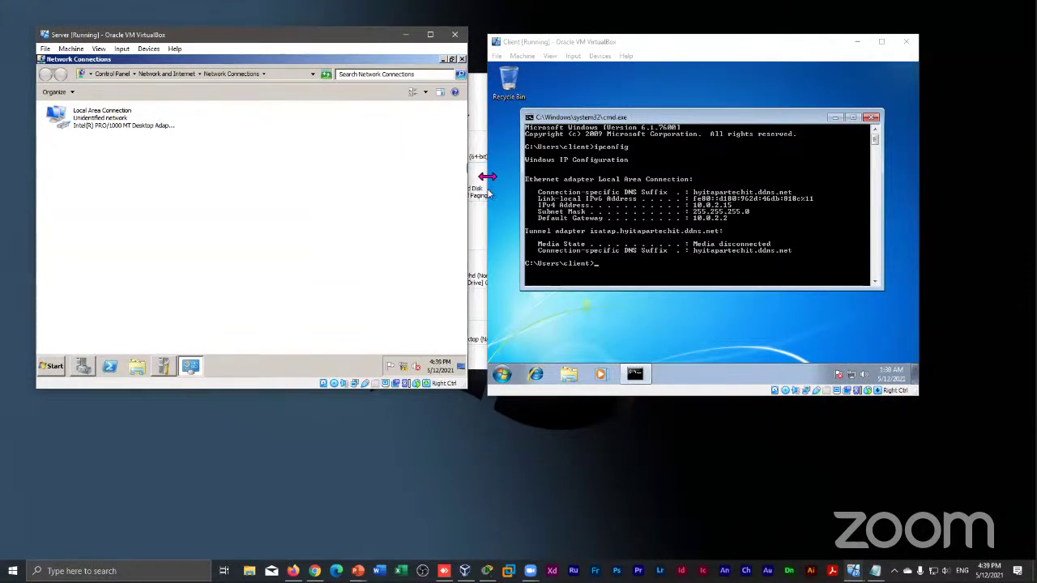
left_click(404, 34)
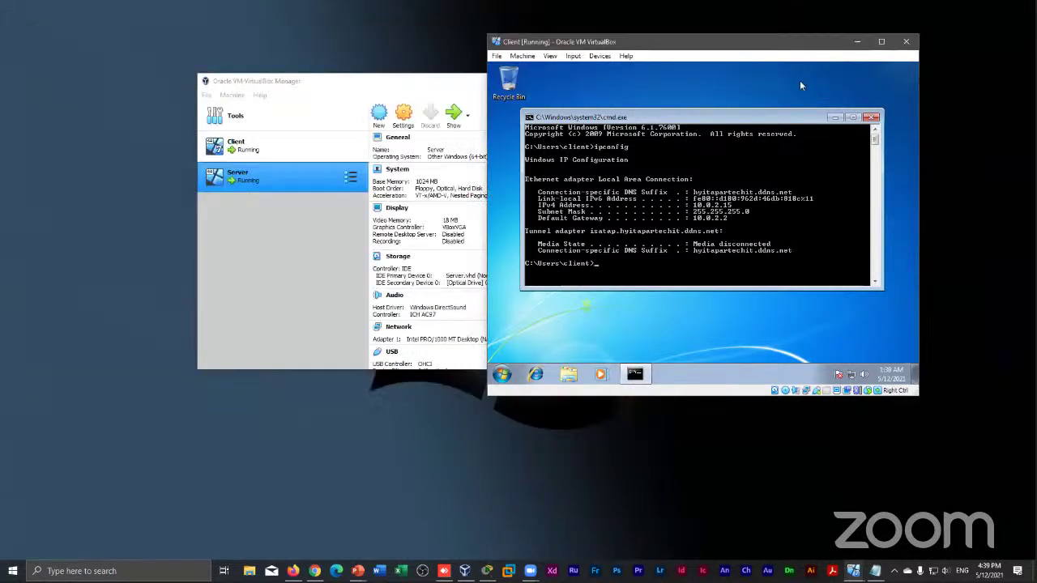
left_click(857, 44)
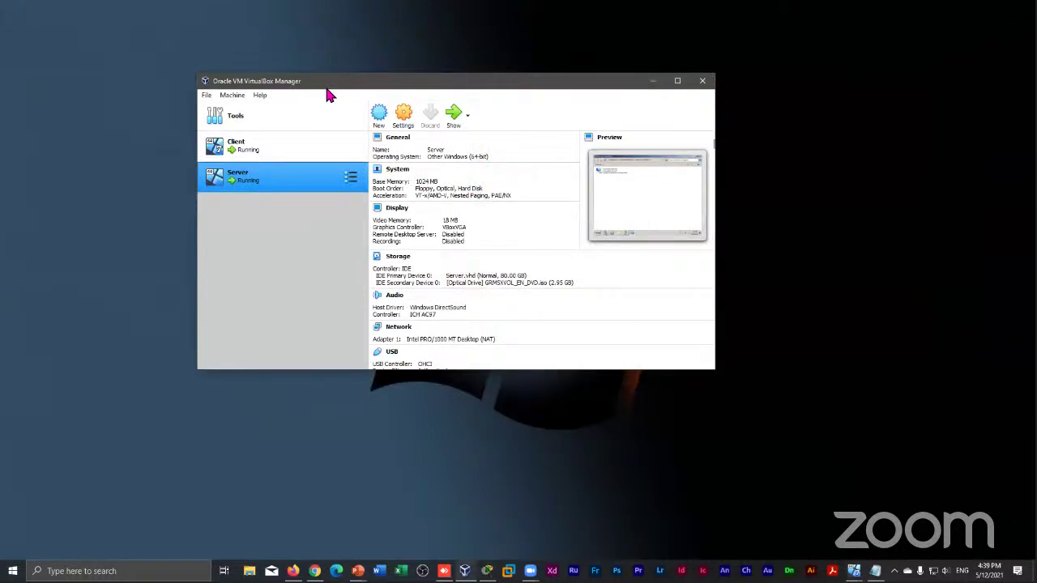
left_click_drag(327, 86, 465, 96)
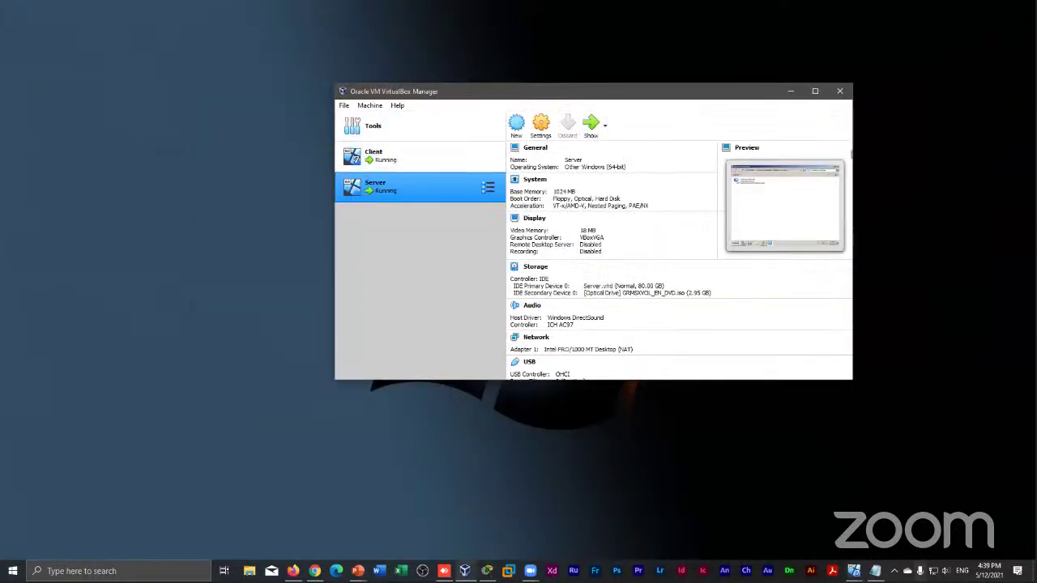
mouse_move(851, 566)
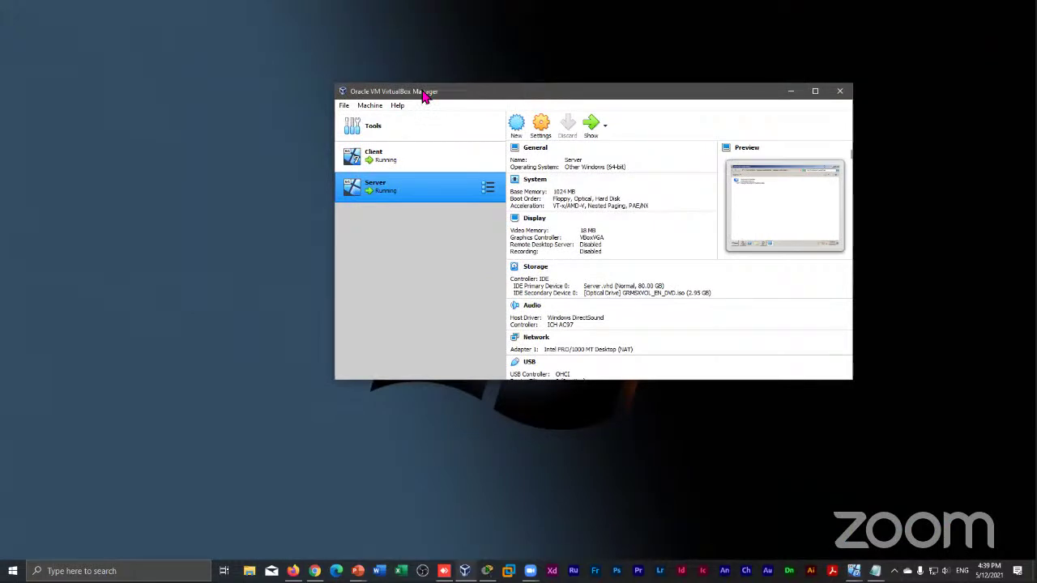
left_click_drag(422, 93, 418, 106)
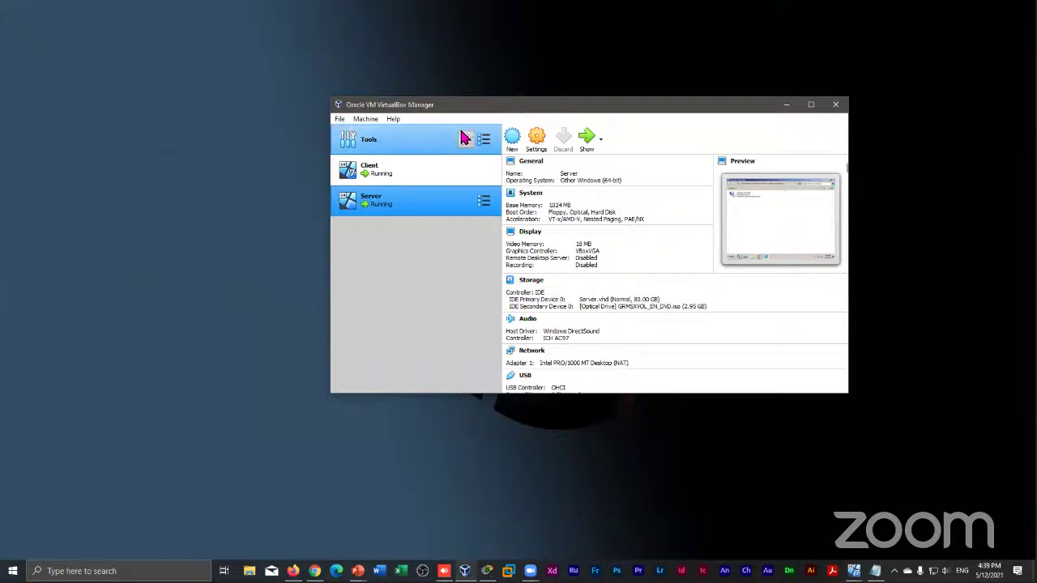
left_click_drag(482, 104, 488, 74)
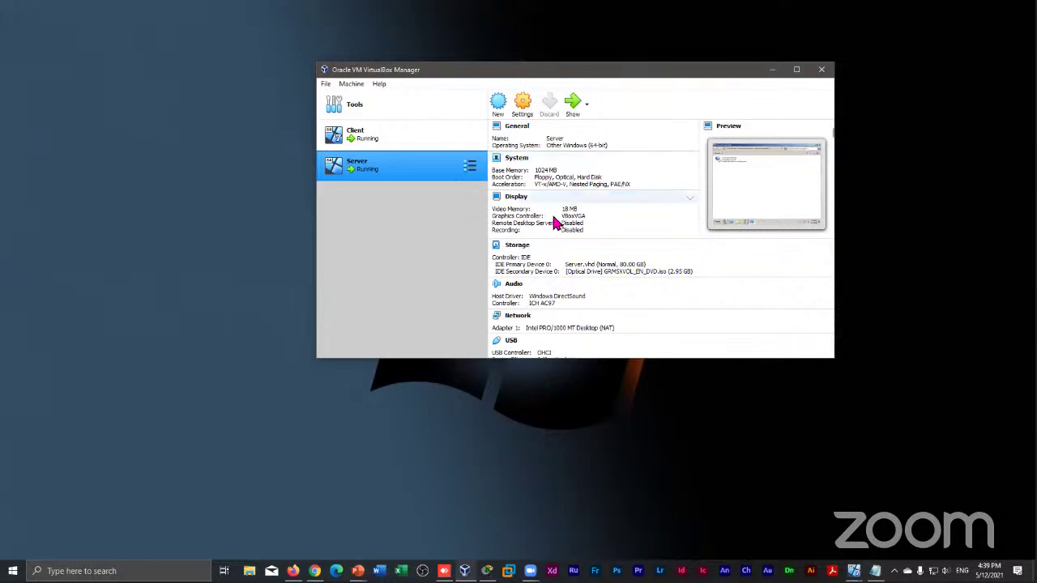
Attach the Server VM's network adapter to Internal Network 'intnet' instead of NAT
left_click(514, 317)
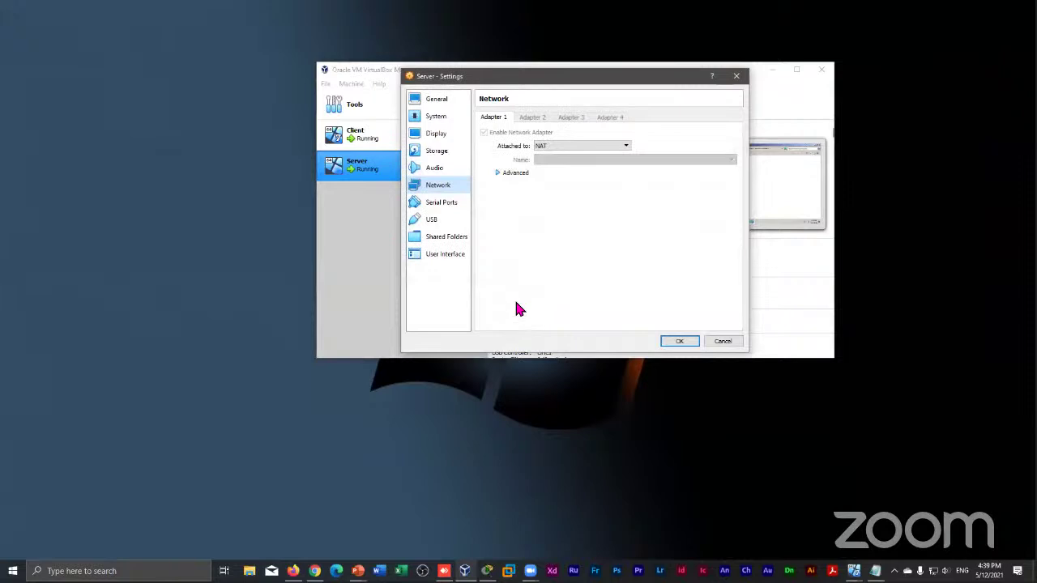
left_click(580, 148)
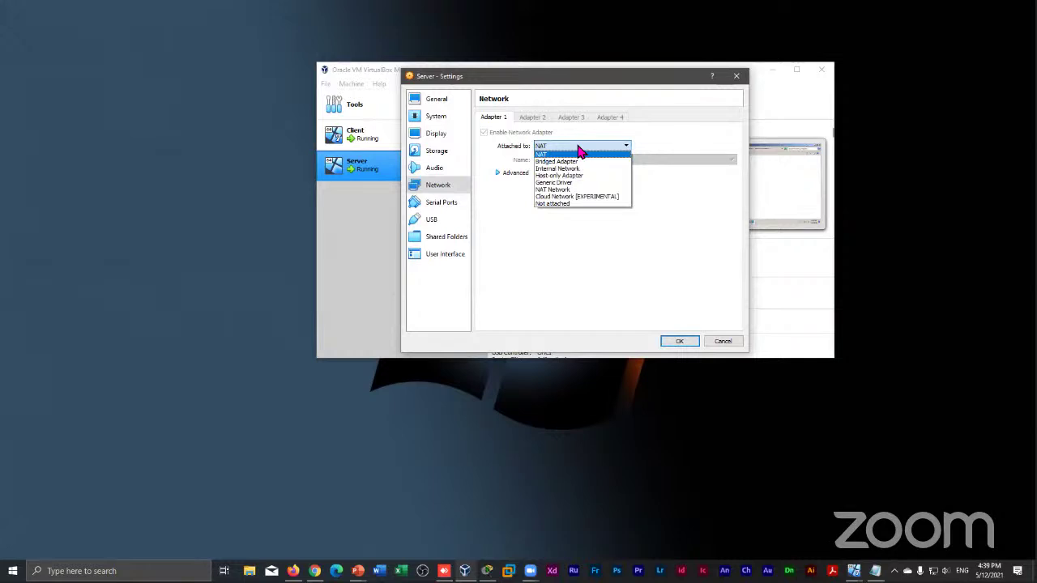
left_click(559, 169)
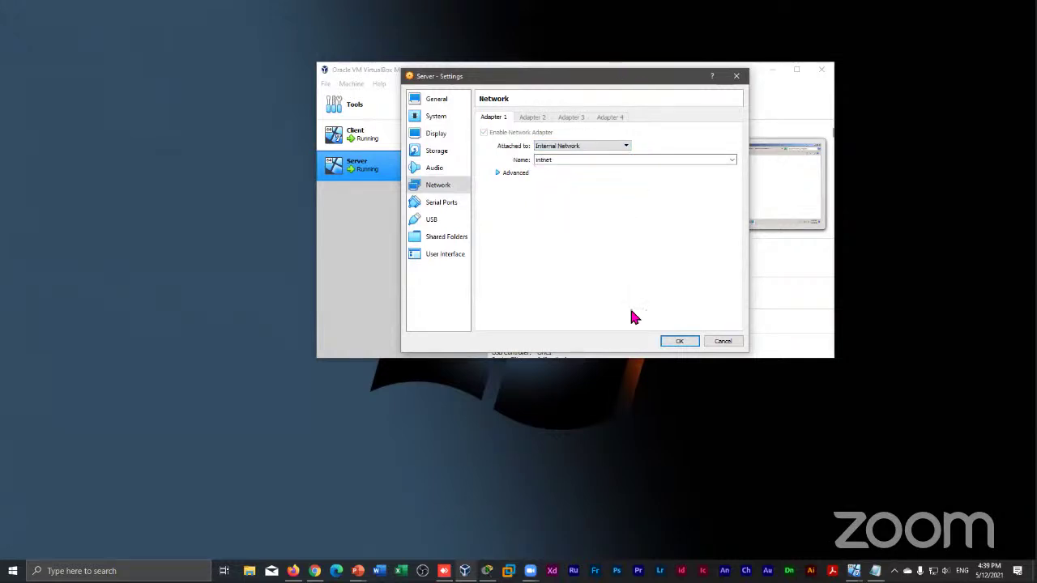
left_click(668, 343)
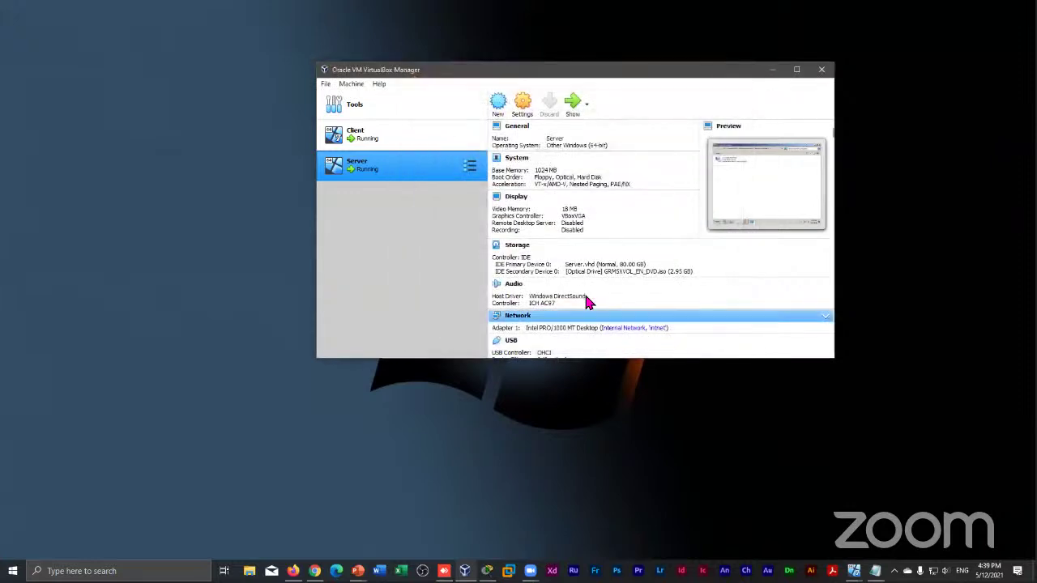
Set the Client VM's network adapter to Internal Network, matching the Server
left_click(394, 142)
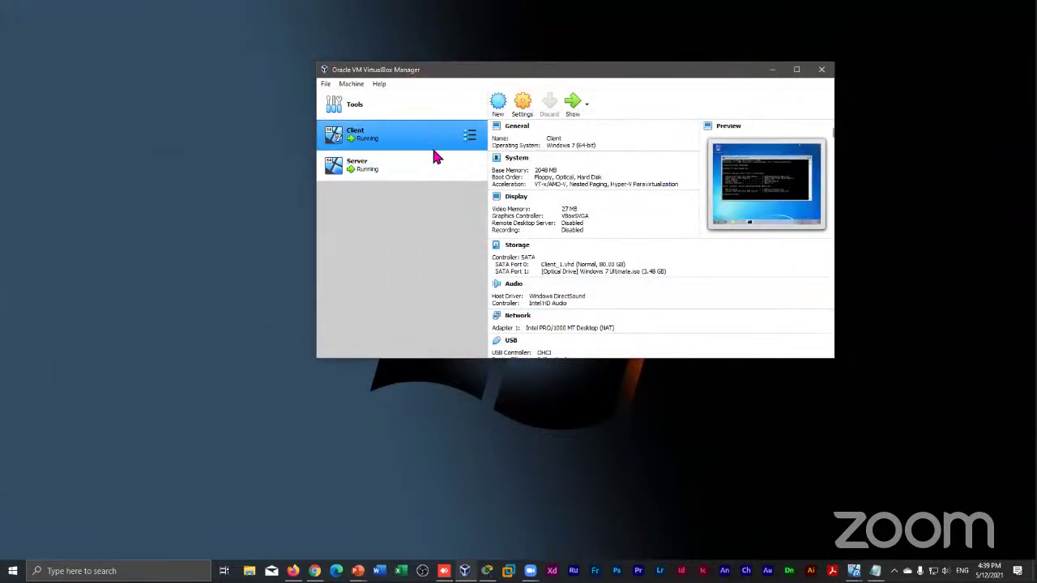
left_click(522, 322)
left_click(562, 146)
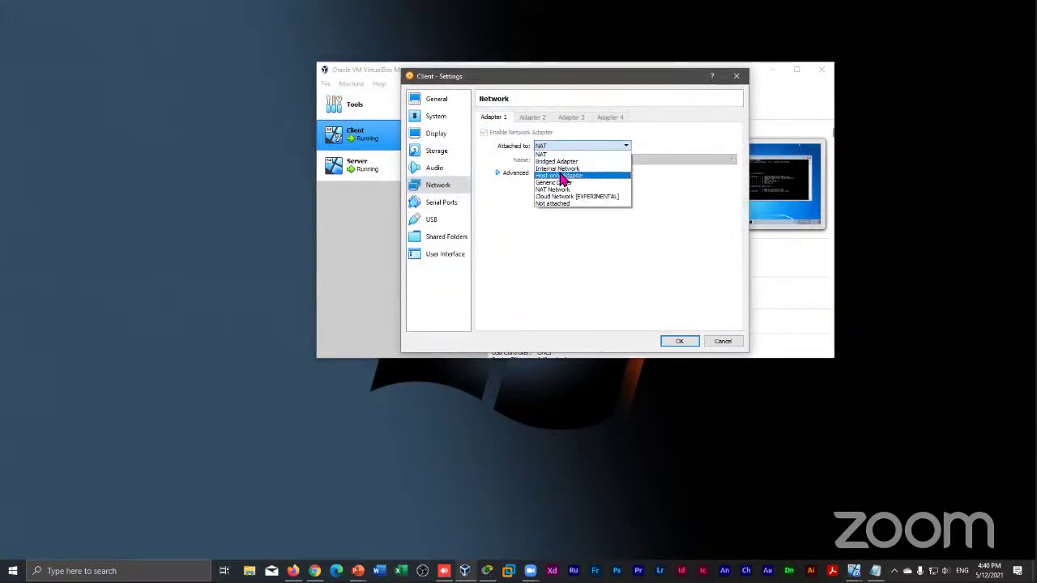
left_click(557, 168)
left_click(678, 341)
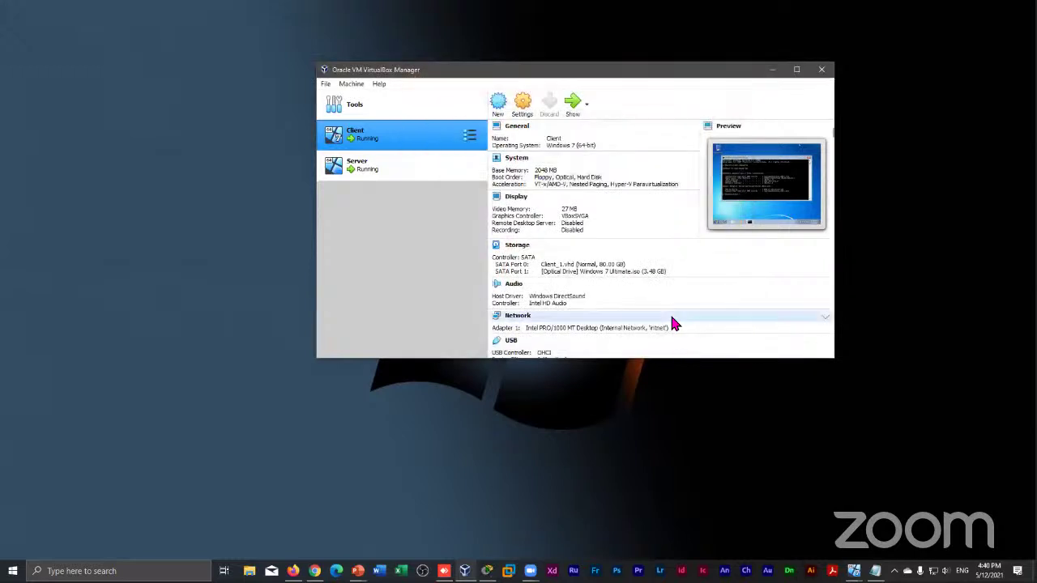
Show the running Client and Server VM windows, moving the Server window right and down
left_click(573, 102)
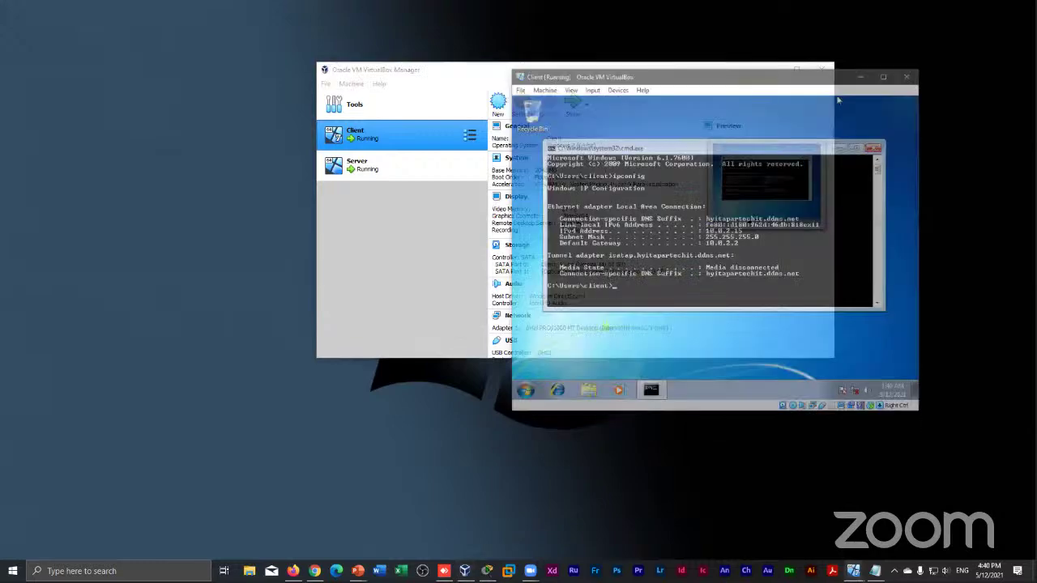
left_click(409, 168)
left_click(575, 103)
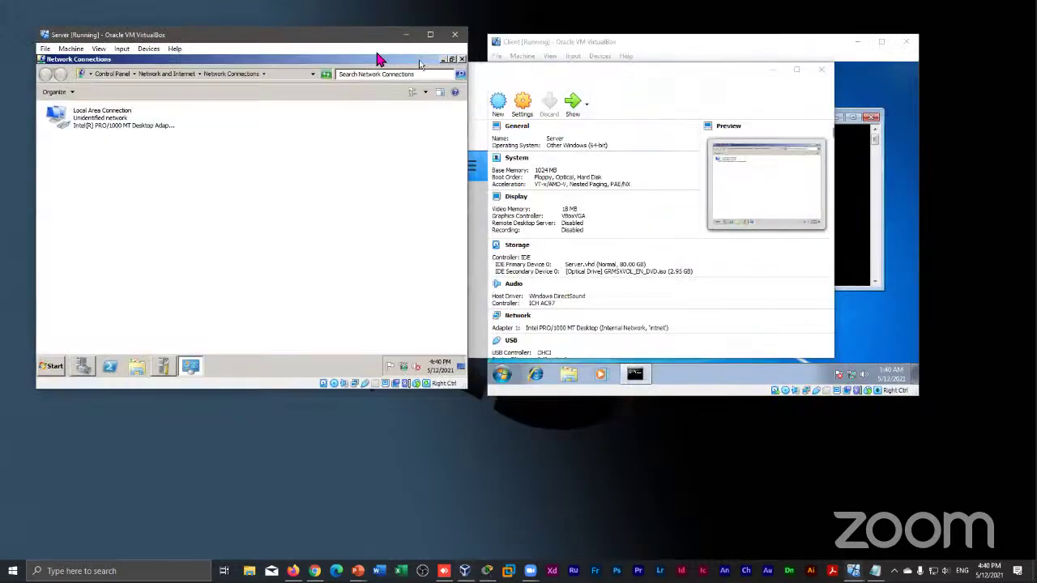
left_click_drag(365, 37, 453, 62)
Place the Server VM window on the left and the Client VM window on the right
left_click(624, 42)
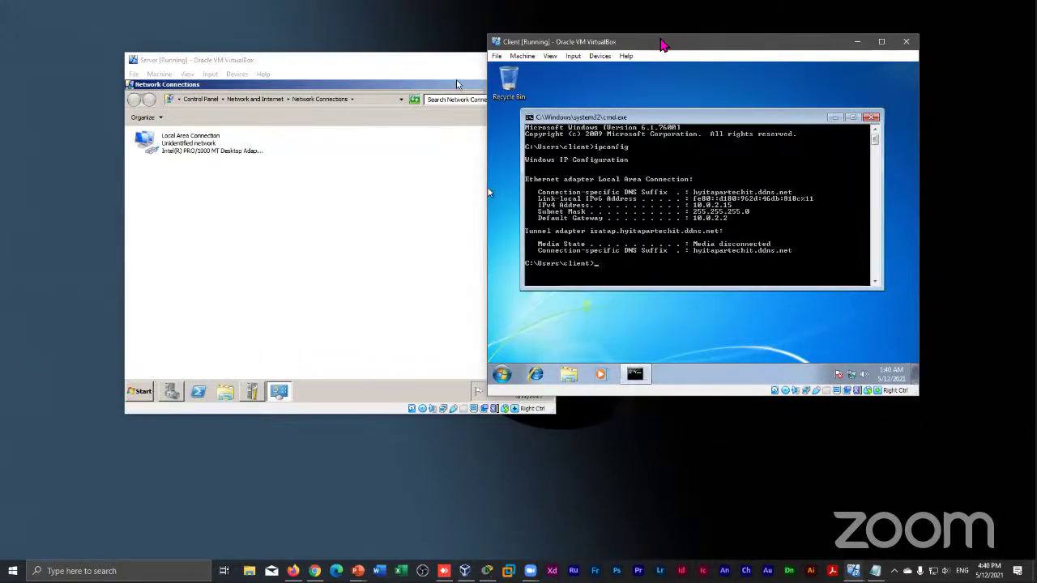
left_click_drag(661, 45, 658, 74)
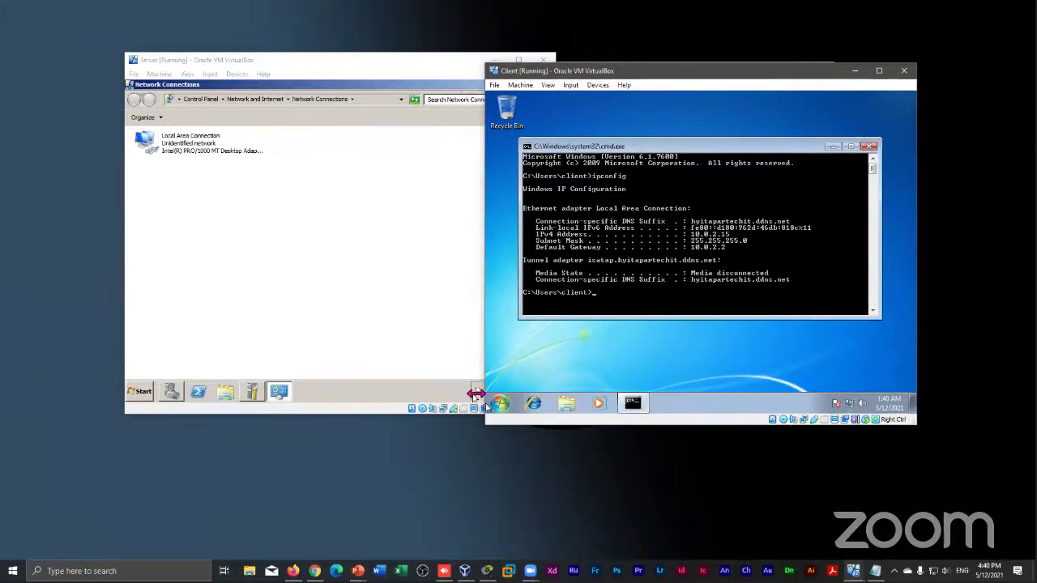
left_click(376, 60)
left_click_drag(377, 60, 295, 35)
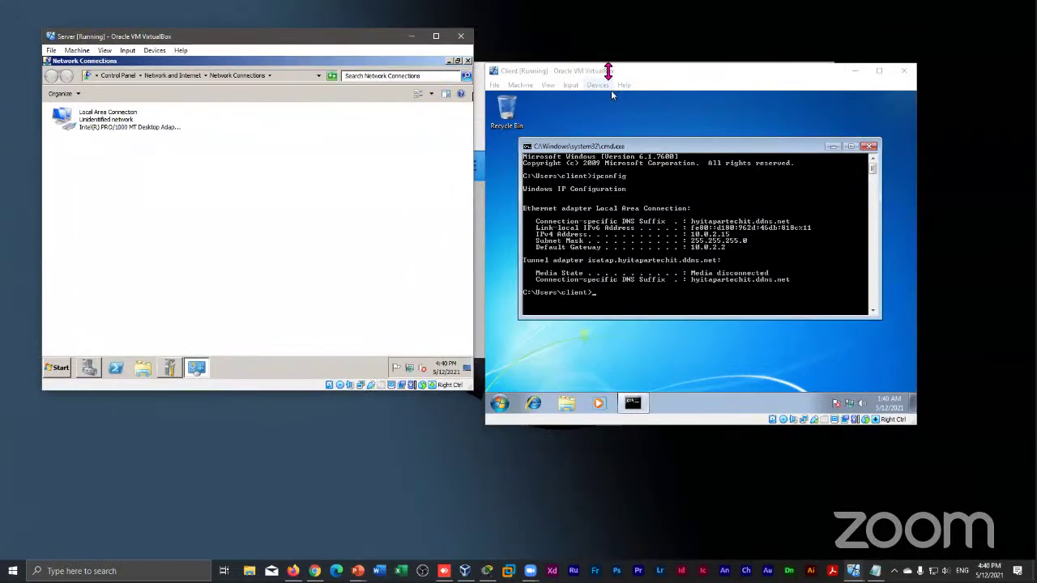
left_click_drag(609, 75, 607, 53)
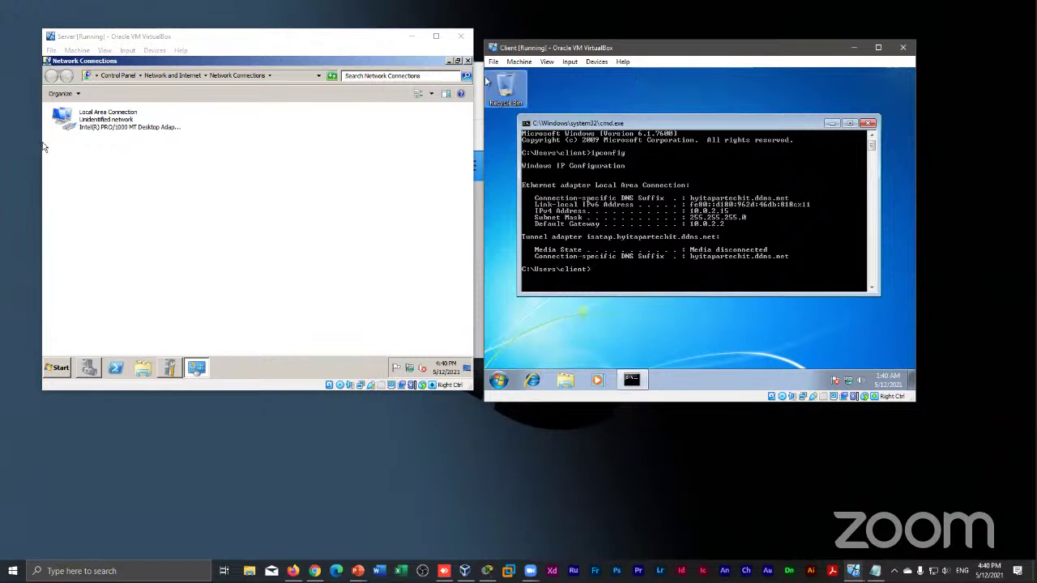
Confirm the Server's Local Area Connection IPv4 settings use static address 192.168.1.1
right_click(122, 128)
left_click(169, 211)
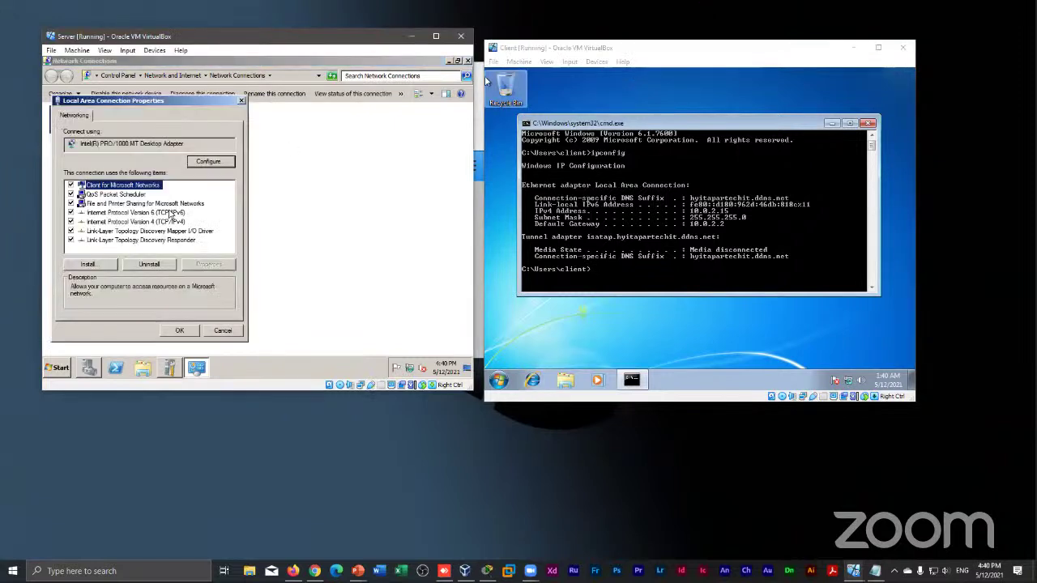
left_click(151, 222)
left_click(223, 265)
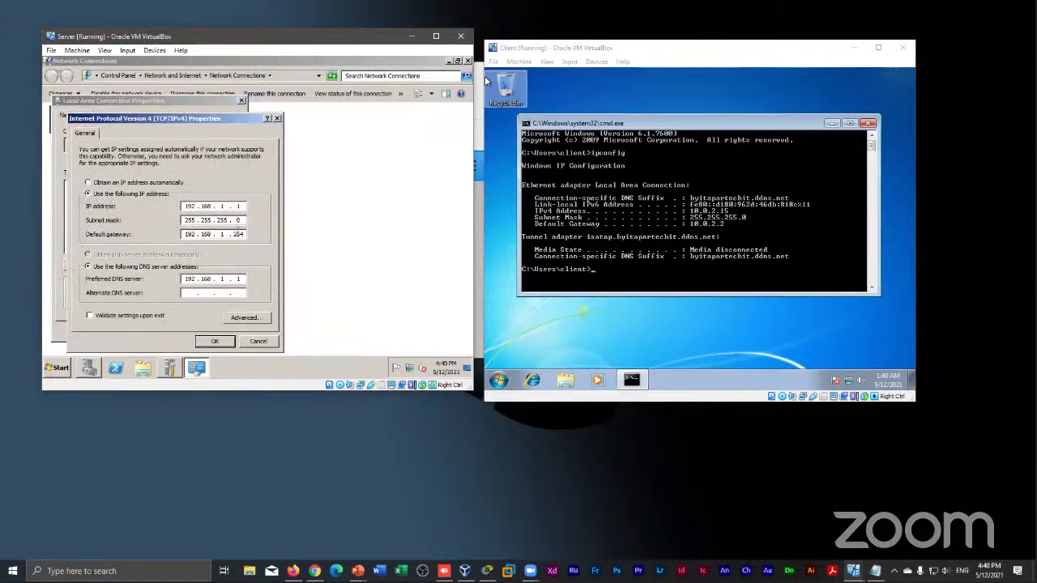
left_click(215, 341)
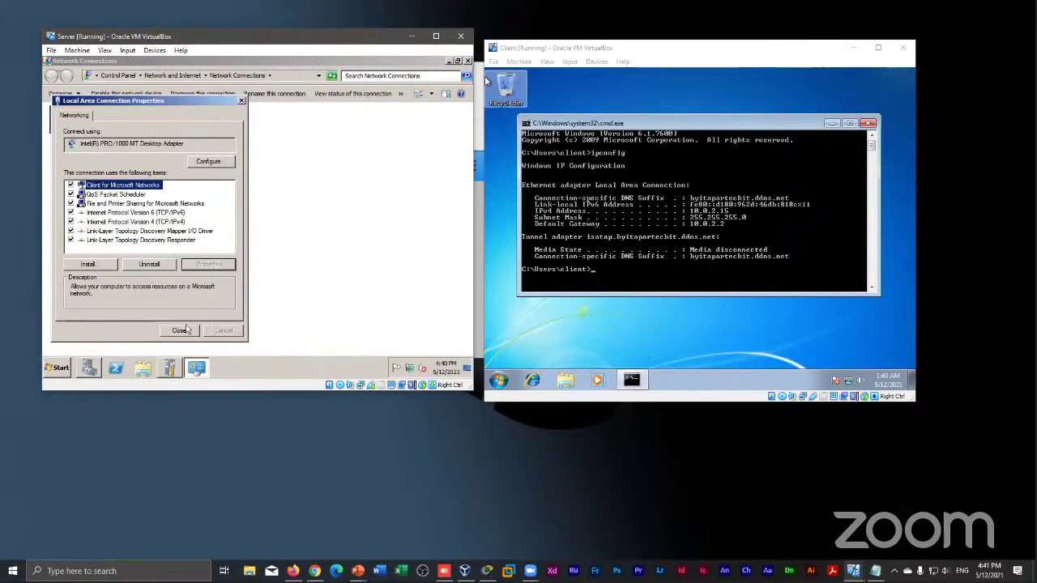
left_click(188, 331)
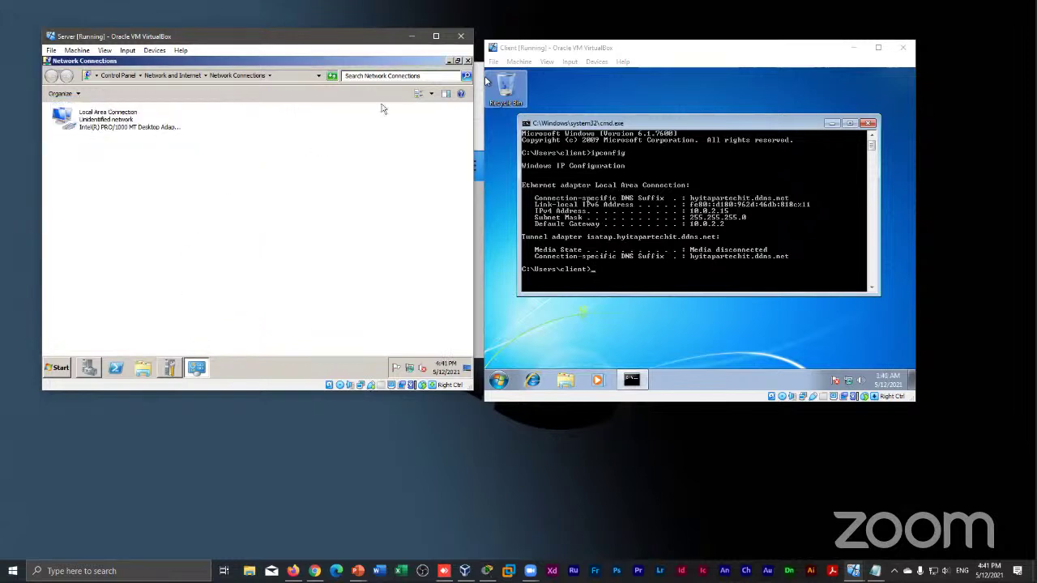
Close Network Connections and Initial Configuration Tasks on the Server, and the Client's command prompt
left_click(467, 62)
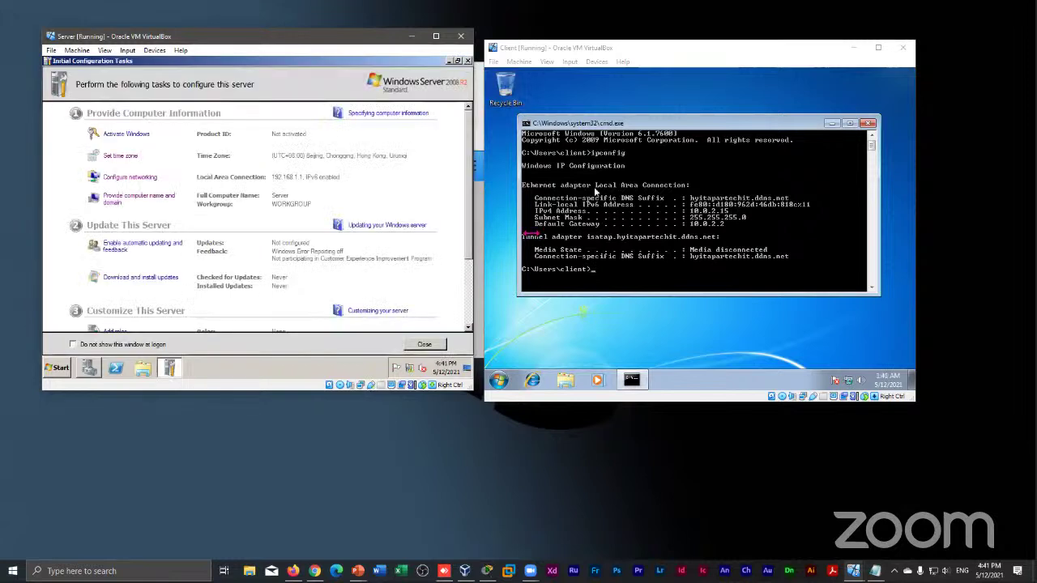
left_click(438, 341)
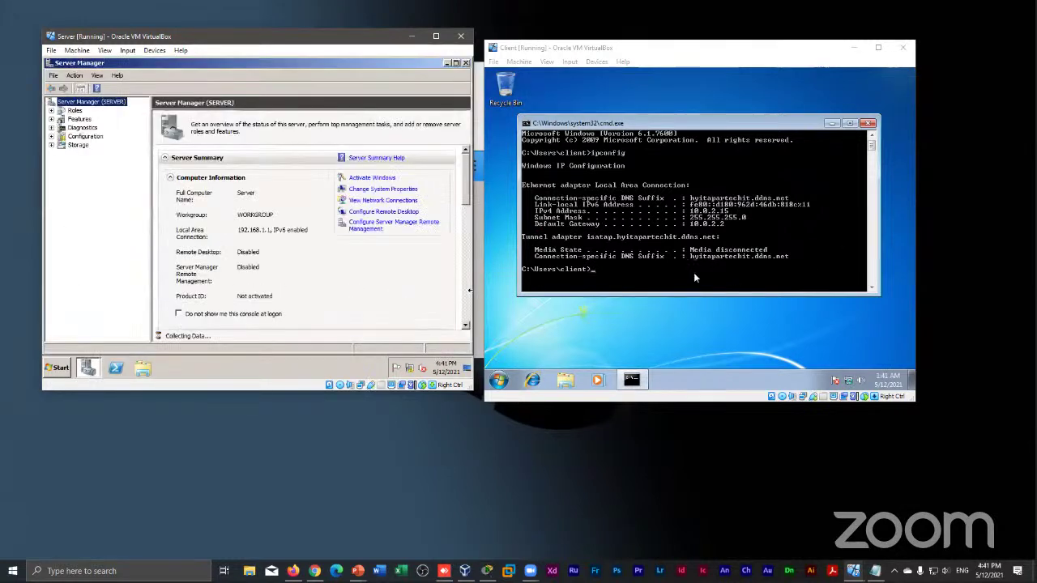
left_click(805, 368)
left_click(868, 123)
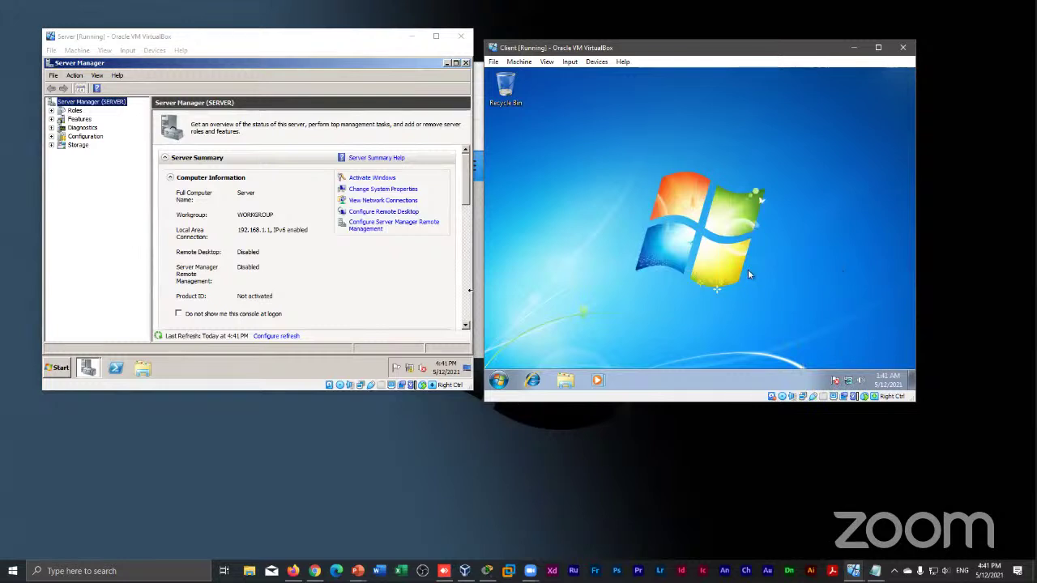
Run ipconfig in a new Client command prompt, showing autoconfigured IPv4 169.254.129.140
key("super+r")
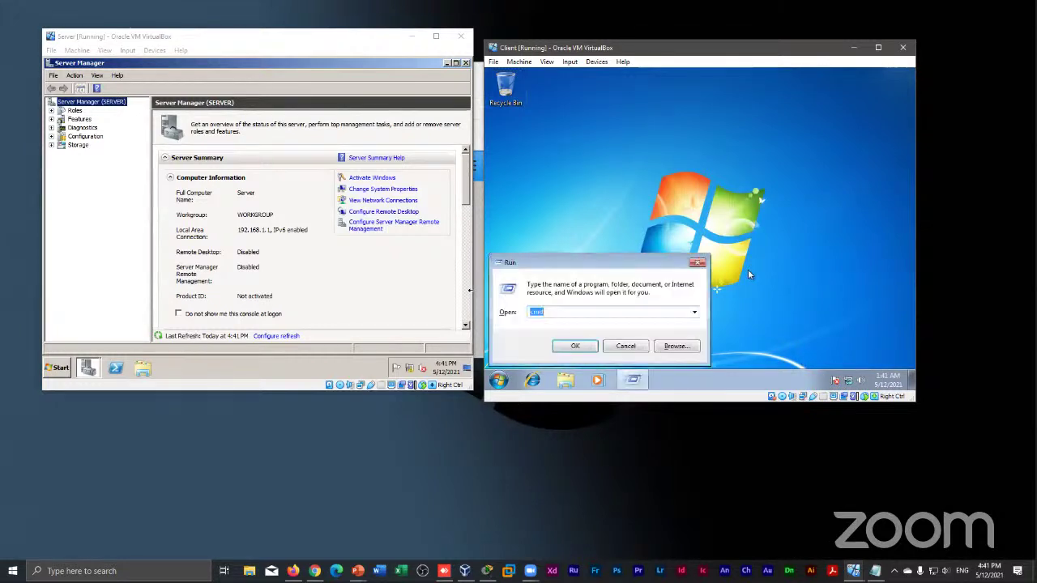
key("Return")
type("ipc")
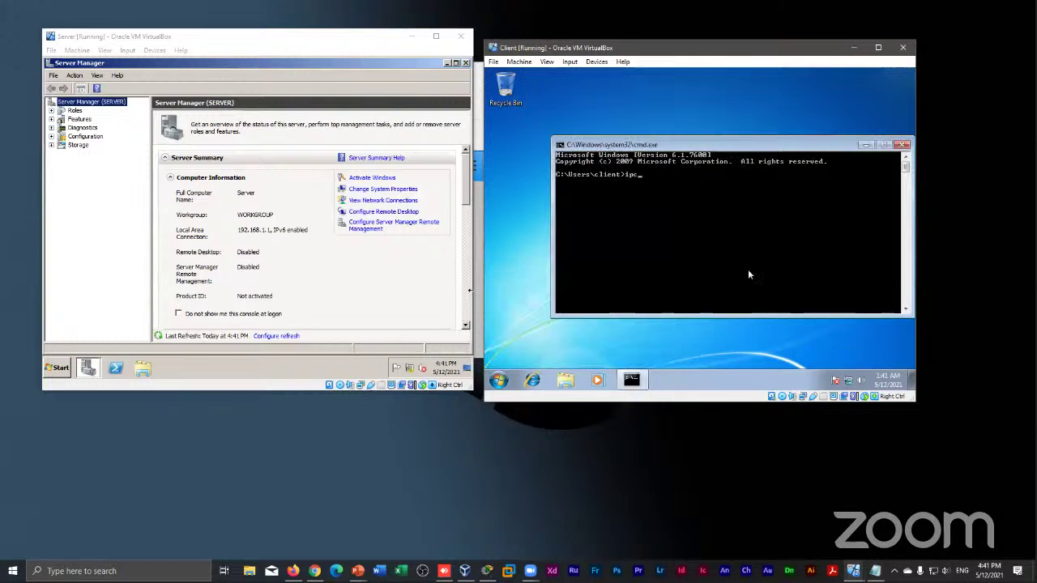
type("onfig")
key("Return")
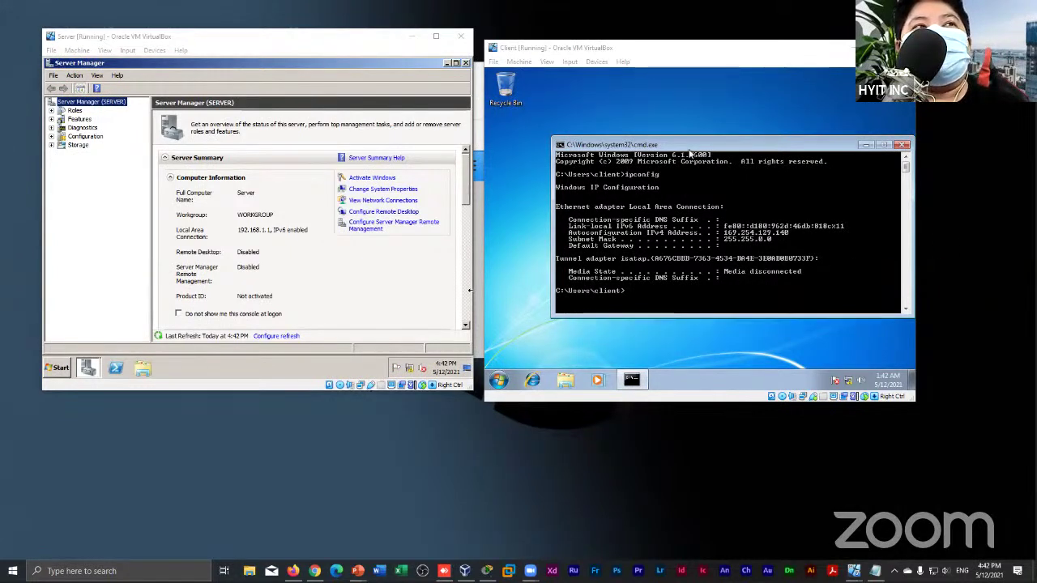
left_click_drag(689, 149, 641, 147)
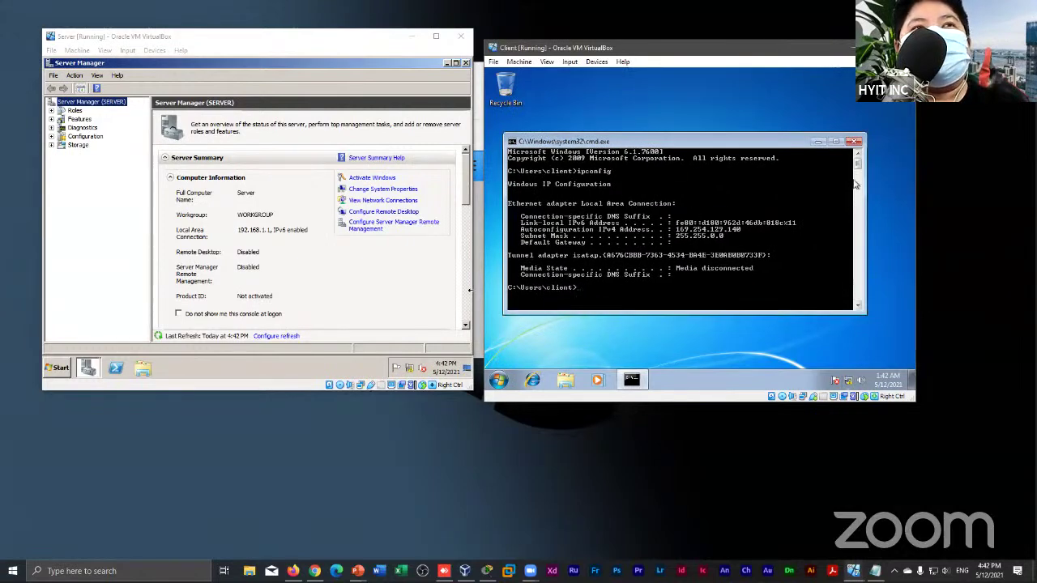
Close the Client's command prompt and reposition the Client VM window beside Server Manager
left_click(855, 141)
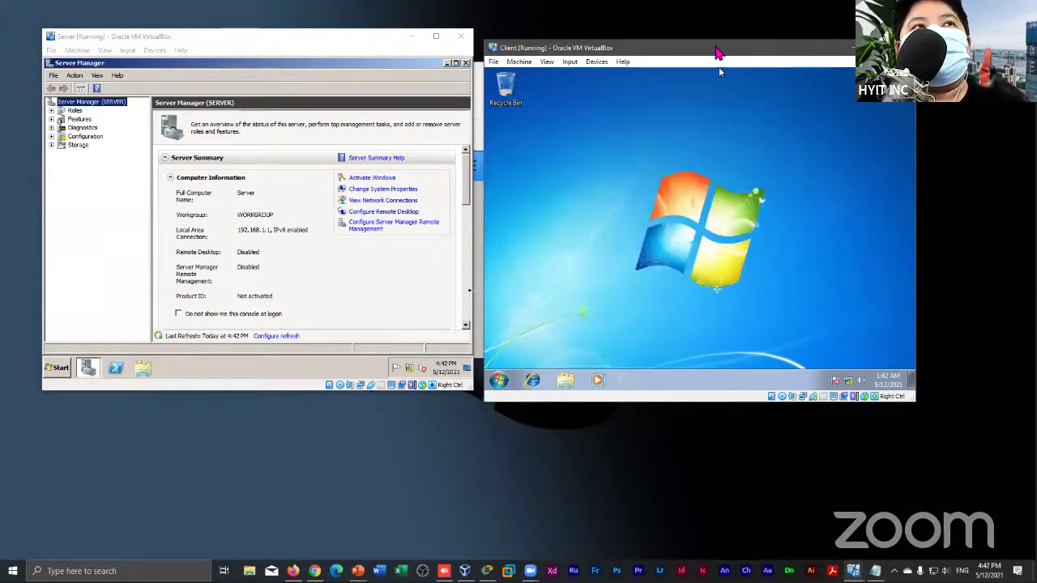
left_click_drag(717, 53, 748, 50)
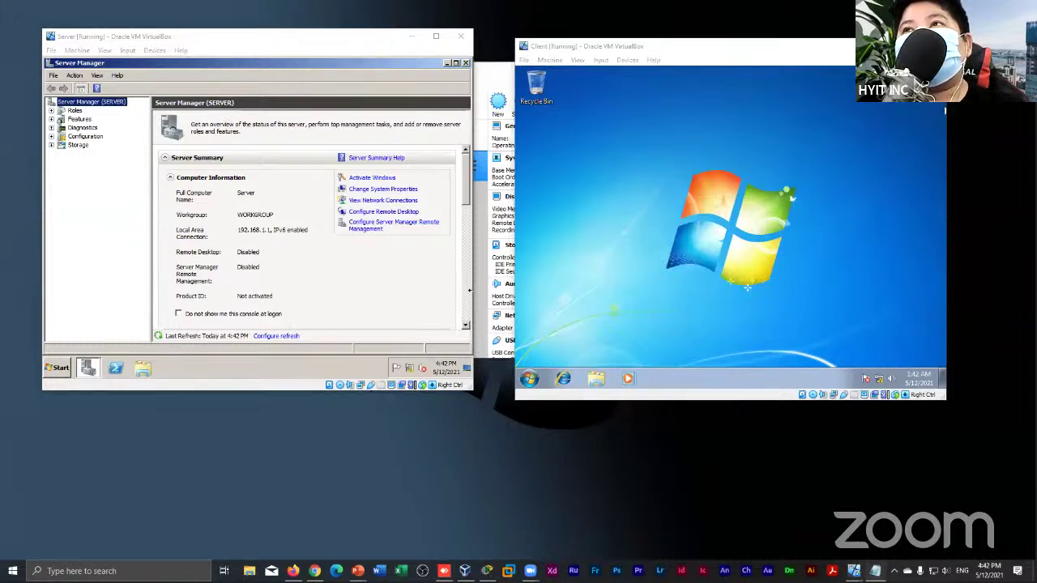
left_click_drag(620, 47, 616, 42)
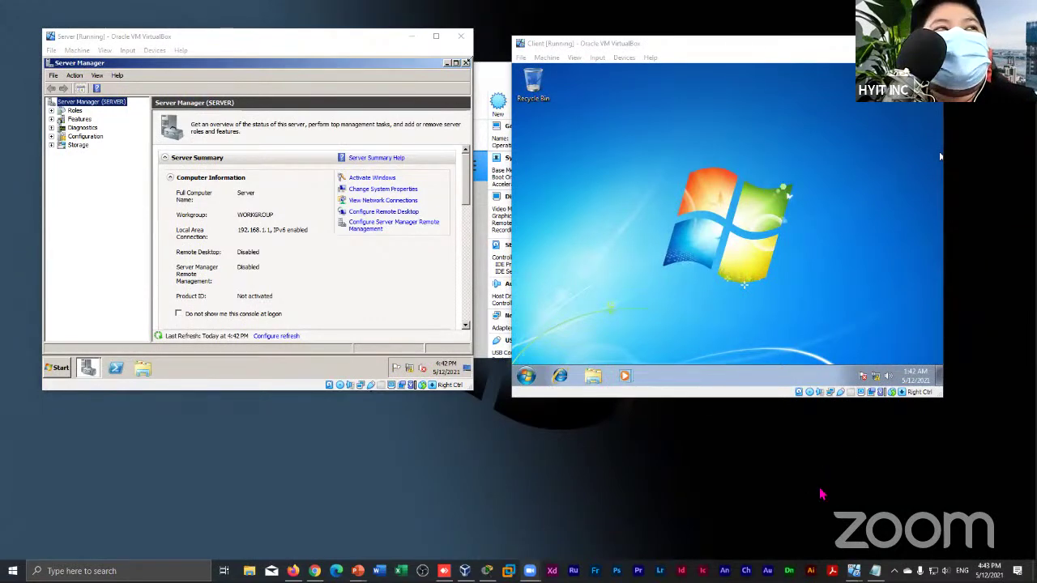
left_click(409, 368)
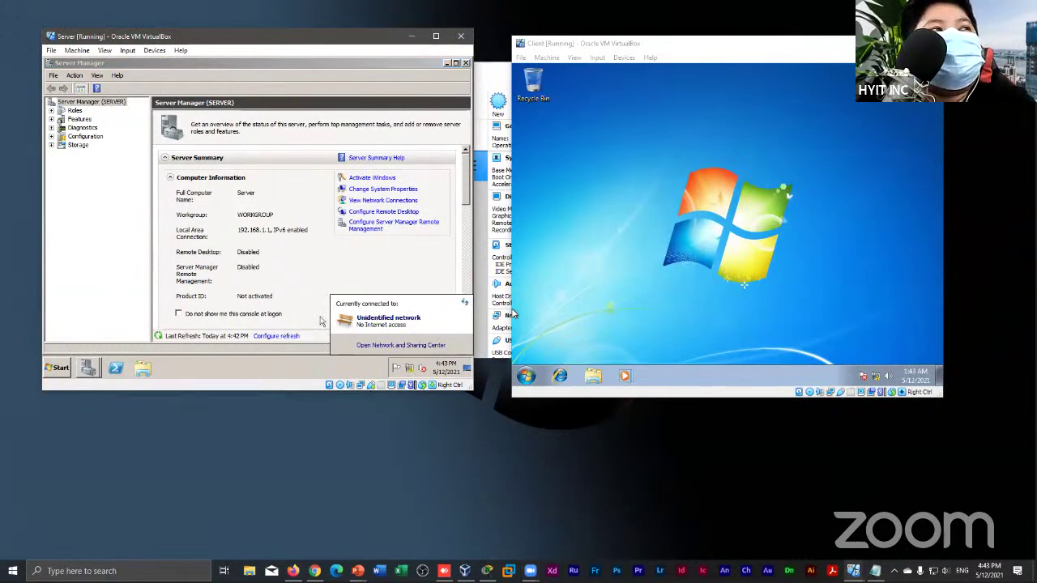
left_click(374, 346)
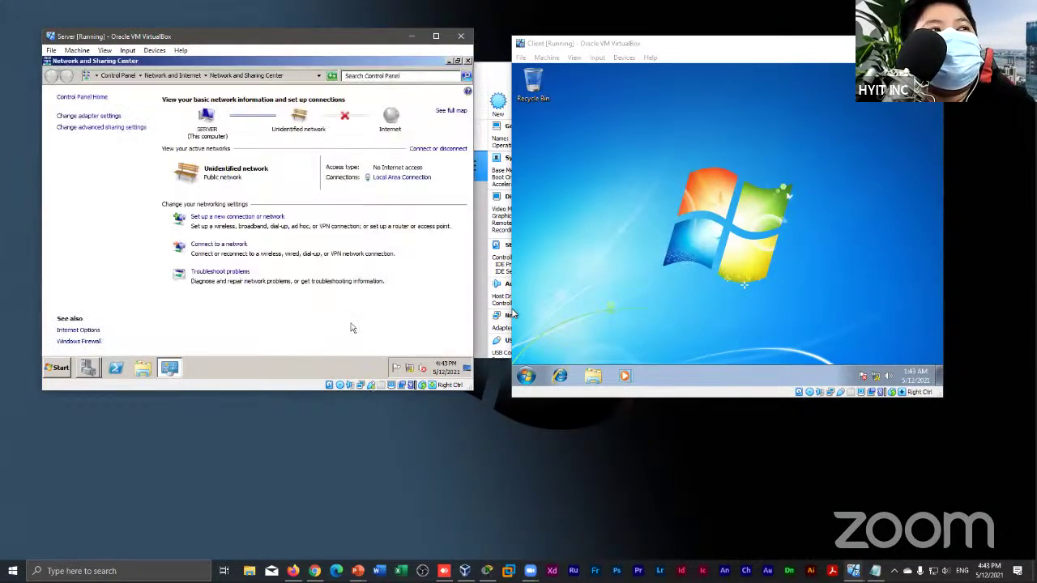
left_click(402, 179)
left_click(341, 326)
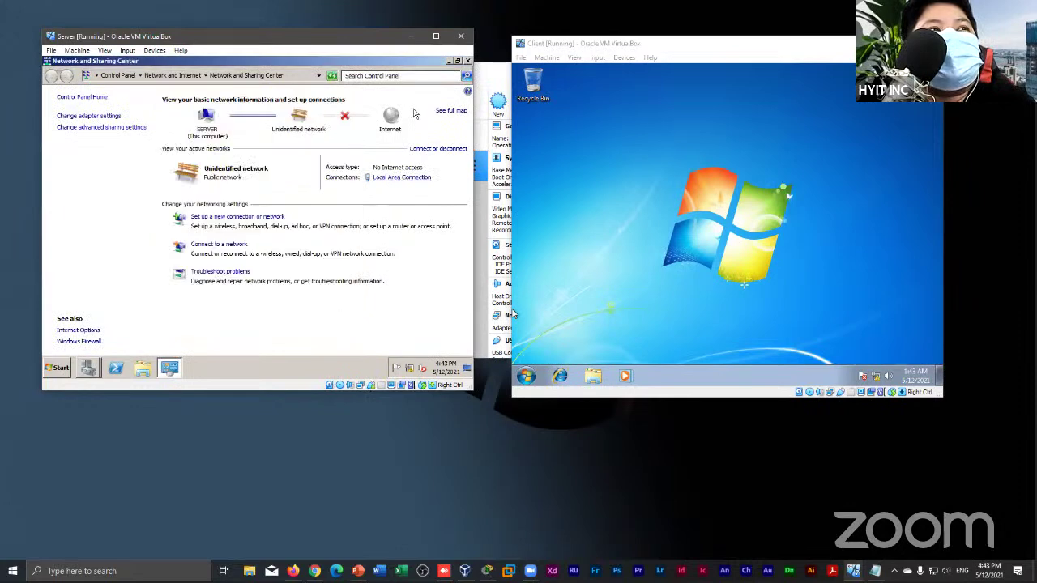
left_click(467, 62)
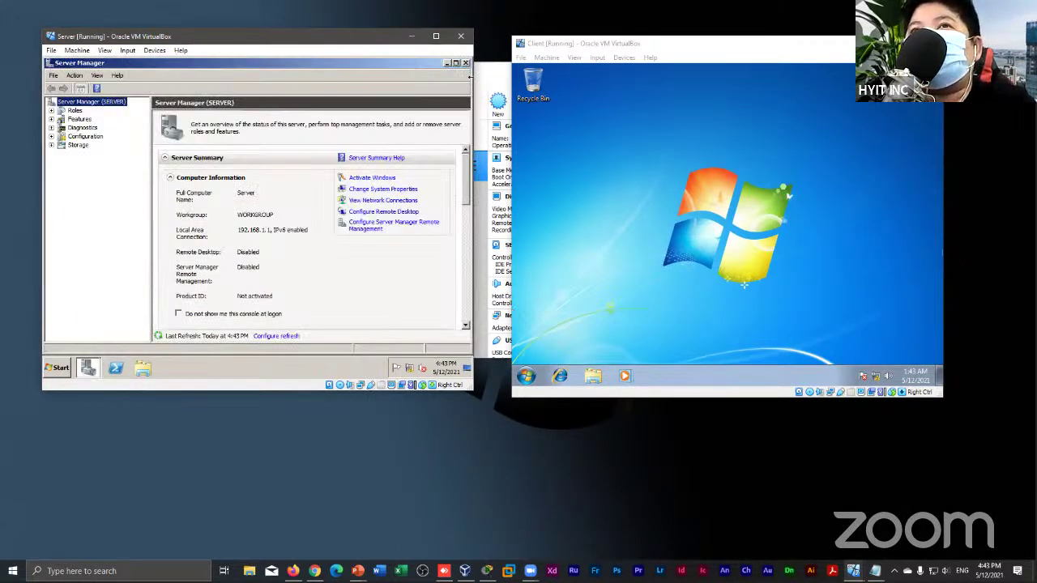
left_click(469, 76)
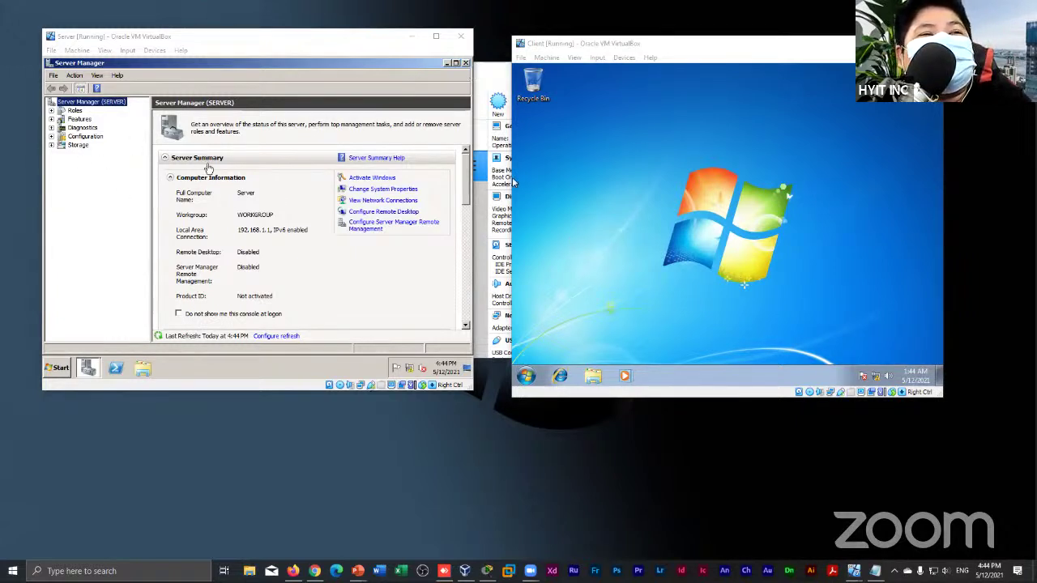
Reposition the VirtualBox Manager, then place the Server VM window left and the Client VM window right in front of it
left_click_drag(615, 43, 686, 147)
left_click_drag(301, 44, 459, 198)
left_click(442, 77)
left_click_drag(442, 76, 388, 54)
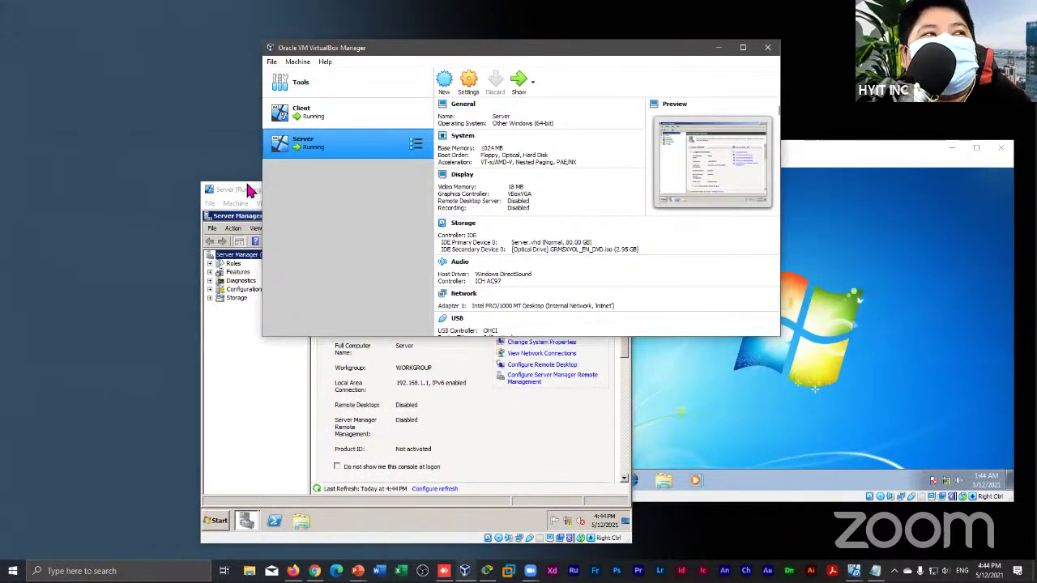
left_click(248, 189)
left_click_drag(295, 198, 205, 73)
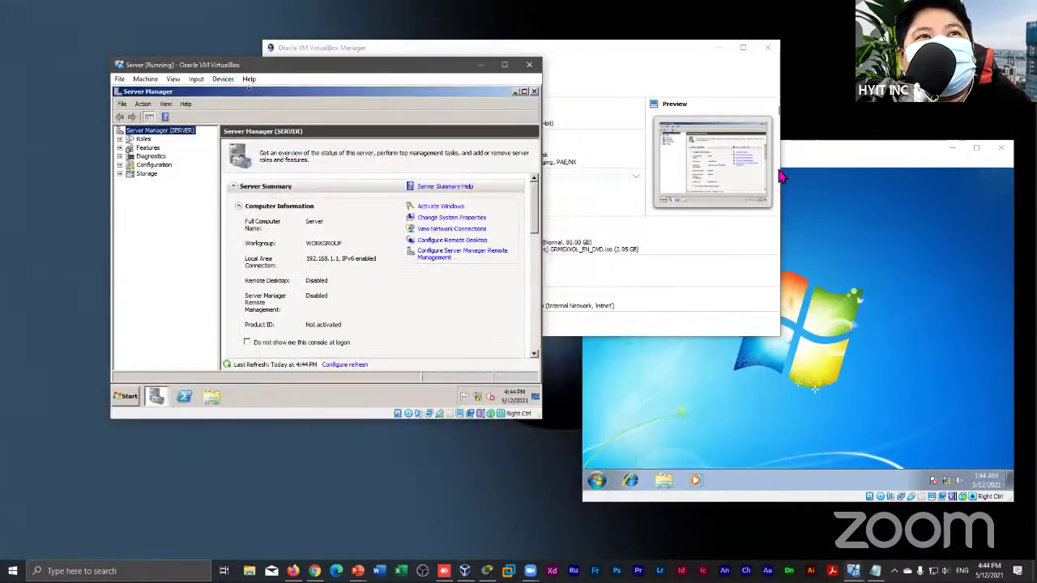
left_click(795, 149)
left_click_drag(658, 167, 607, 75)
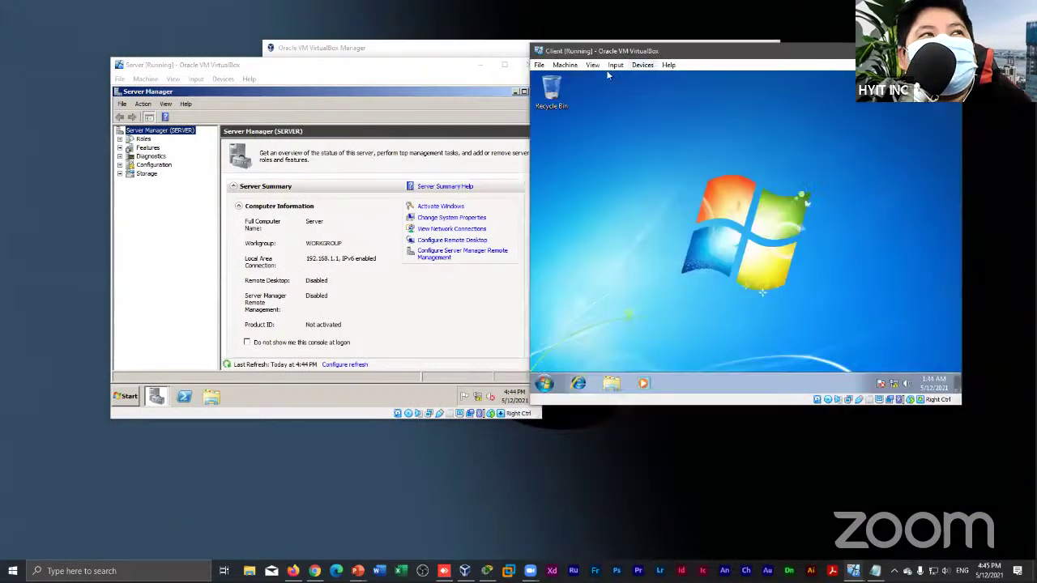
left_click(300, 72)
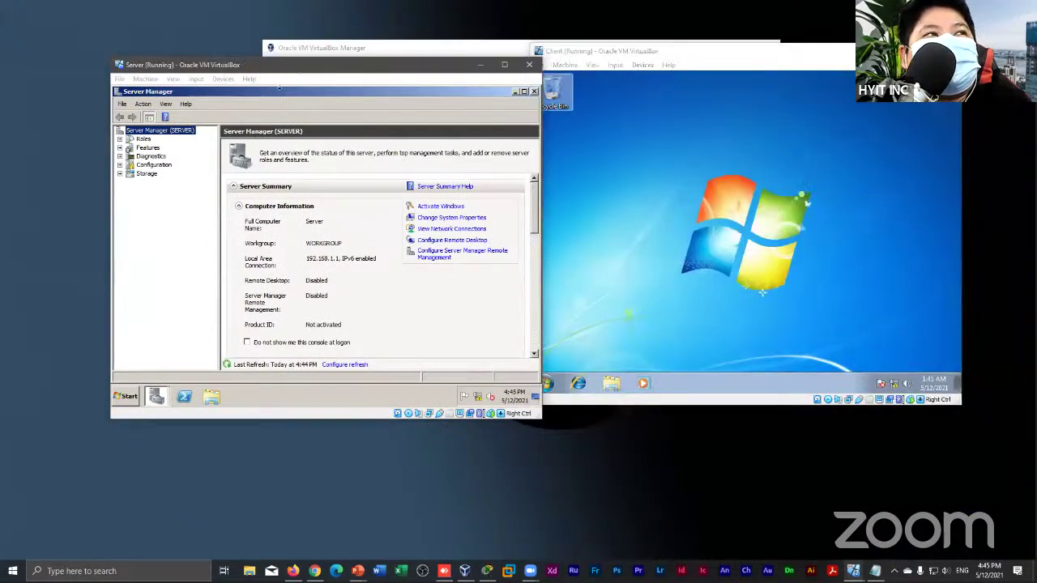
left_click_drag(279, 87, 241, 72)
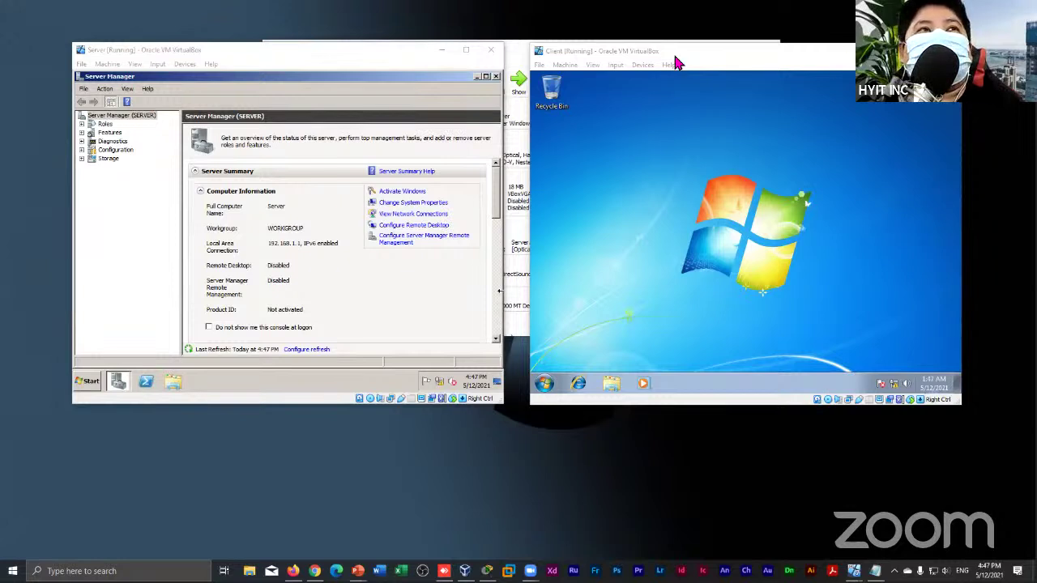
Adjust the VM windows and open the Server's network and sharing overview from the tray
left_click_drag(674, 51, 696, 51)
left_click_drag(340, 57, 356, 47)
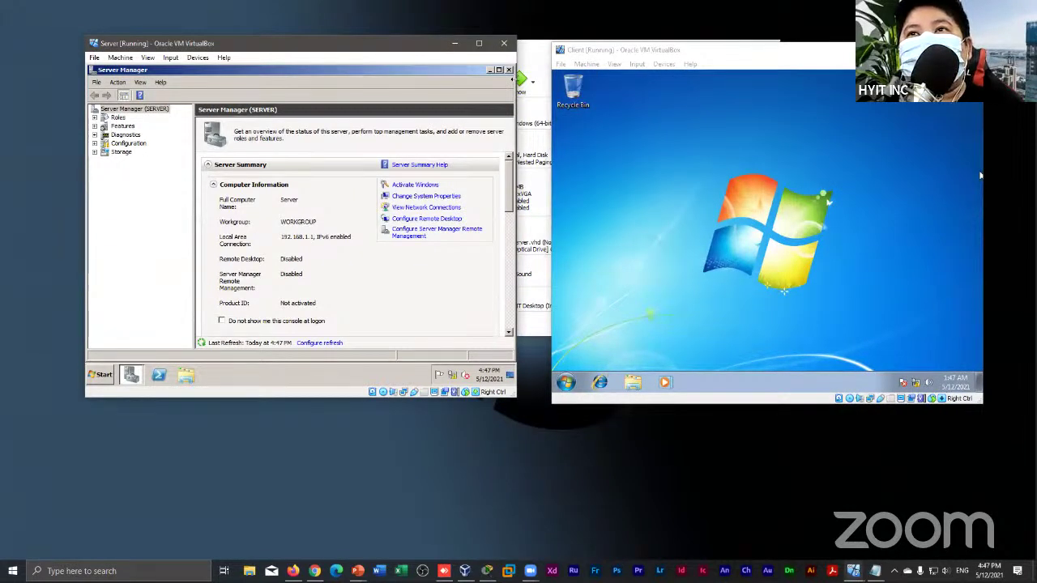
left_click_drag(717, 51, 726, 37)
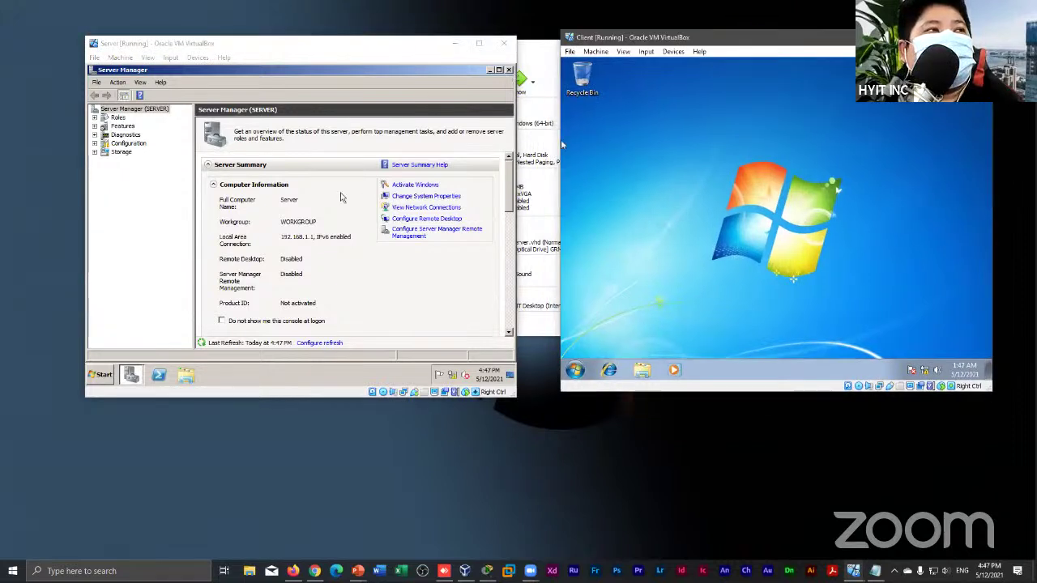
left_click(465, 375)
left_click(454, 355)
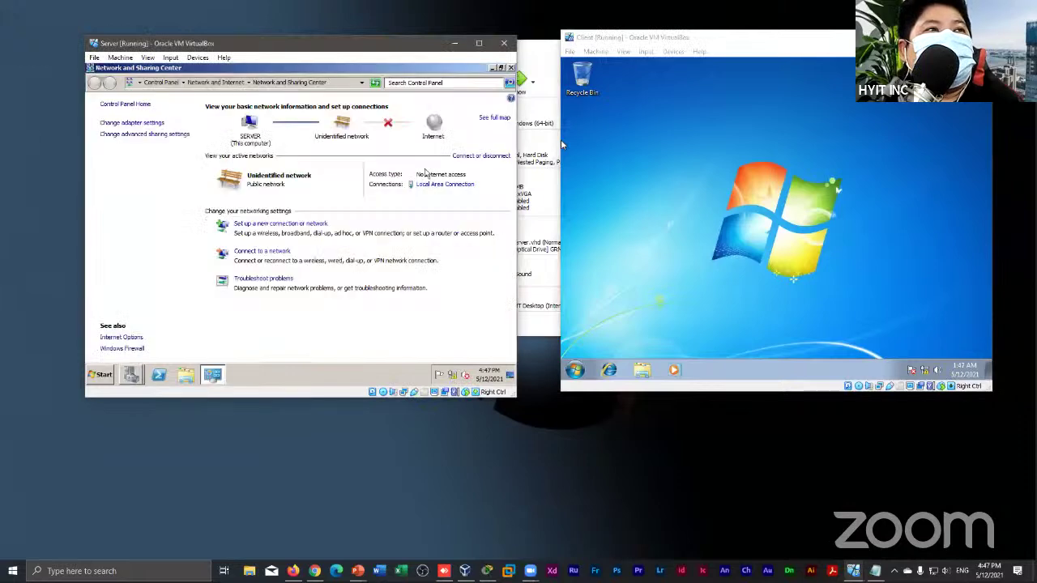
Review Local Area Connection status, close the network windows, and close Server Manager from Roles
left_click(429, 184)
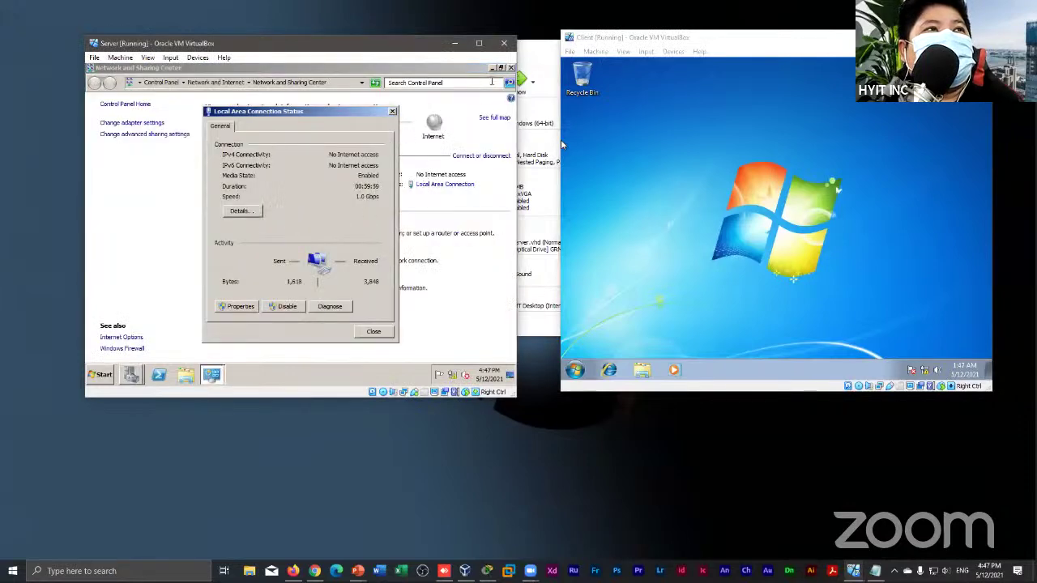
left_click(392, 111)
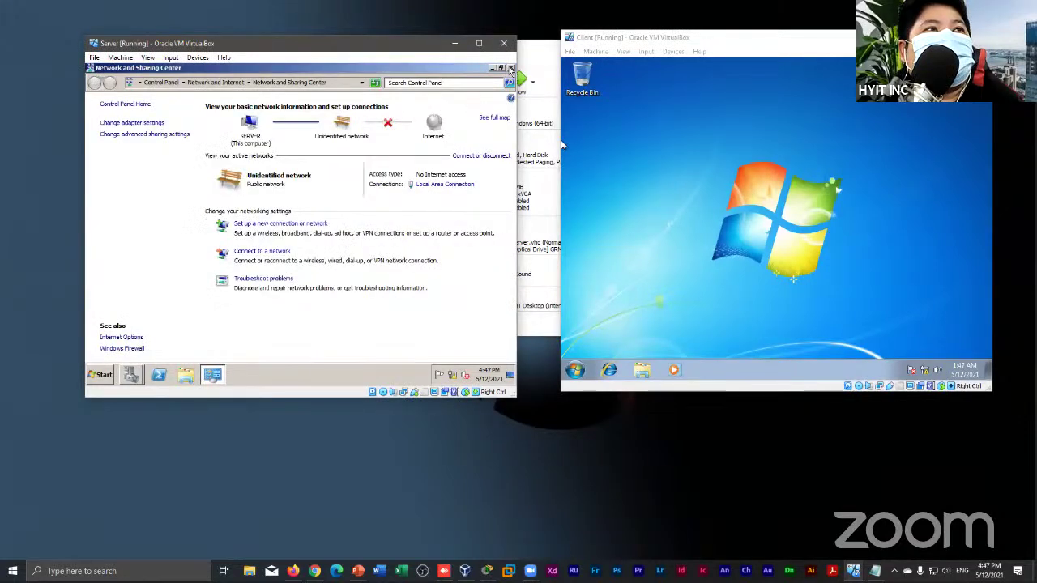
left_click(510, 68)
key("Down")
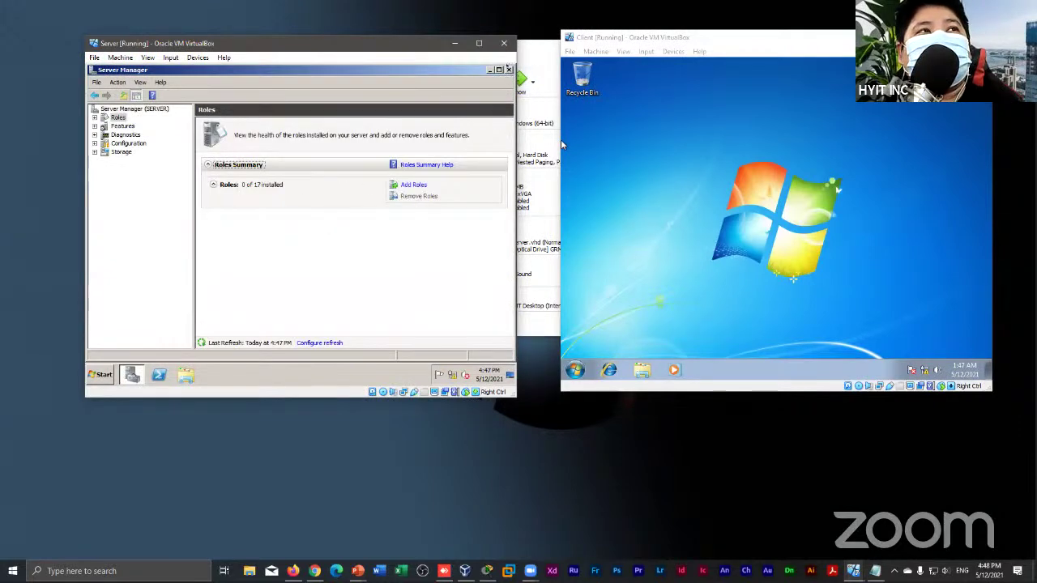
left_click(508, 70)
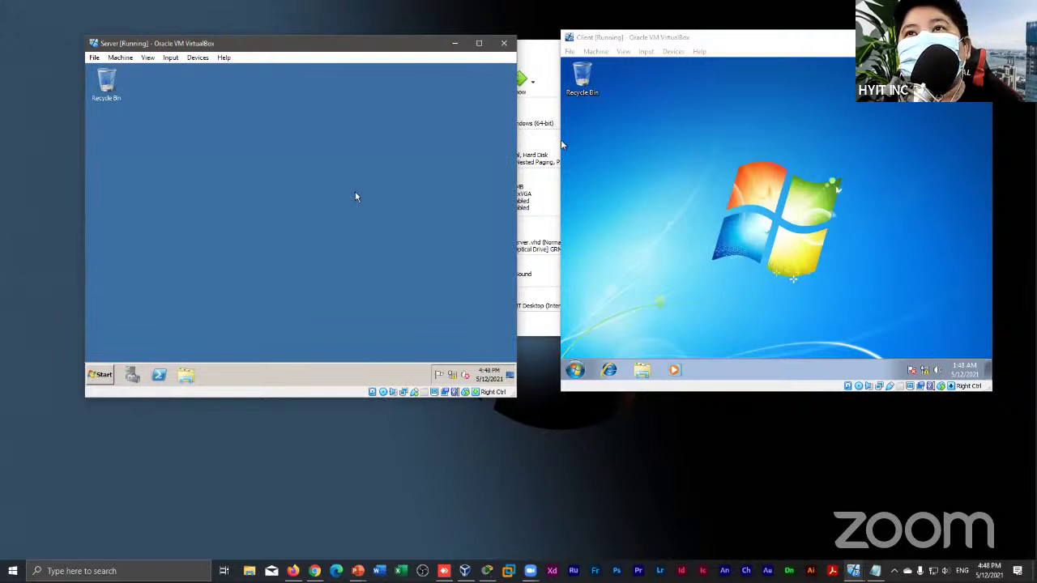
Reopen Server Manager from the taskbar and launch the Add Roles Wizard
left_click(132, 374)
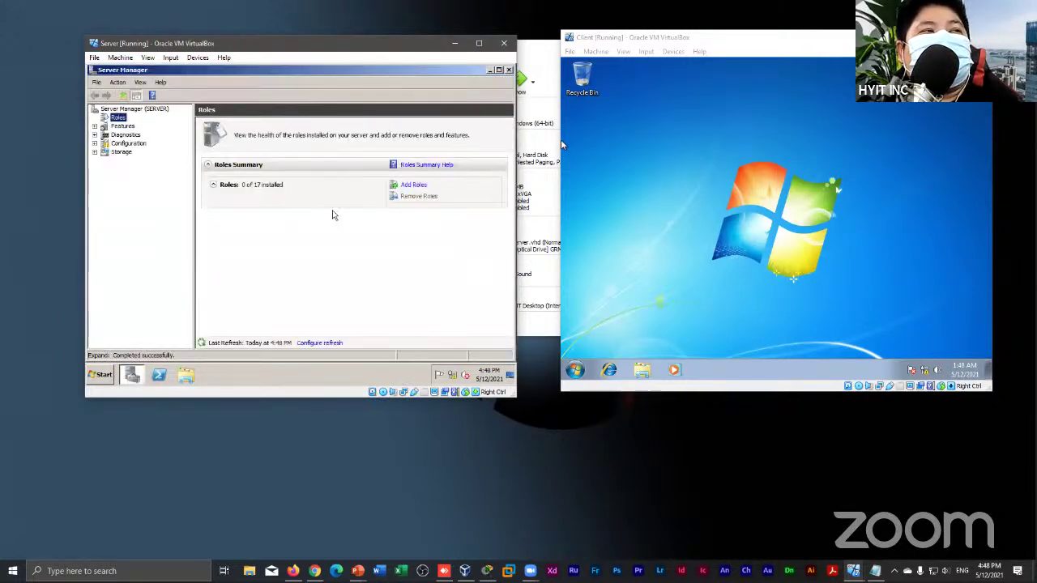
left_click(416, 185)
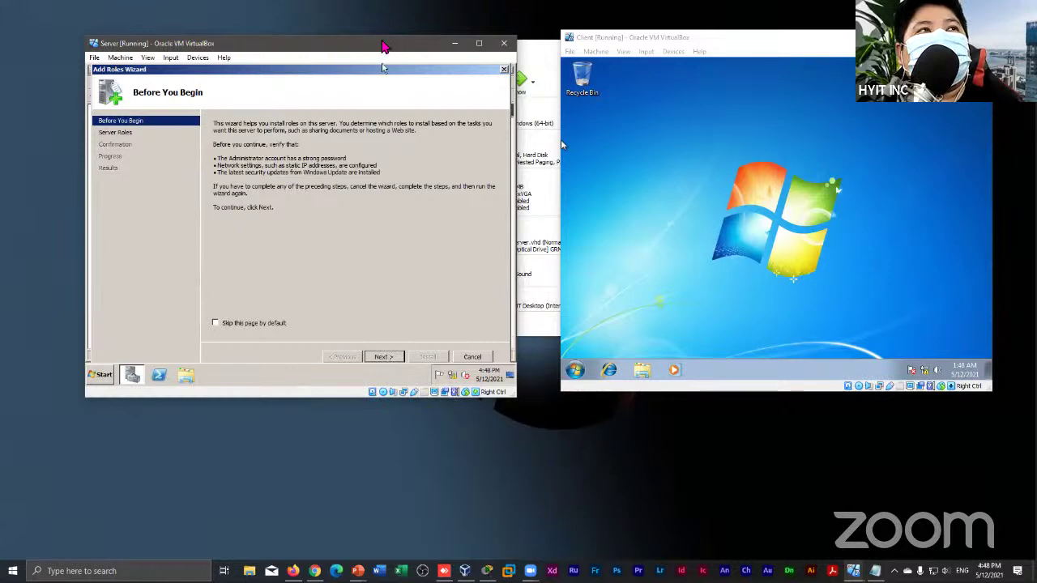
Select the Active Directory Domain Services role and add the required .NET Framework 3.5.1 features
left_click_drag(403, 39, 405, 45)
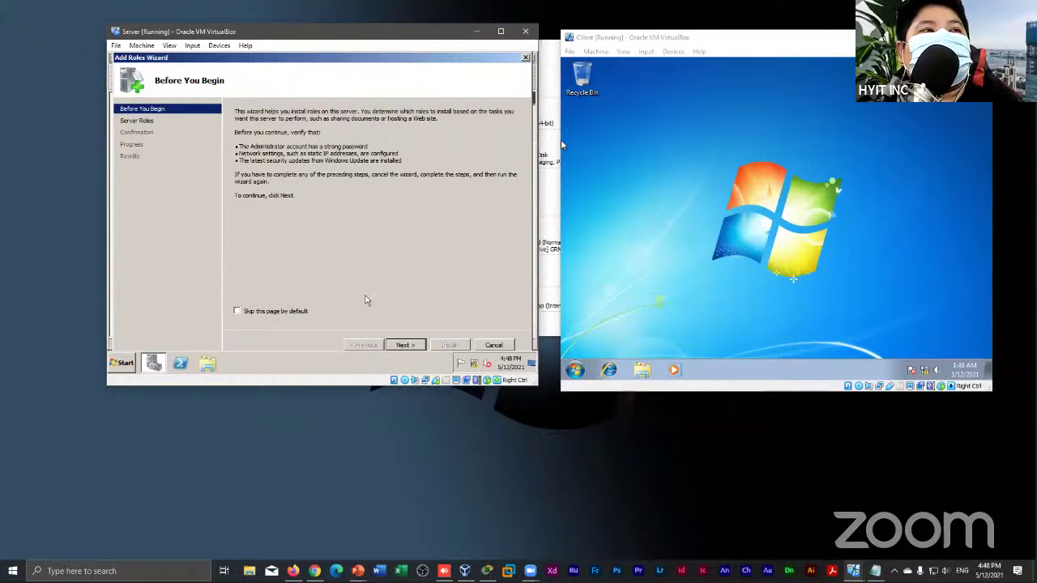
left_click(406, 344)
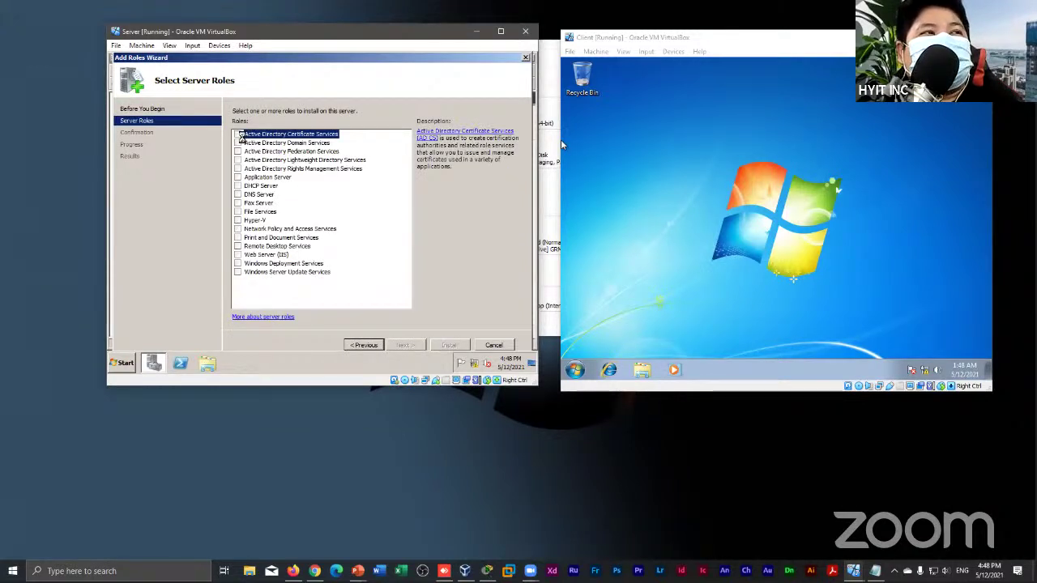
left_click(238, 134)
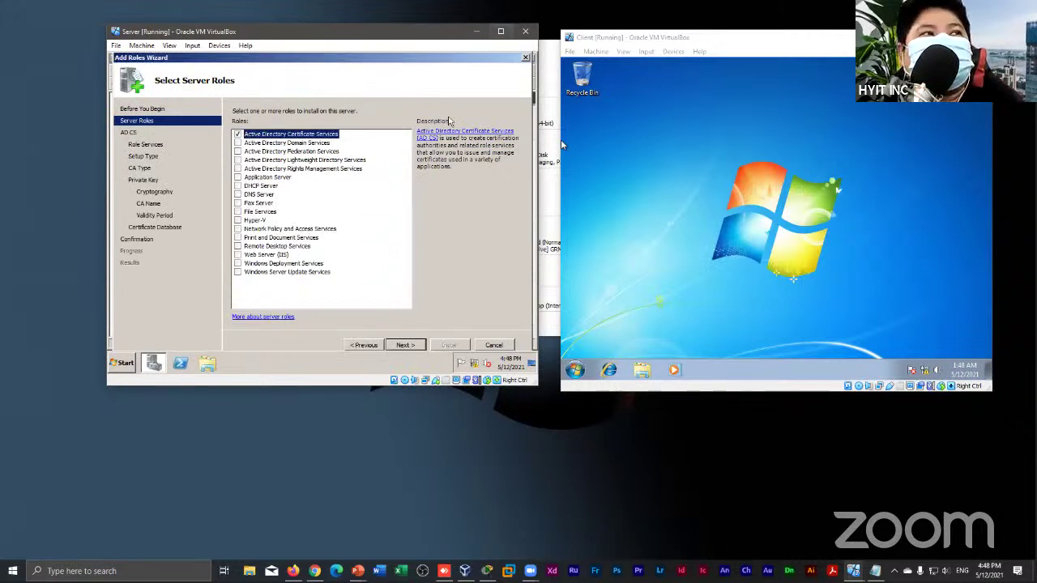
left_click(237, 134)
left_click(238, 143)
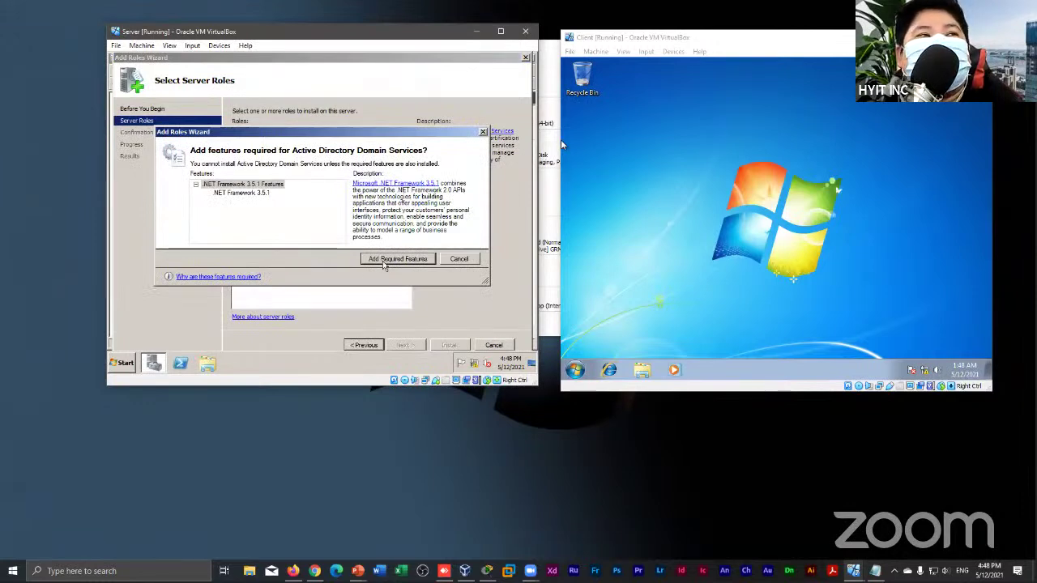
left_click(384, 260)
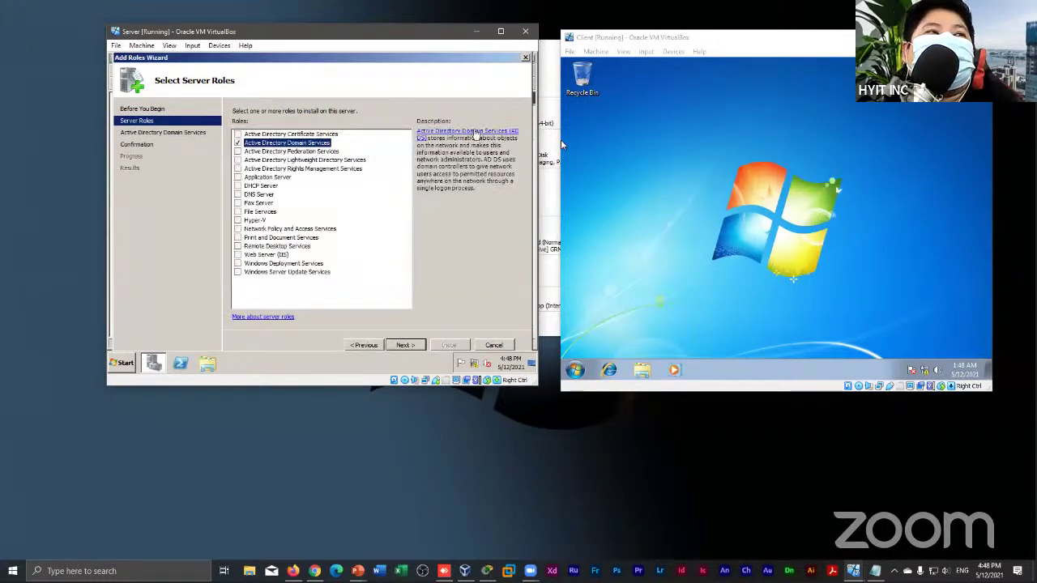
Go past the AD DS introduction and confirmation pages and start the role installation
left_click(404, 347)
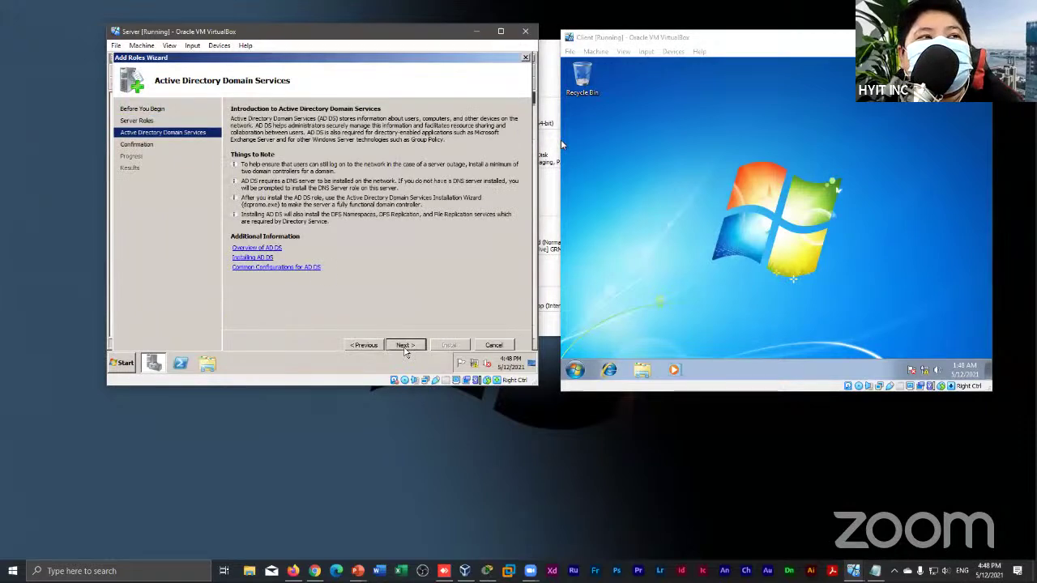
left_click(413, 348)
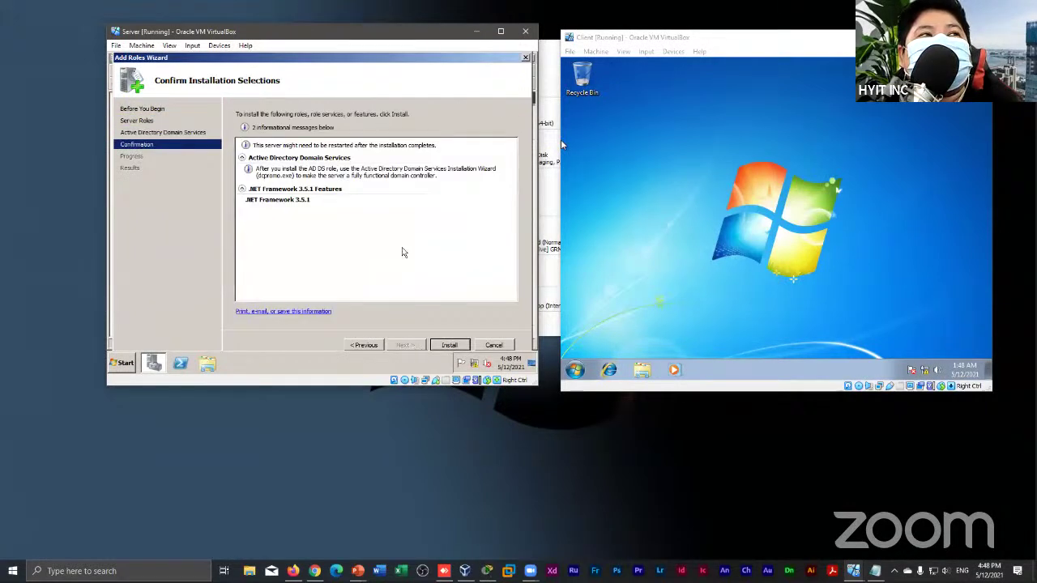
left_click(445, 347)
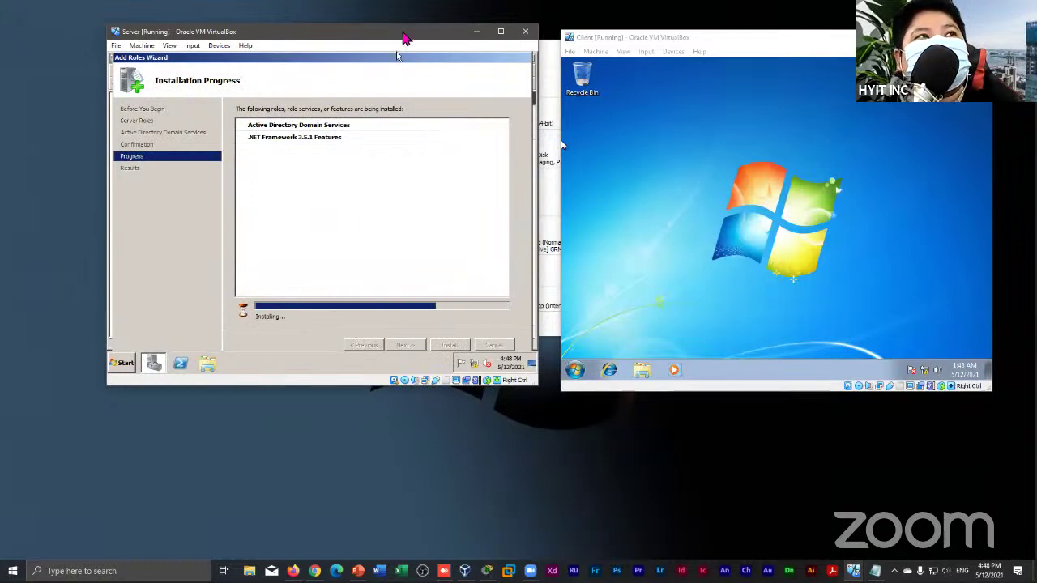
left_click_drag(386, 37, 369, 43)
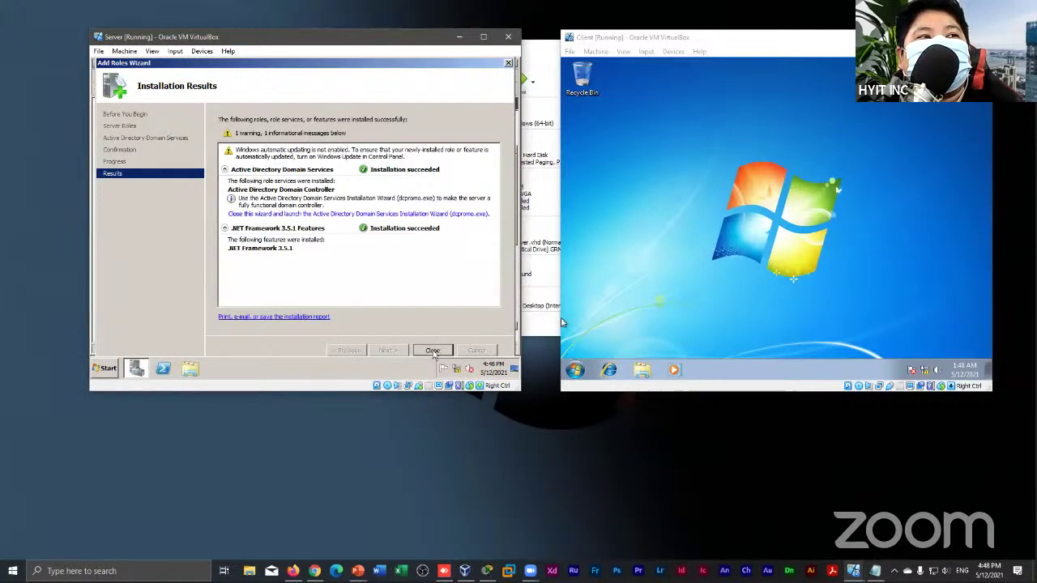
Close the finished wizard and open the Active Directory Domain Services role page under Roles
left_click(433, 352)
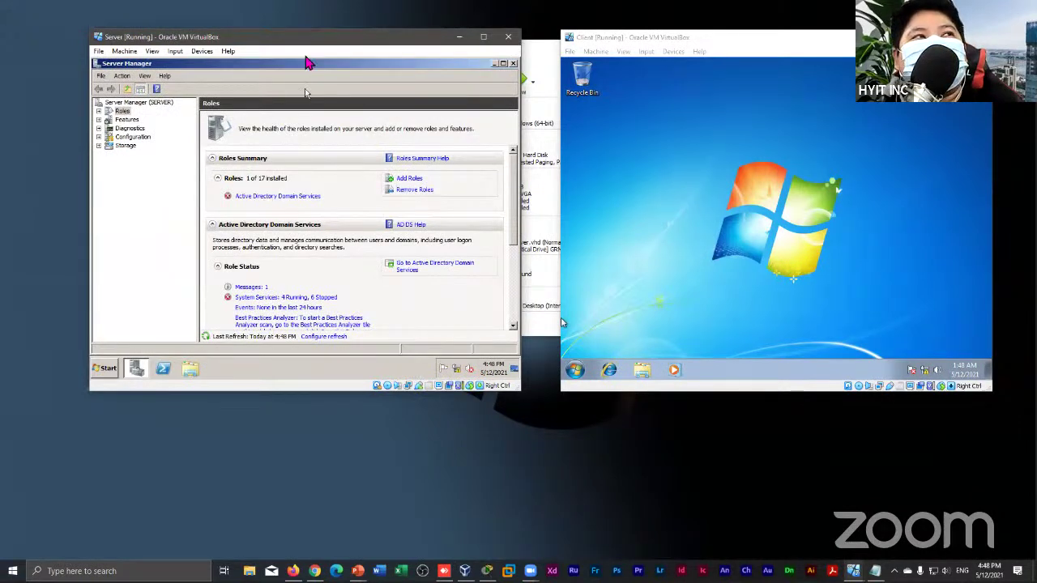
left_click_drag(308, 40, 346, 39)
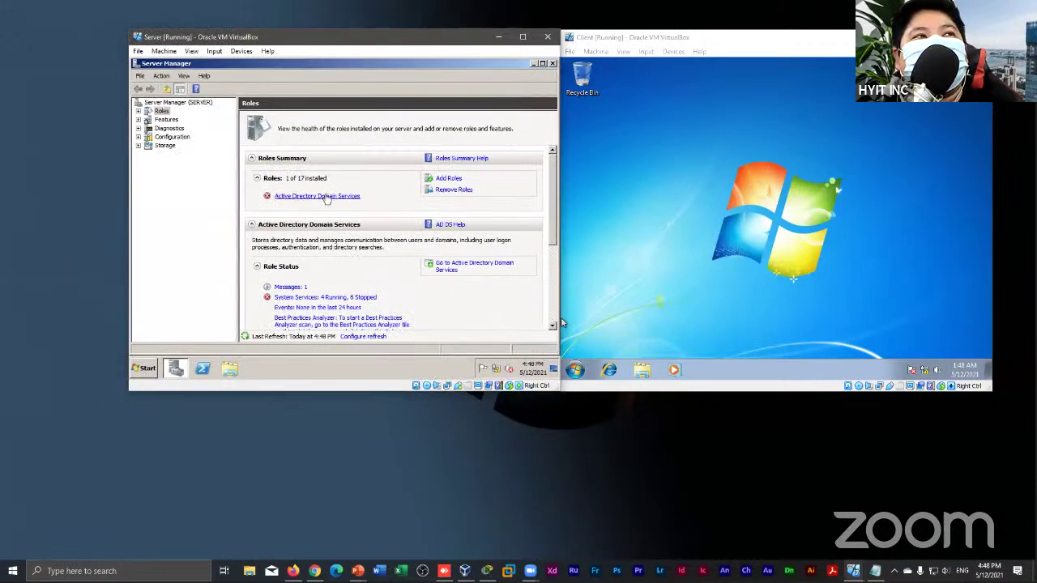
left_click(327, 197)
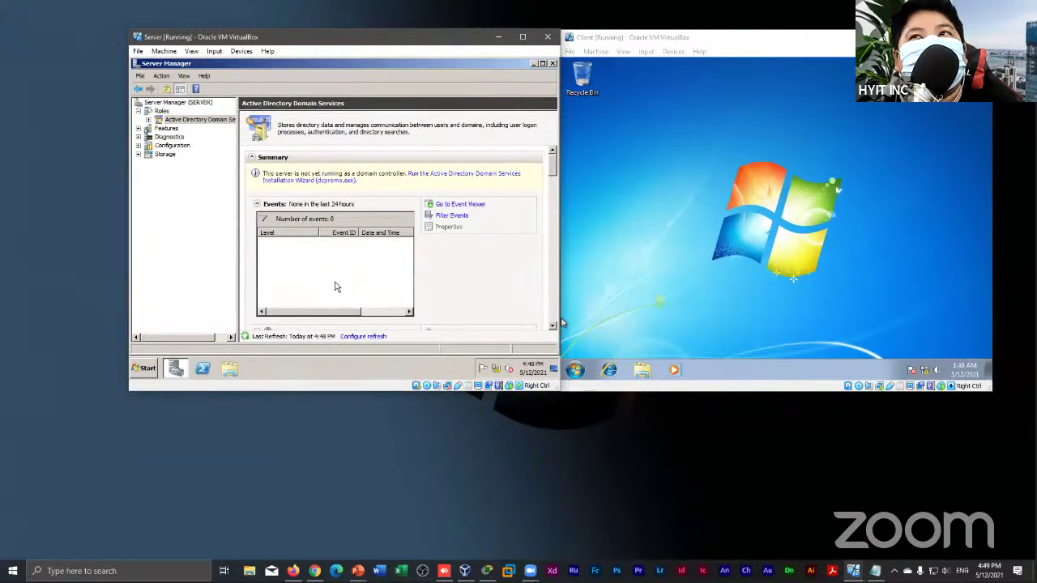
left_click(989, 297)
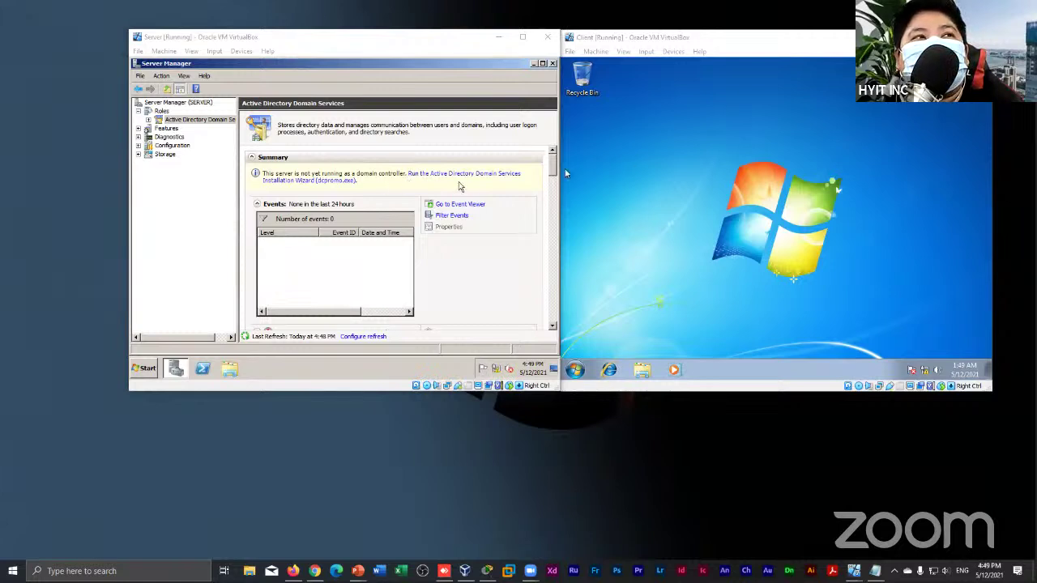
Run dcpromo and create a new domain in a new forest with root domain hms.com
left_click(504, 174)
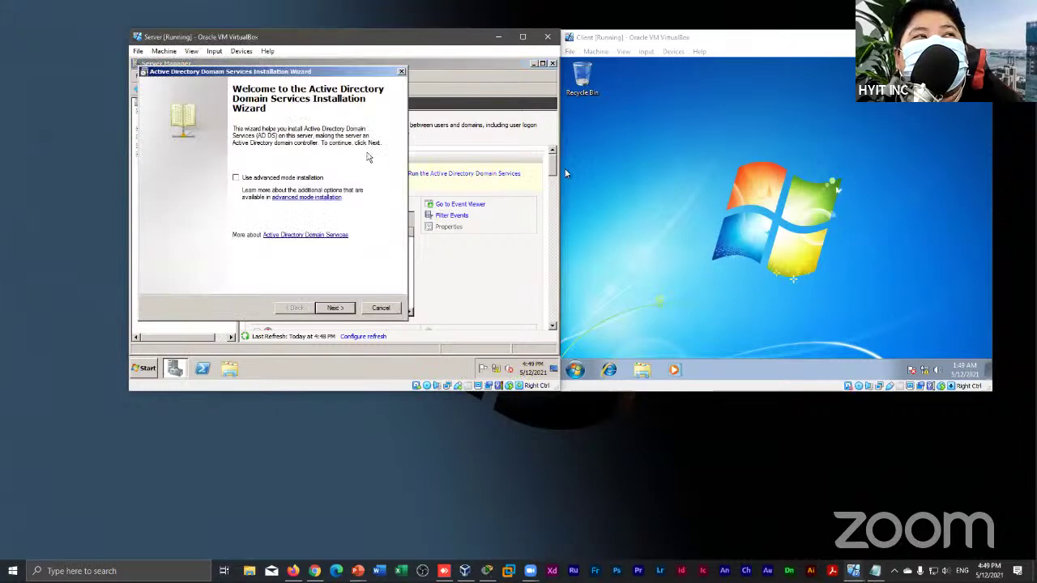
left_click_drag(311, 73, 348, 80)
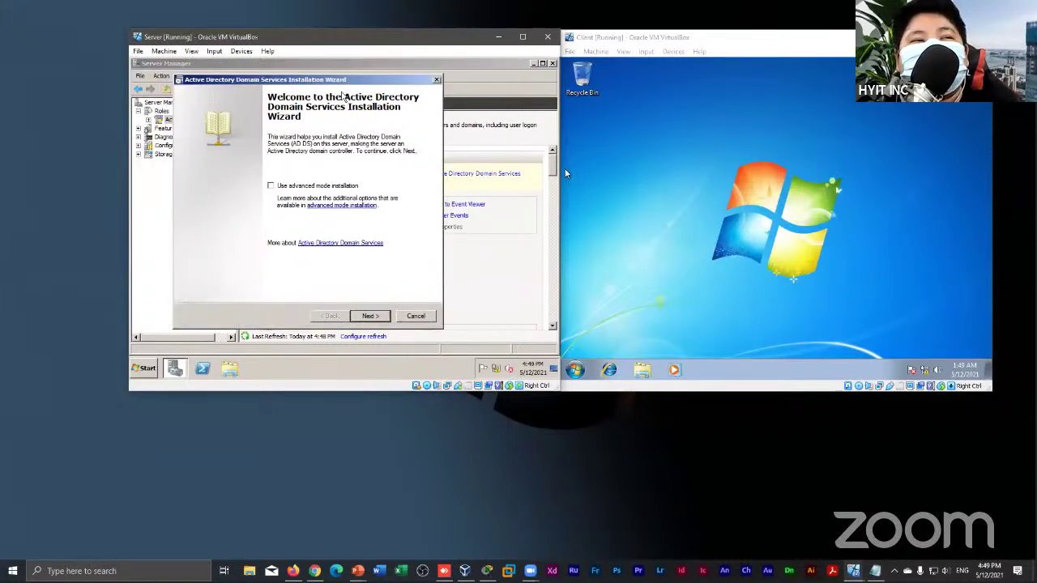
left_click(370, 316)
left_click(375, 317)
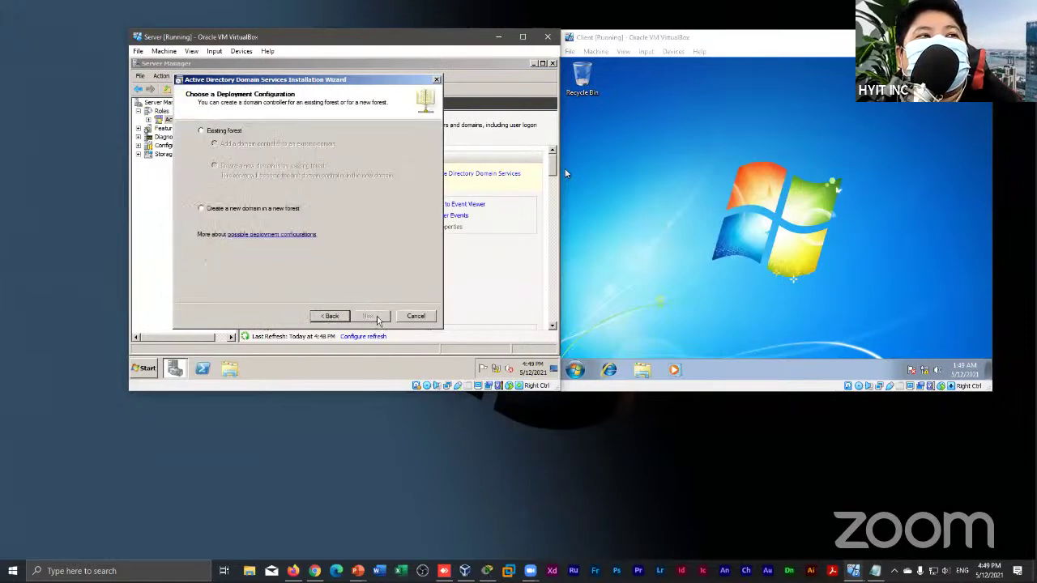
left_click(229, 209)
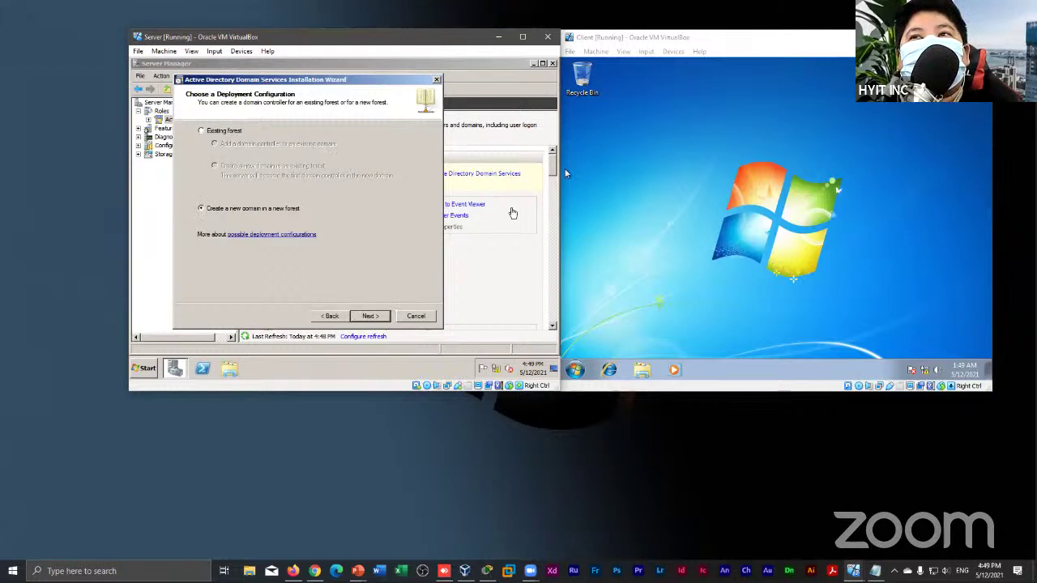
left_click(370, 316)
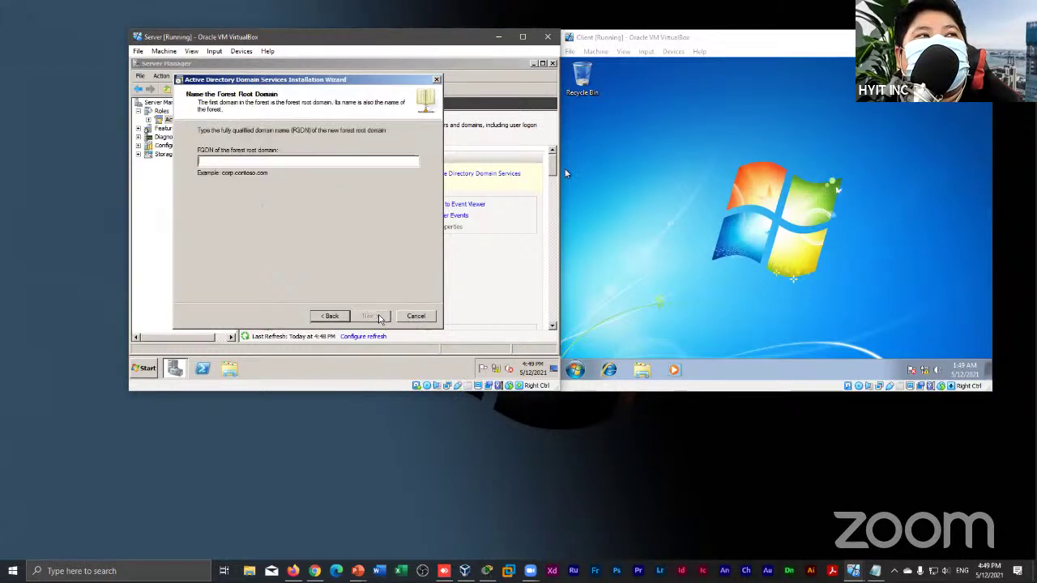
type("hms.com")
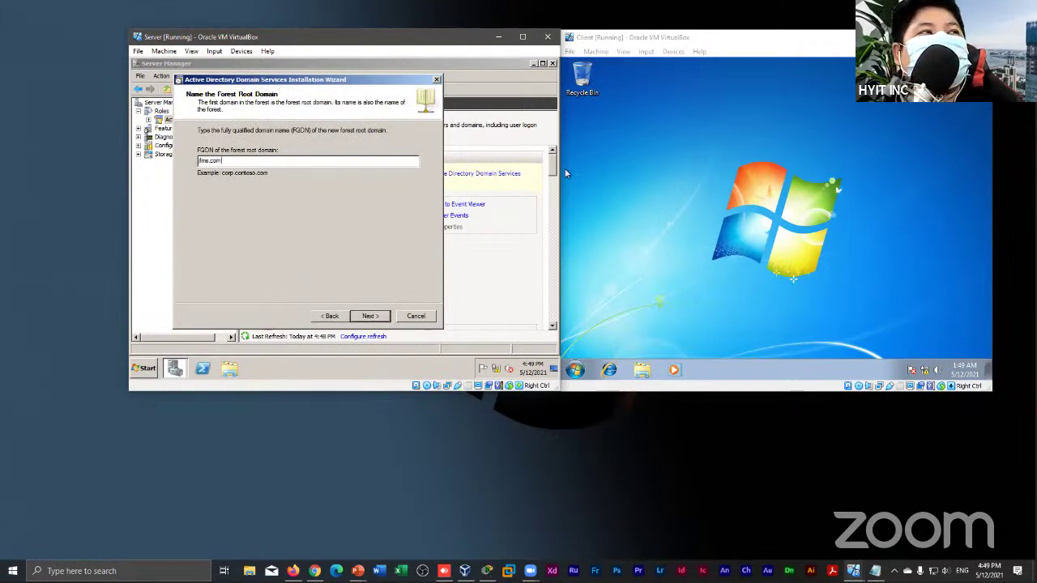
left_click(381, 319)
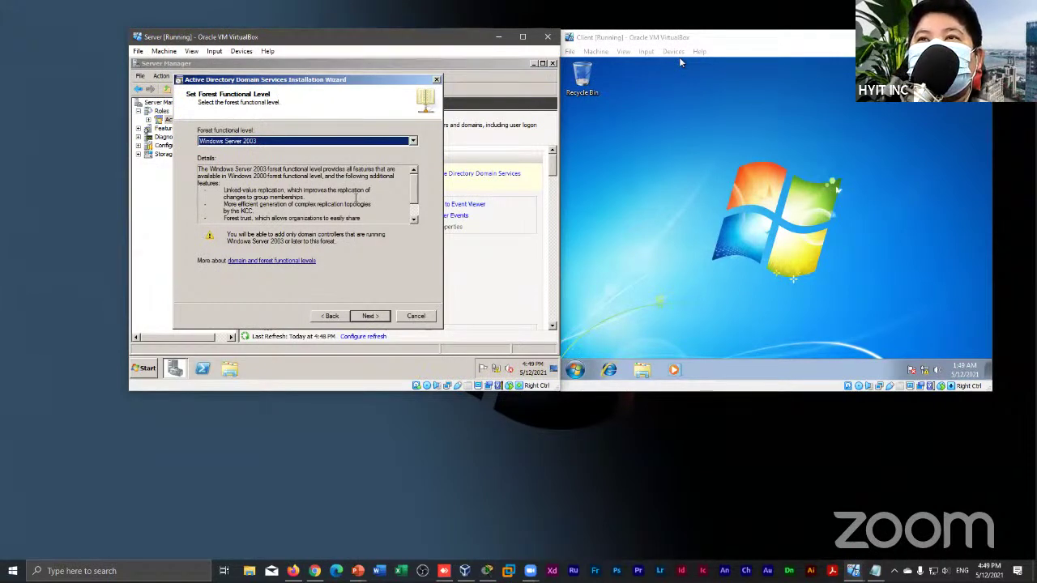
Set forest level to Windows Server 2008 R2, keeping DNS server, delegation warning and default folders
left_click(248, 143)
left_click(252, 171)
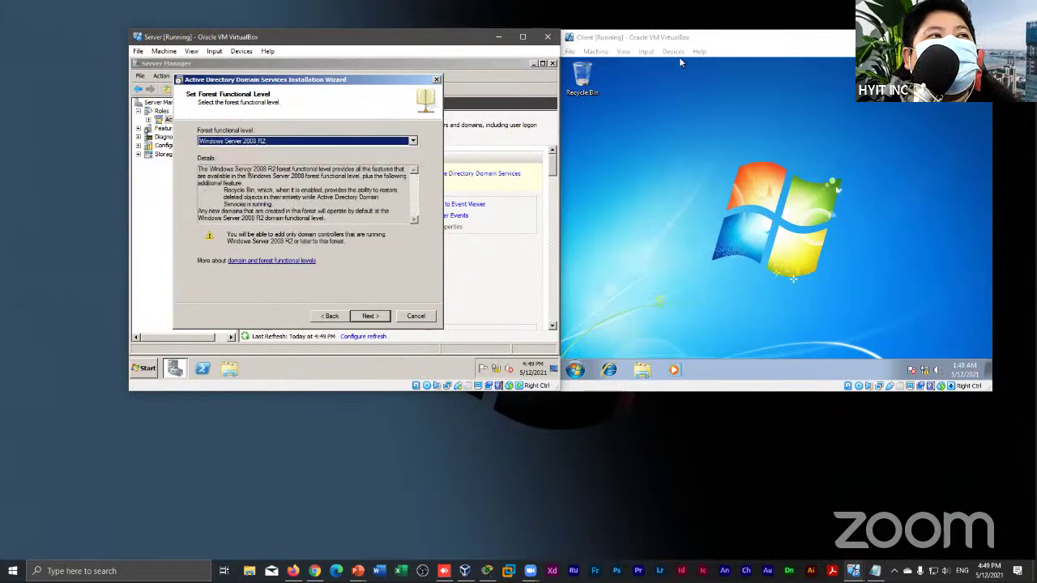
left_click(368, 316)
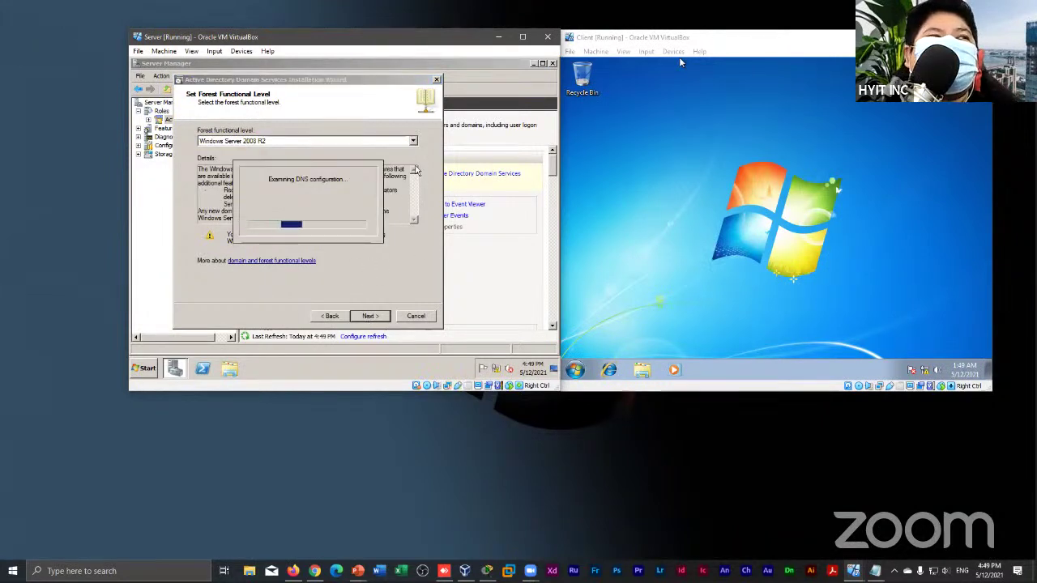
left_click(375, 317)
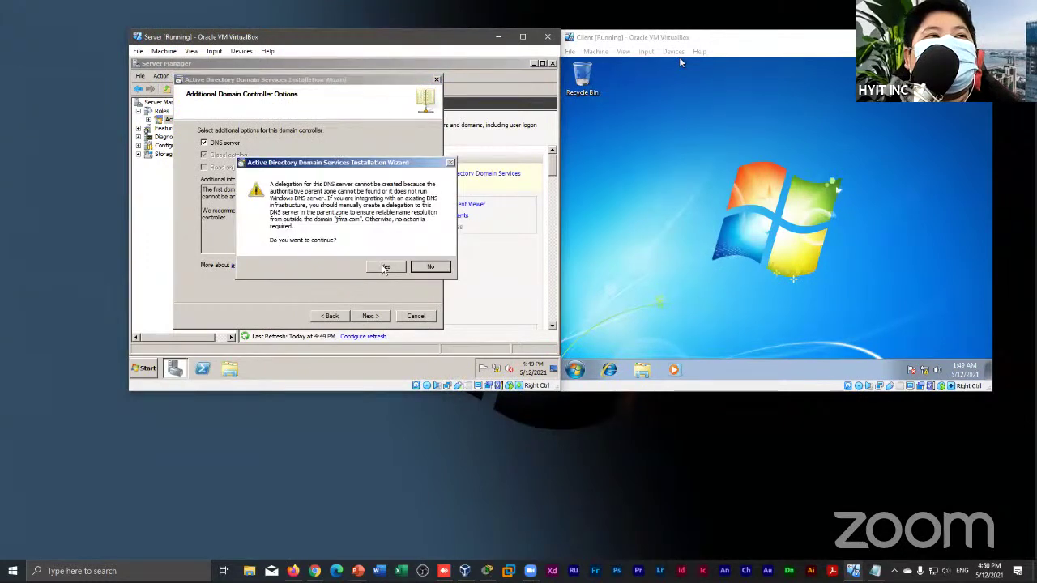
left_click(386, 268)
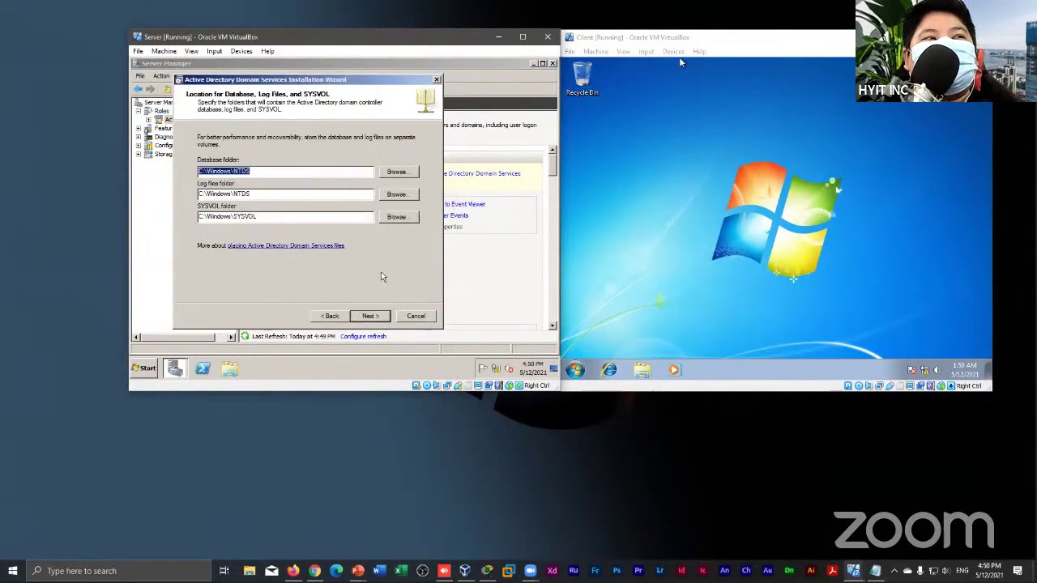
left_click(370, 317)
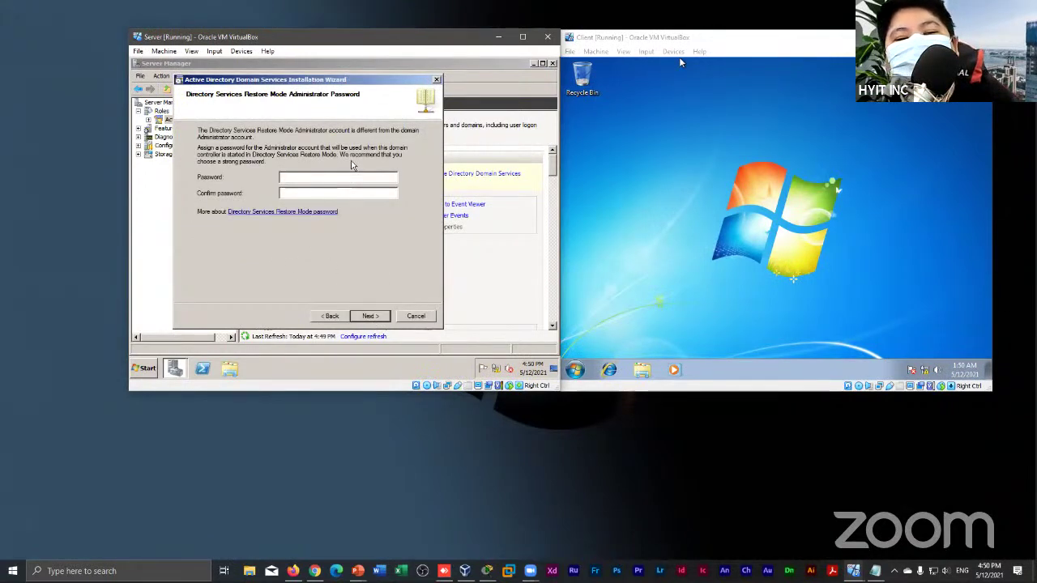
Enter and confirm the Restore Mode administrator password, start AD DS configuration, and tick Reboot on completion
type("••••")
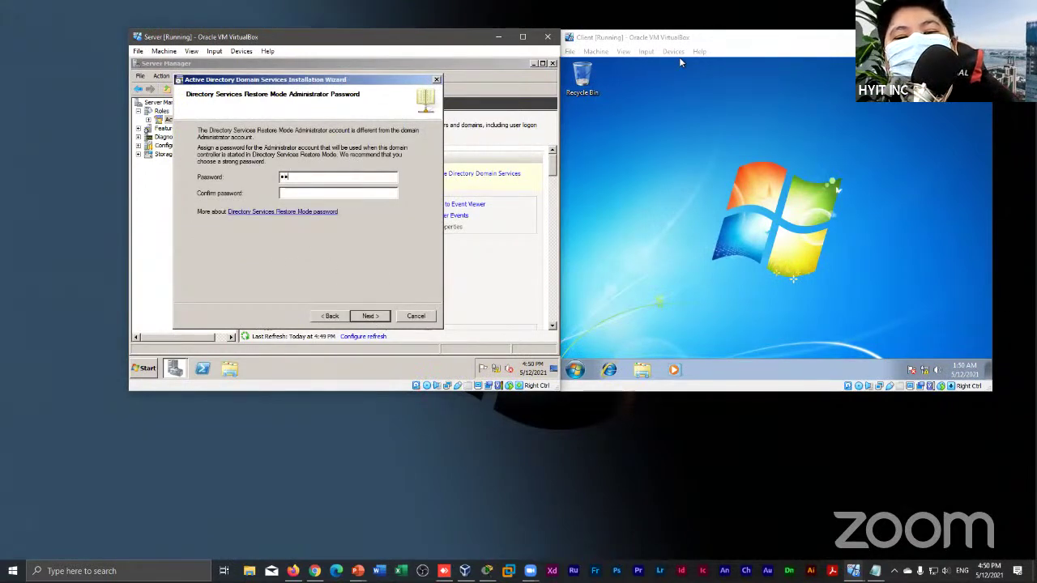
type("•••••")
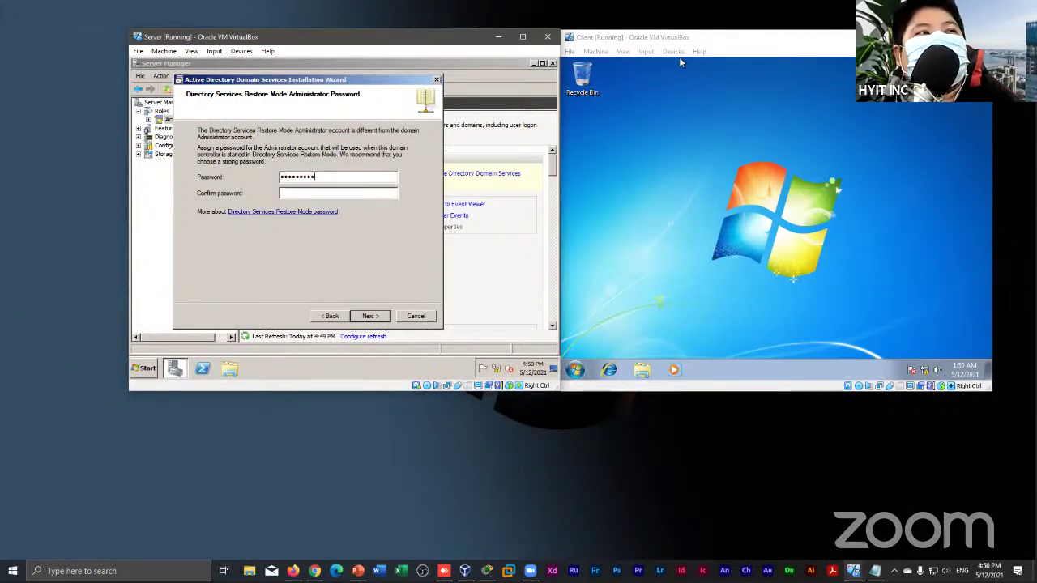
key("Tab")
type("••••••••")
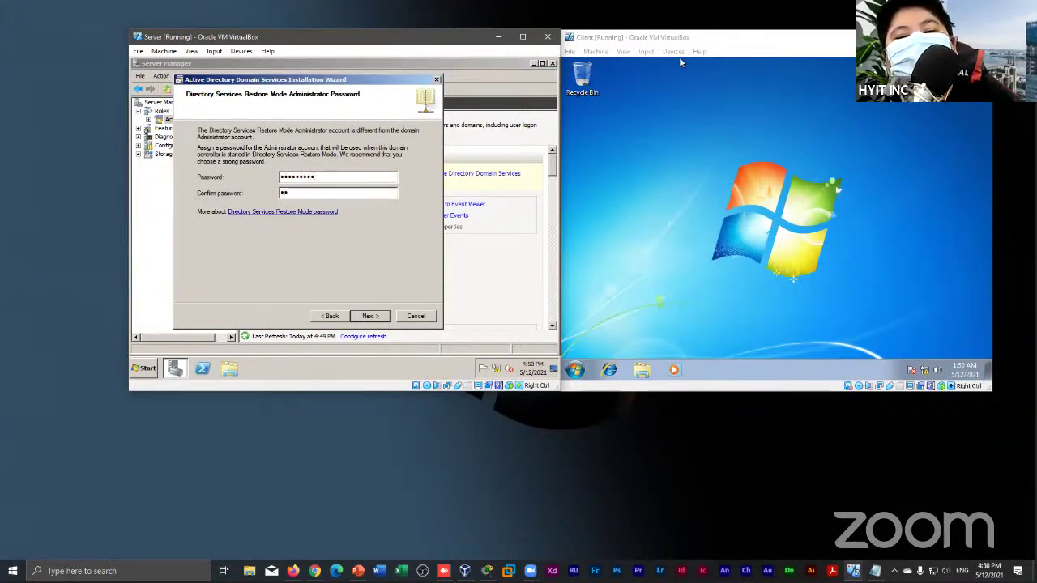
type("•")
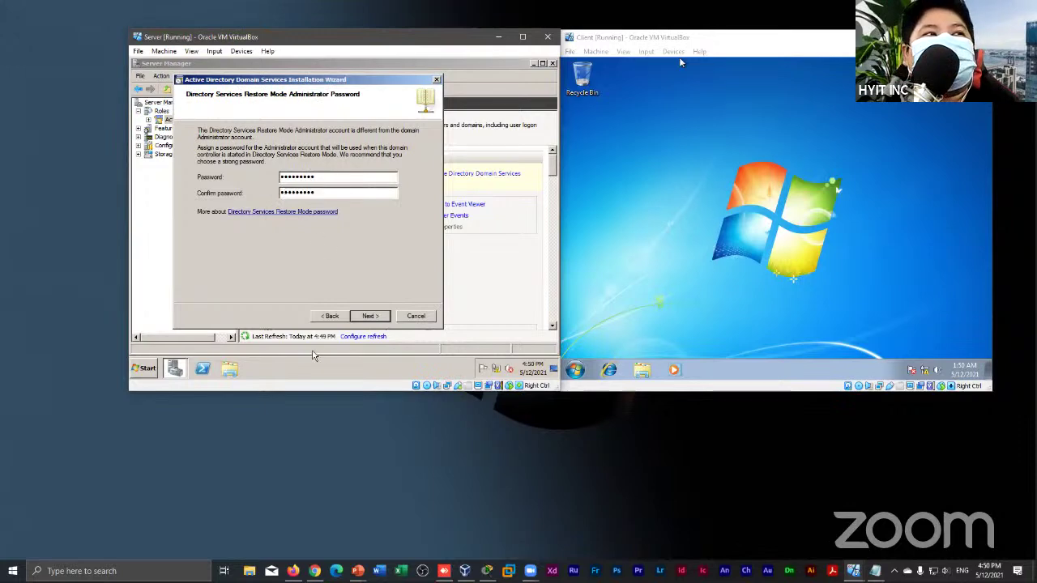
left_click(369, 316)
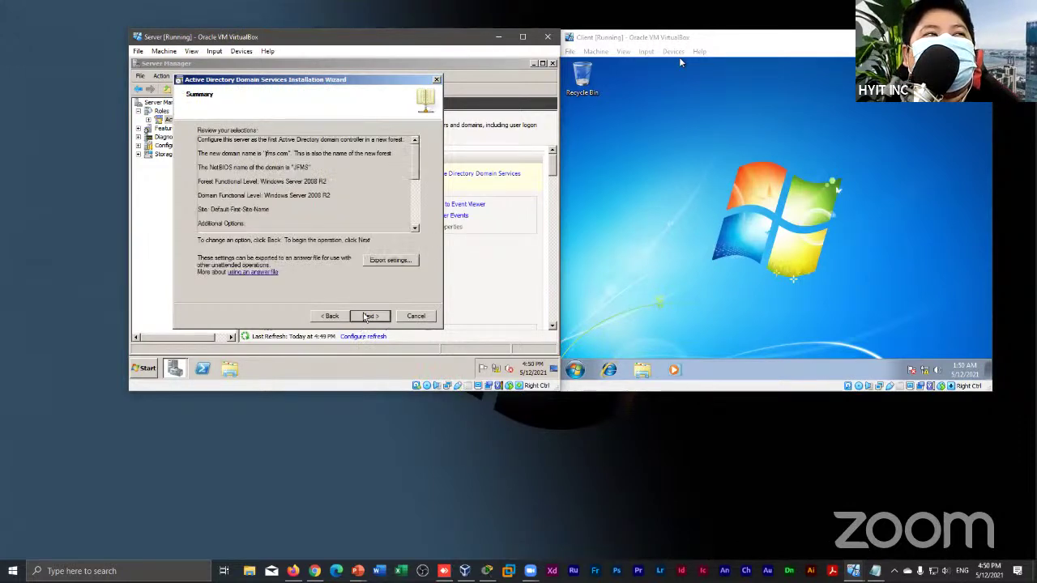
left_click(368, 316)
left_click(239, 272)
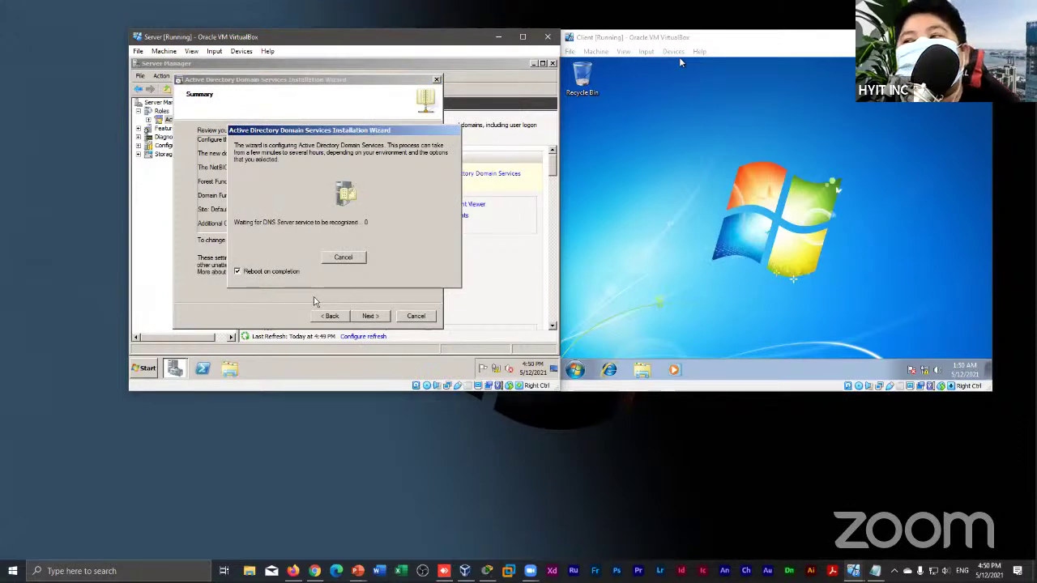
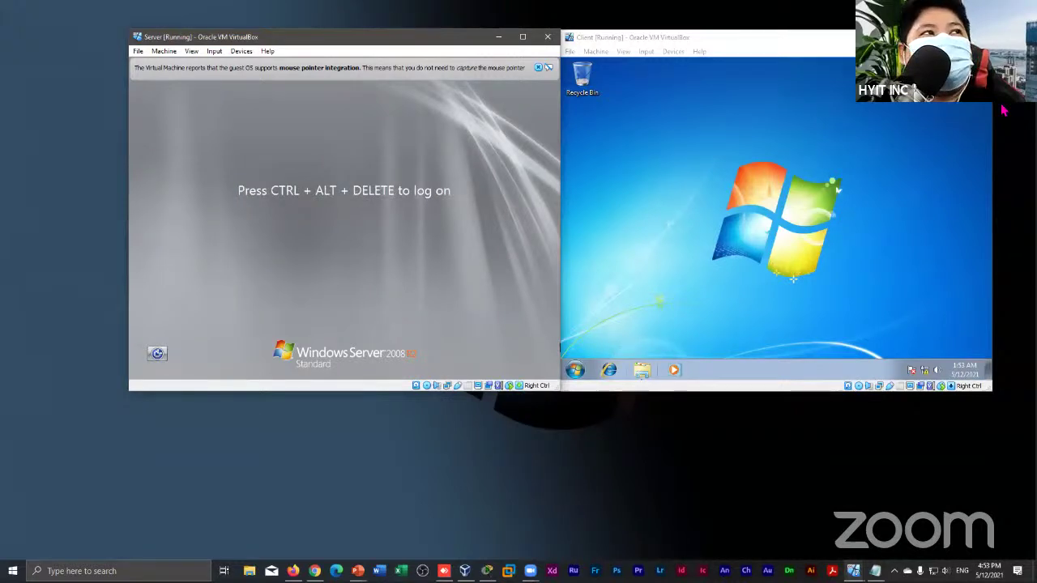
Send Ctrl-Alt-Del to the Server VM and log on as Administrator with the account password
left_click(218, 52)
mouse_move(235, 65)
left_click(298, 93)
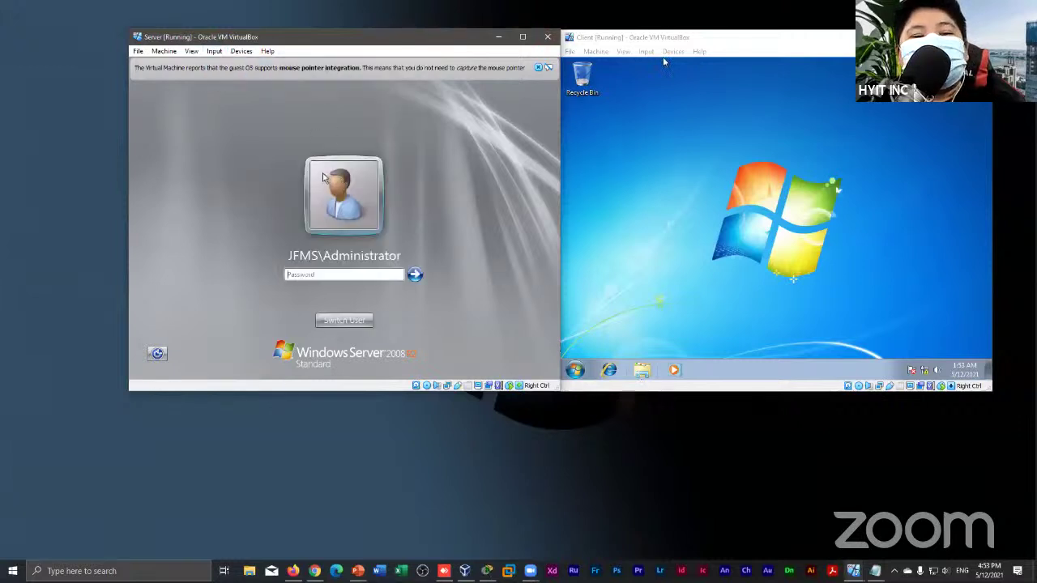
type("•••")
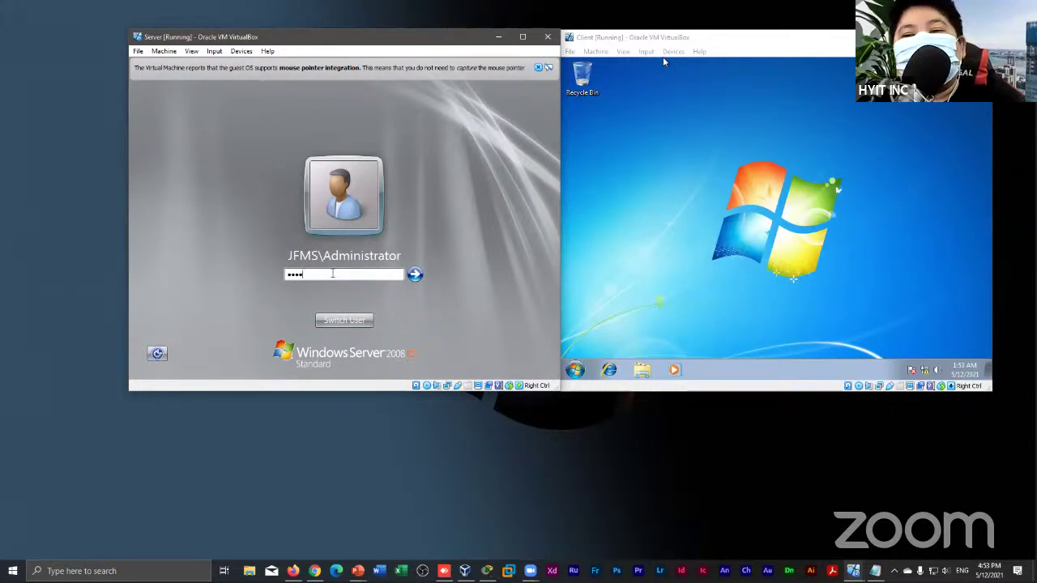
key("BackSpace")
key("BackSpace")
type("*****")
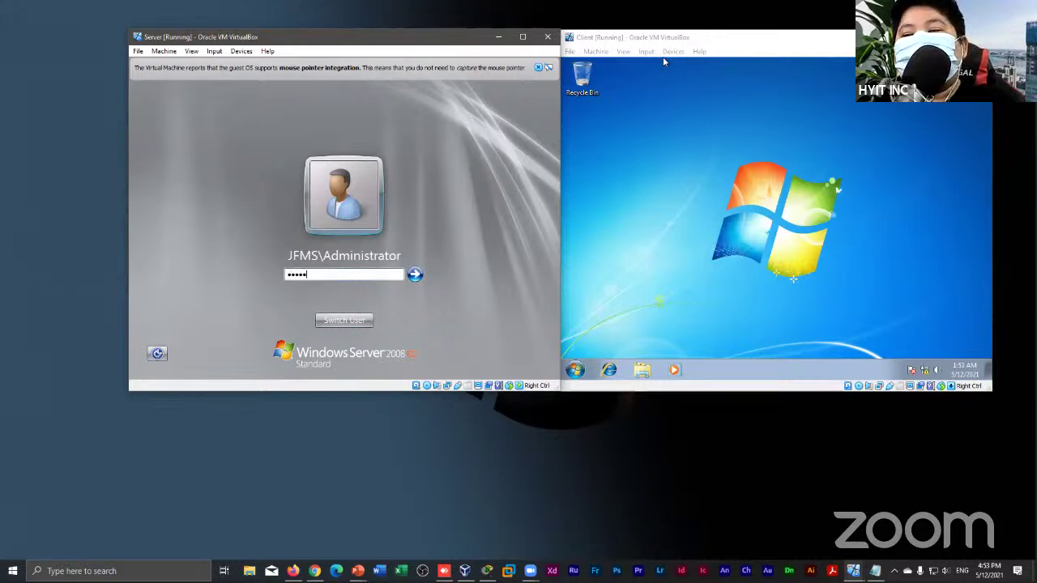
key("Return")
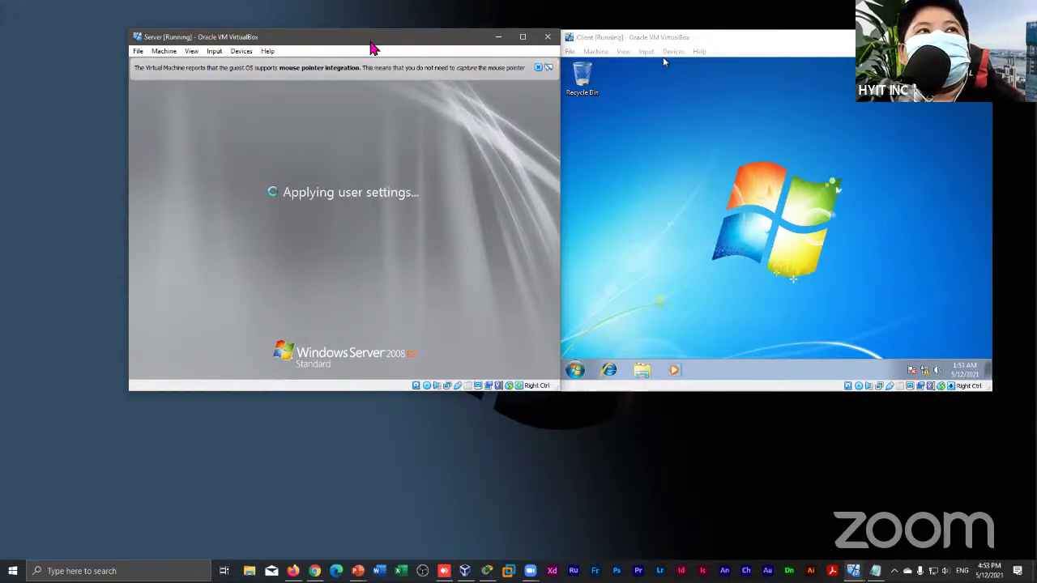
Dismiss the mouse-integration notice and close Initial Configuration Tasks to reveal Server Manager Roles
left_click(529, 65)
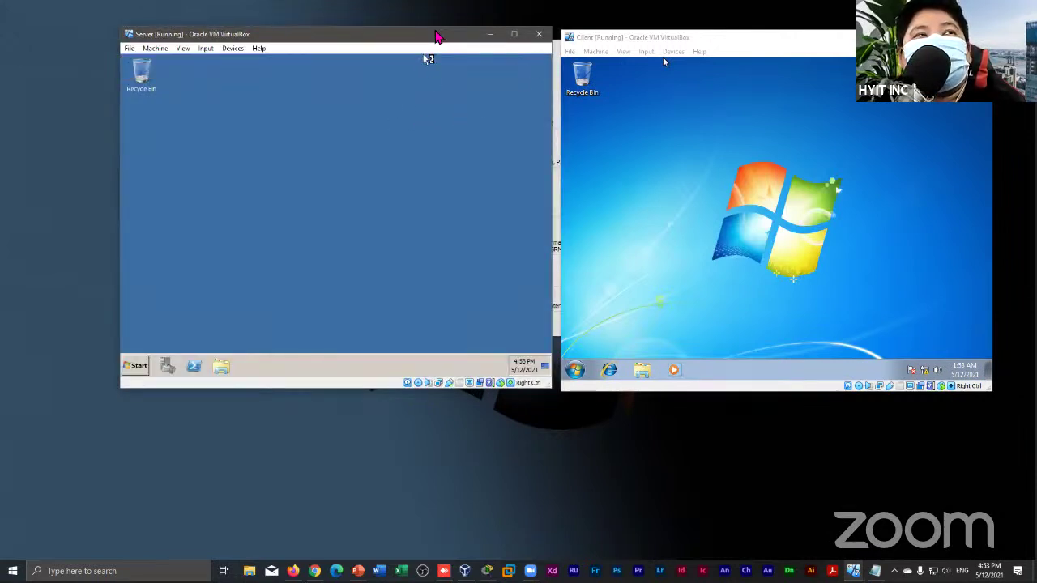
left_click_drag(435, 36, 424, 37)
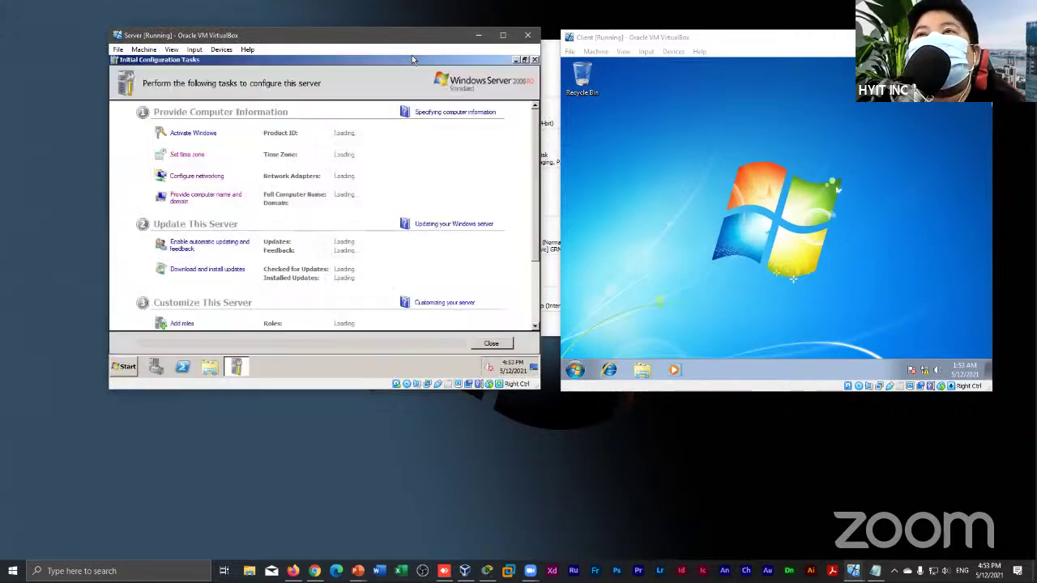
left_click(504, 347)
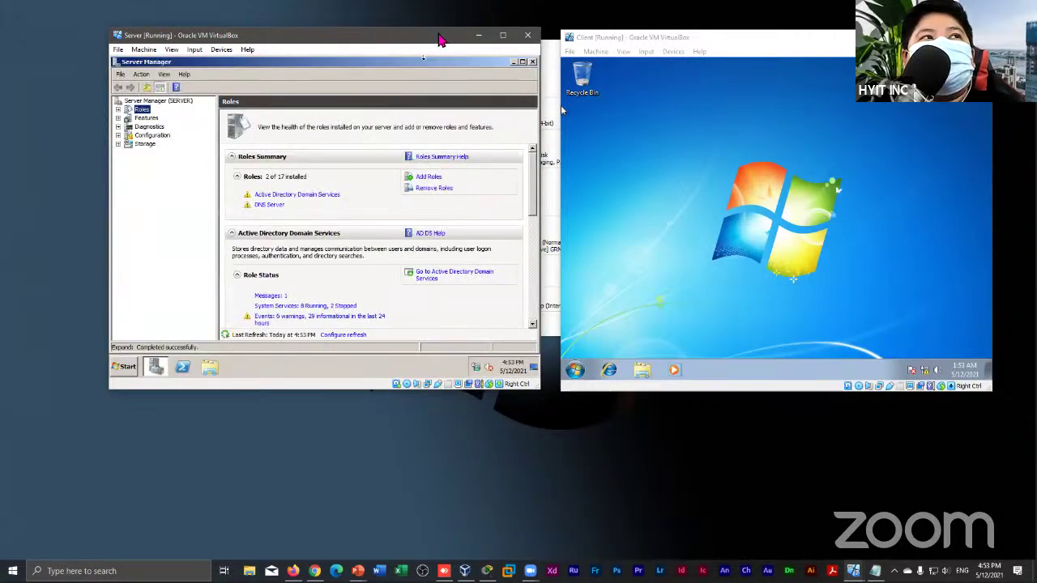
left_click_drag(434, 39, 424, 44)
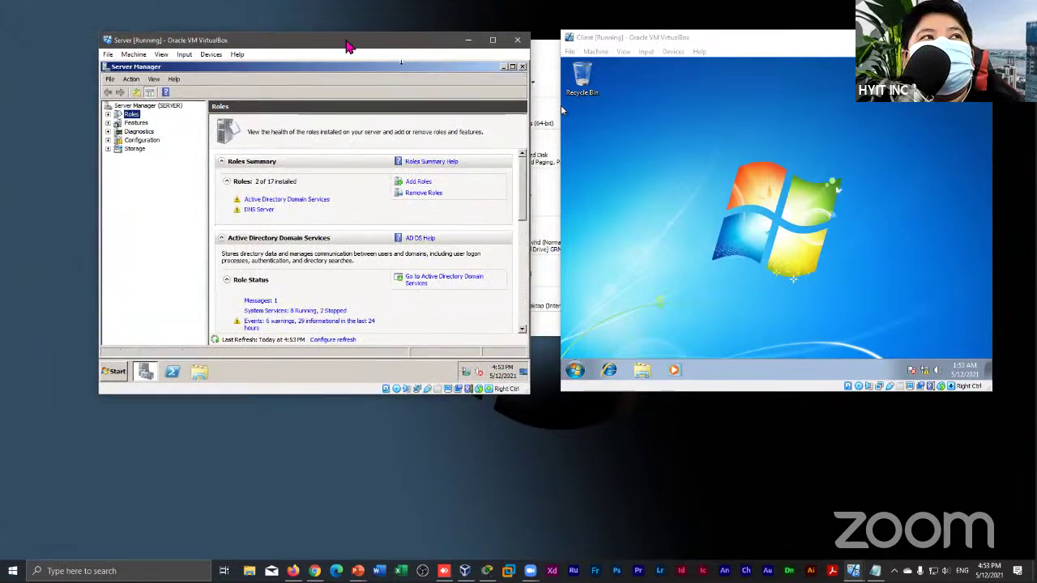
left_click_drag(397, 44, 402, 32)
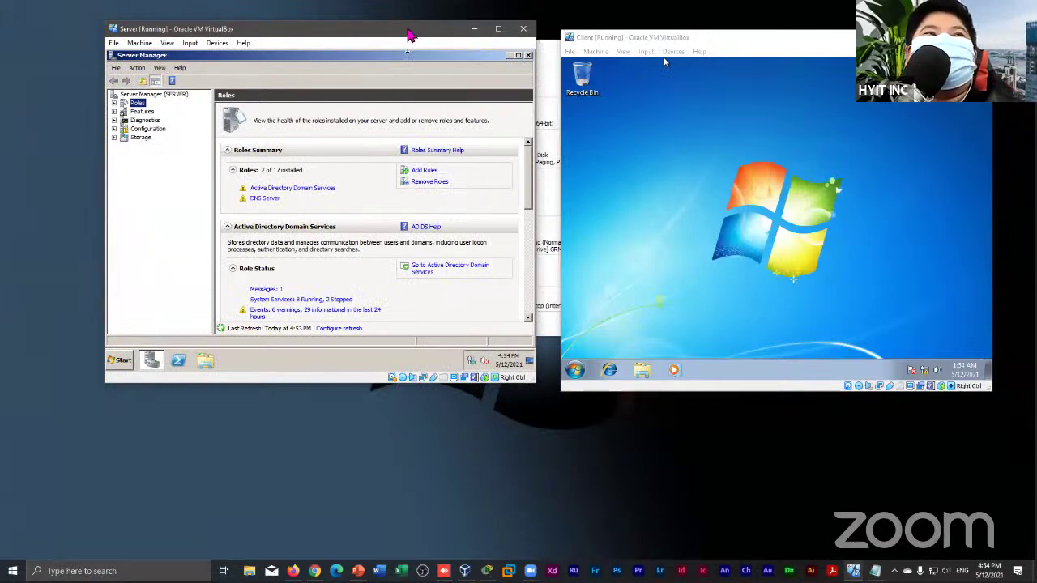
left_click_drag(407, 37, 401, 45)
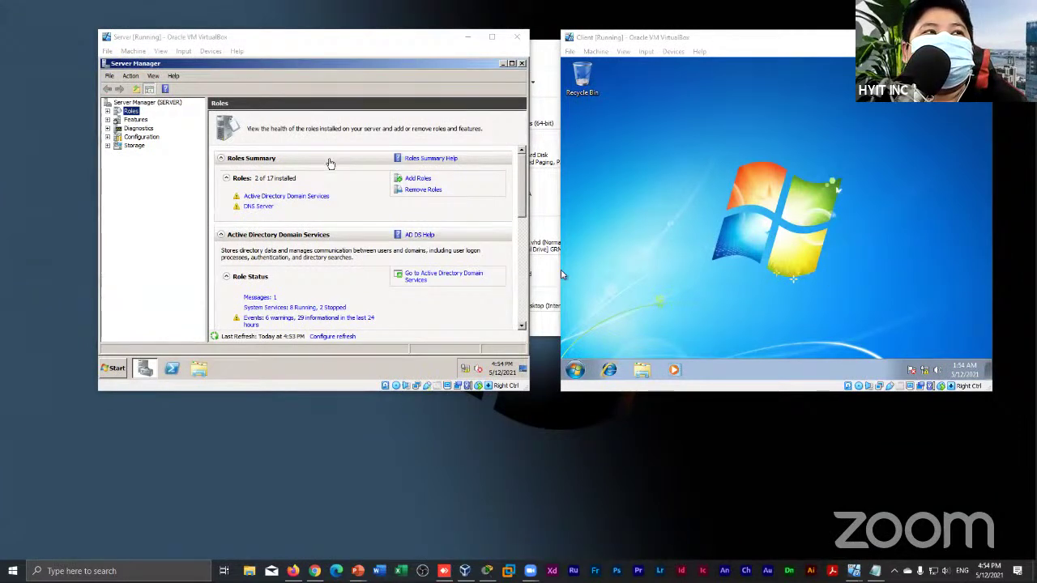
Open the server's Network and Sharing Center from the tray network icon
left_click(466, 373)
left_click(446, 321)
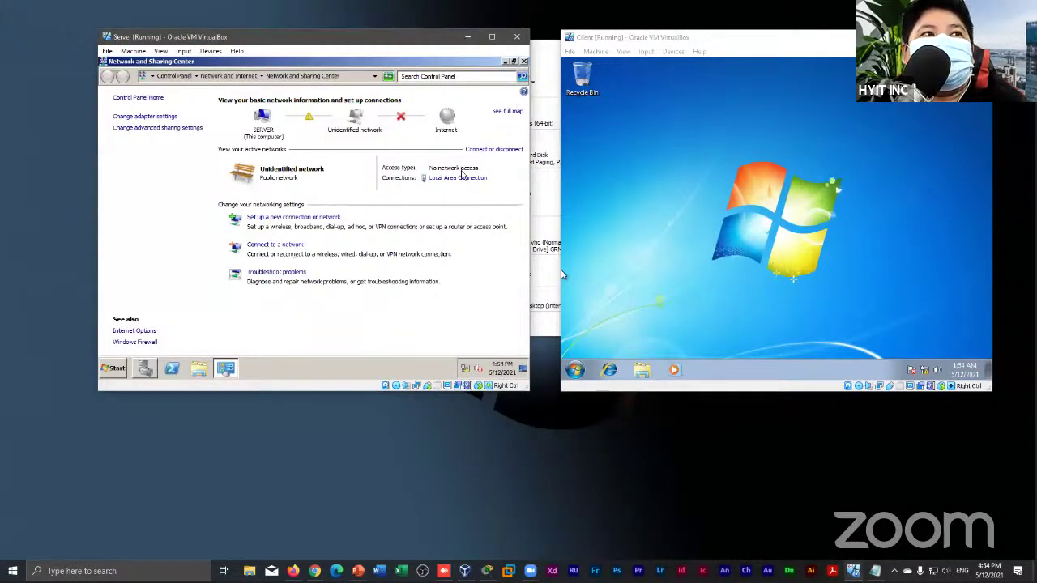
left_click(523, 62)
left_click(469, 369)
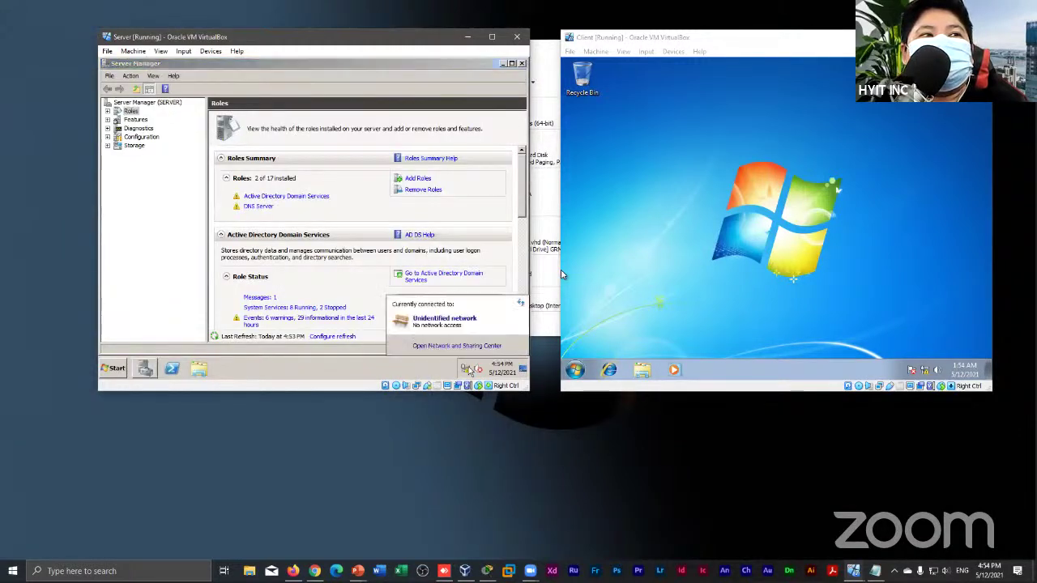
left_click(470, 346)
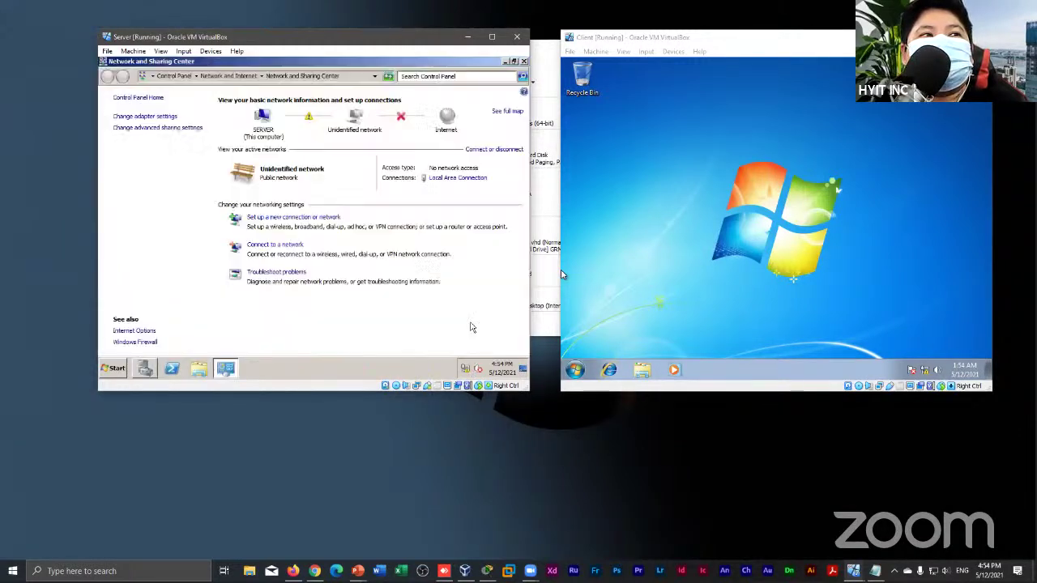
Review the Local Area Connection IPv4 settings (192.168.1.1, gateway 192.168.1.254) without changing them
left_click(456, 176)
left_click(265, 301)
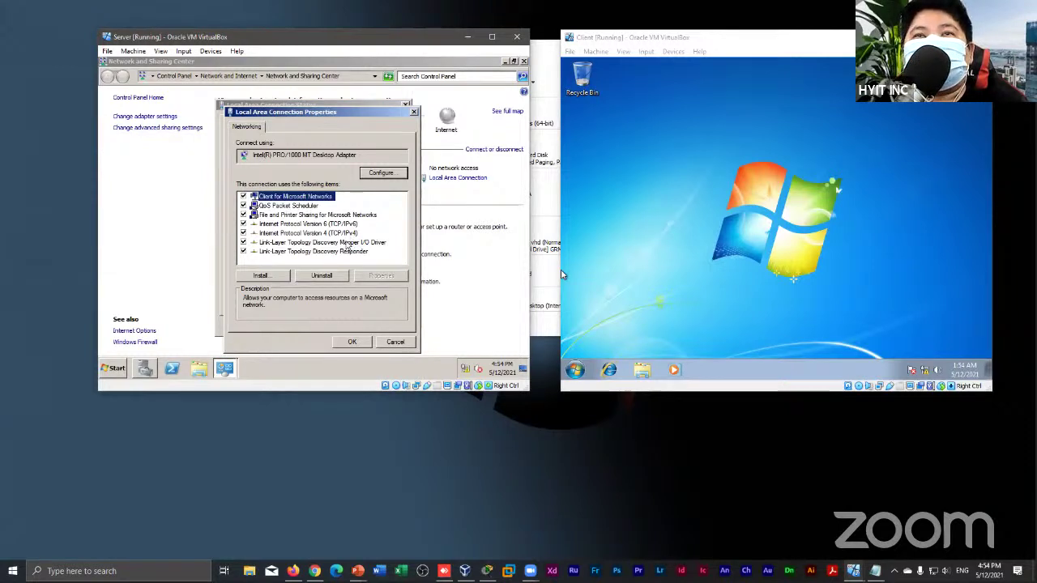
left_click(333, 233)
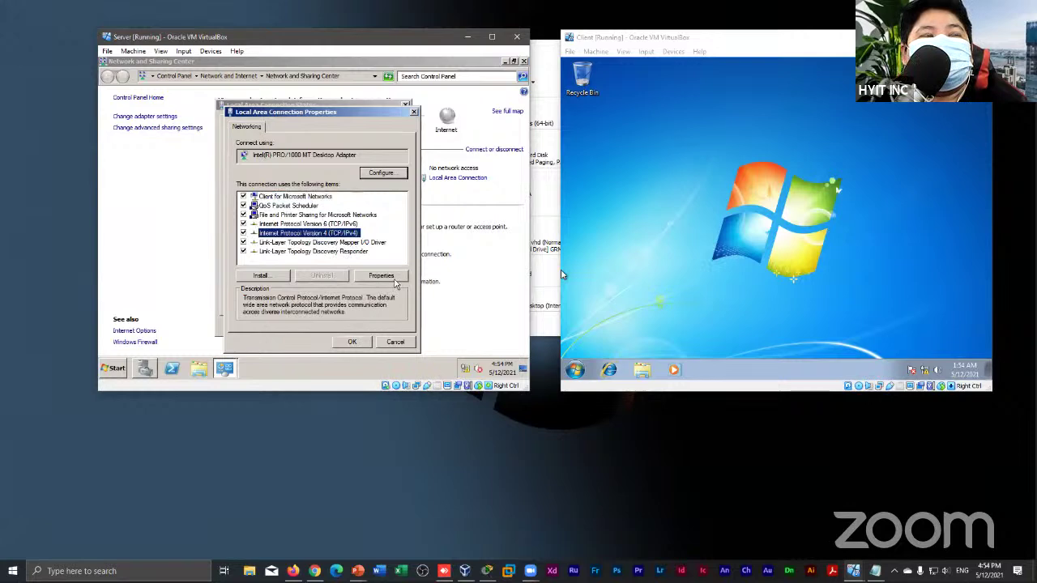
left_click(380, 276)
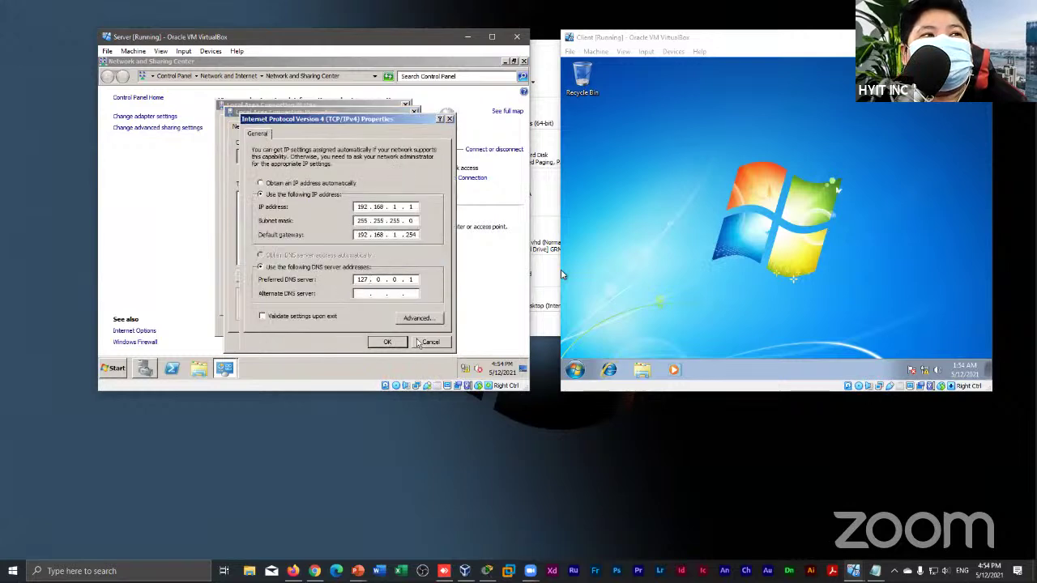
left_click(387, 341)
left_click(384, 343)
left_click(387, 332)
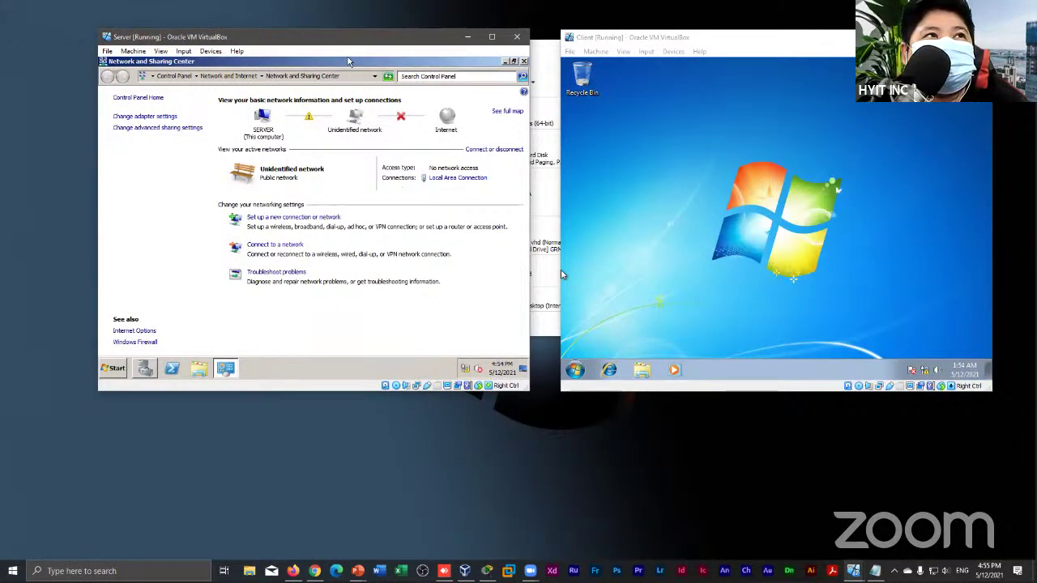
left_click_drag(335, 48, 326, 47)
Open the Local Area Connection Status dialog from Network and Sharing Center
left_click(460, 369)
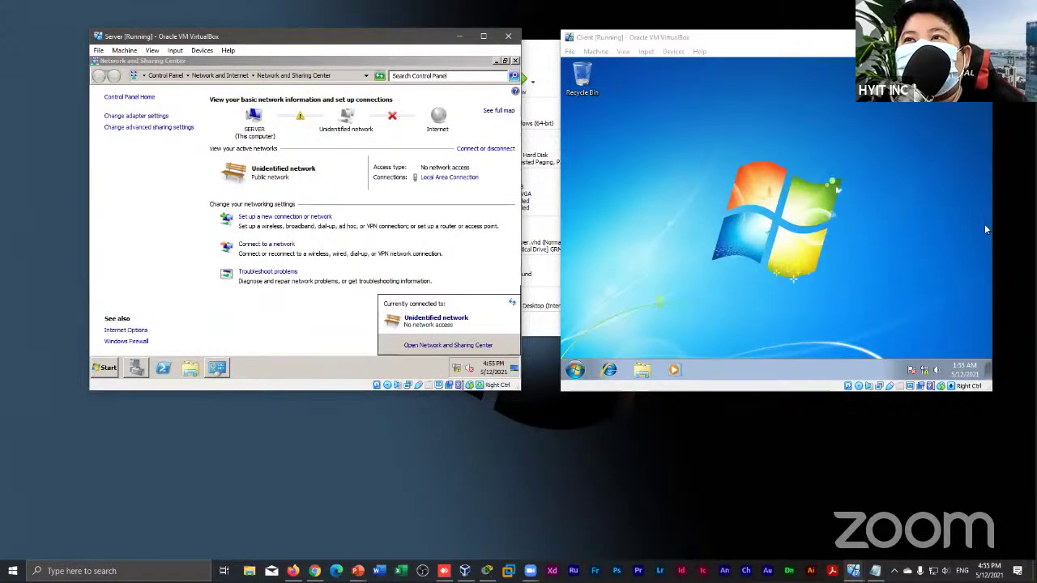
left_click(357, 328)
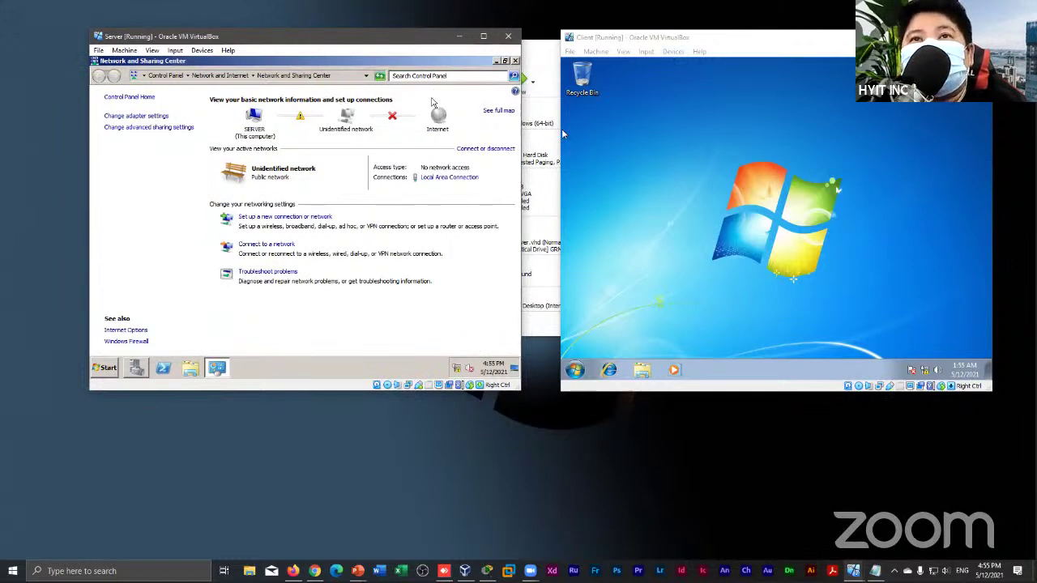
left_click(458, 369)
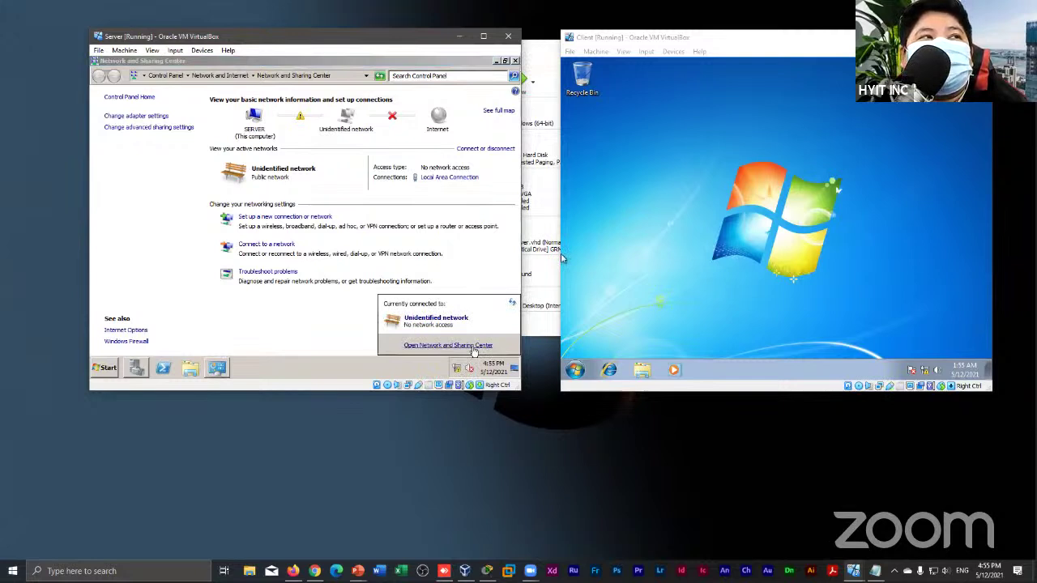
left_click(475, 347)
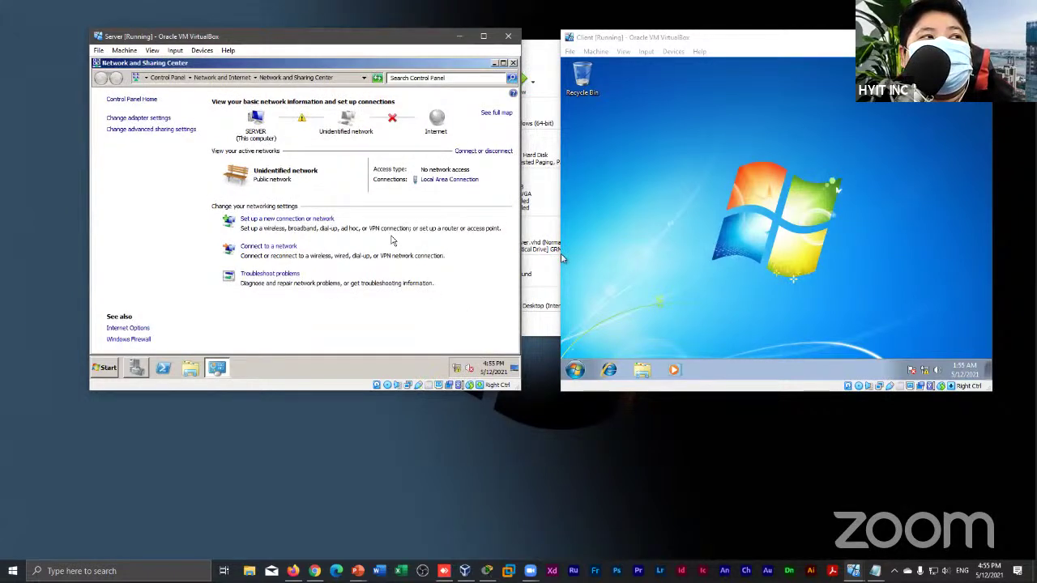
left_click(456, 181)
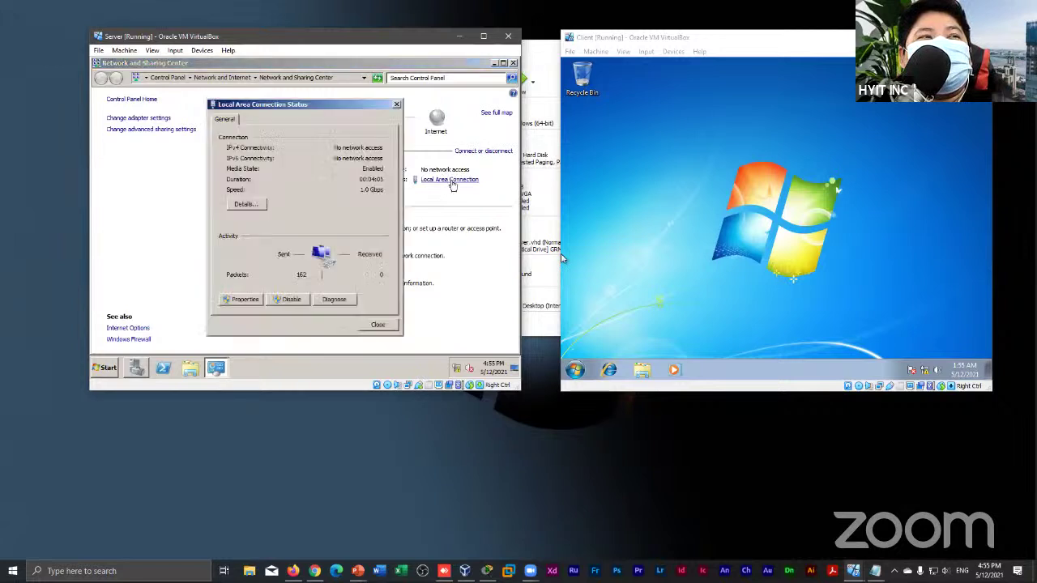
Change the IPv4 preferred DNS server from 127.0.0.1 to 192.168.1.1
left_click(236, 305)
left_click(322, 232)
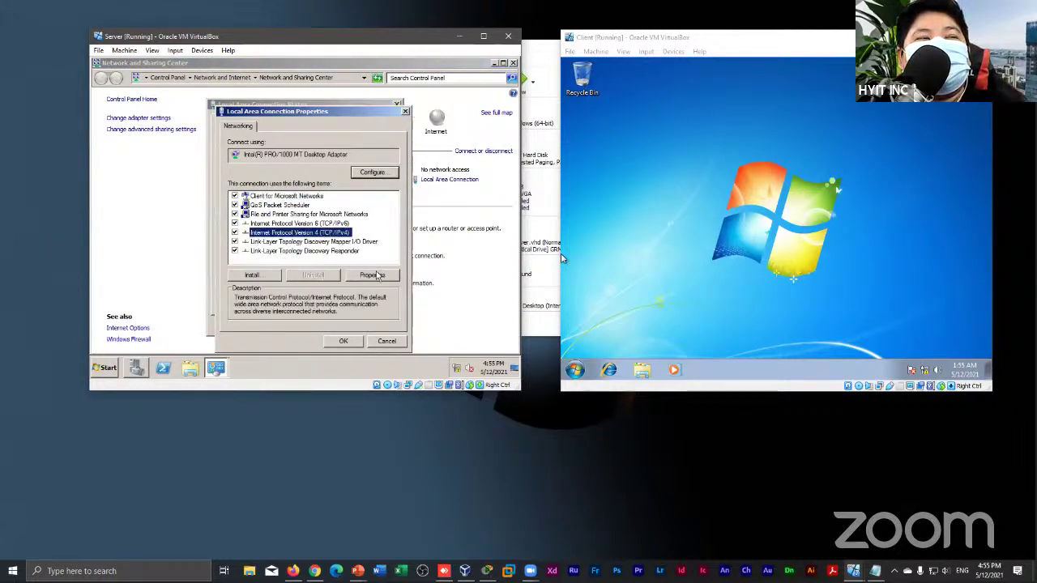
left_click(374, 275)
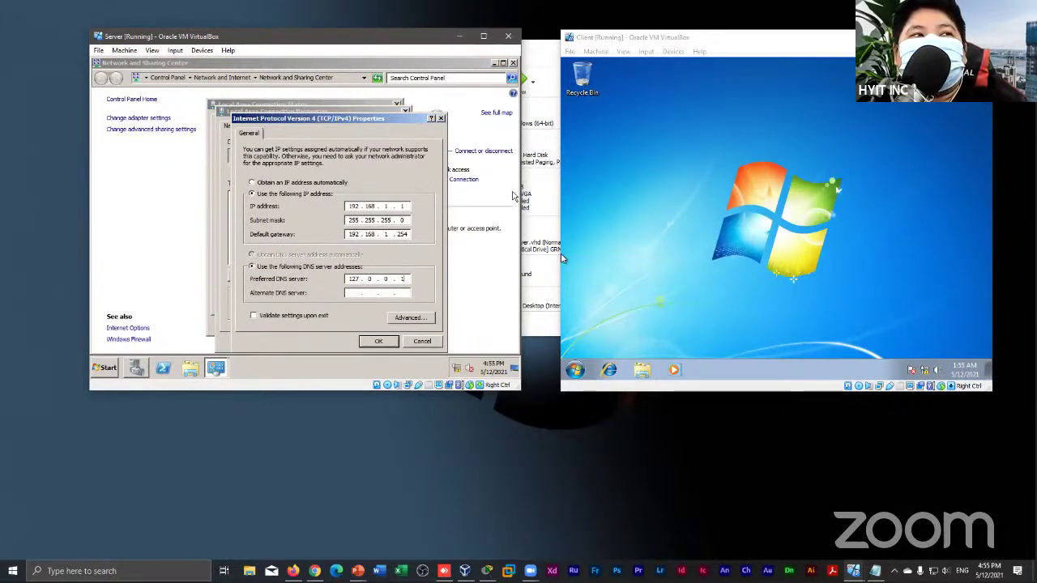
key("BackSpace")
key("BackSpace")
key("BackSpace")
key("BackSpace")
key("BackSpace")
key("BackSpace")
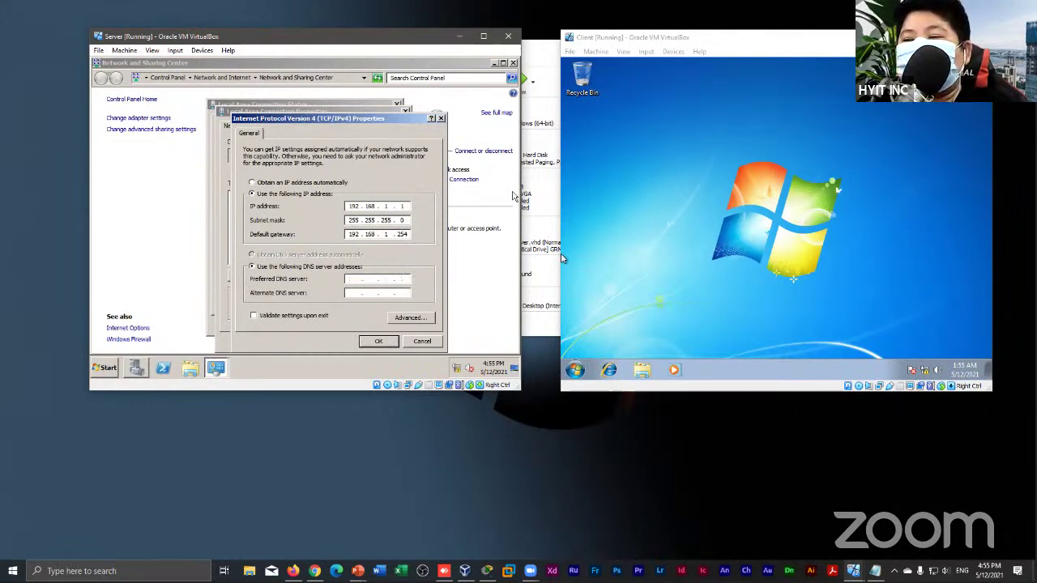
type("192 . 168 . 1 . 1")
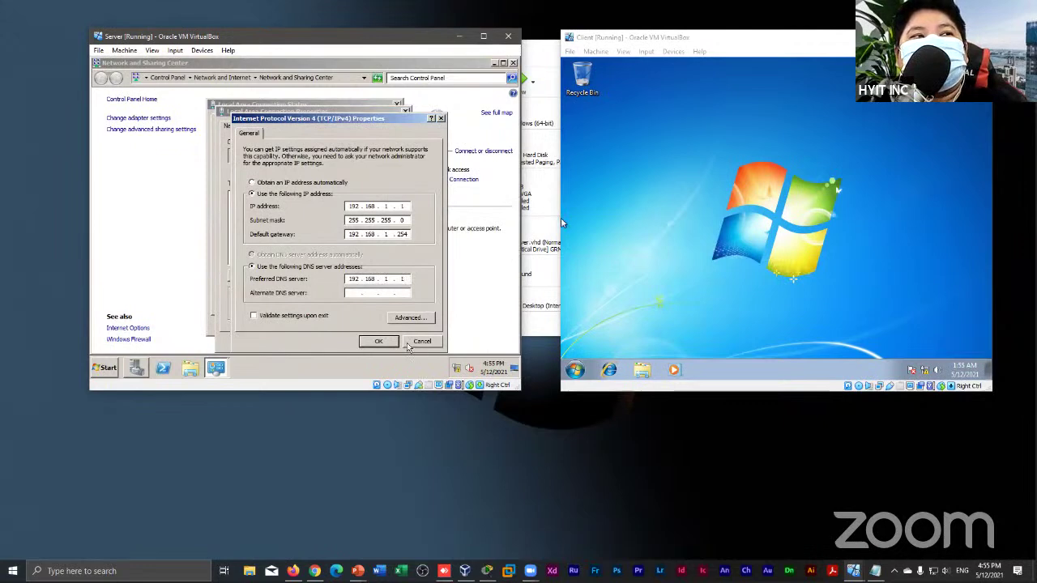
left_click(385, 342)
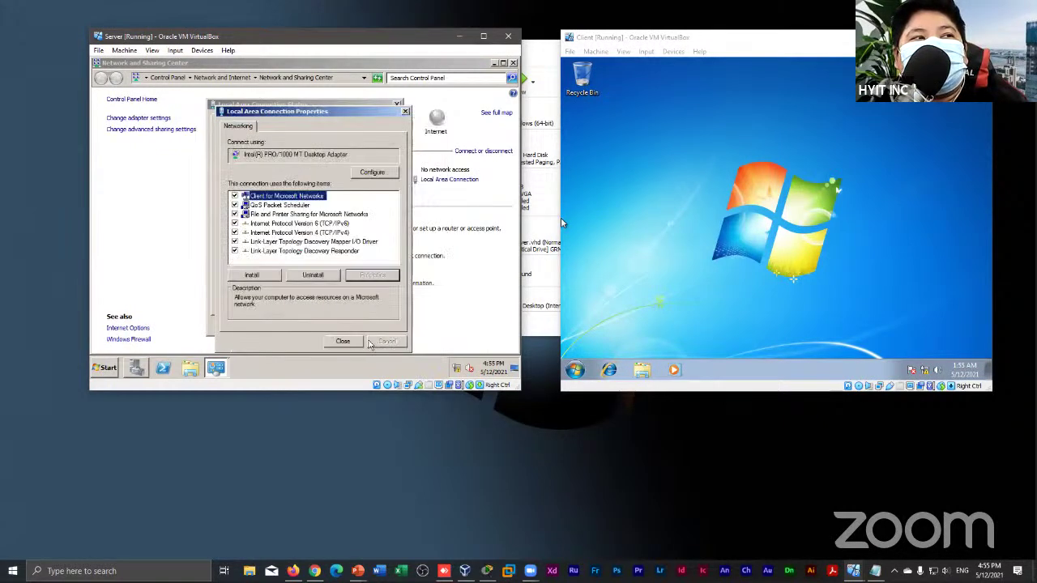
Close the connection dialogs and Network and Sharing Center, returning to Server Manager Roles
left_click(360, 341)
left_click(378, 326)
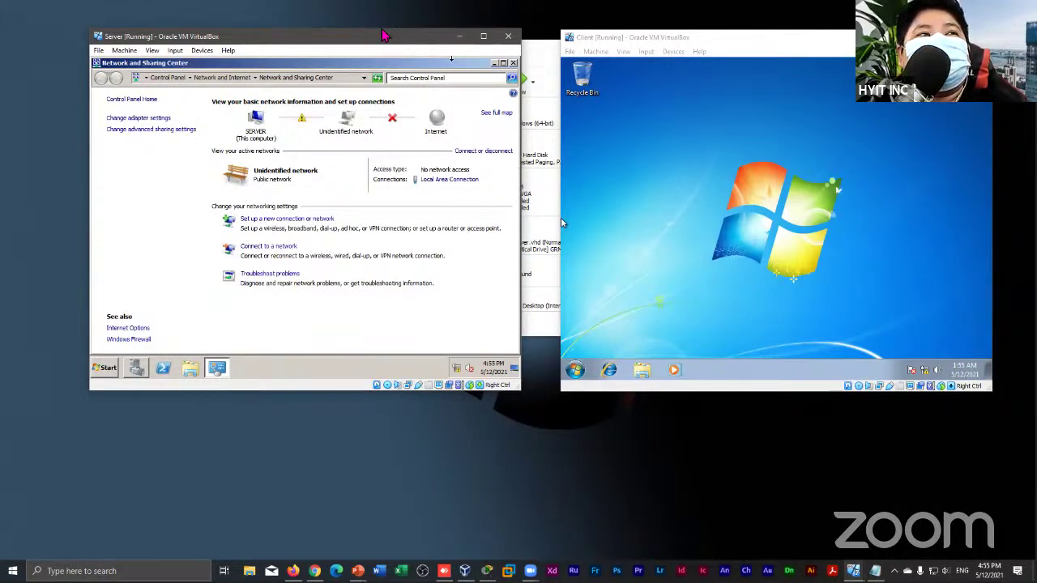
left_click_drag(385, 36, 413, 29)
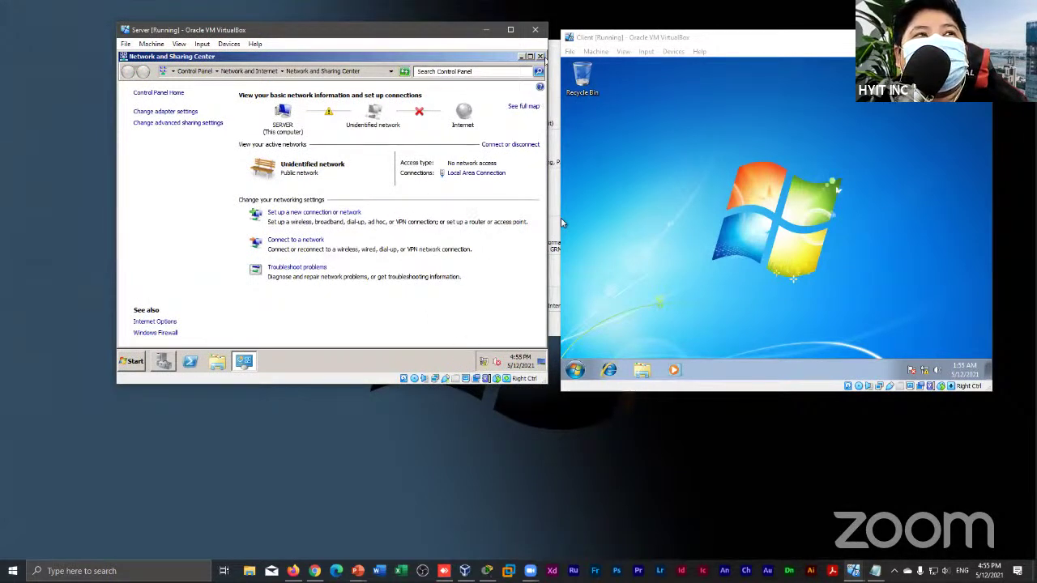
left_click(539, 56)
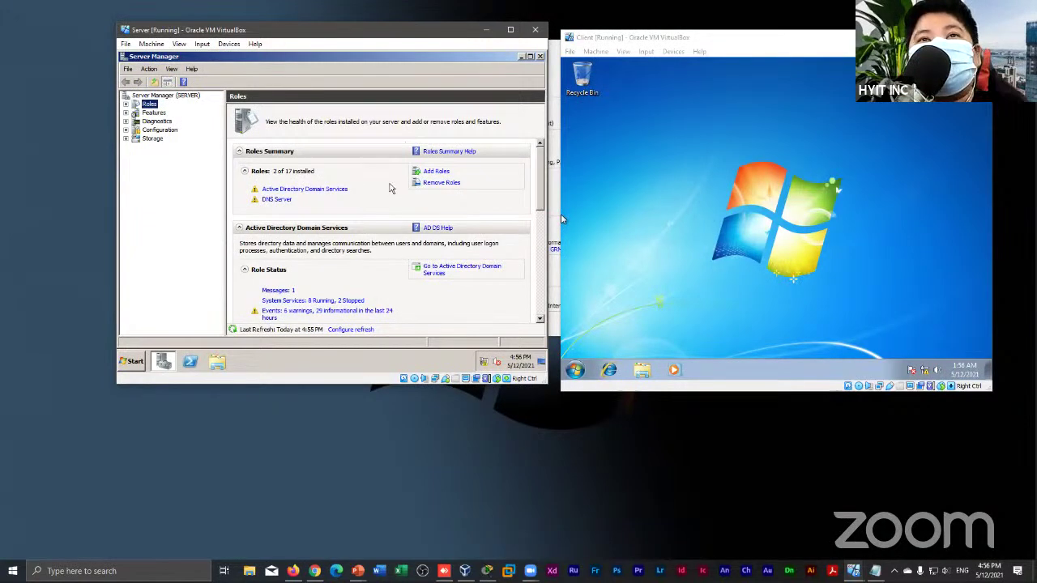
Start the Add Roles Wizard and select the DHCP Server role
left_click(439, 173)
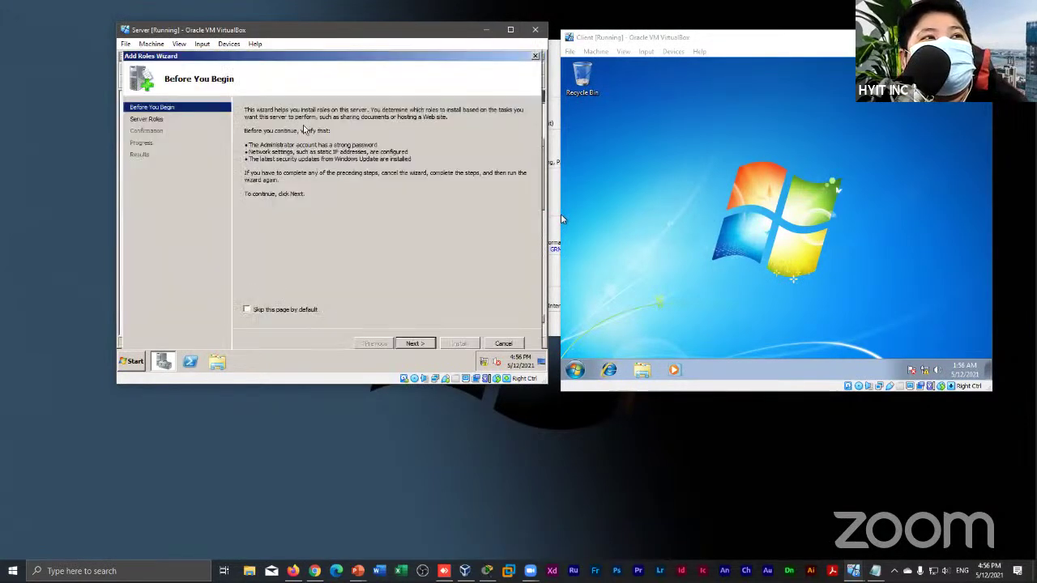
left_click(413, 344)
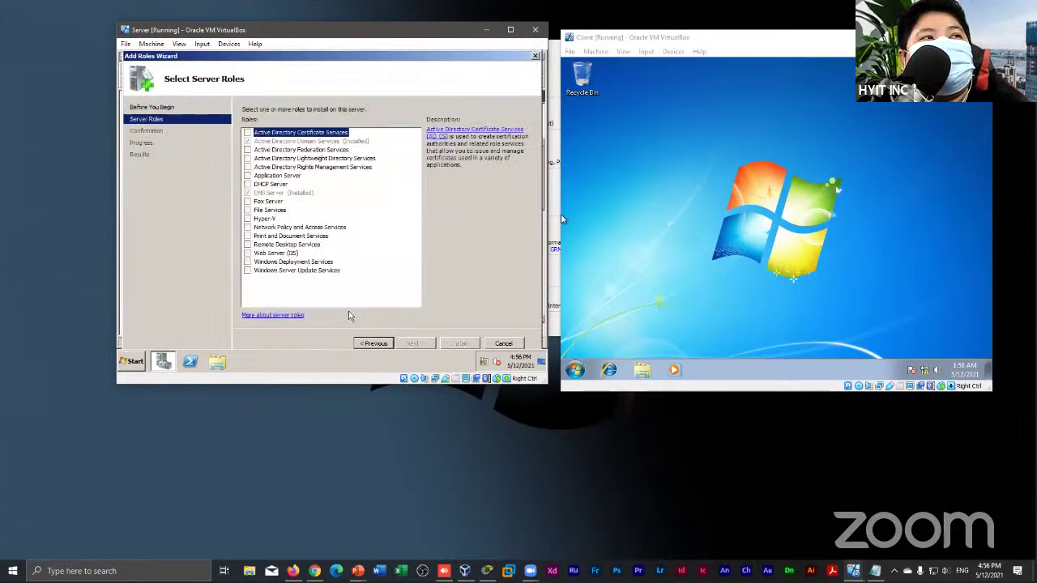
left_click(247, 185)
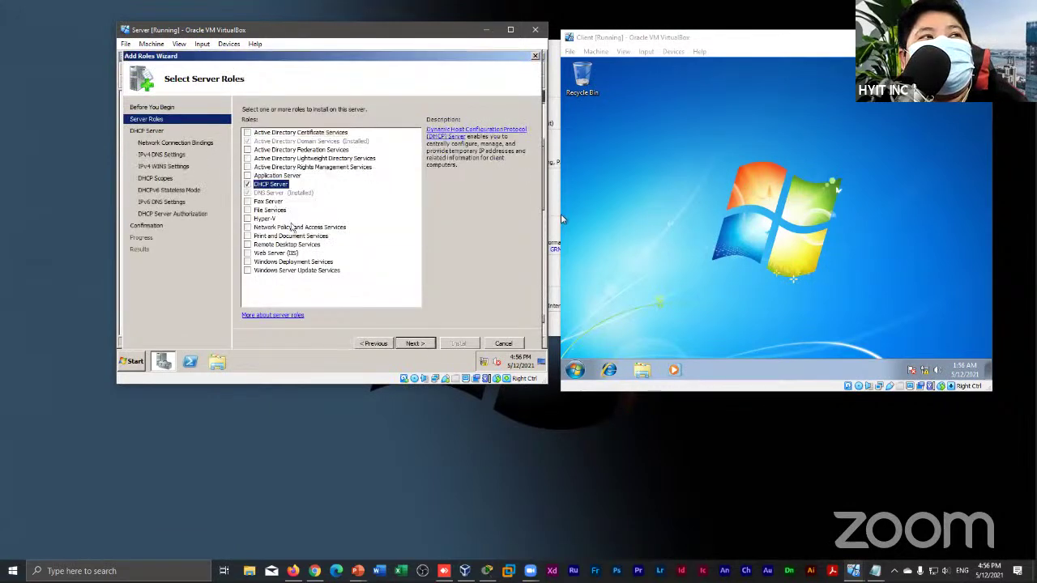
left_click(416, 344)
left_click(413, 343)
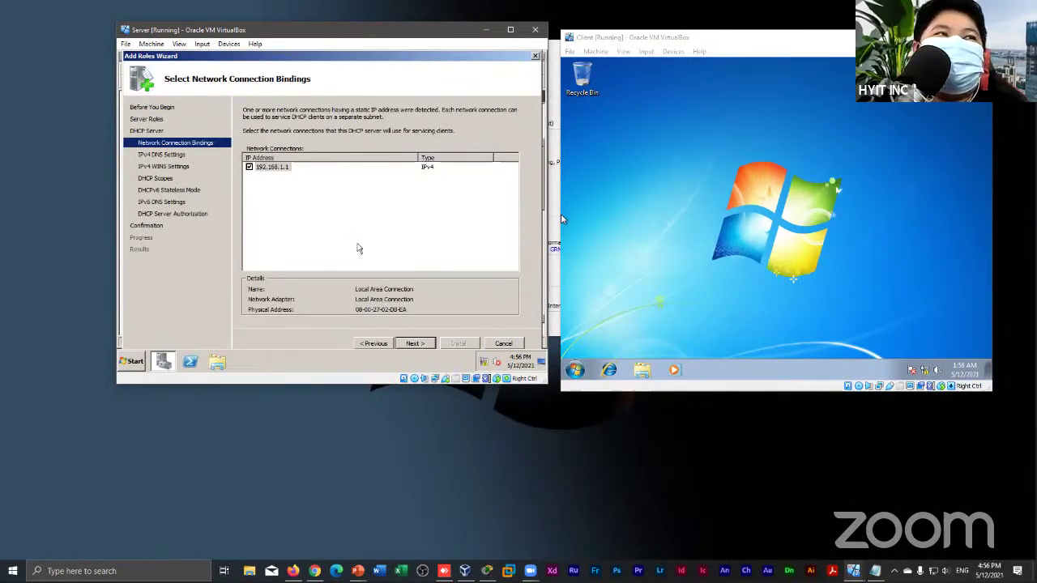
Keep the 192.168.1.1 binding, validate DNS server 192.168.1.1, and skip WINS
left_click(414, 345)
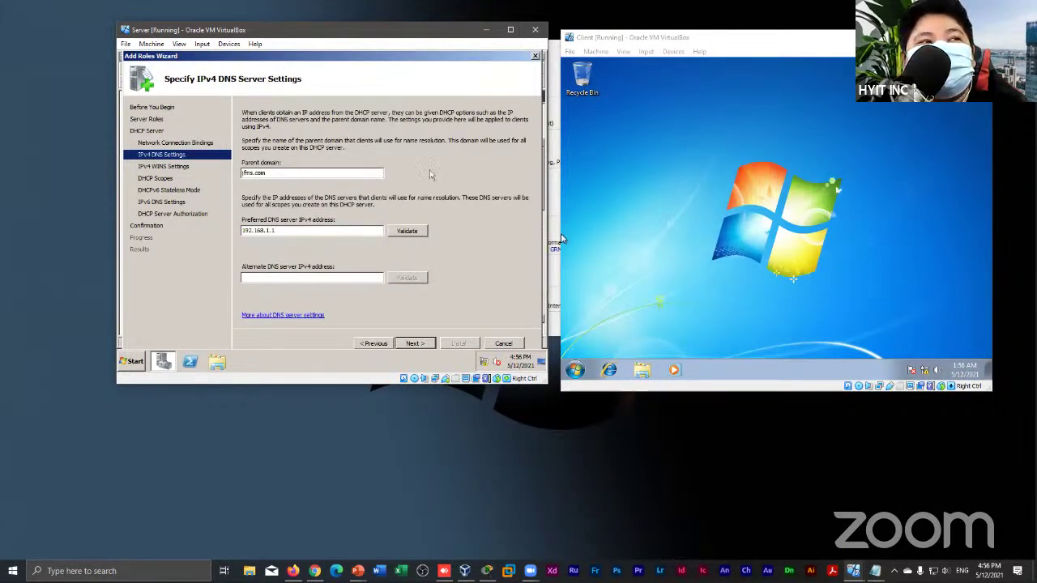
left_click(403, 237)
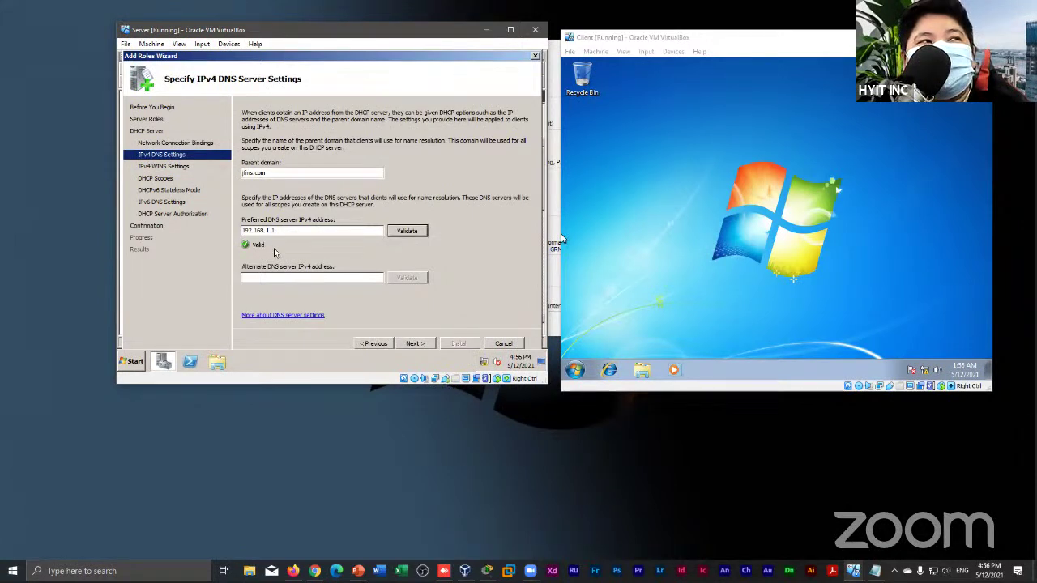
left_click(413, 343)
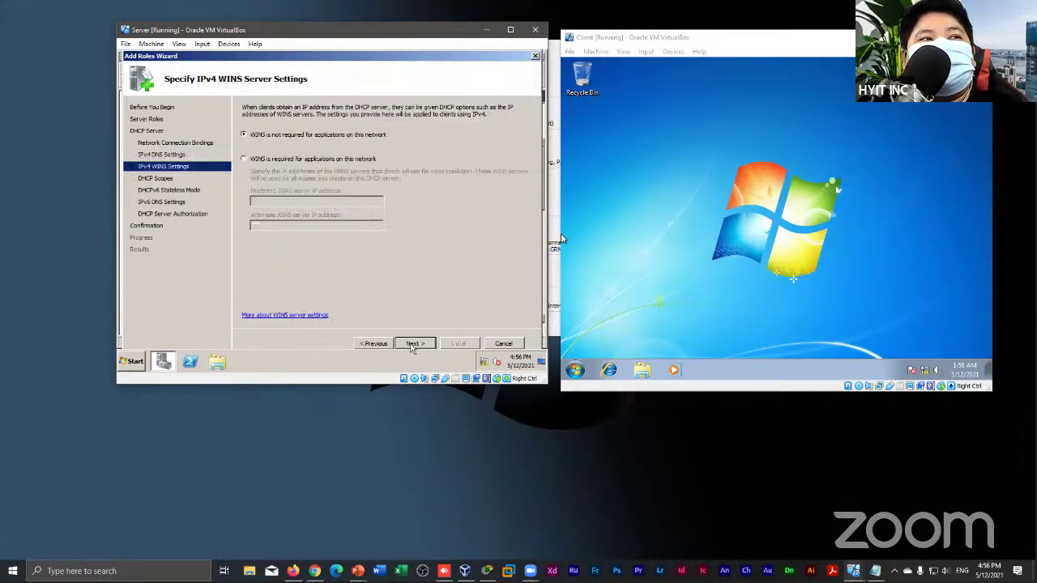
left_click(415, 343)
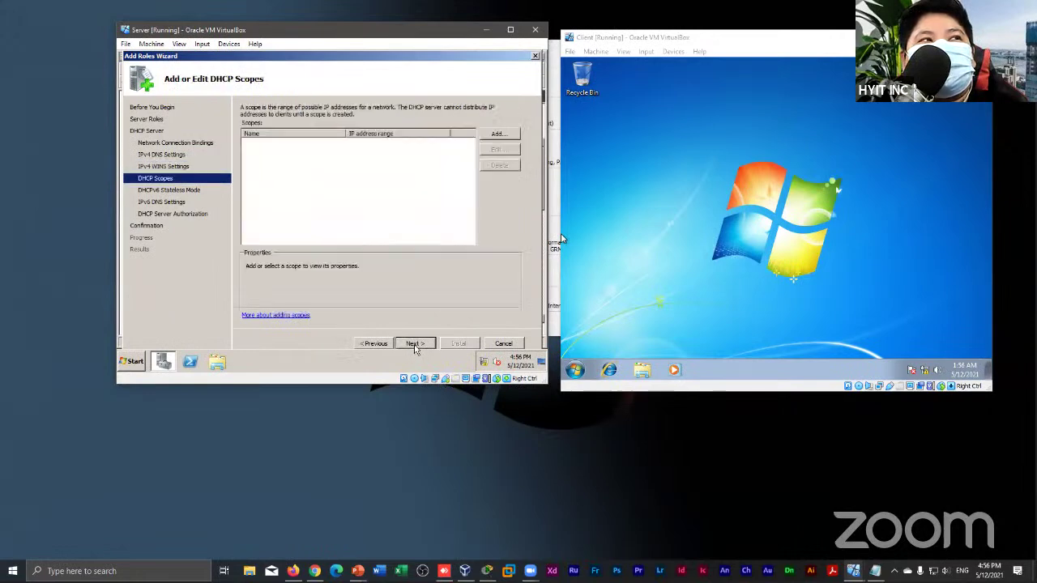
Add DHCP scope 'serverpool' with start 192.168.1.100 and end 192.168.1.200
left_click(494, 133)
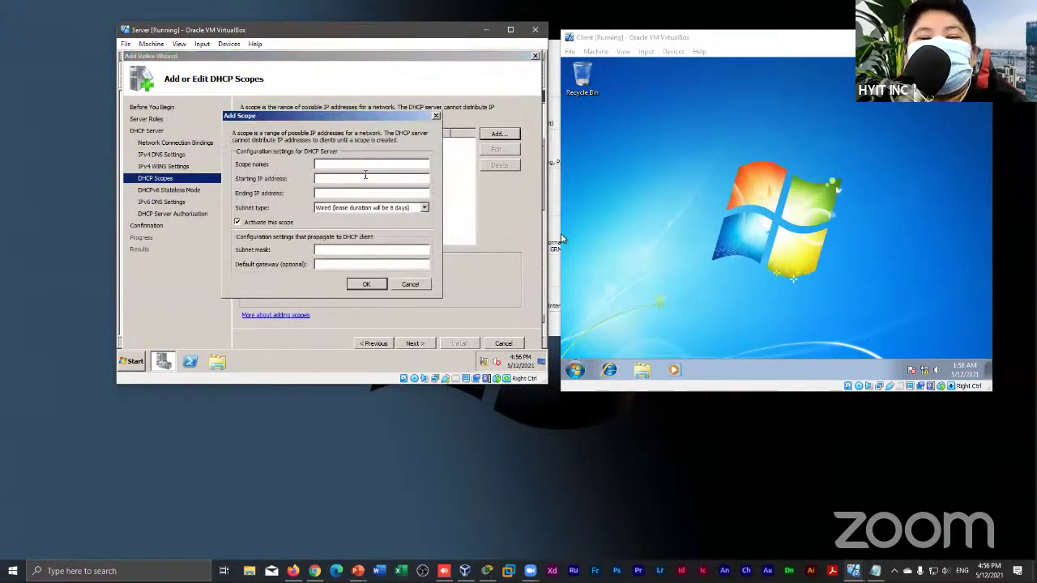
type("serverpool")
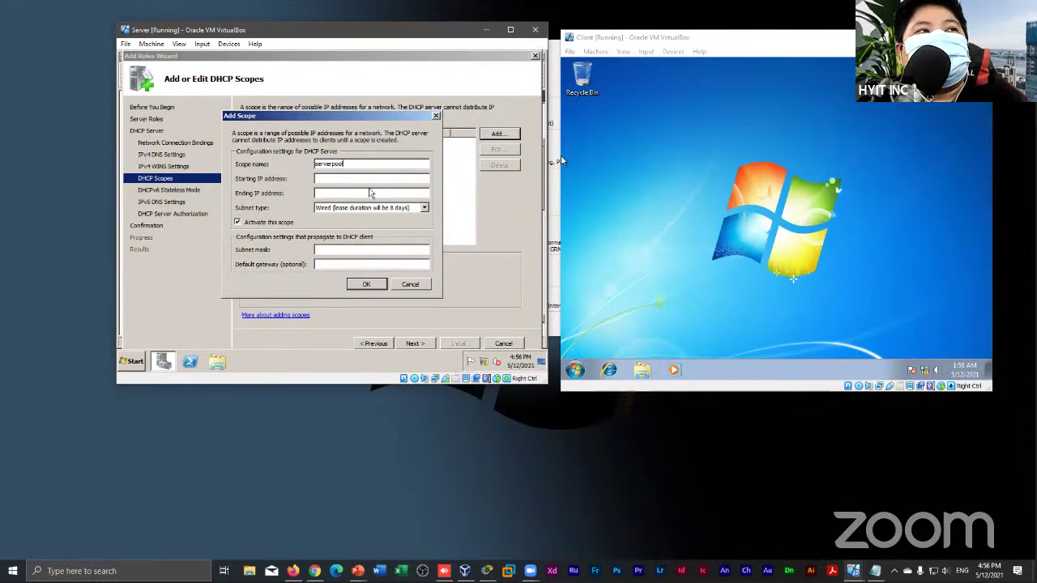
left_click(382, 176)
type("1")
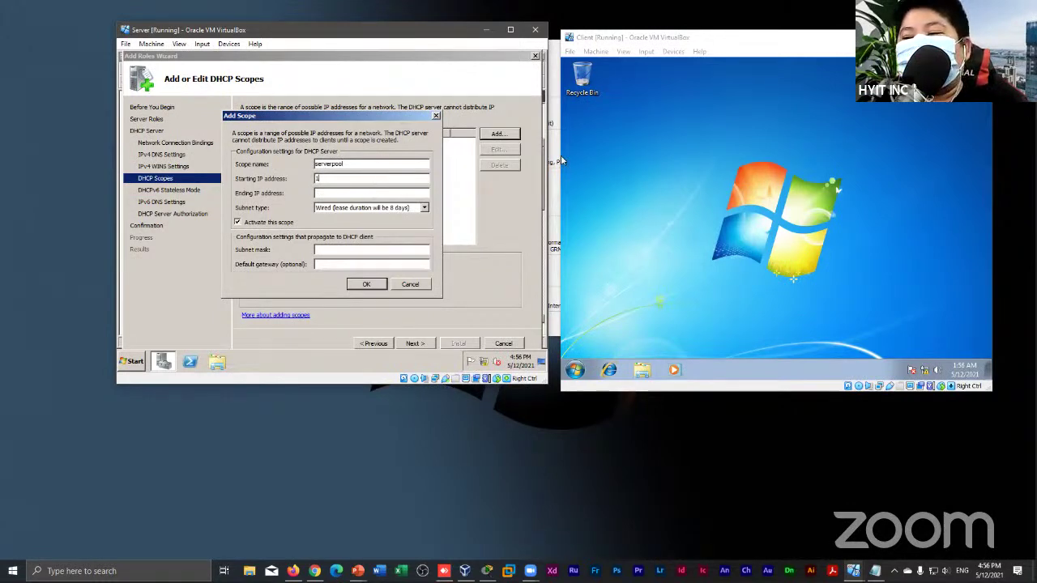
type("92.168.1.100")
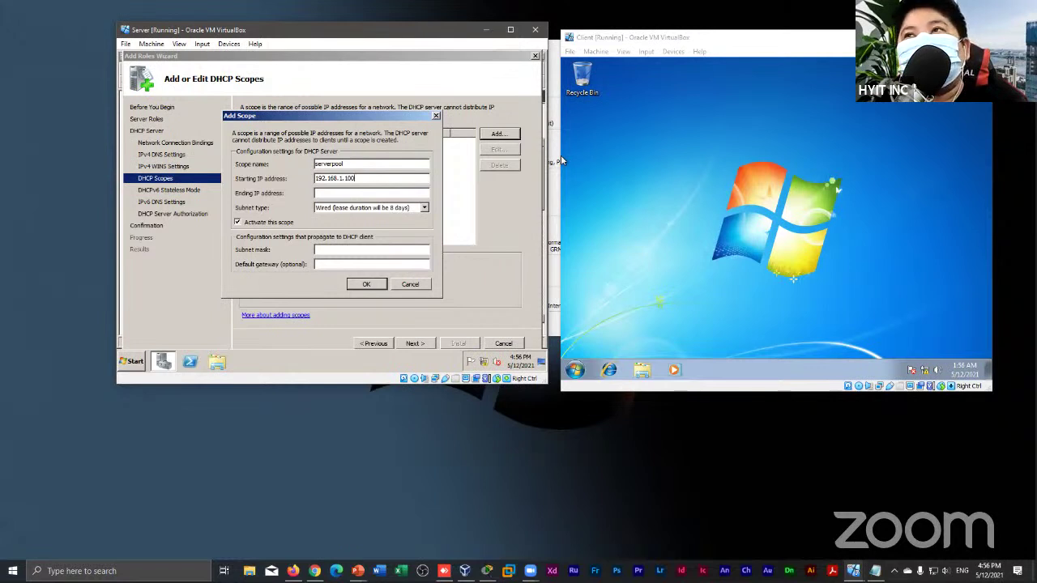
key("Tab")
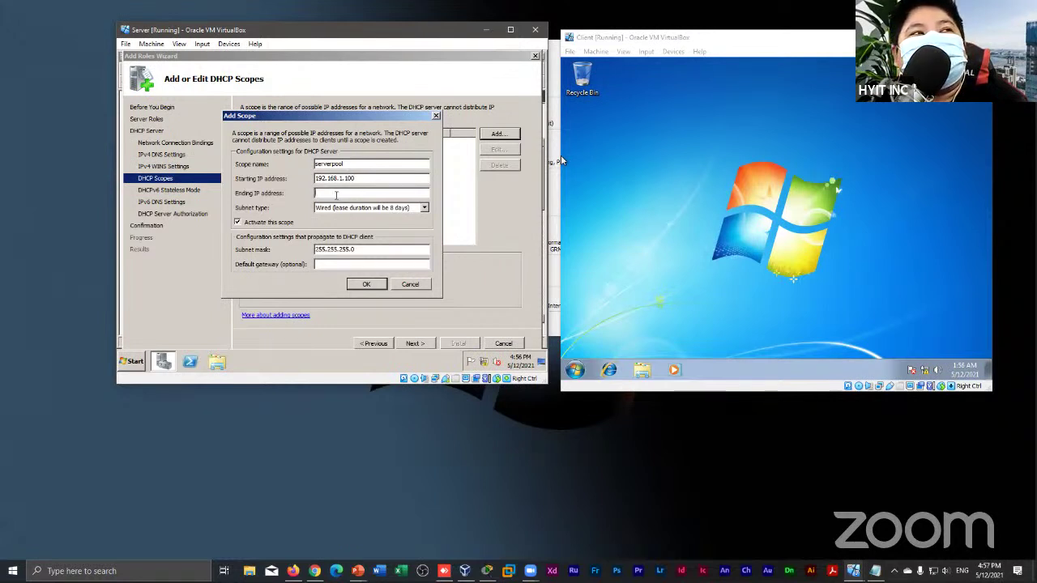
type("192.168.1.200")
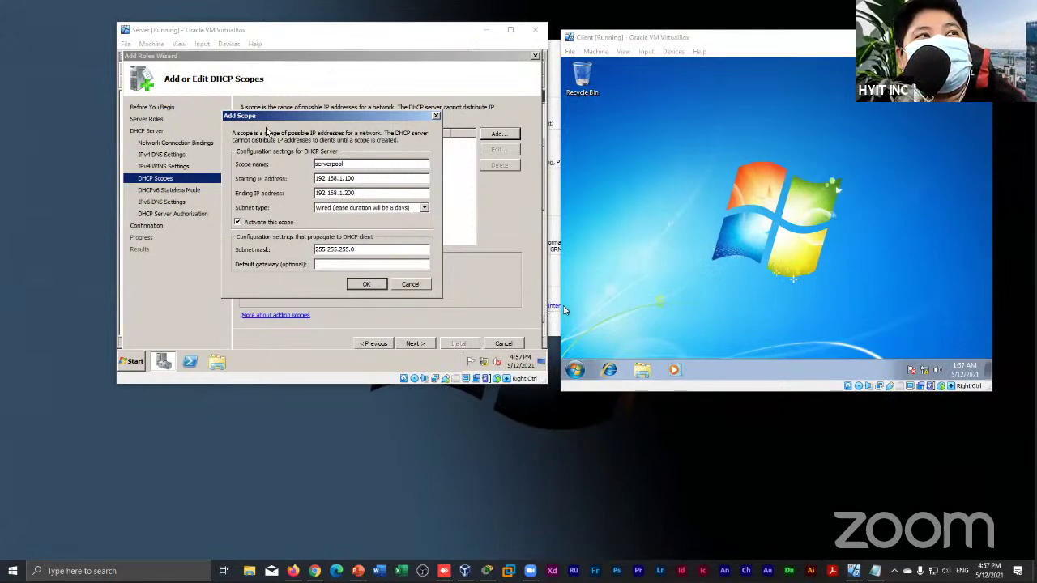
left_click_drag(271, 118, 337, 98)
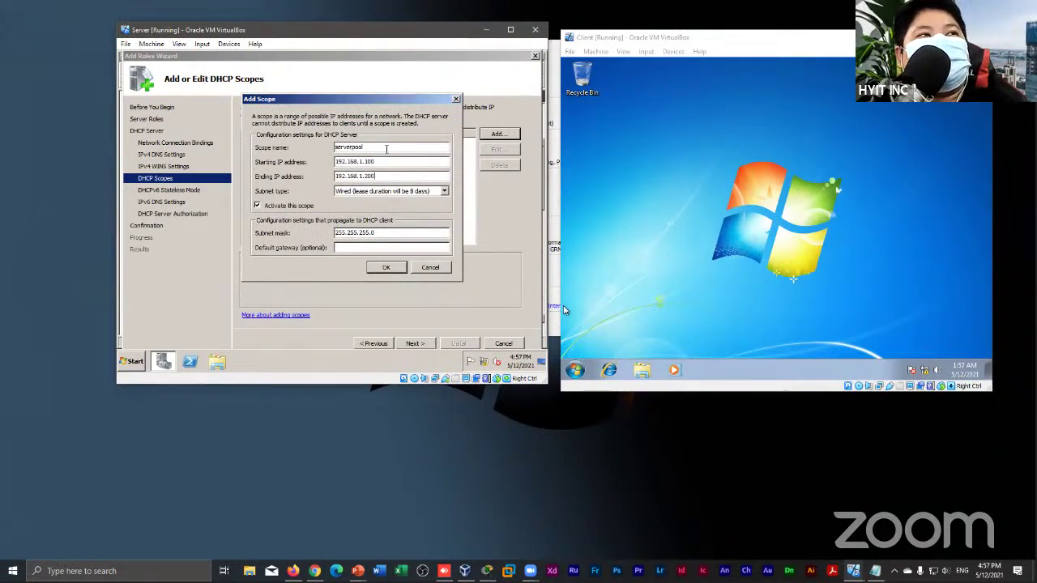
left_click(379, 271)
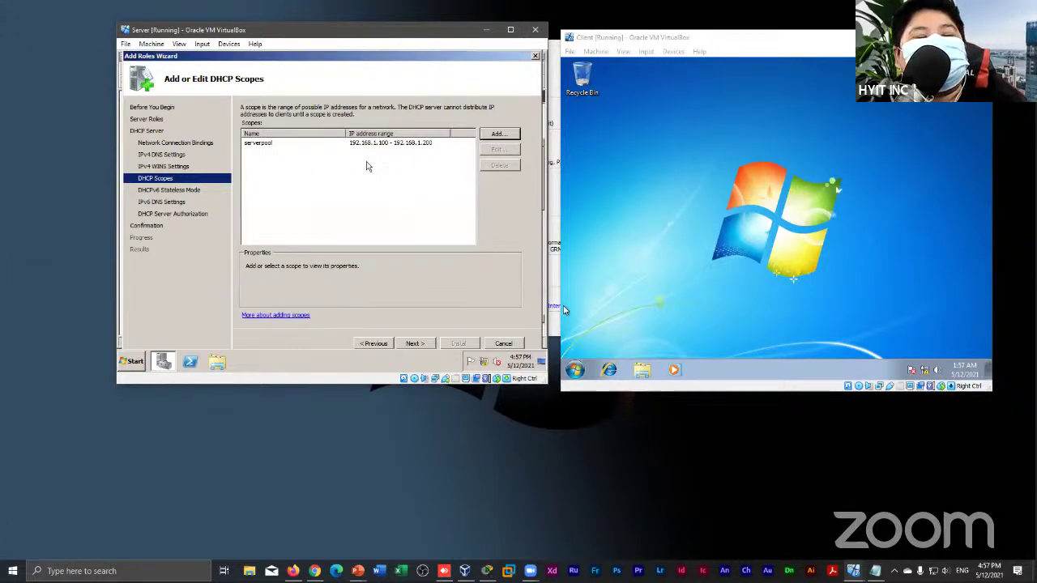
Disable DHCPv6 stateless mode, authorize with current credentials, and install the DHCP Server role
left_click(413, 344)
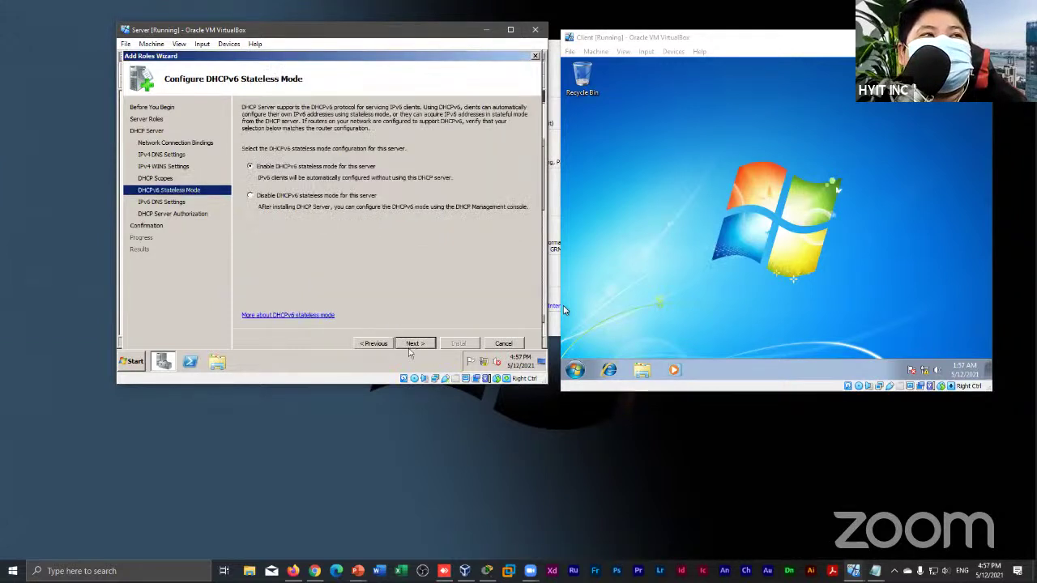
left_click(294, 198)
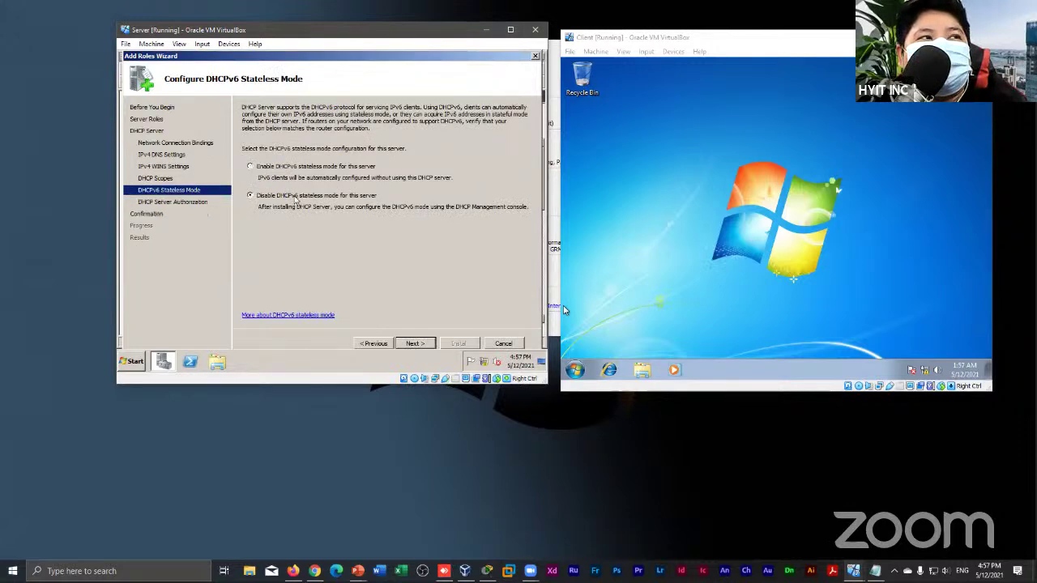
left_click(415, 344)
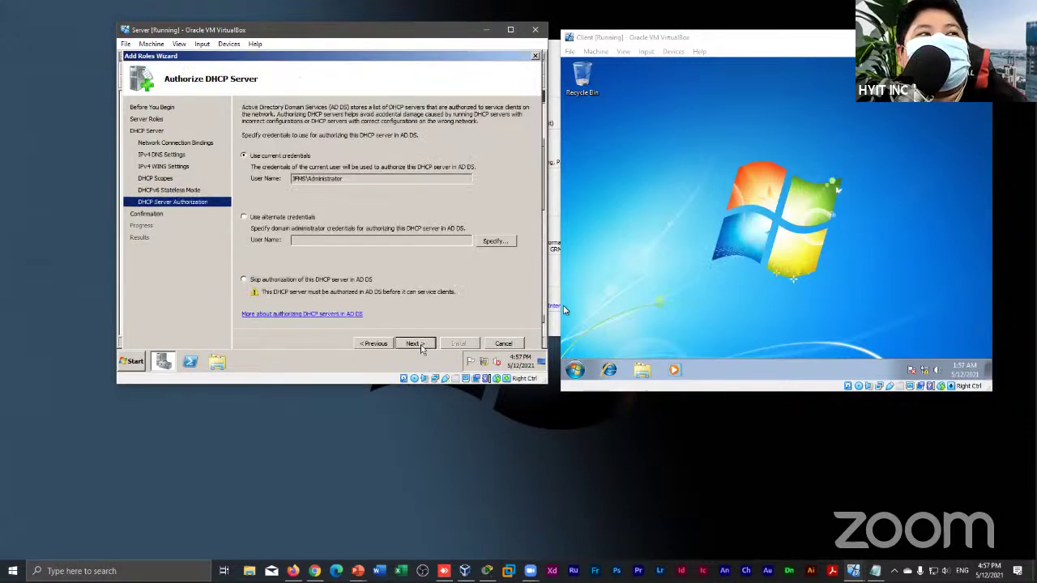
left_click(415, 343)
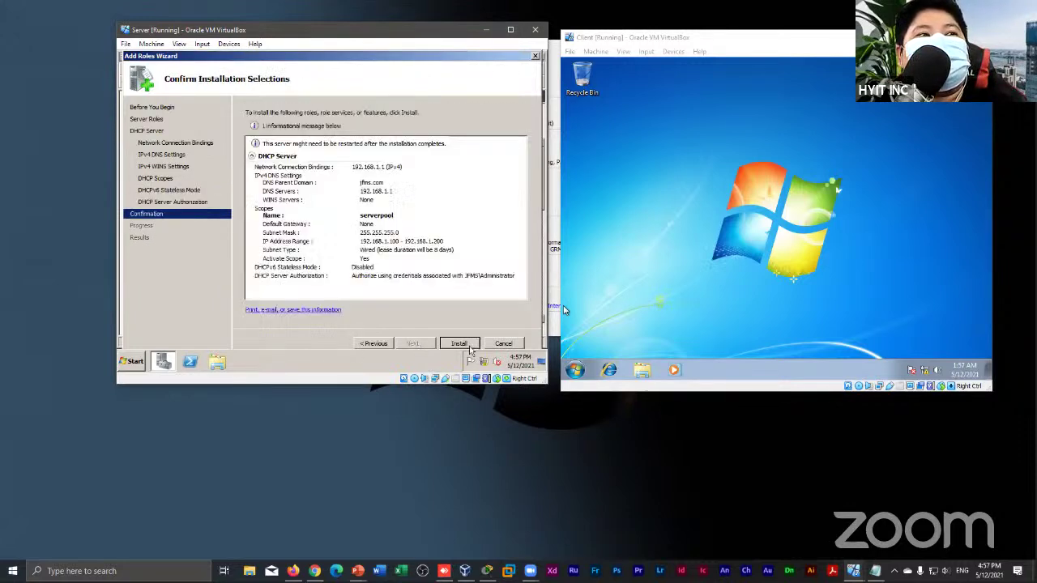
left_click(459, 343)
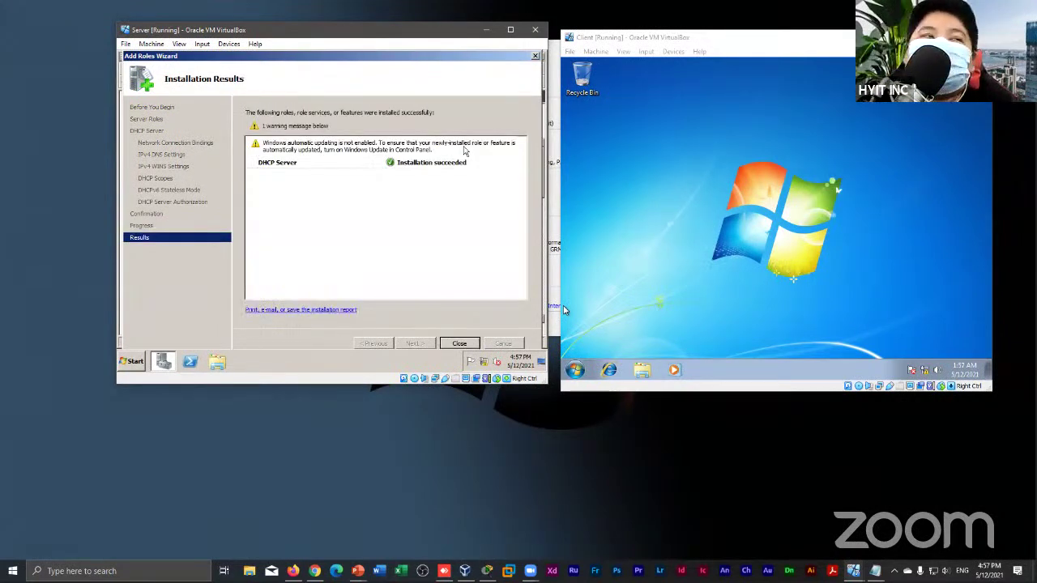
left_click(459, 343)
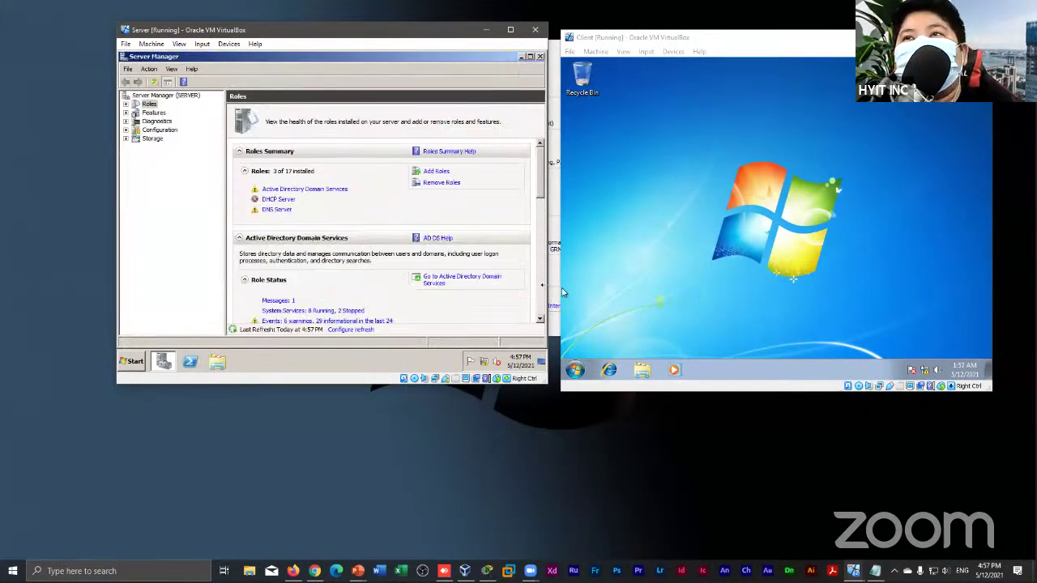
Focus the Client VM window and drag it left over the Server VM window
left_click(990, 296)
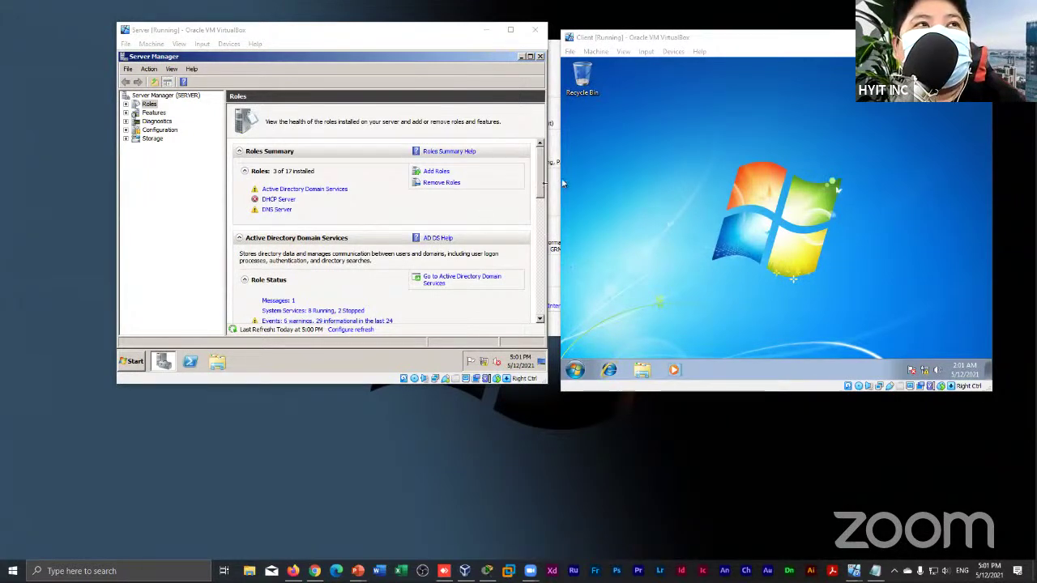
left_click(650, 142)
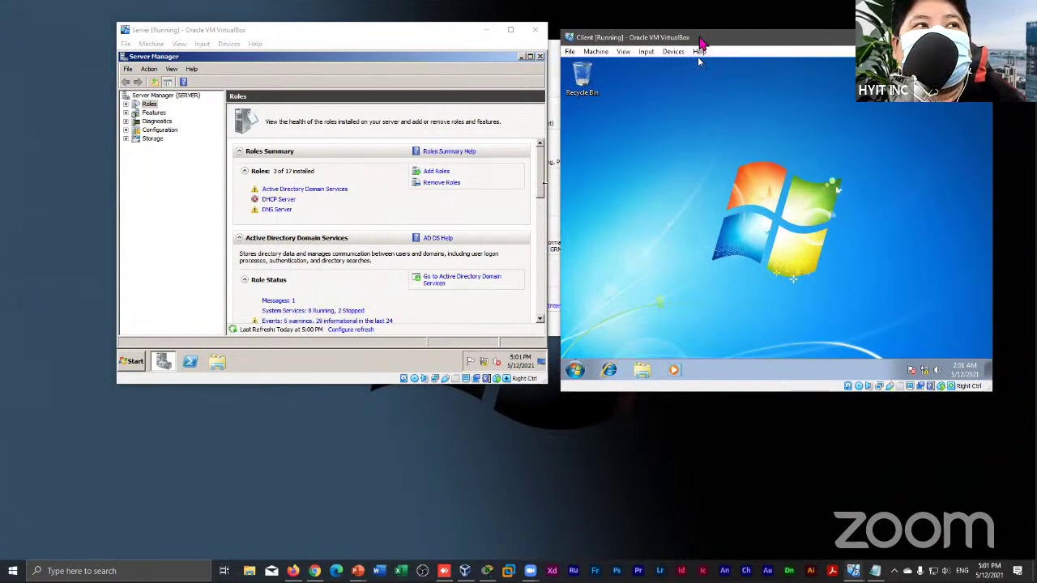
left_click_drag(699, 38, 394, 43)
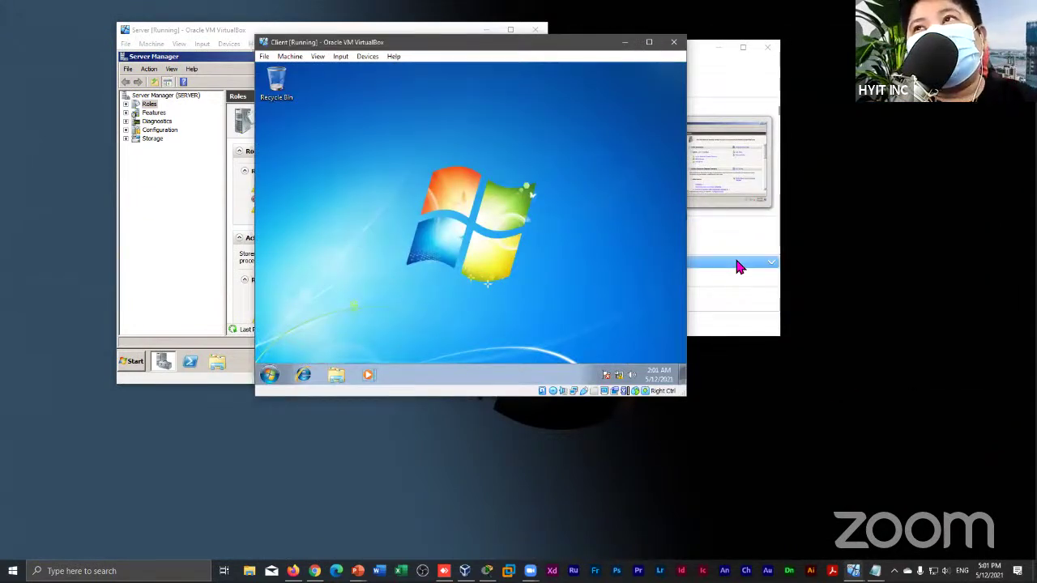